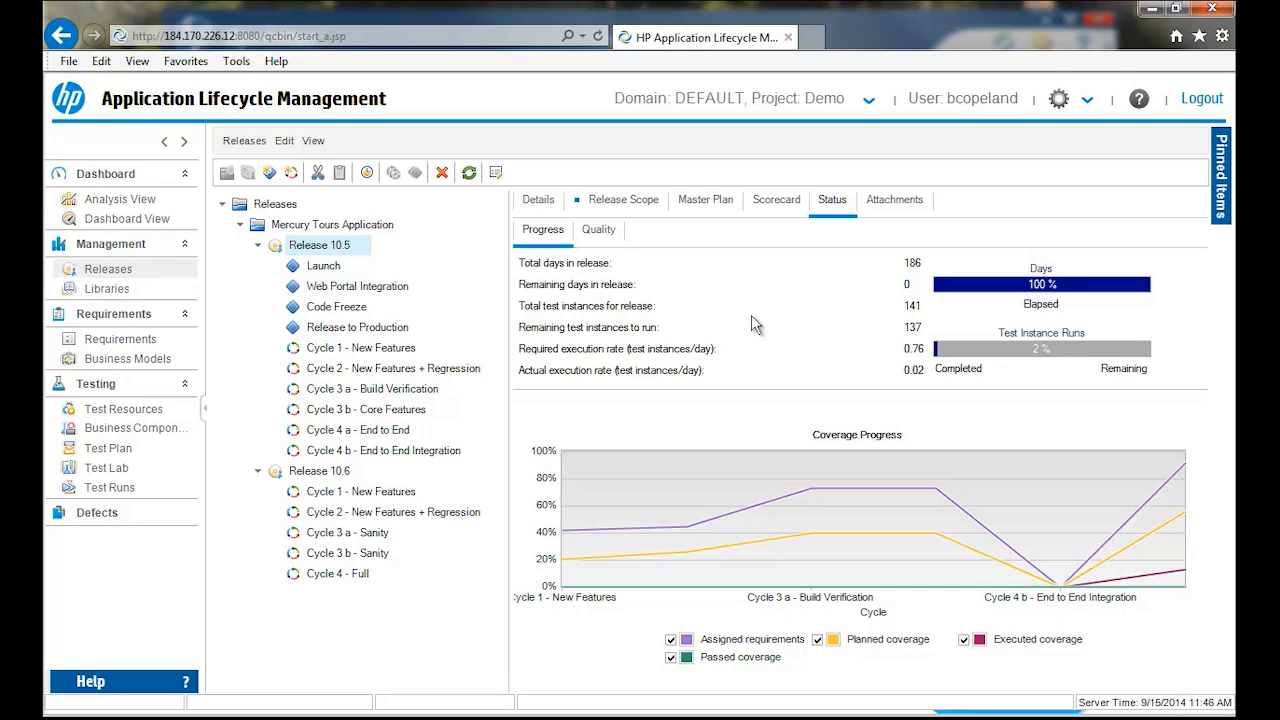
- Review the quality status charts of Release 10.5, returning to its progress status
click(599, 229)
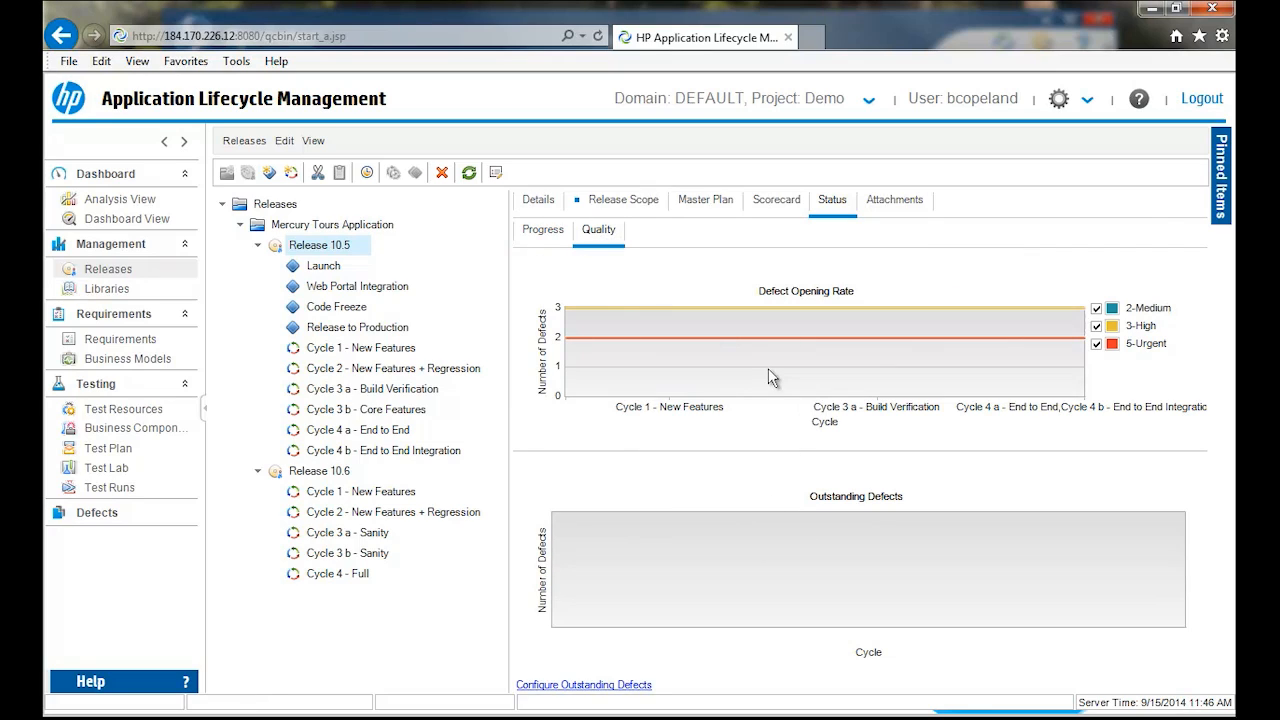
click(556, 240)
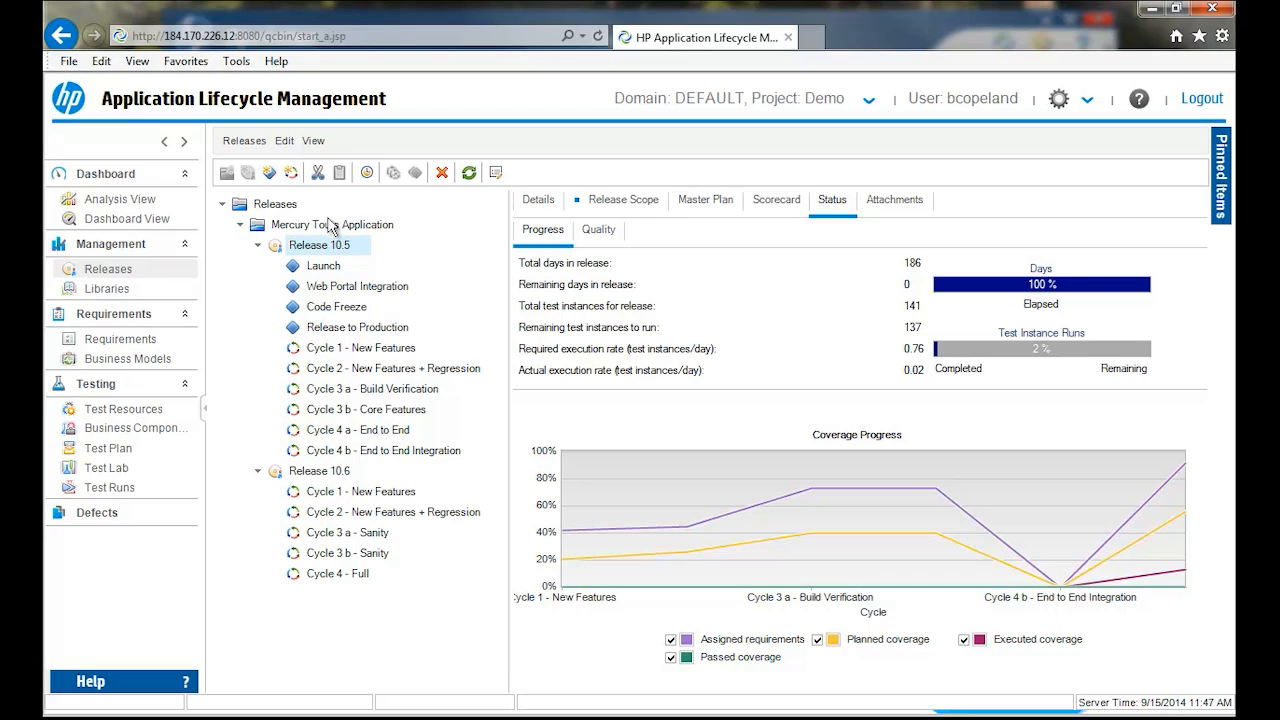
- Examine the release scope items of Release 10.5 along with the requirements and tests in their content, enlarging the content area
click(589, 202)
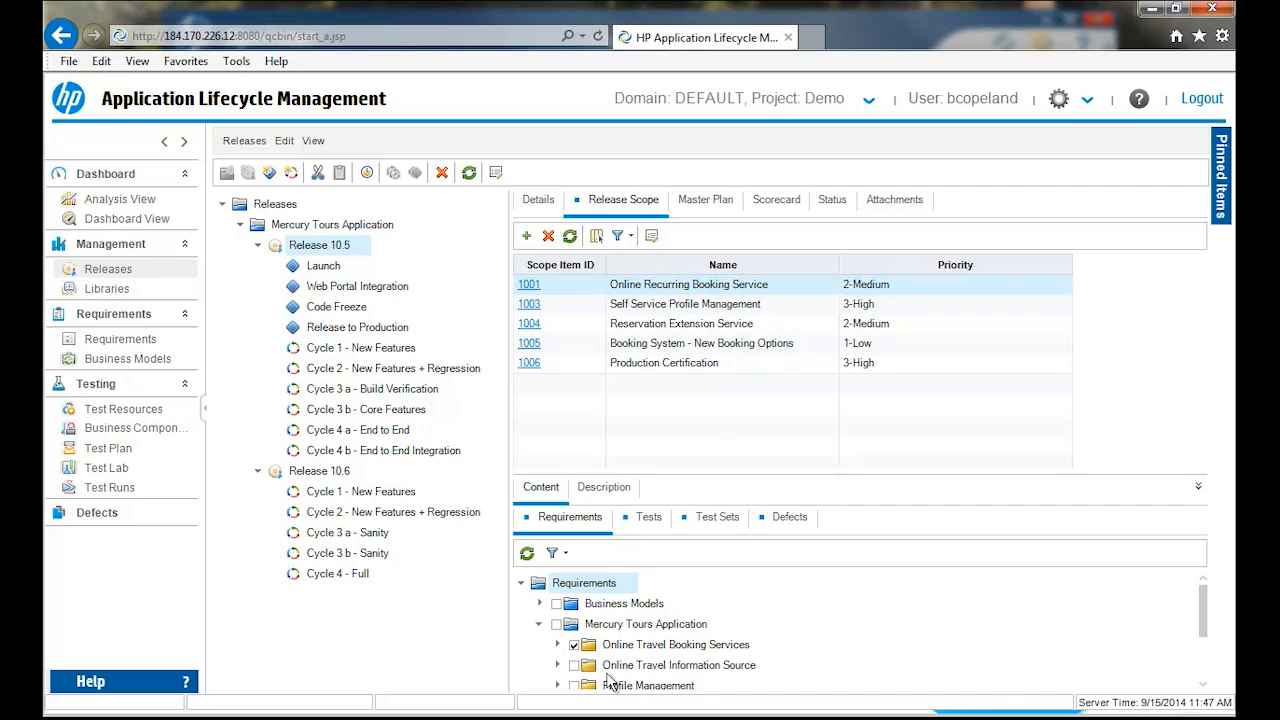
drag(830, 476, 847, 430)
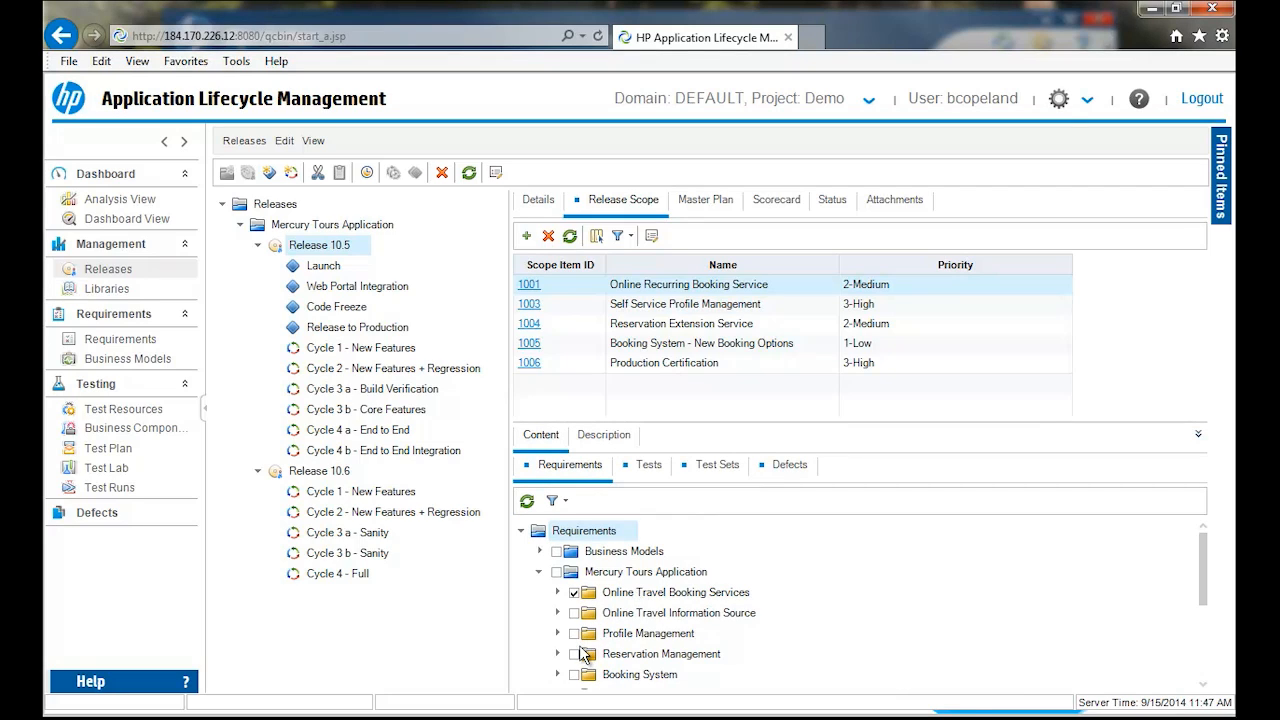
click(623, 303)
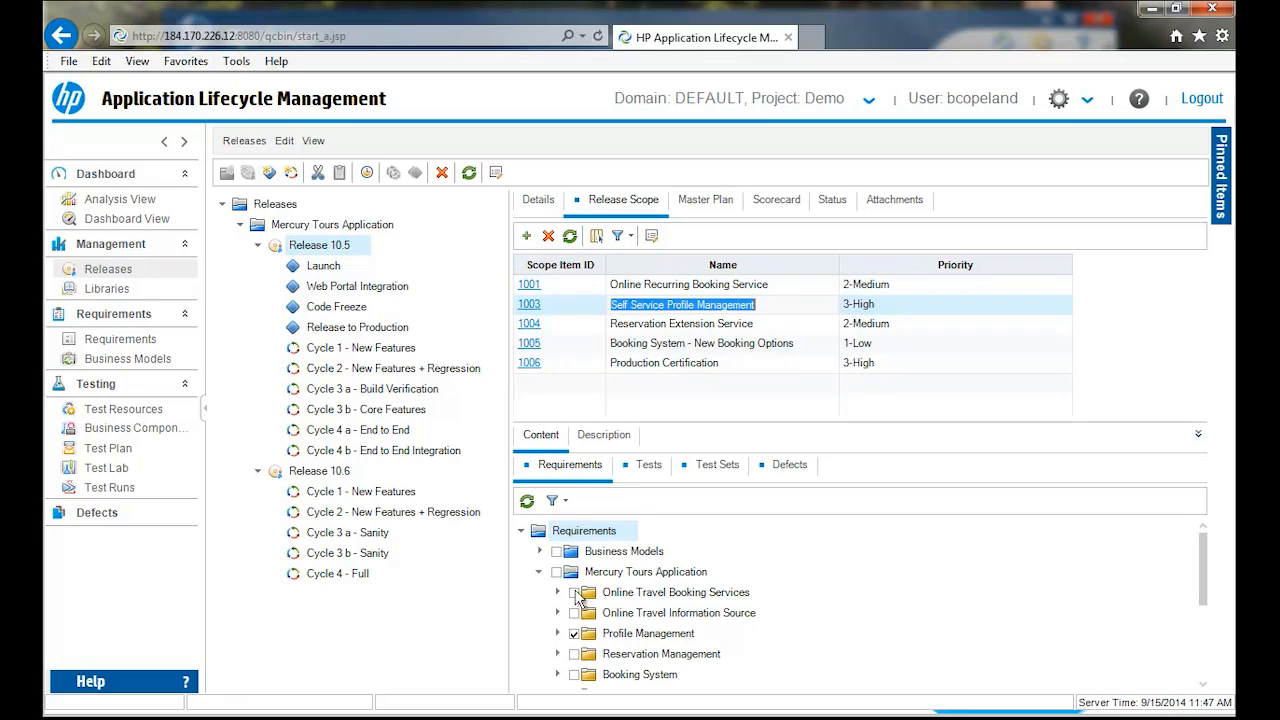
click(627, 330)
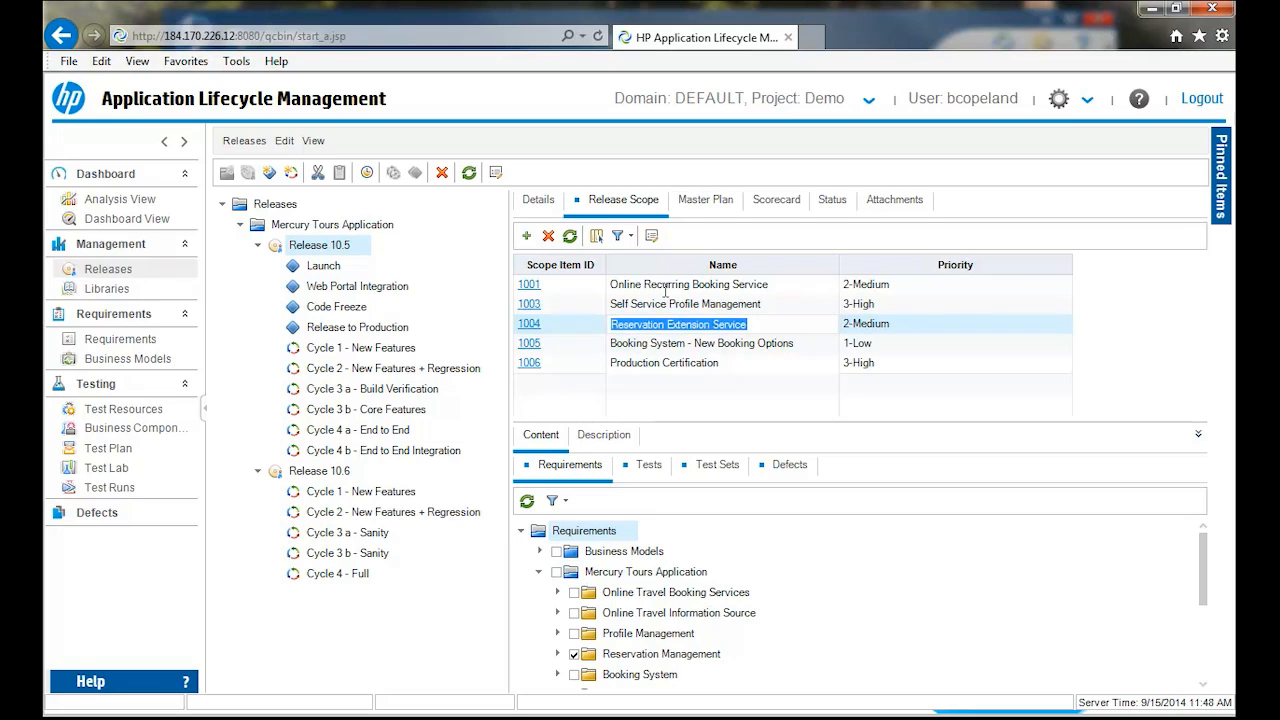
click(644, 468)
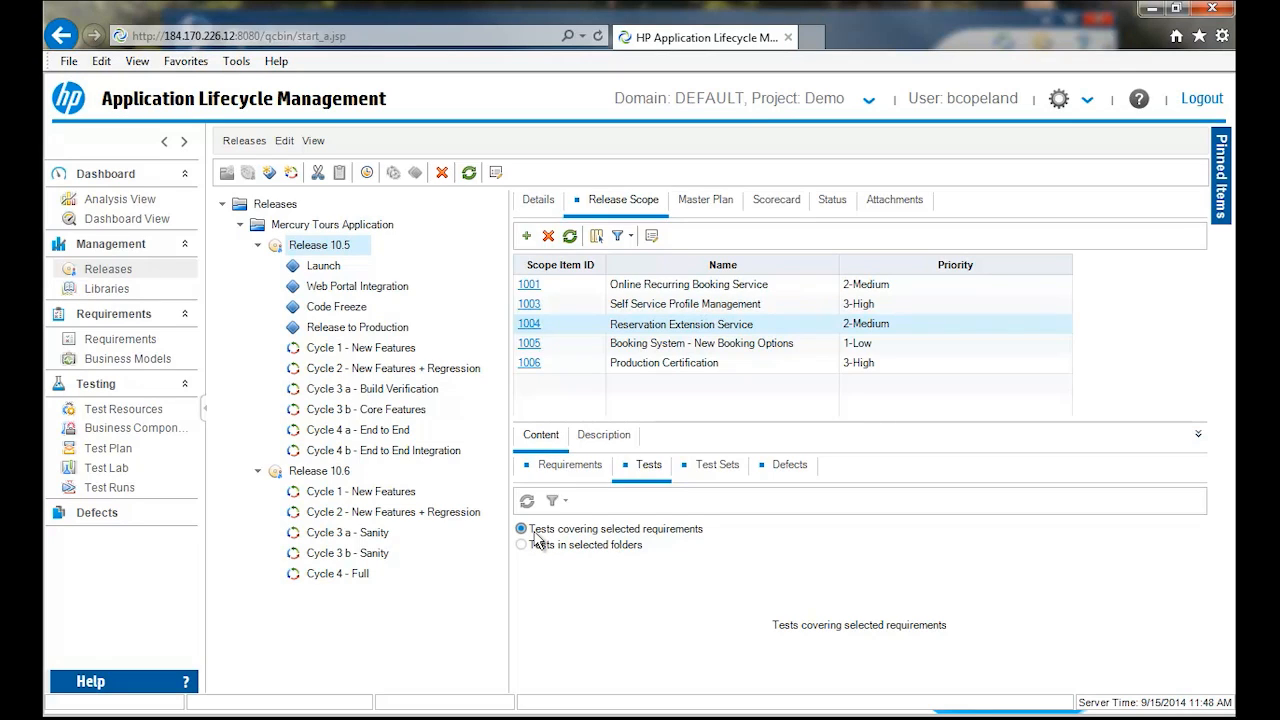
click(576, 474)
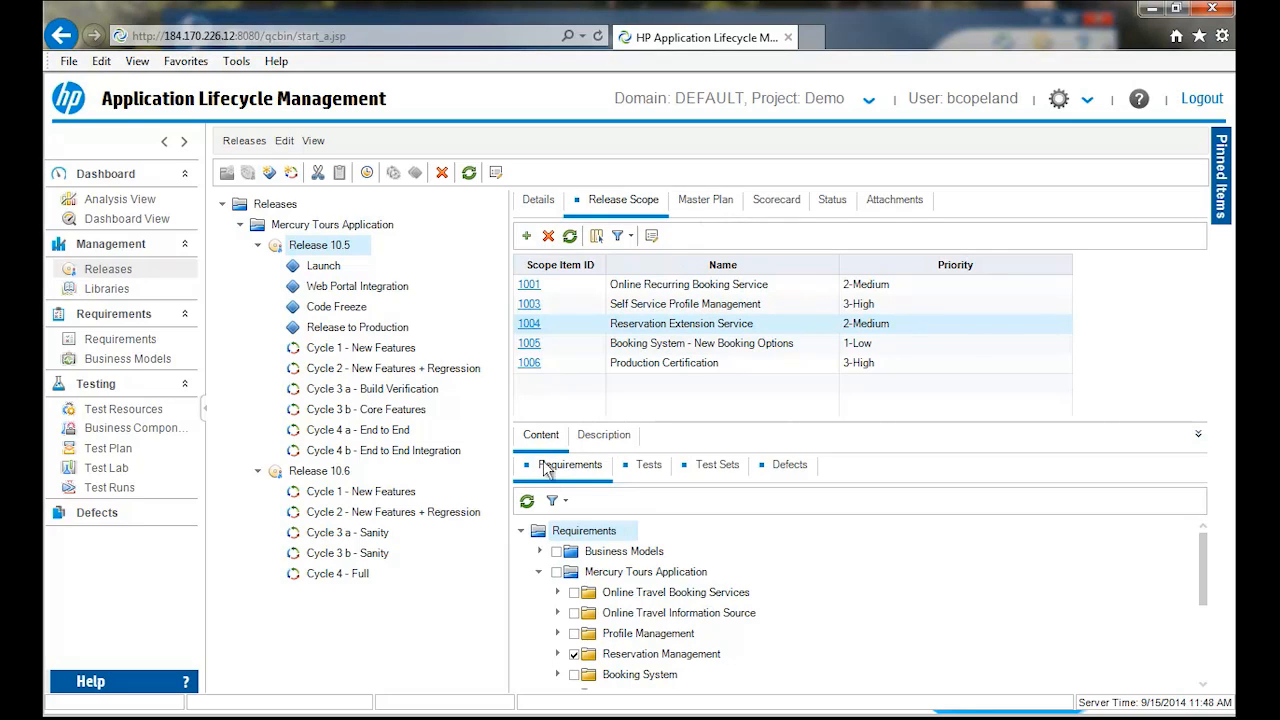
double_click(640, 286)
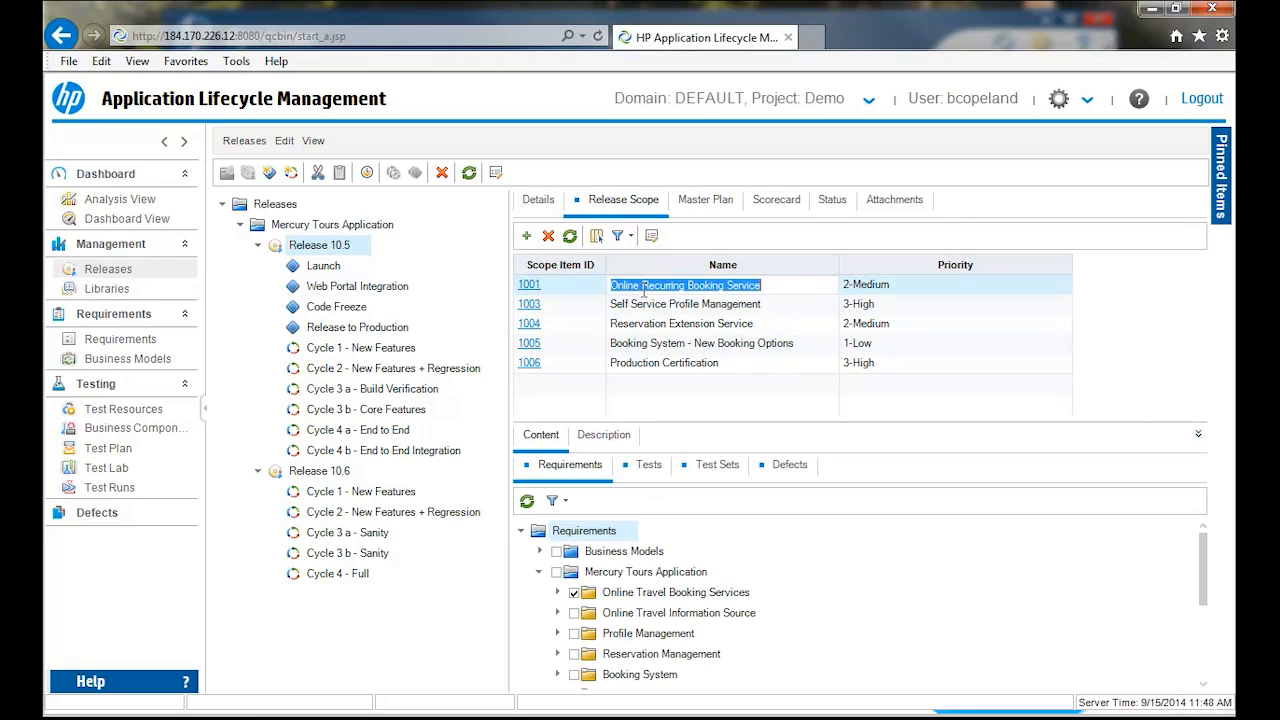
- Check the progress of Cycle 1 - New Features in Release 10.5, plus the Launch milestone's details, scope and KPIs
click(343, 352)
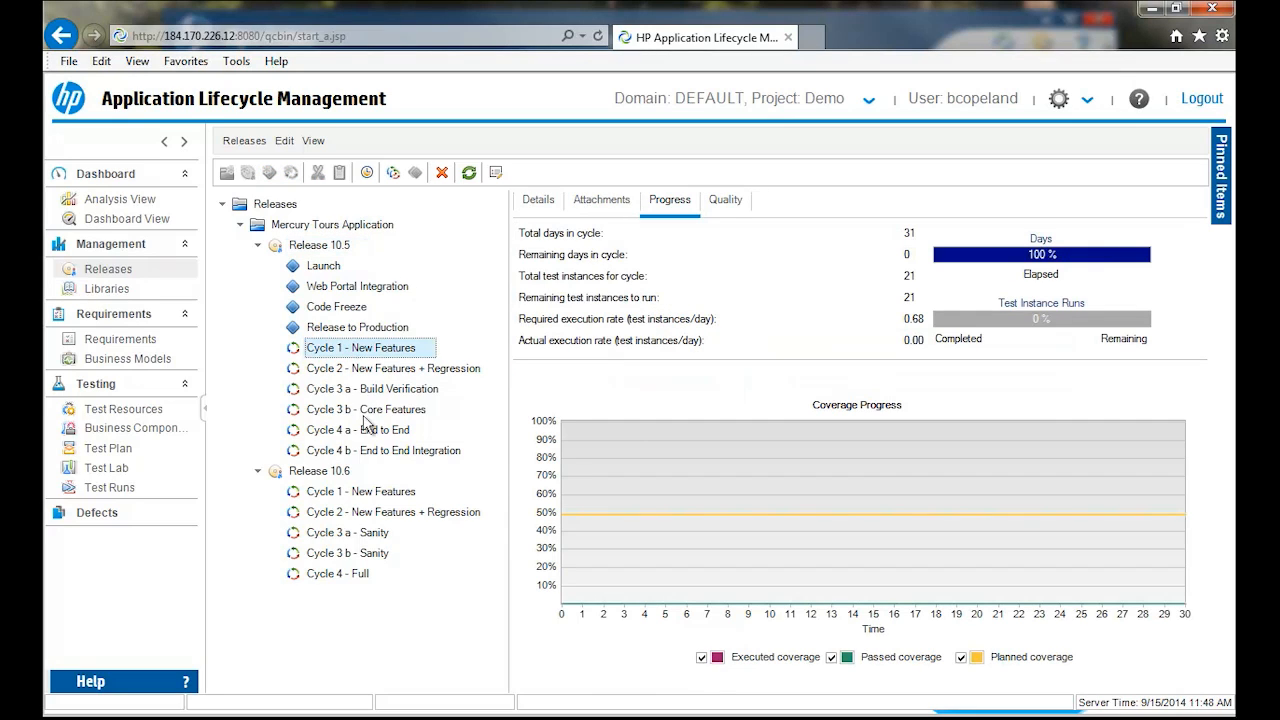
click(316, 245)
click(324, 264)
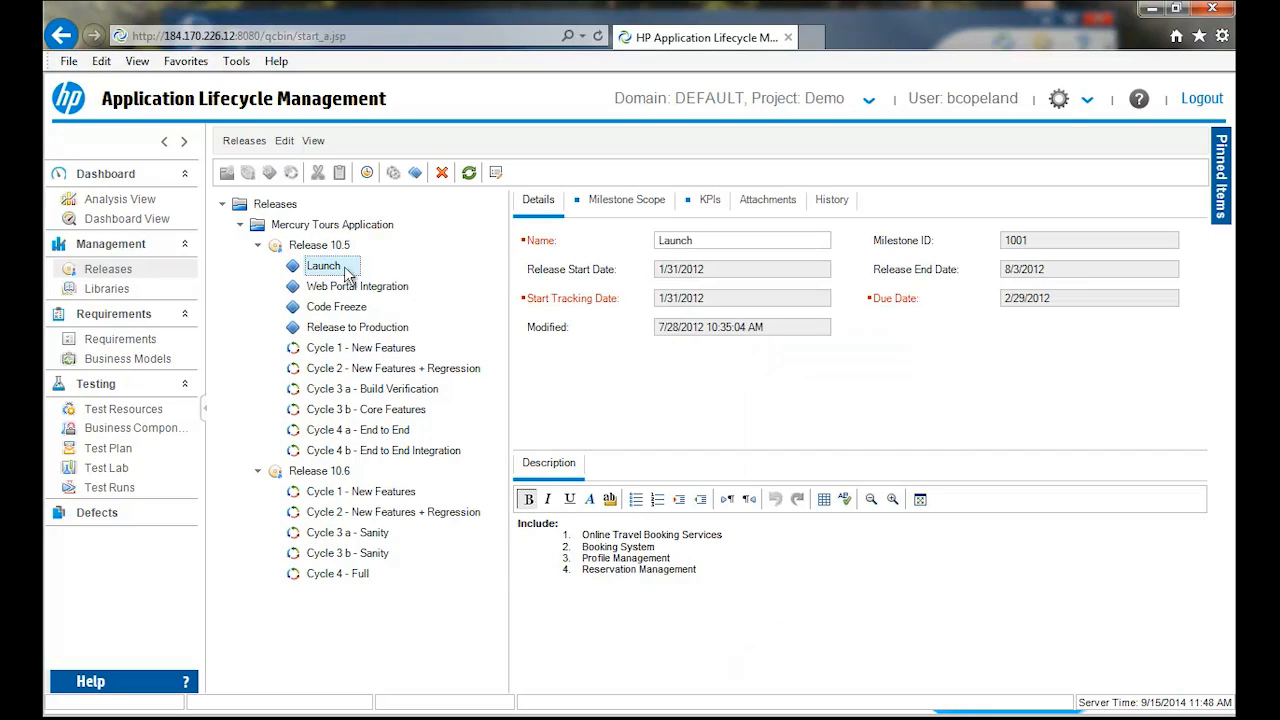
click(624, 201)
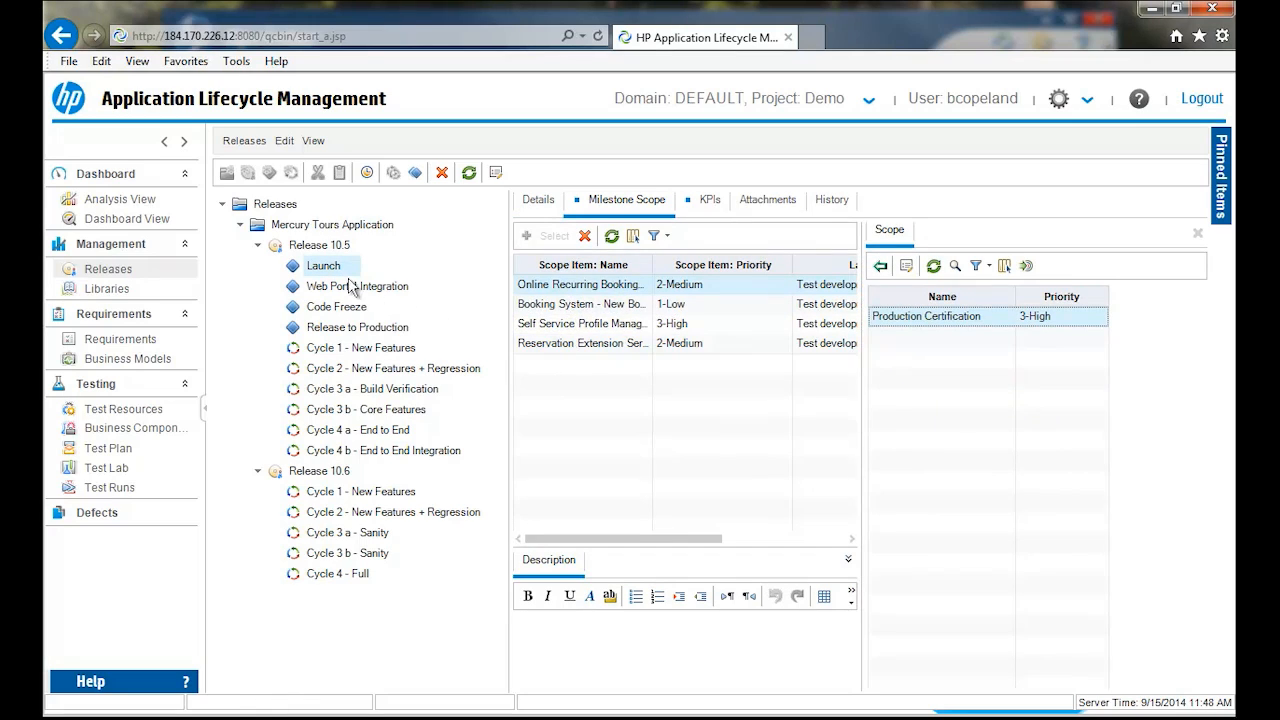
click(710, 200)
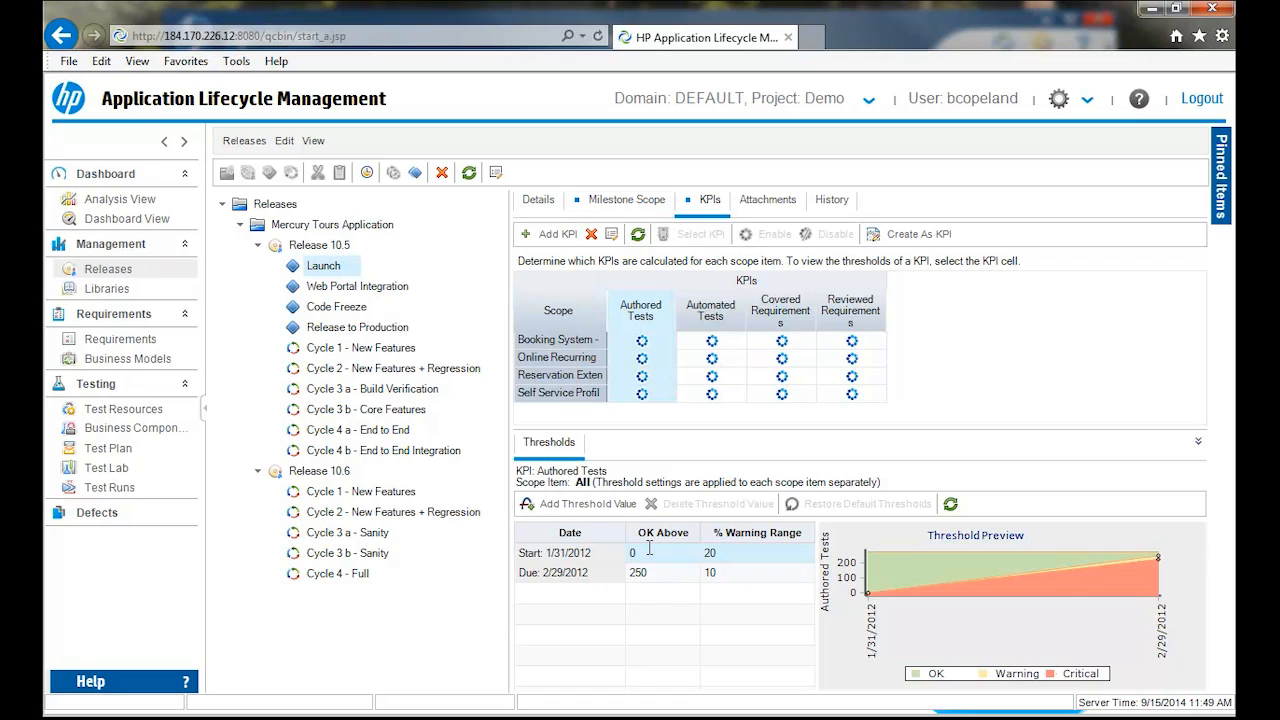
- Display the Release 10.5 scorecard with more room and bring its Release to Production KPIs into view
click(295, 249)
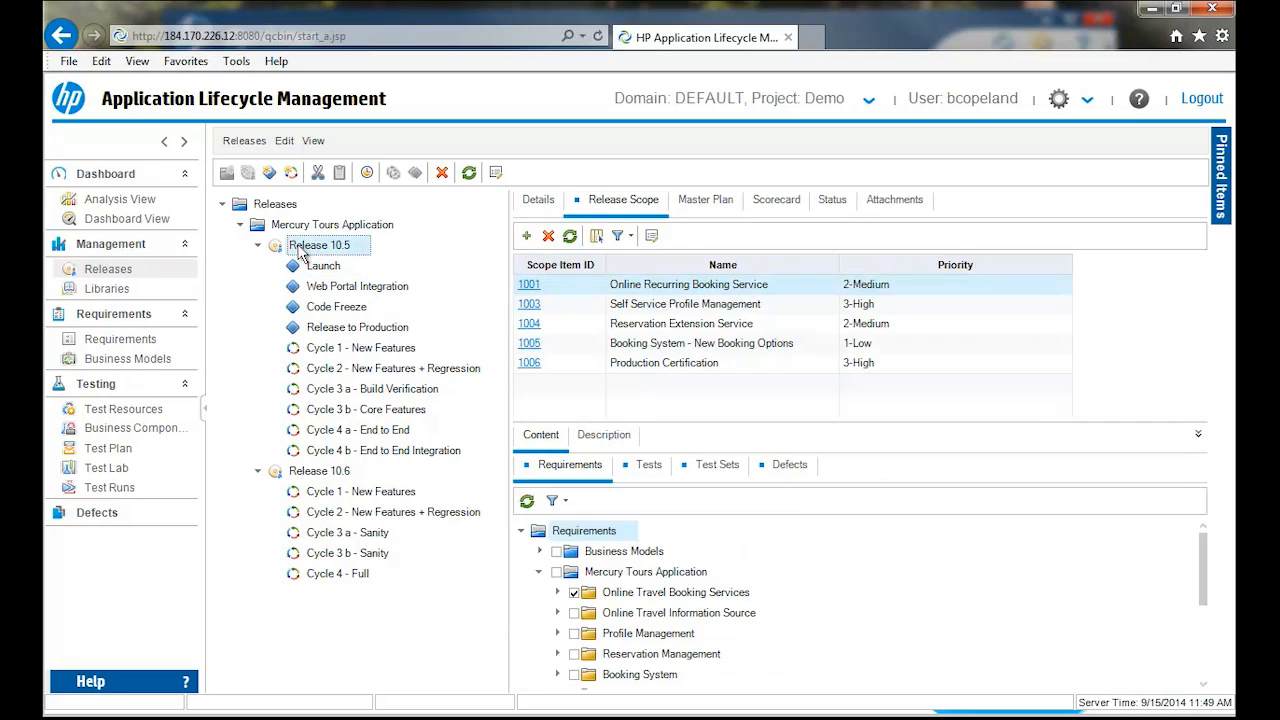
click(765, 205)
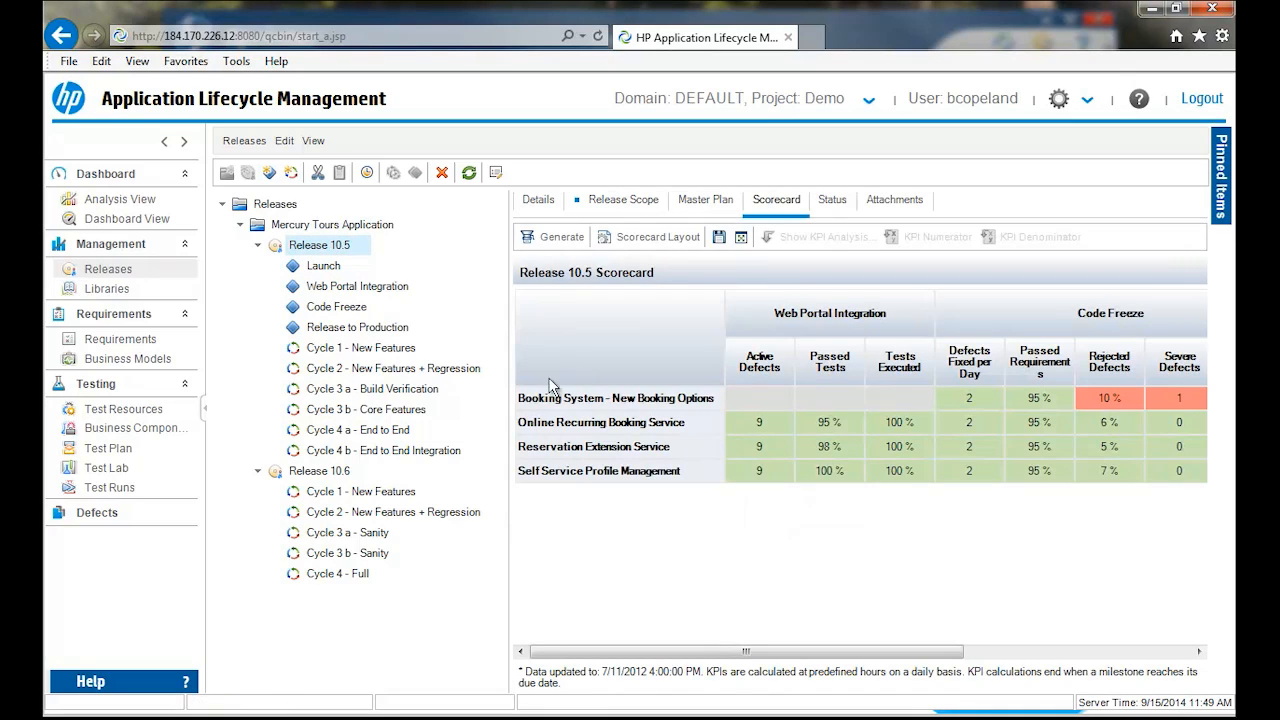
drag(508, 393, 384, 400)
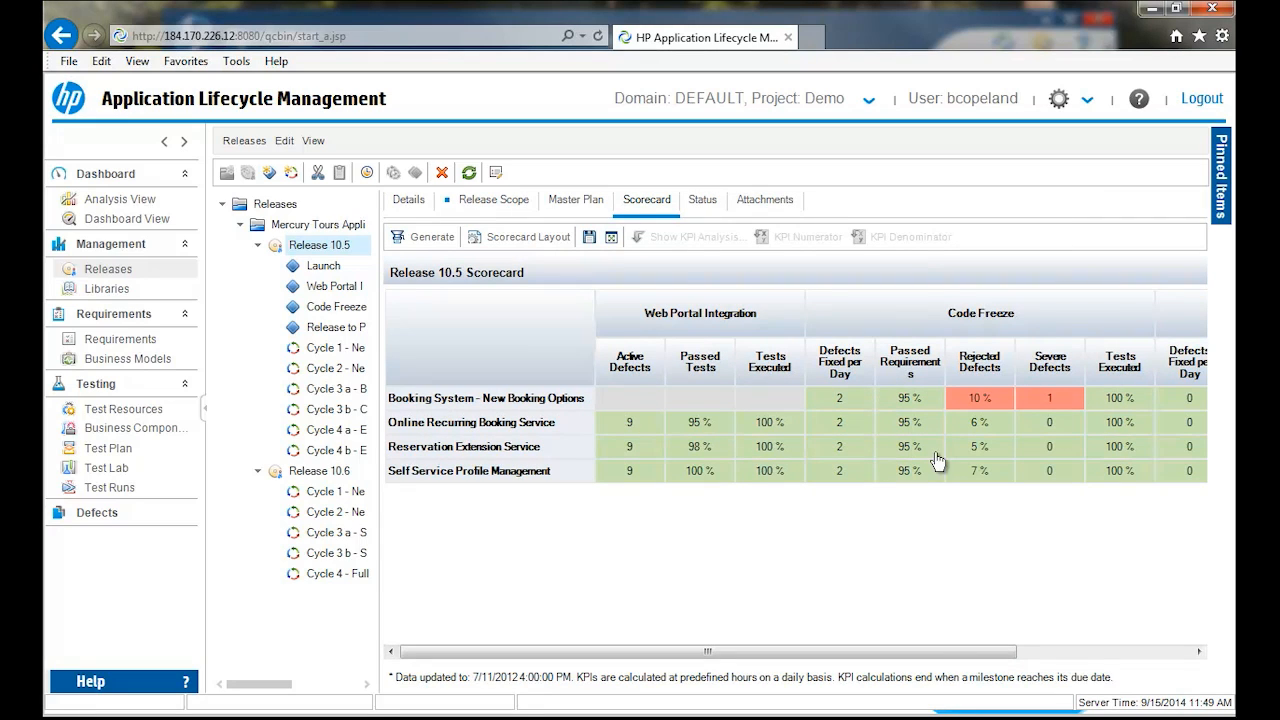
drag(957, 651, 1187, 648)
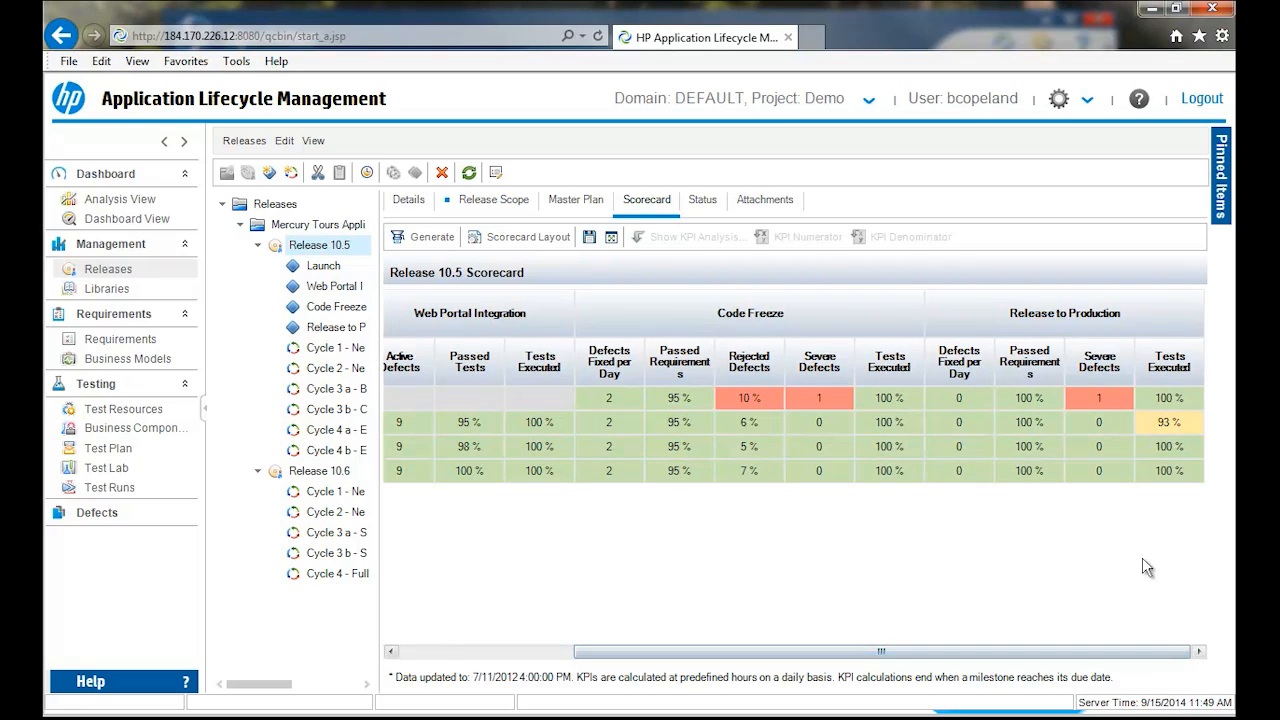
- Examine the Tests Executed KPI analysis for Online Recurring Booking Service under the Release to Production milestone, closing it when done
click(1170, 425)
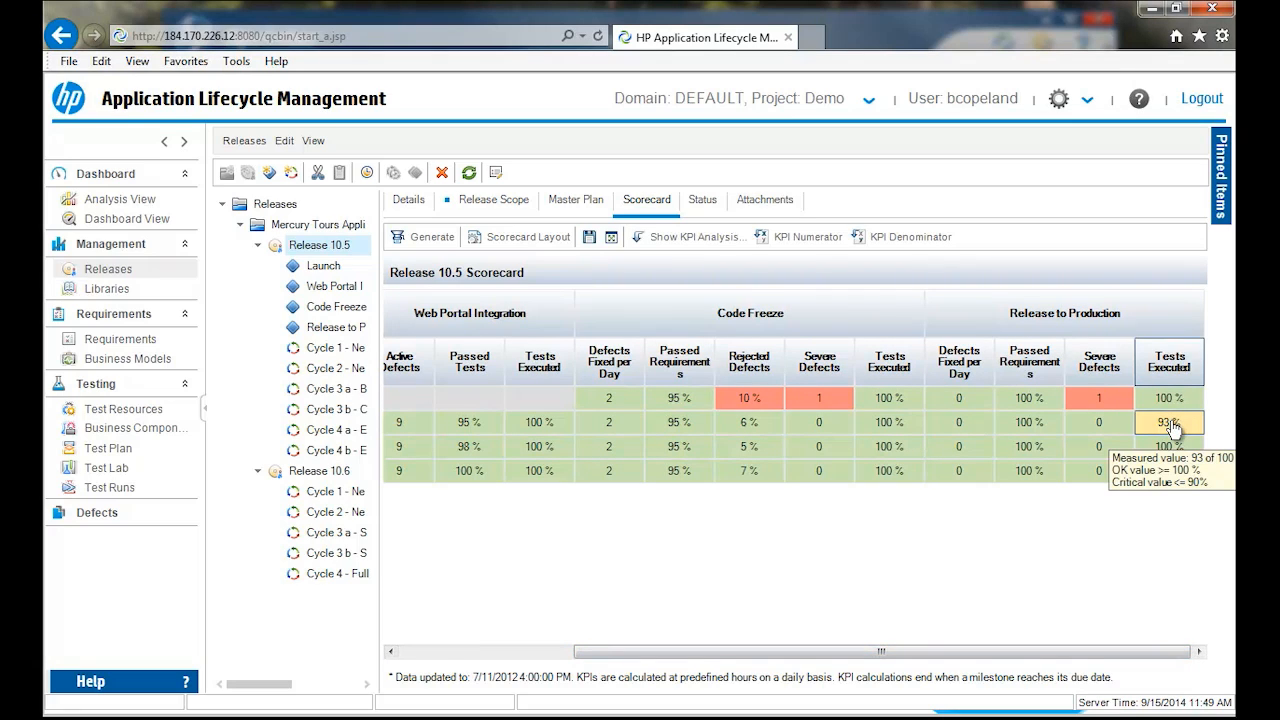
double_click(1172, 425)
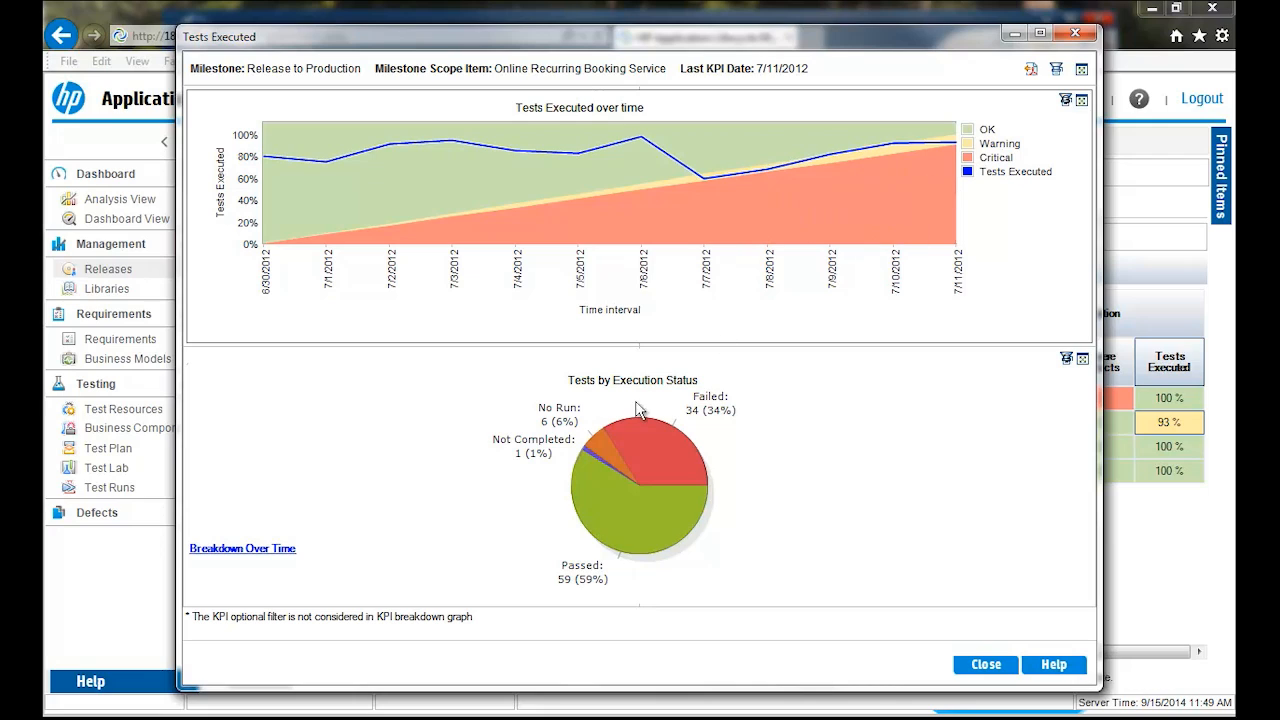
mouse_move(636, 512)
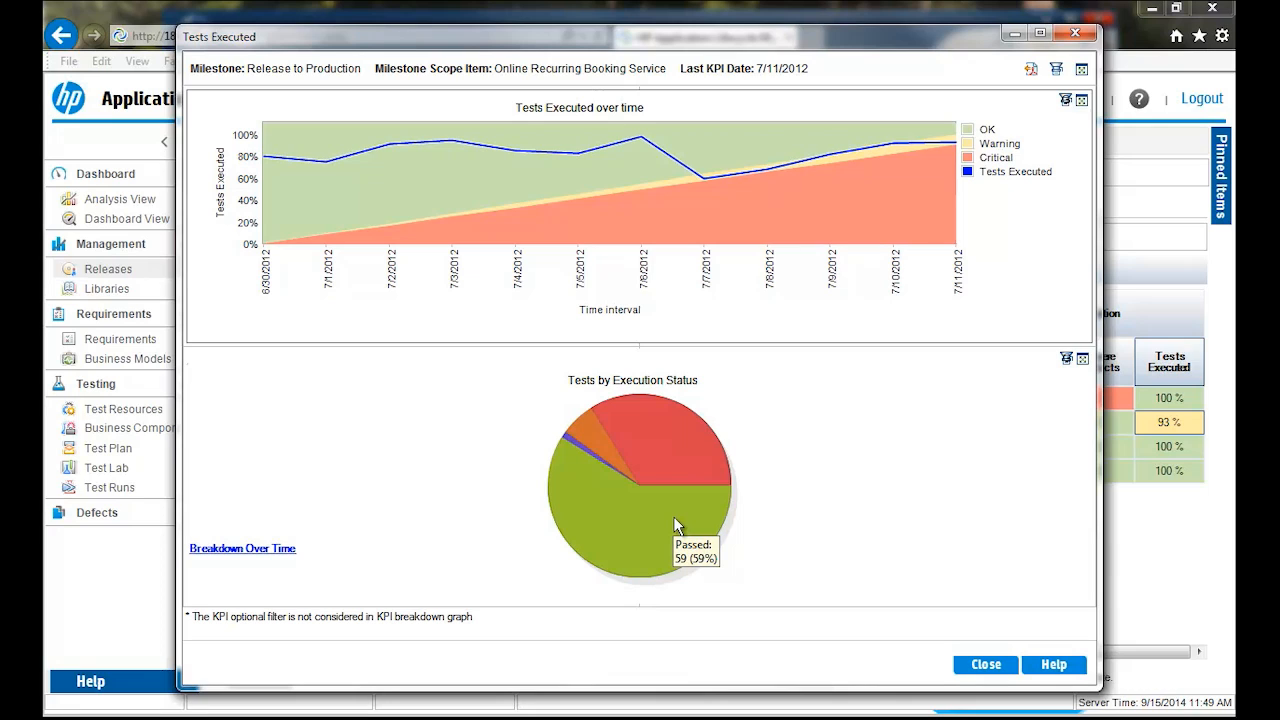
click(985, 665)
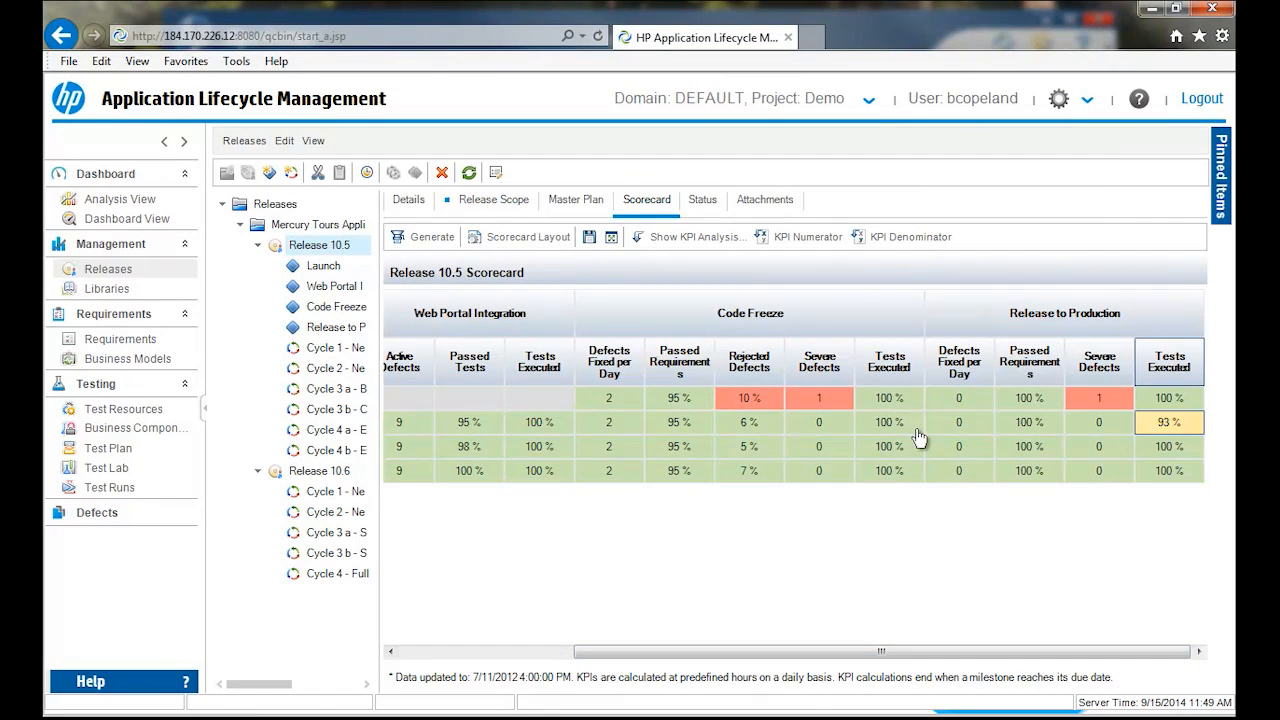
- Show the master plan timeline of Release 10.5 and widen the releases tree to fit the full names
mouse_move(918, 434)
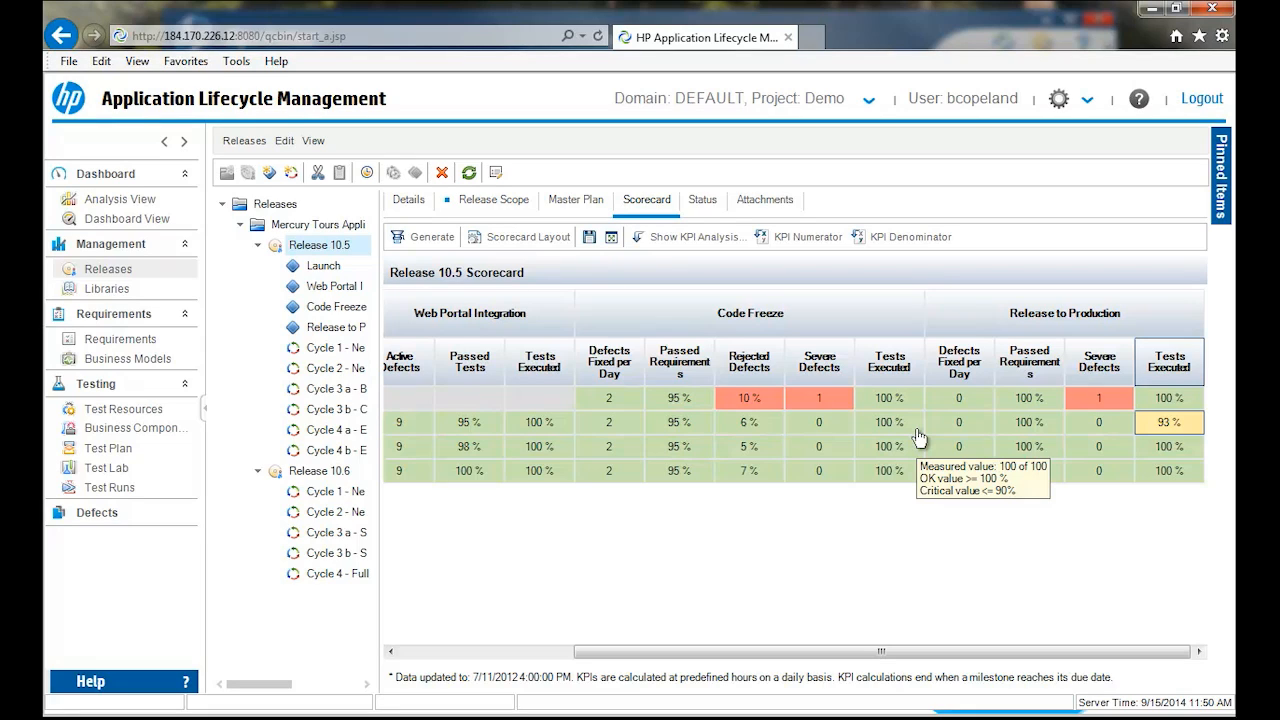
click(583, 204)
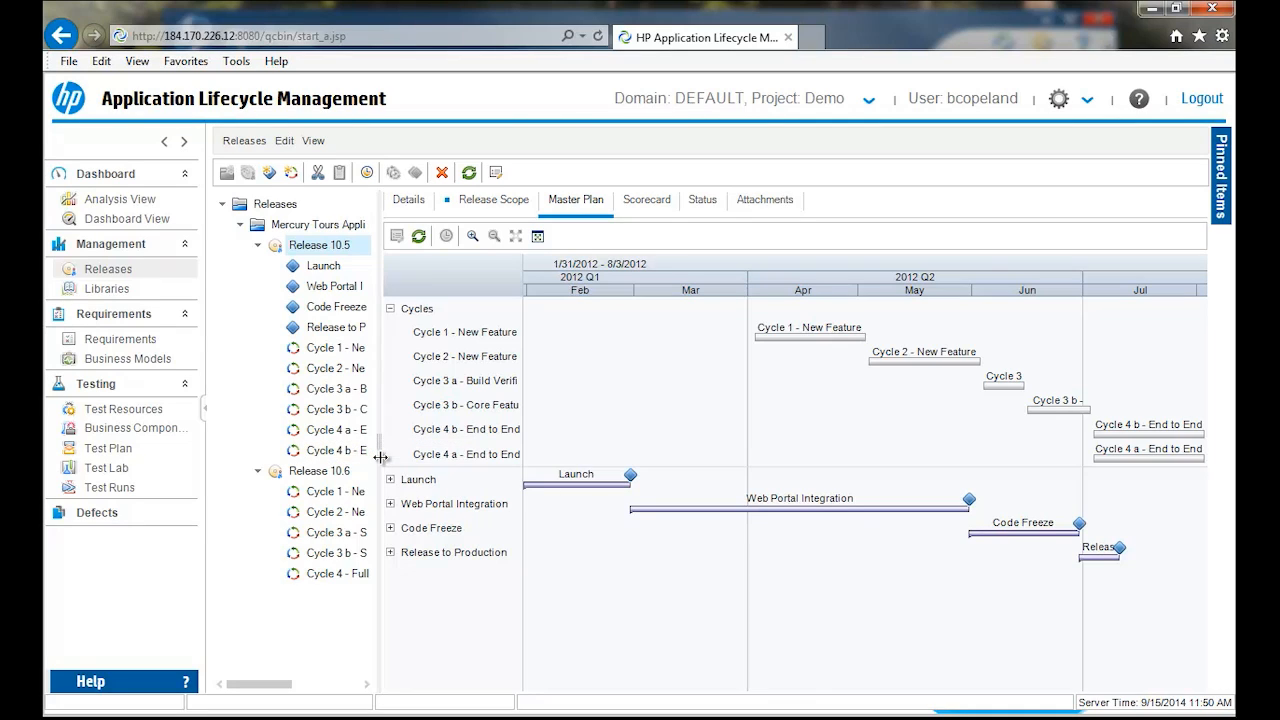
drag(381, 457, 544, 455)
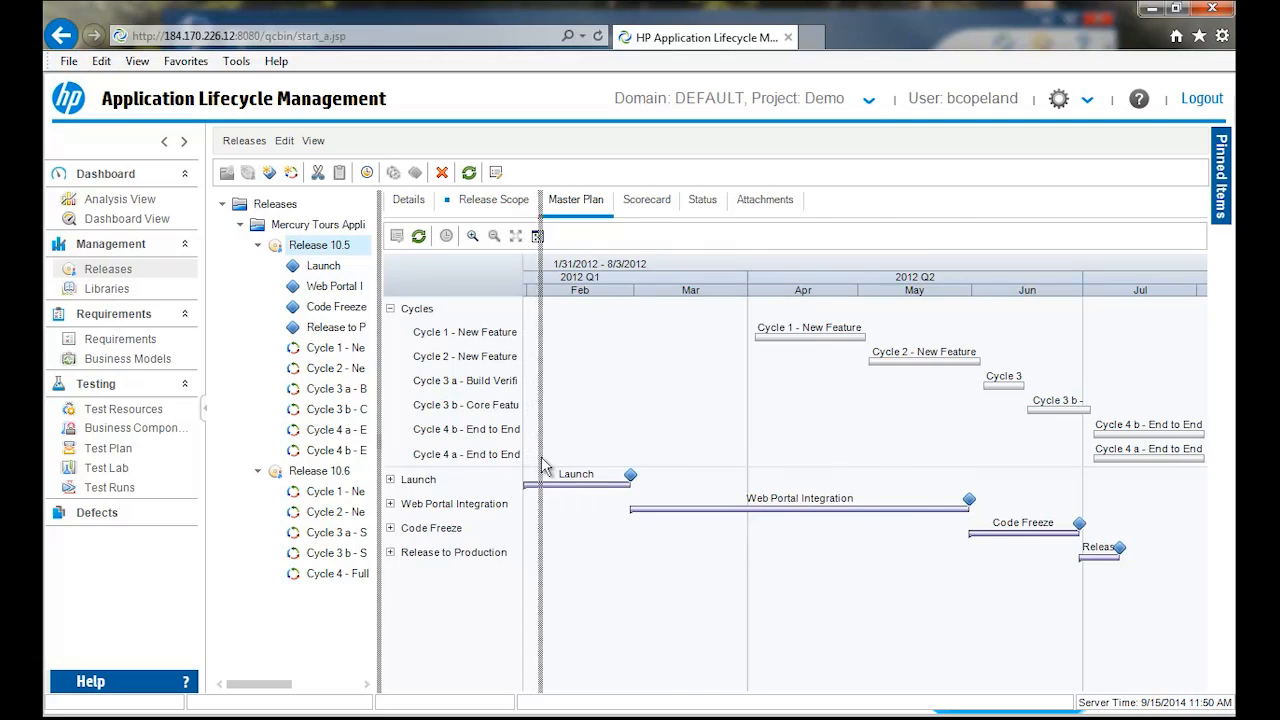
- Open the Libraries module and view the Release 10.5: Cycle 1 baseline under the Mercury Tours Application library
click(121, 288)
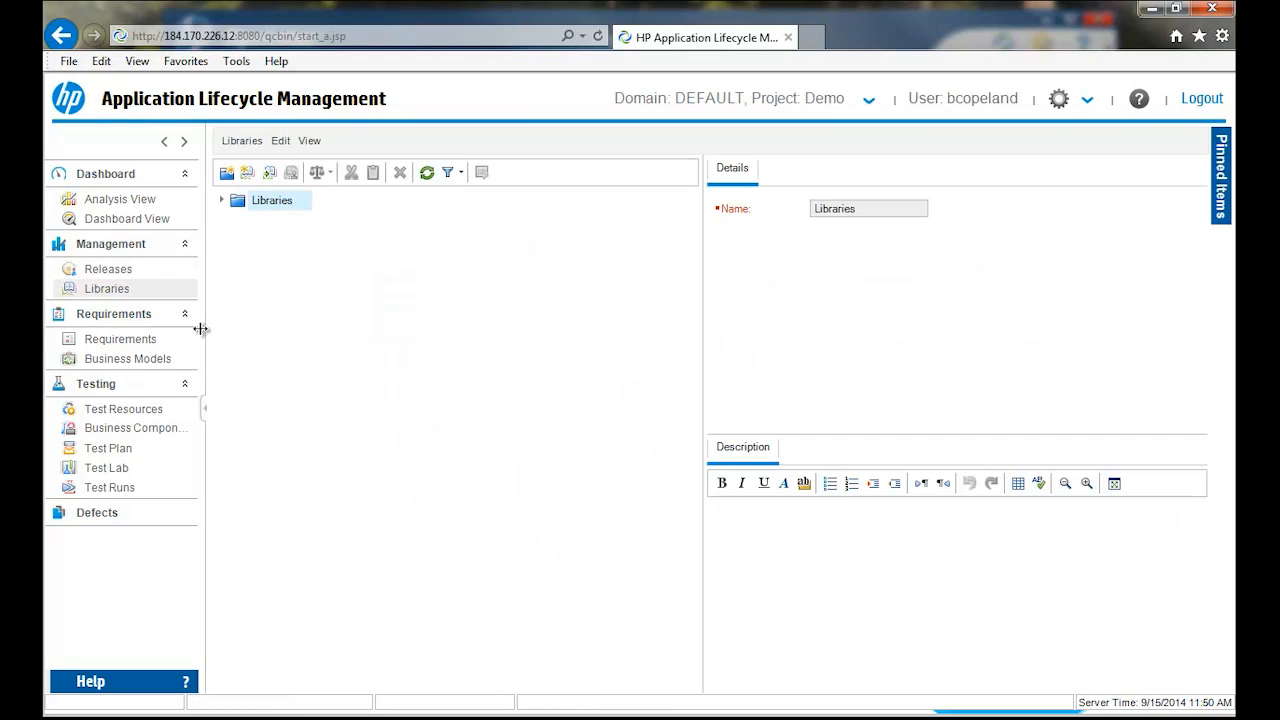
click(221, 201)
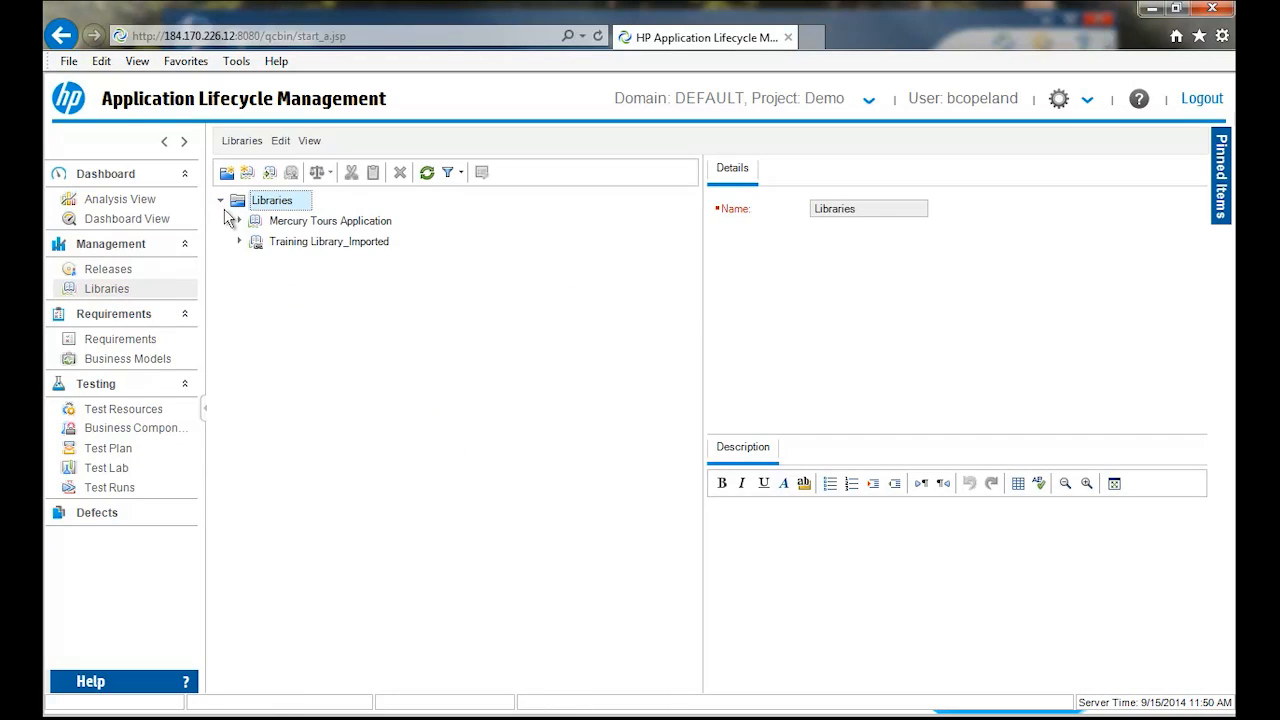
click(239, 221)
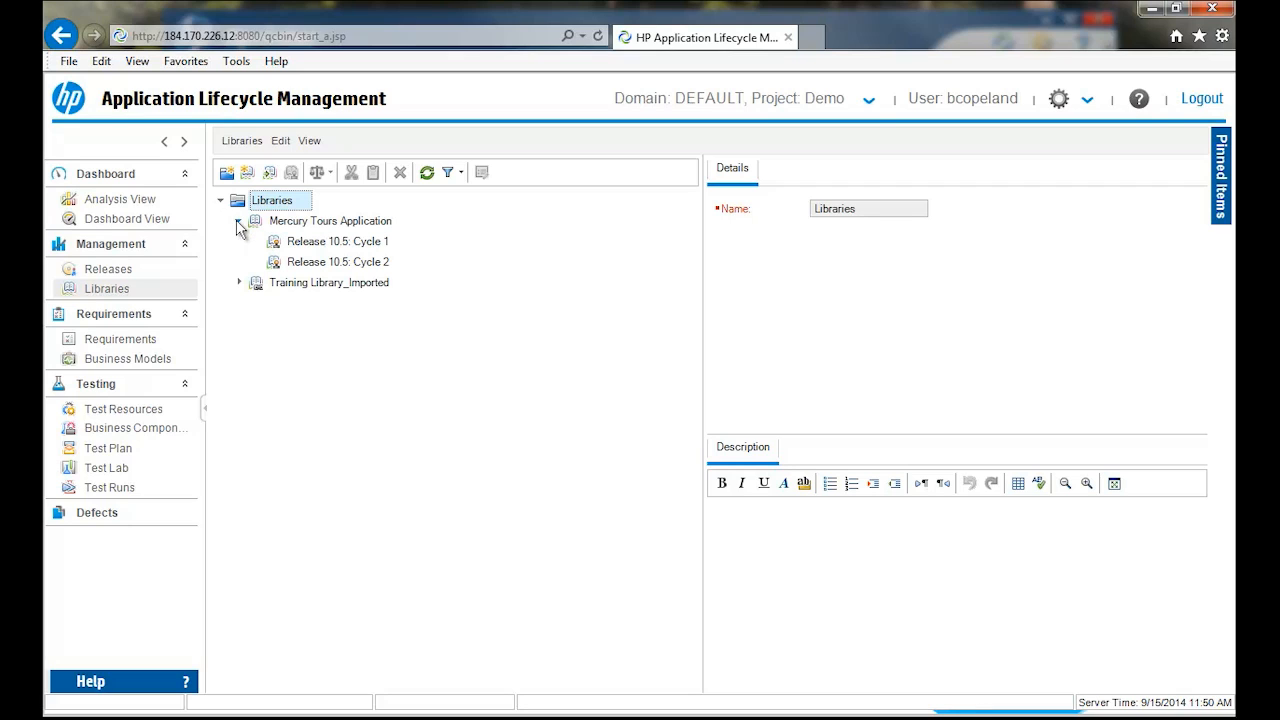
click(299, 248)
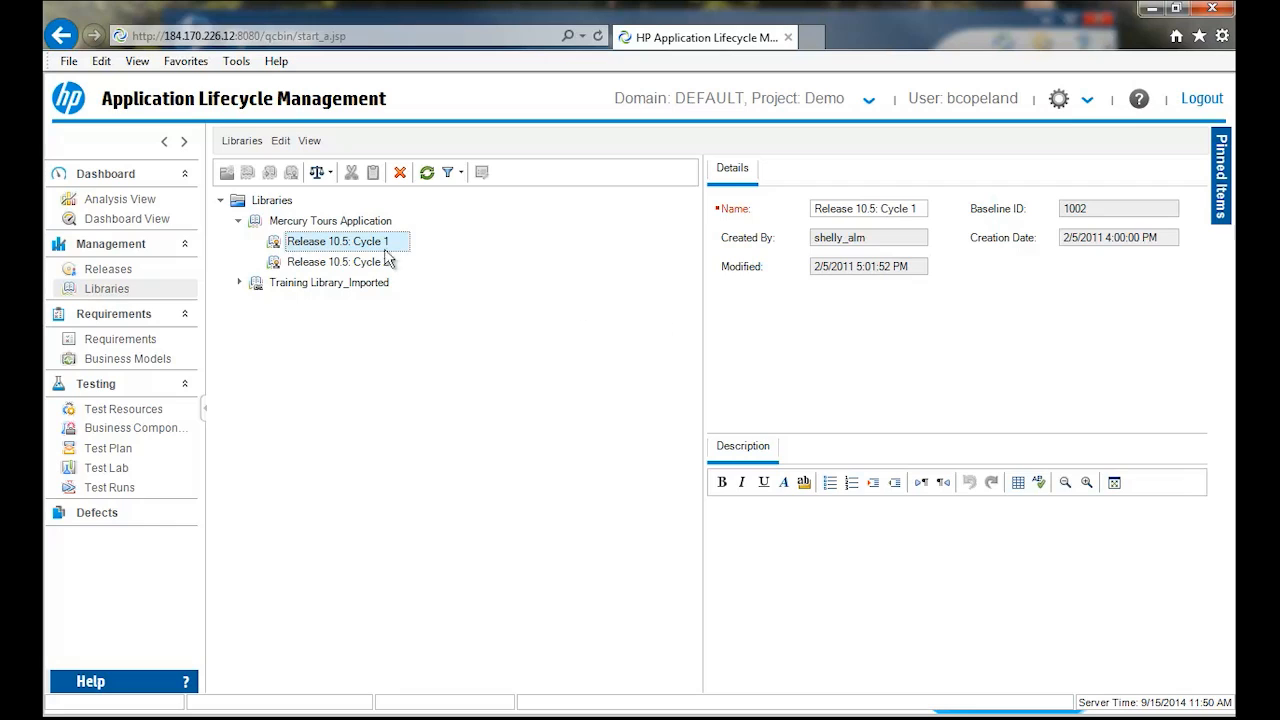
- Examine the requirements and tests included in the content of the Mercury Tours Application library
click(292, 221)
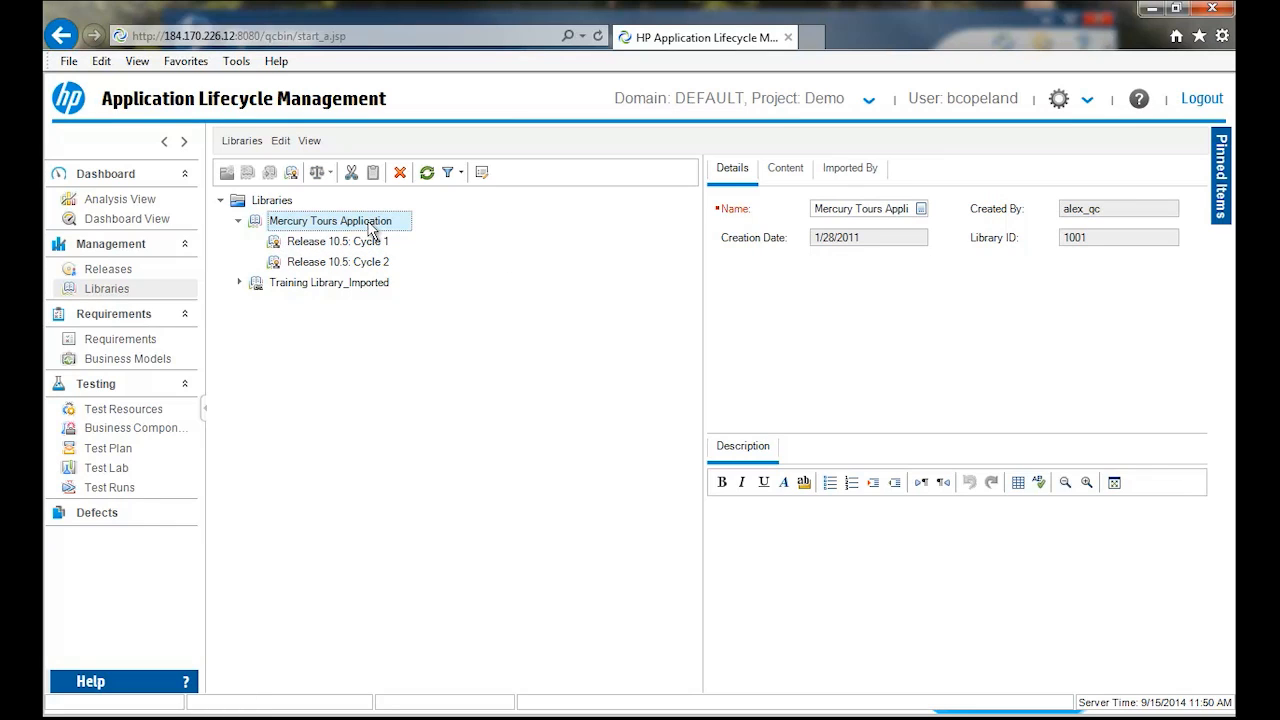
click(788, 170)
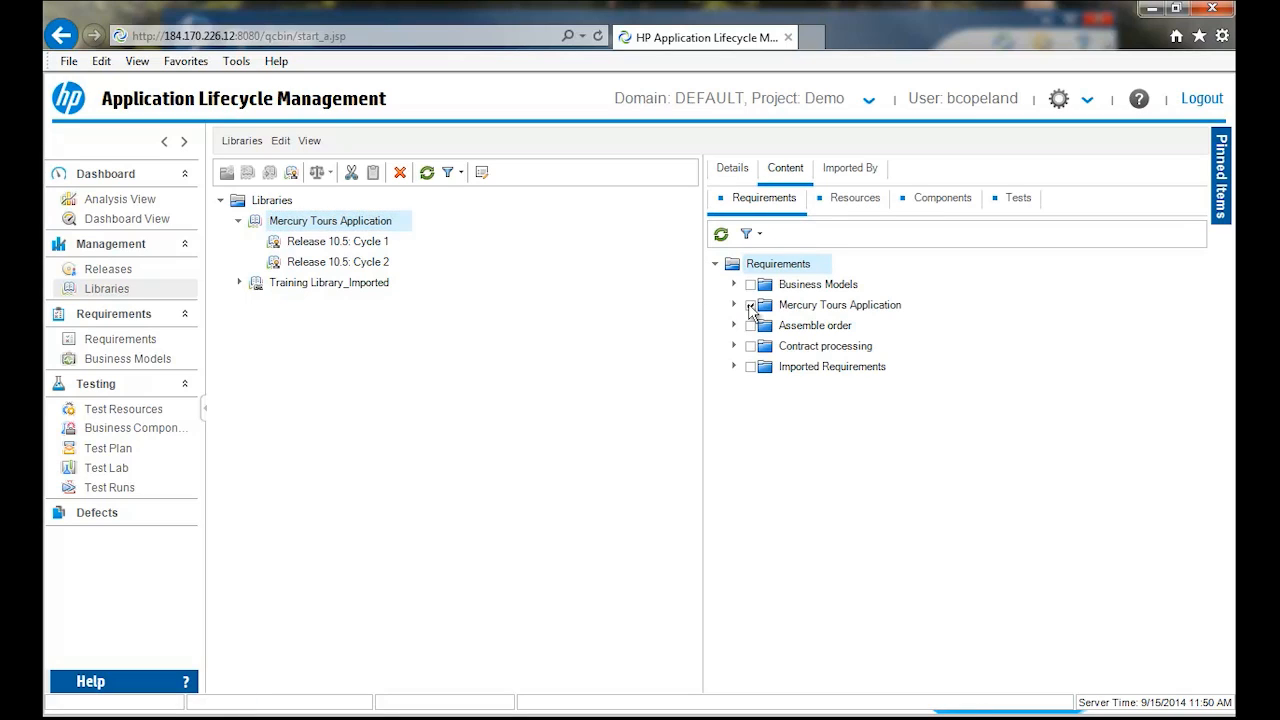
click(751, 305)
click(1010, 199)
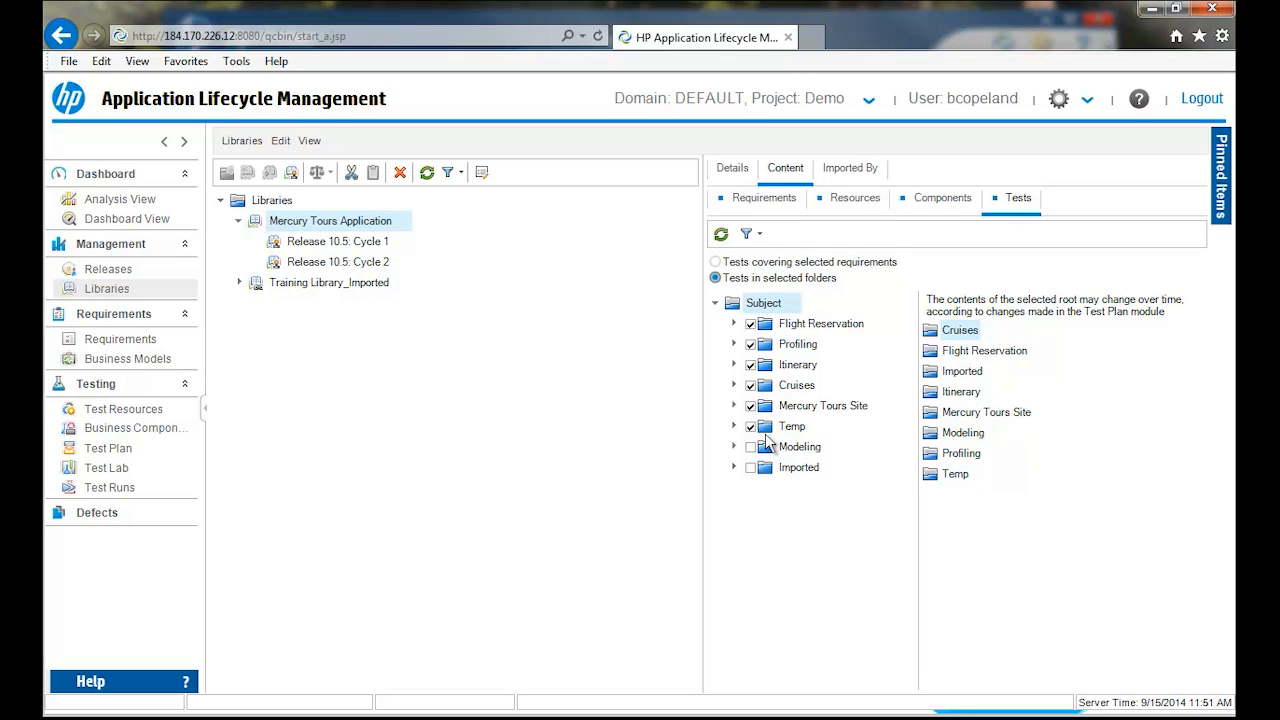
- View the details of the Release 10.5: Cycle 1 and Release 10.5: Cycle 2 baselines
click(312, 244)
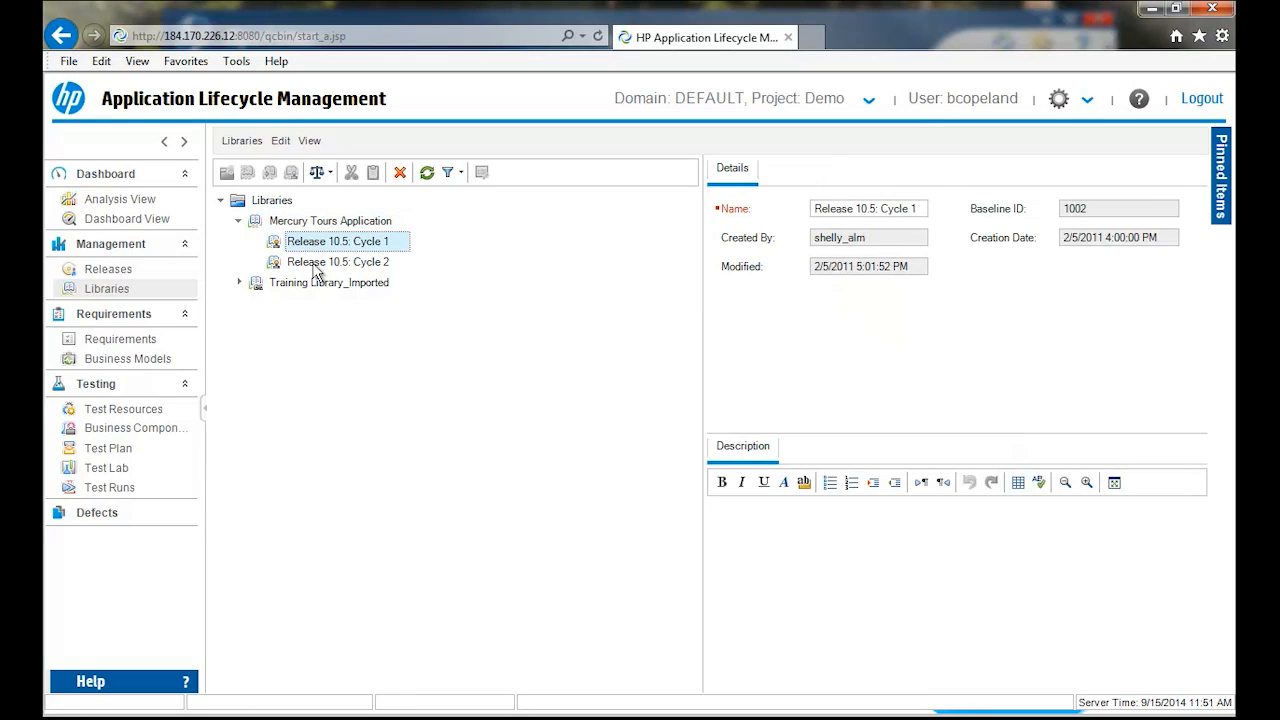
click(316, 263)
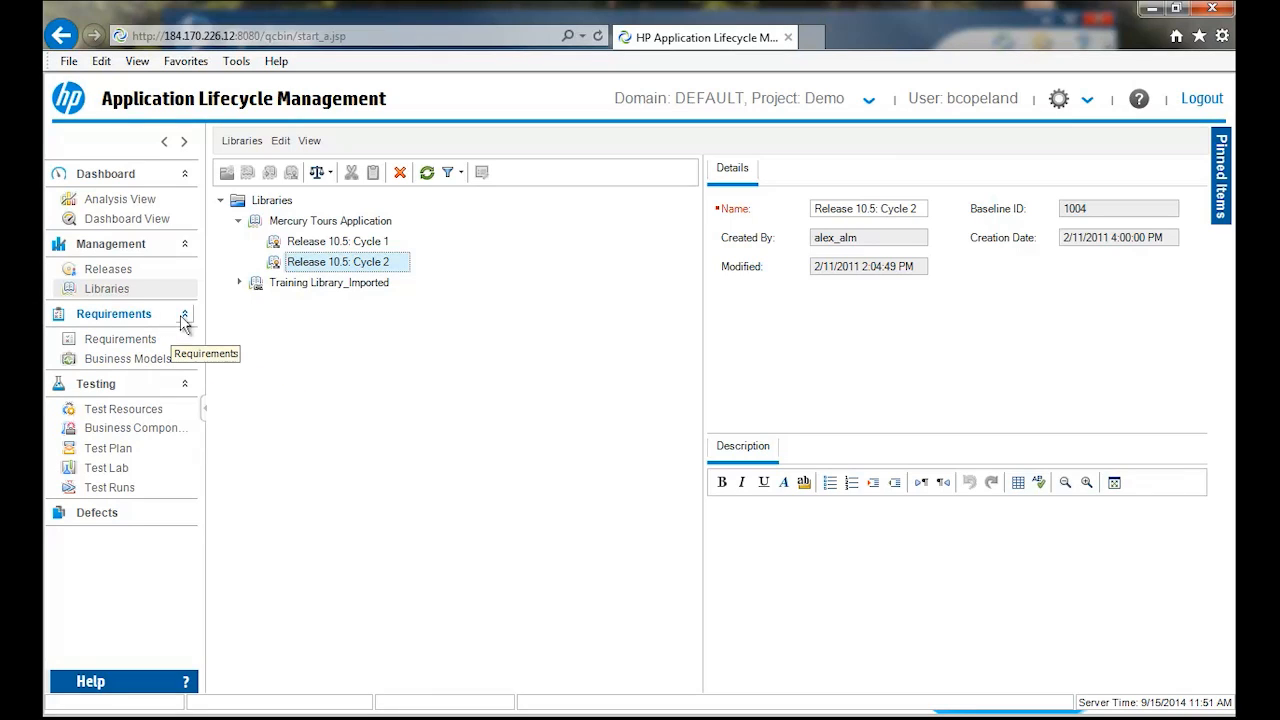
- Open the Requirements module and widen the requirements tree to fit the full requirement names
click(134, 339)
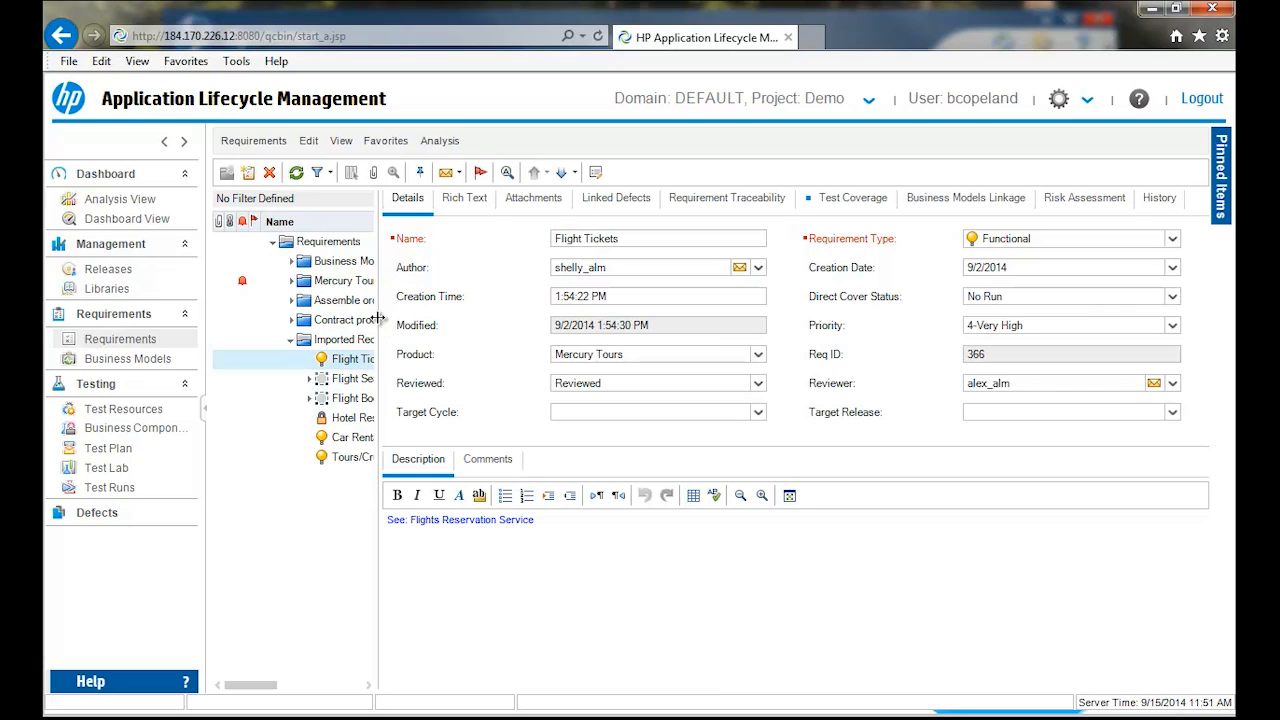
drag(379, 325, 550, 342)
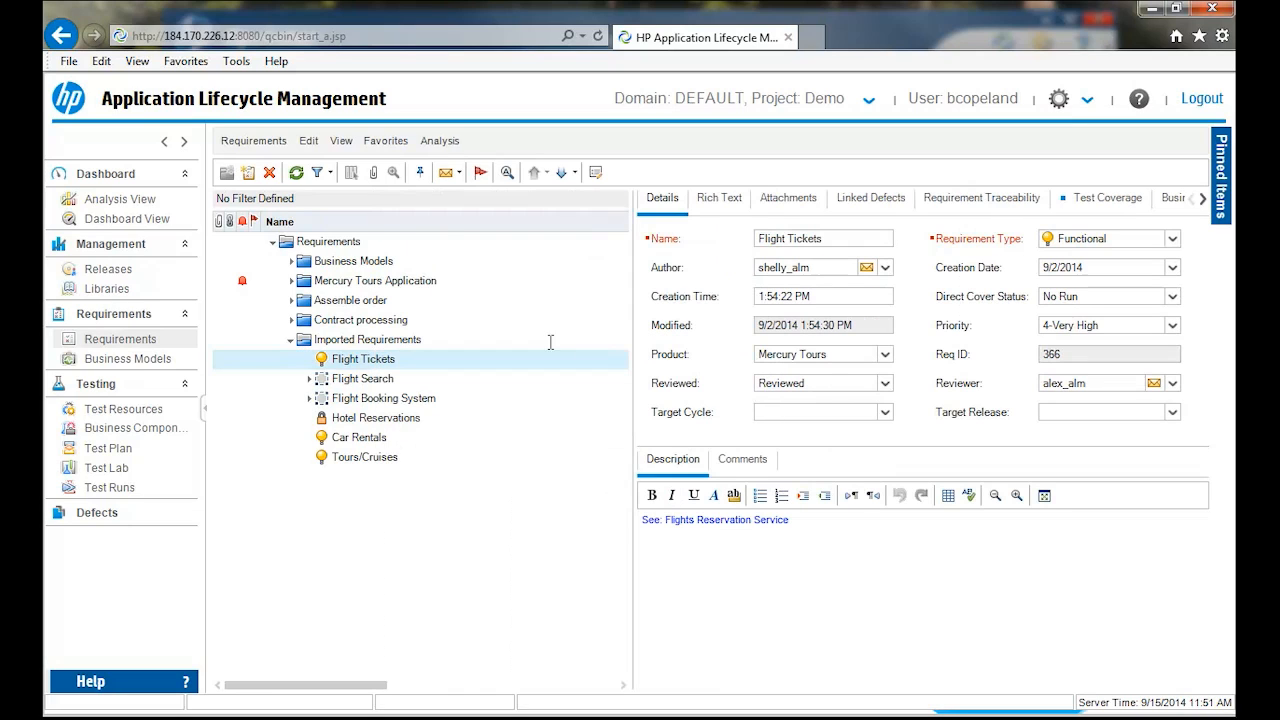
- Switch to the Requirements Tree view and apply the public favorite Release 10.5 - Cycle 1_TREE
click(340, 141)
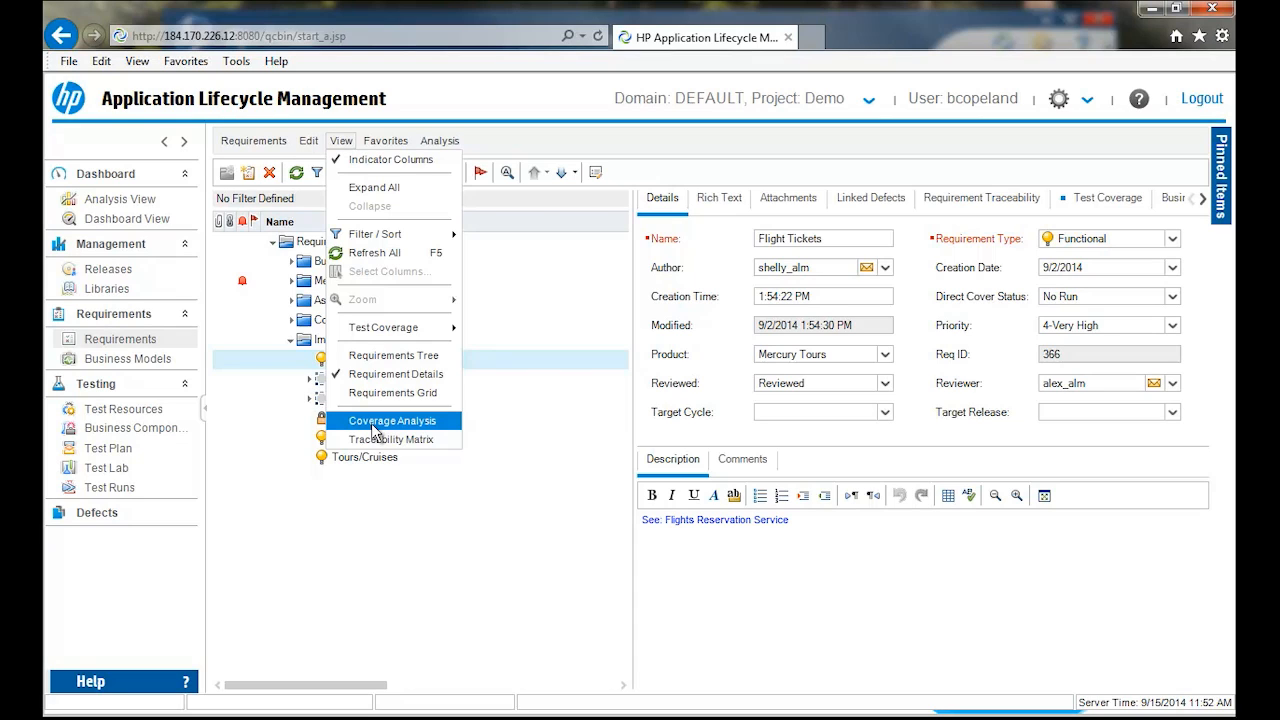
click(375, 355)
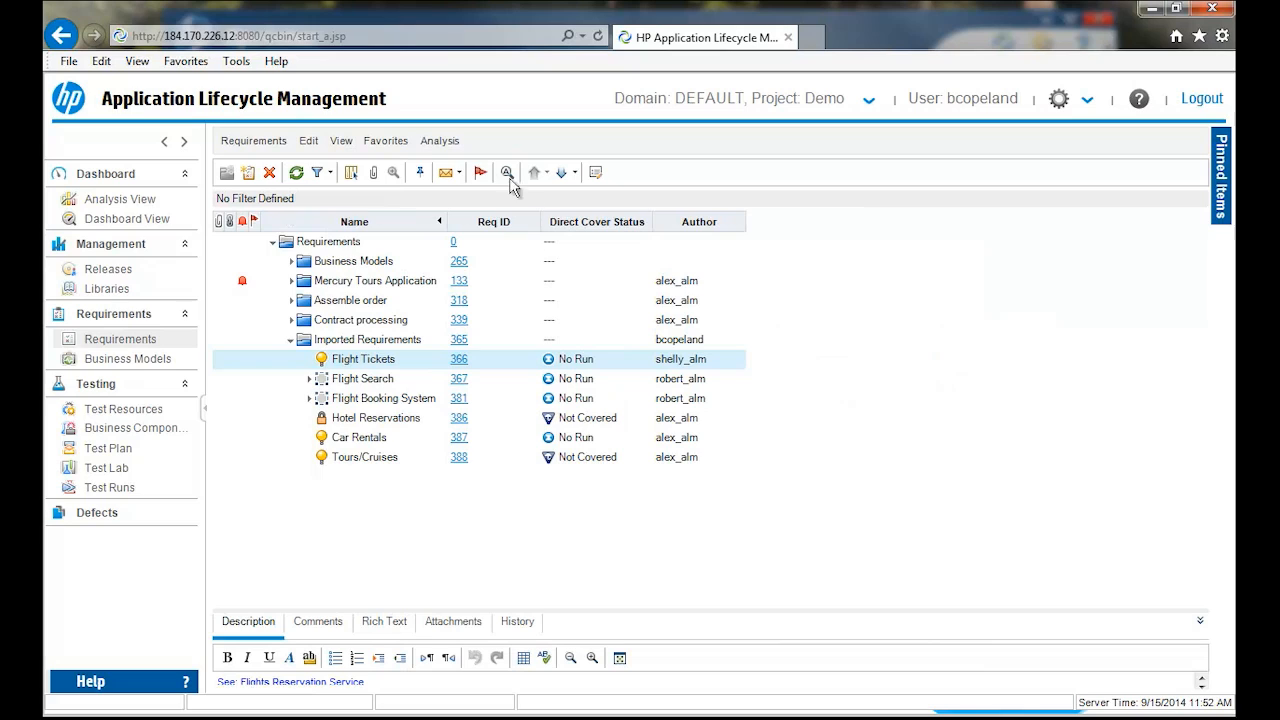
click(388, 141)
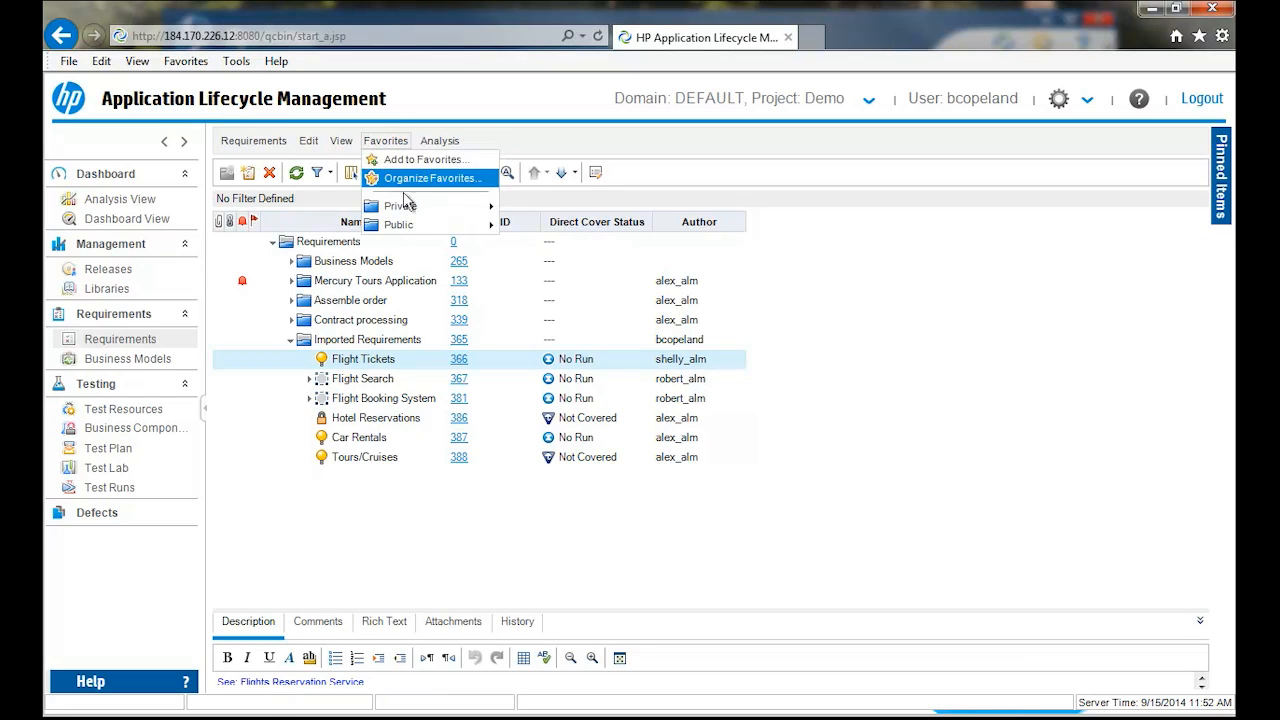
mouse_move(418, 226)
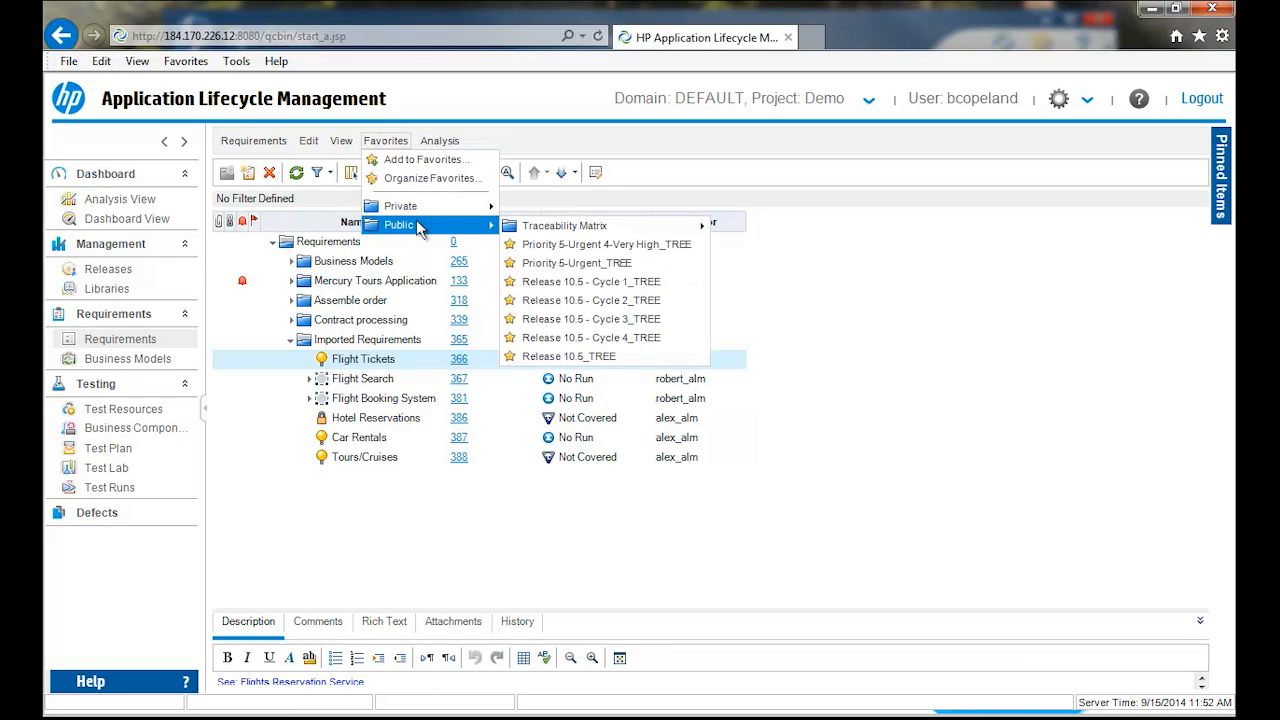
mouse_move(551, 236)
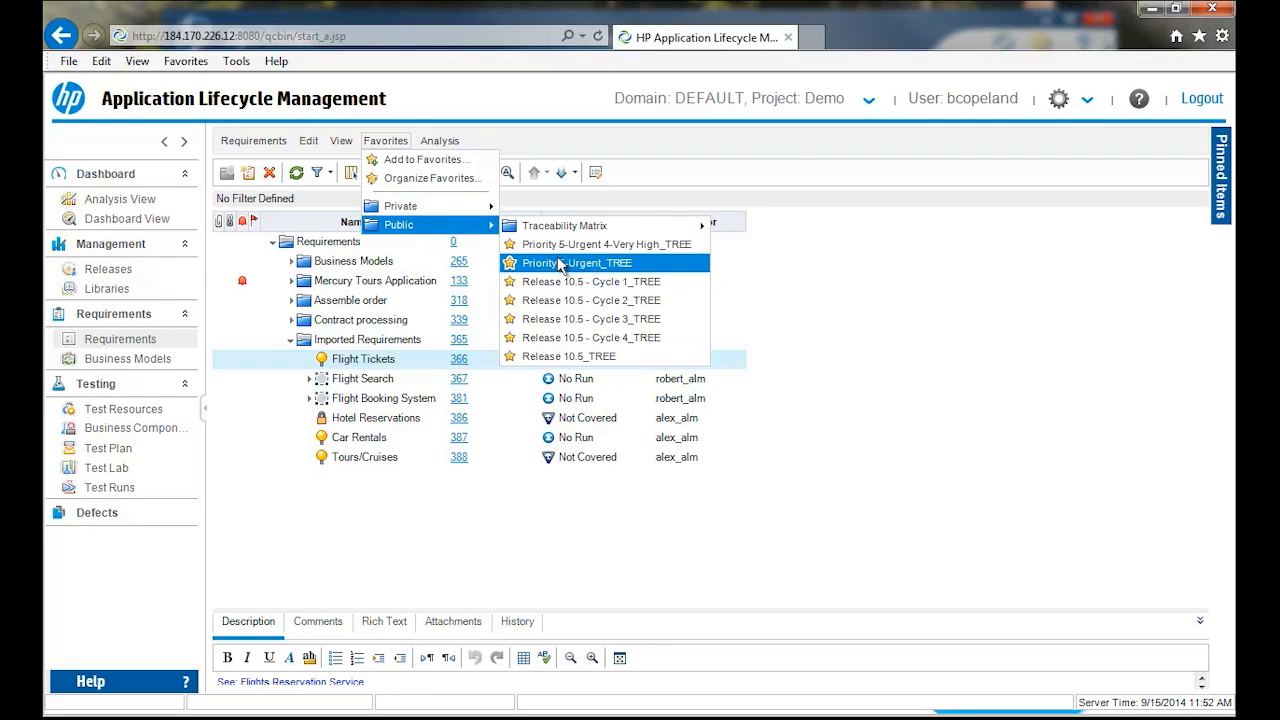
click(560, 283)
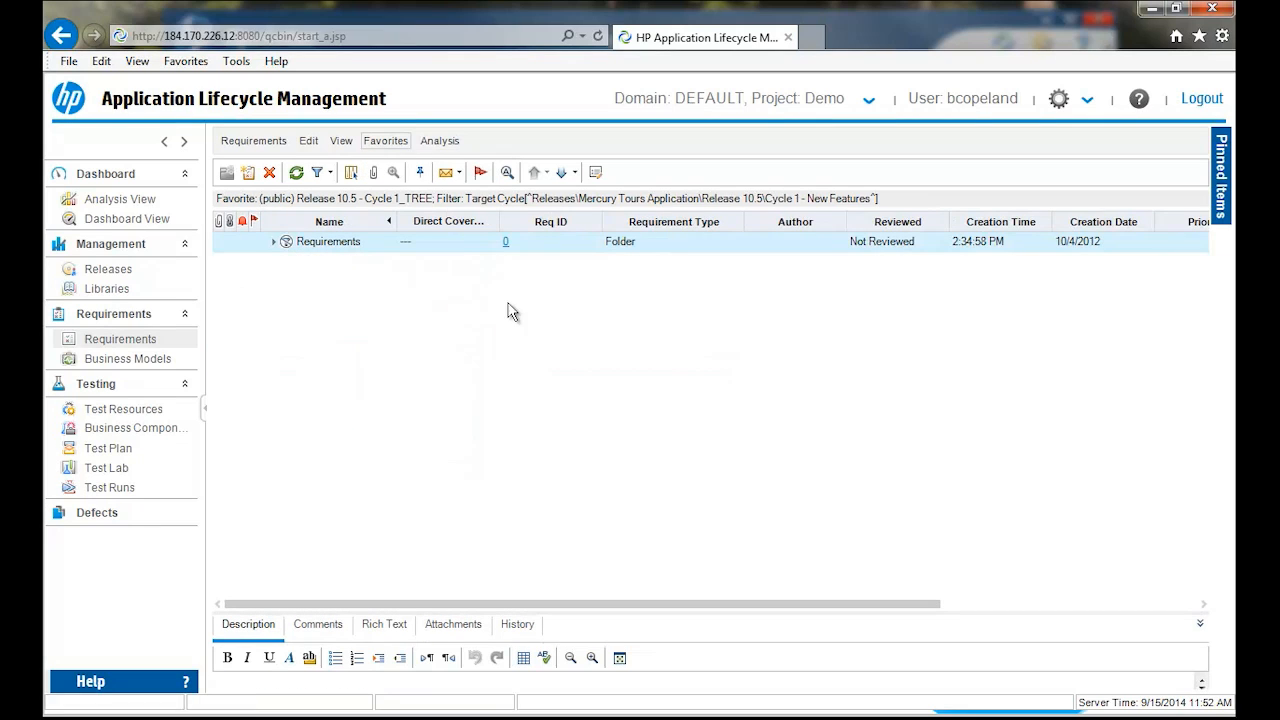
- Expand the filtered requirements through Mercury Tours Application down to the Application Security groups
click(273, 242)
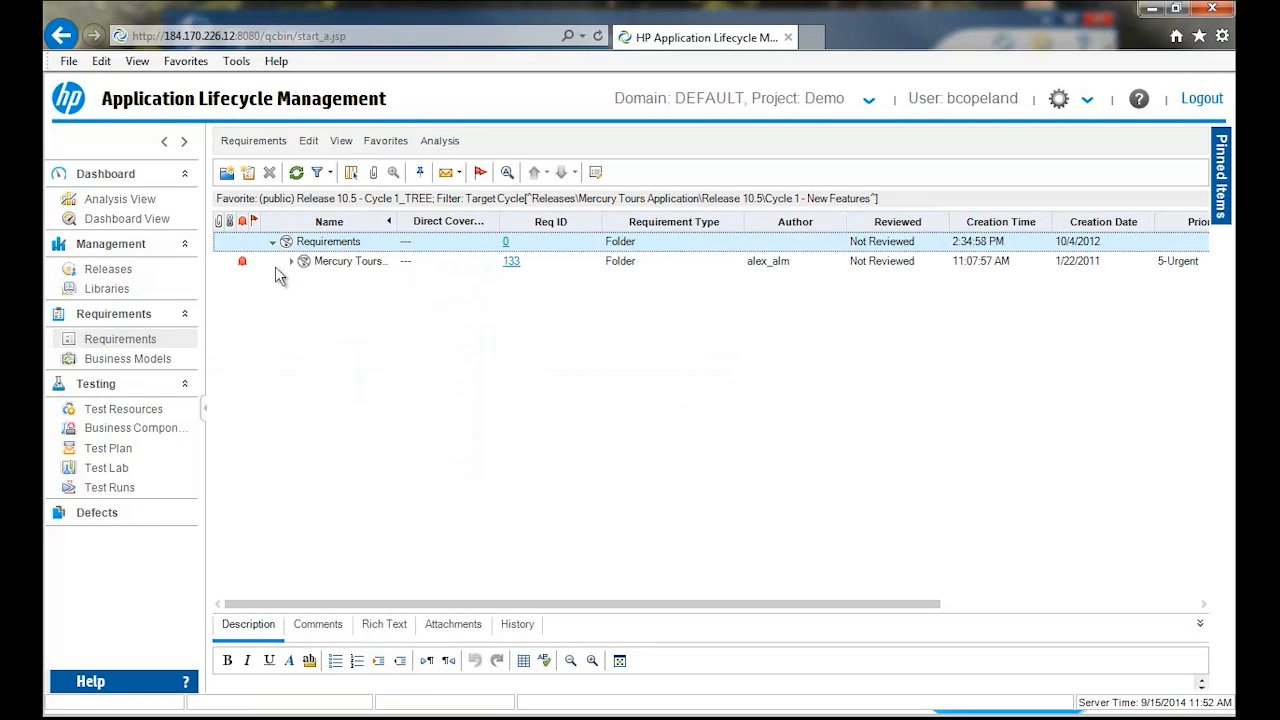
click(291, 261)
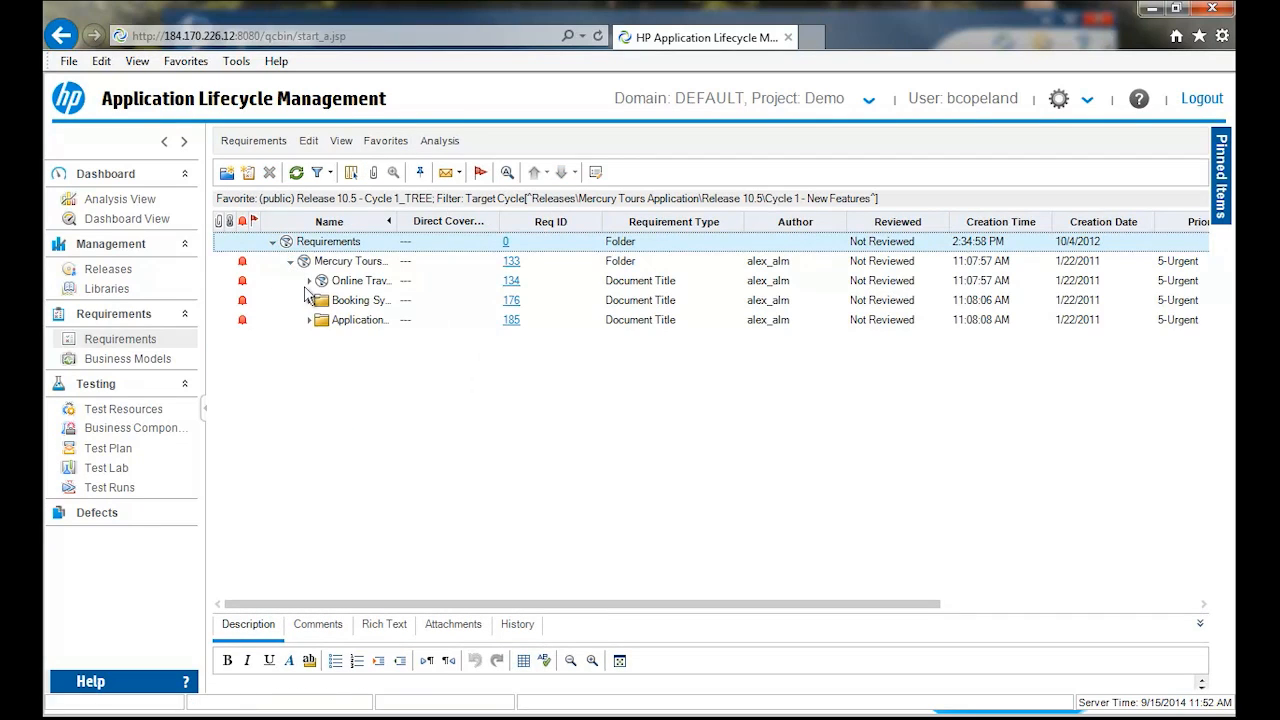
click(317, 303)
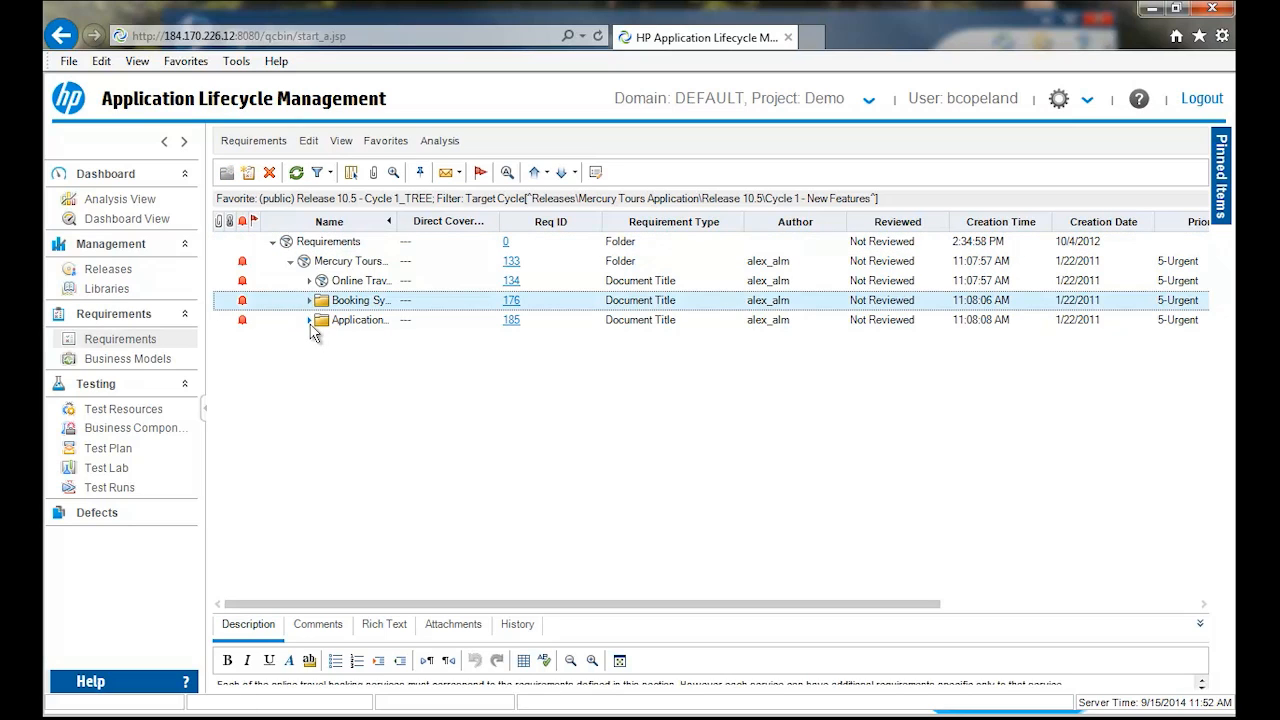
click(310, 321)
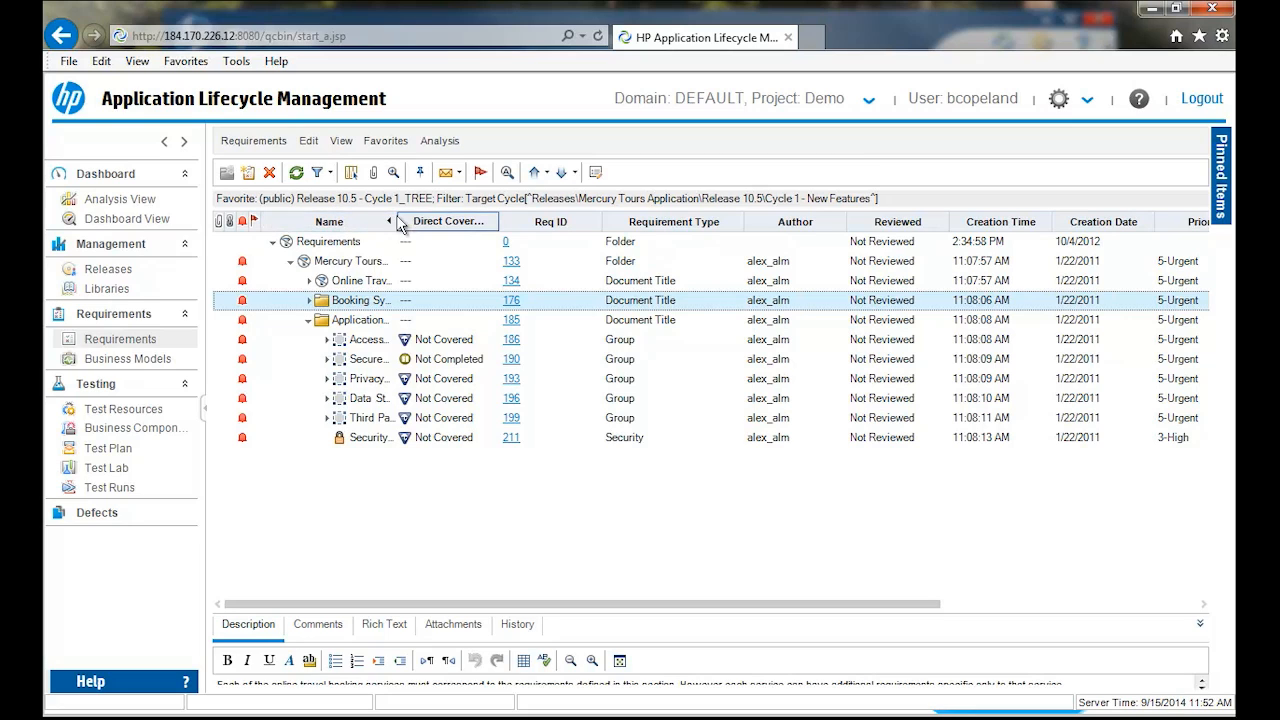
- Widen the Name column to fit the full requirement names and move the Reviewed column ahead of Author
drag(397, 221, 452, 221)
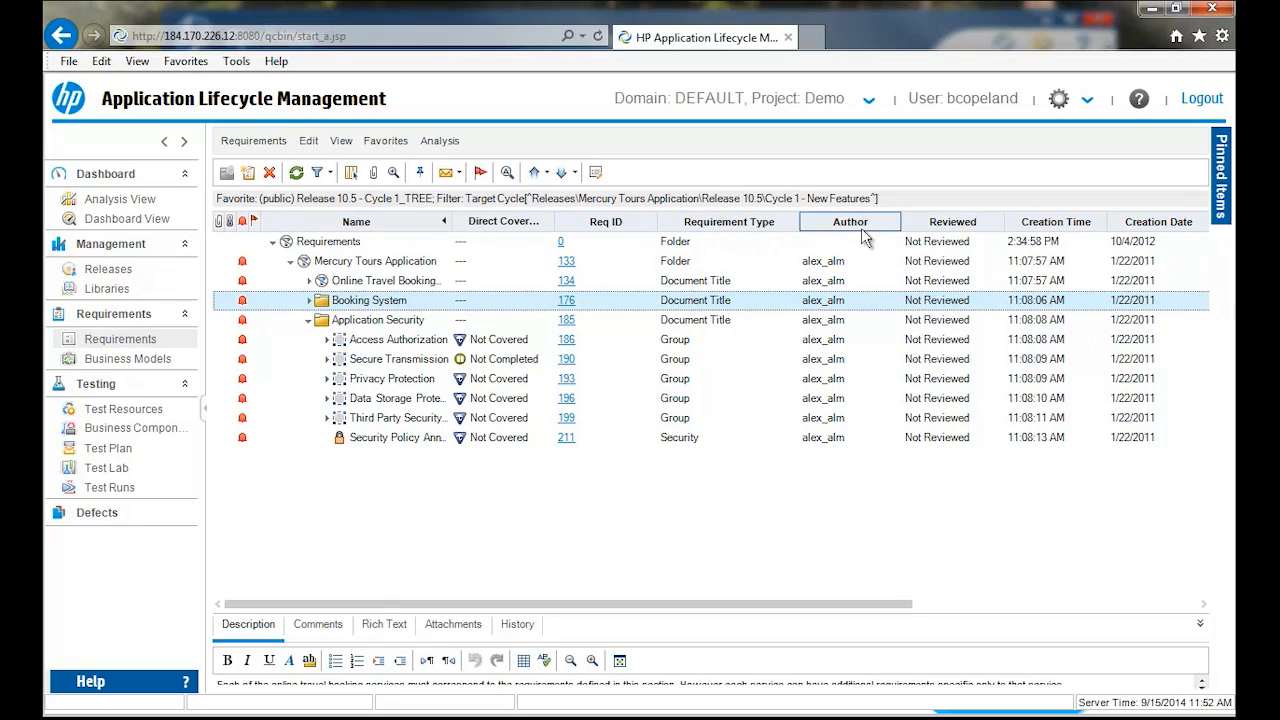
drag(950, 222, 825, 236)
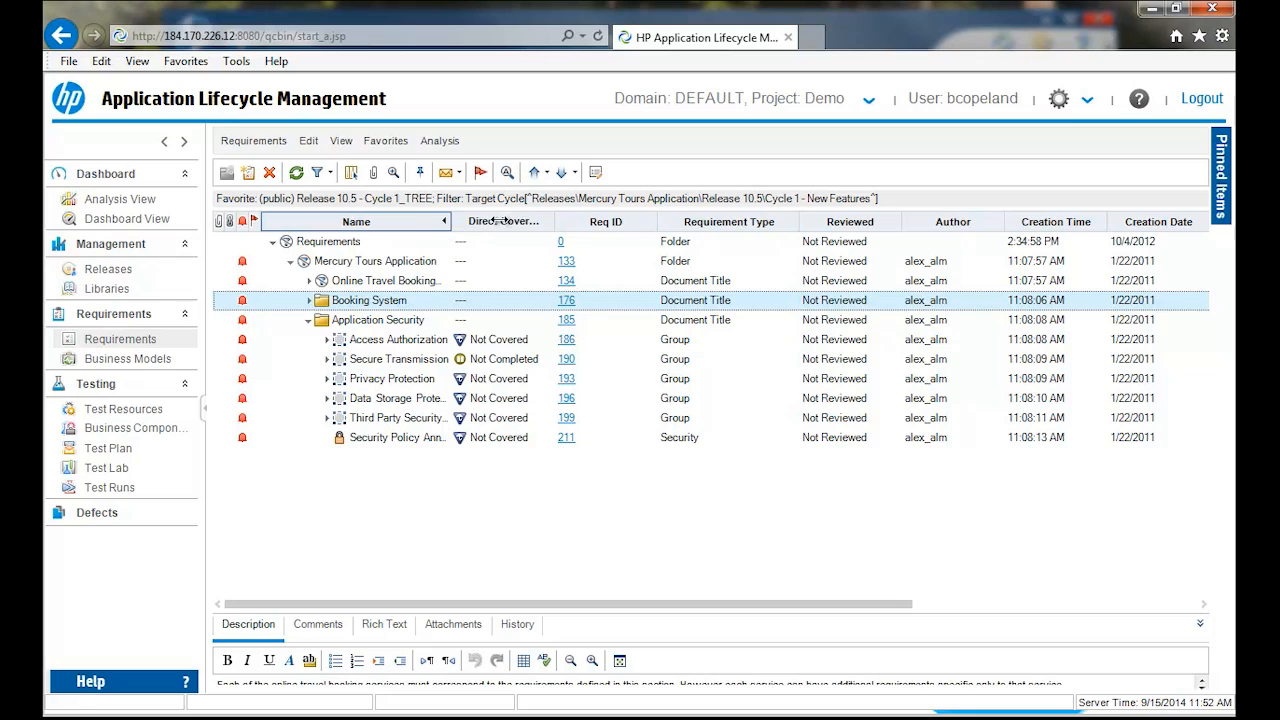
drag(619, 219, 619, 220)
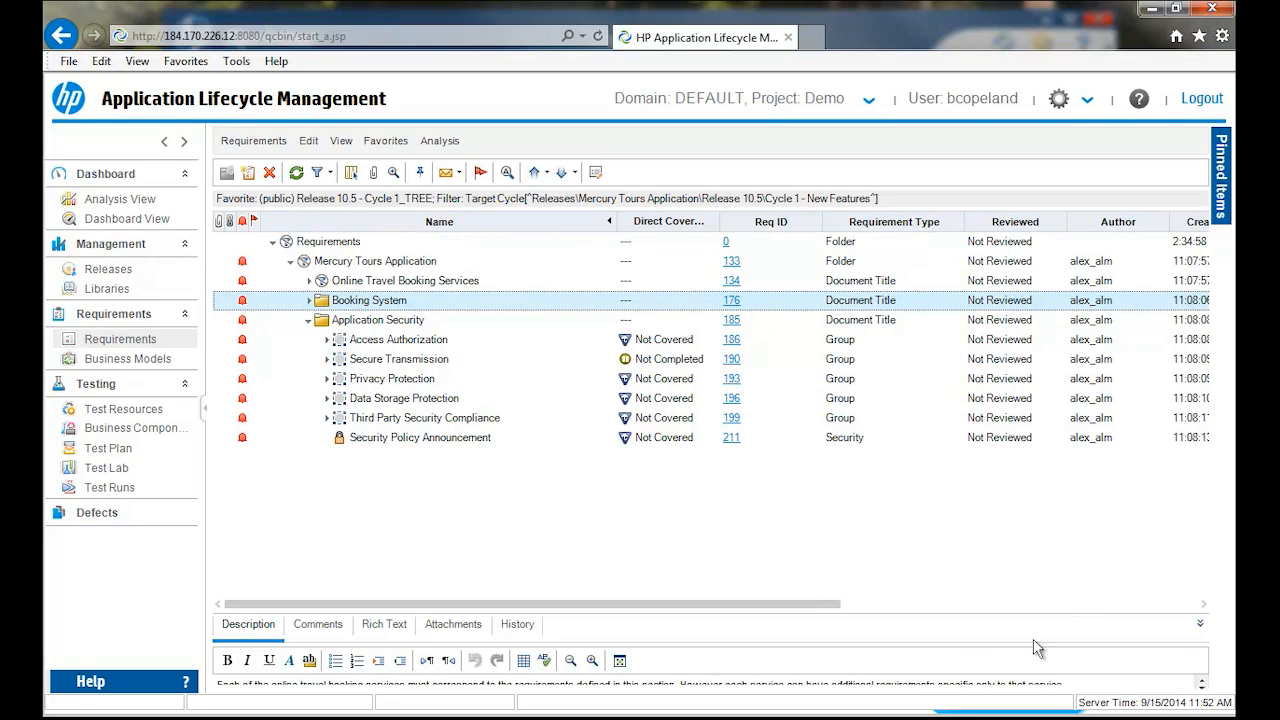
- Enlarge the description area and view the description of Customers vs. Site Visitors under Access Authorization
drag(1057, 613, 1023, 540)
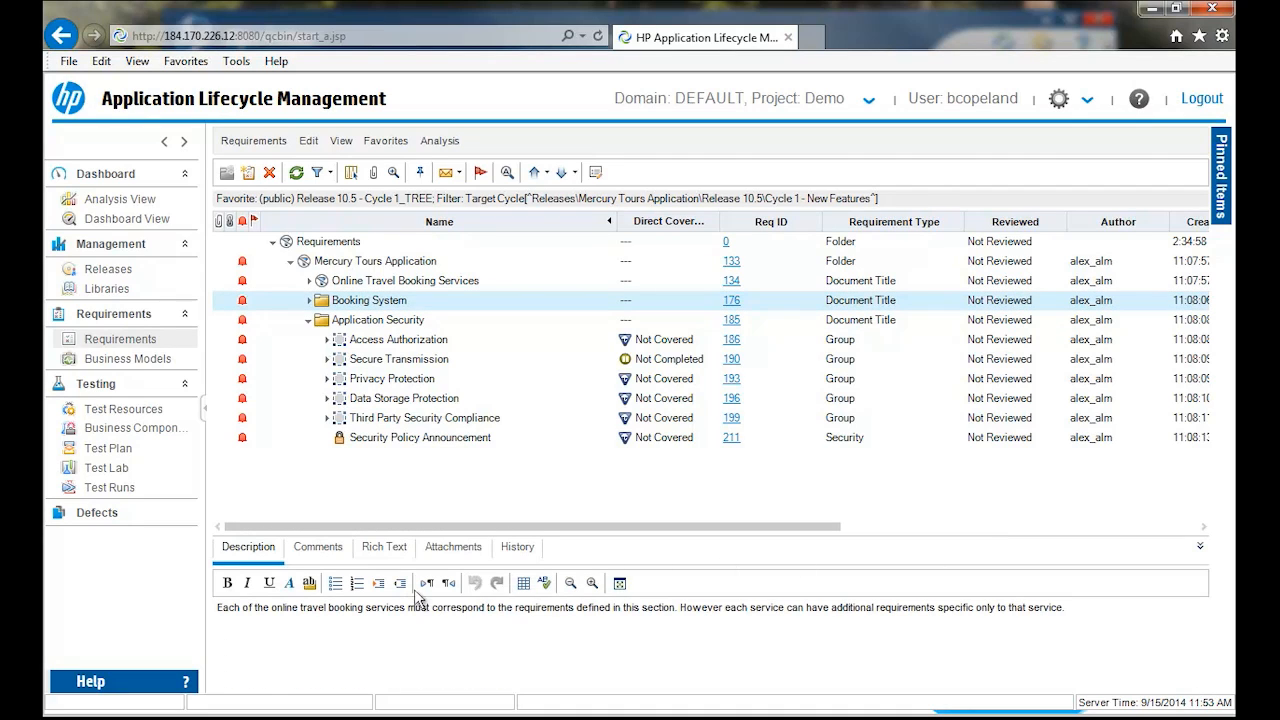
click(303, 640)
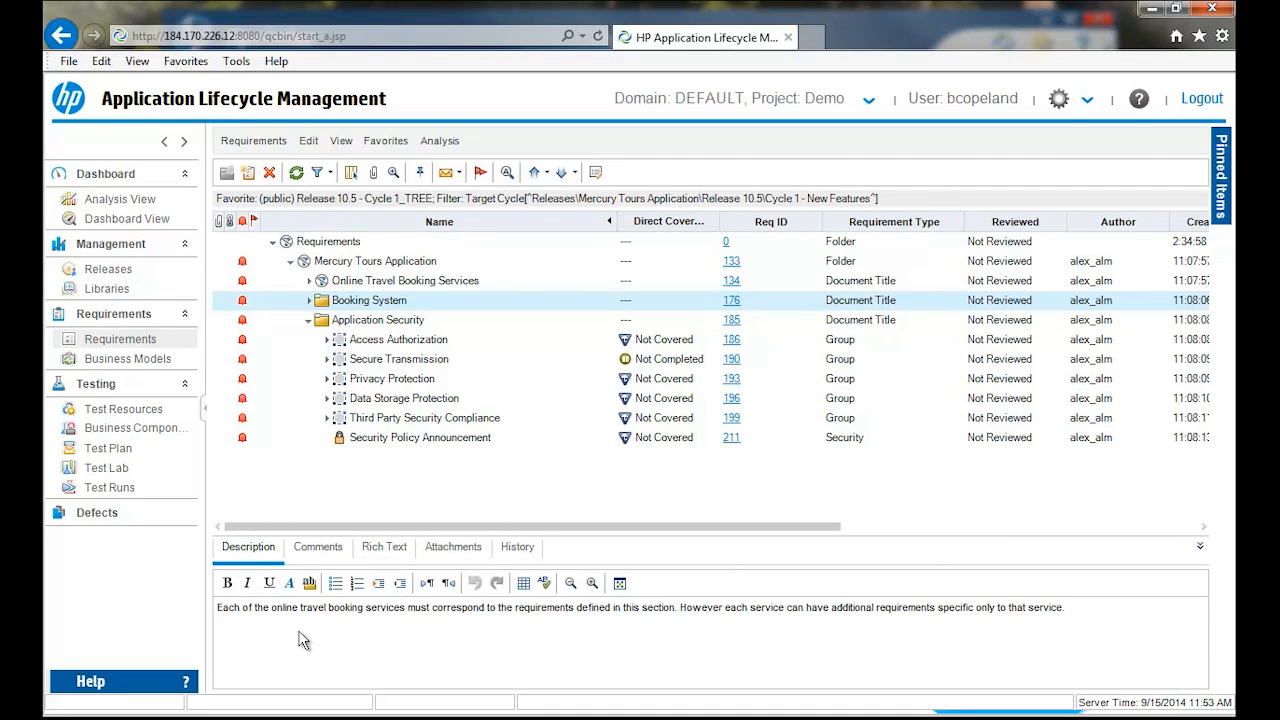
click(327, 340)
click(380, 360)
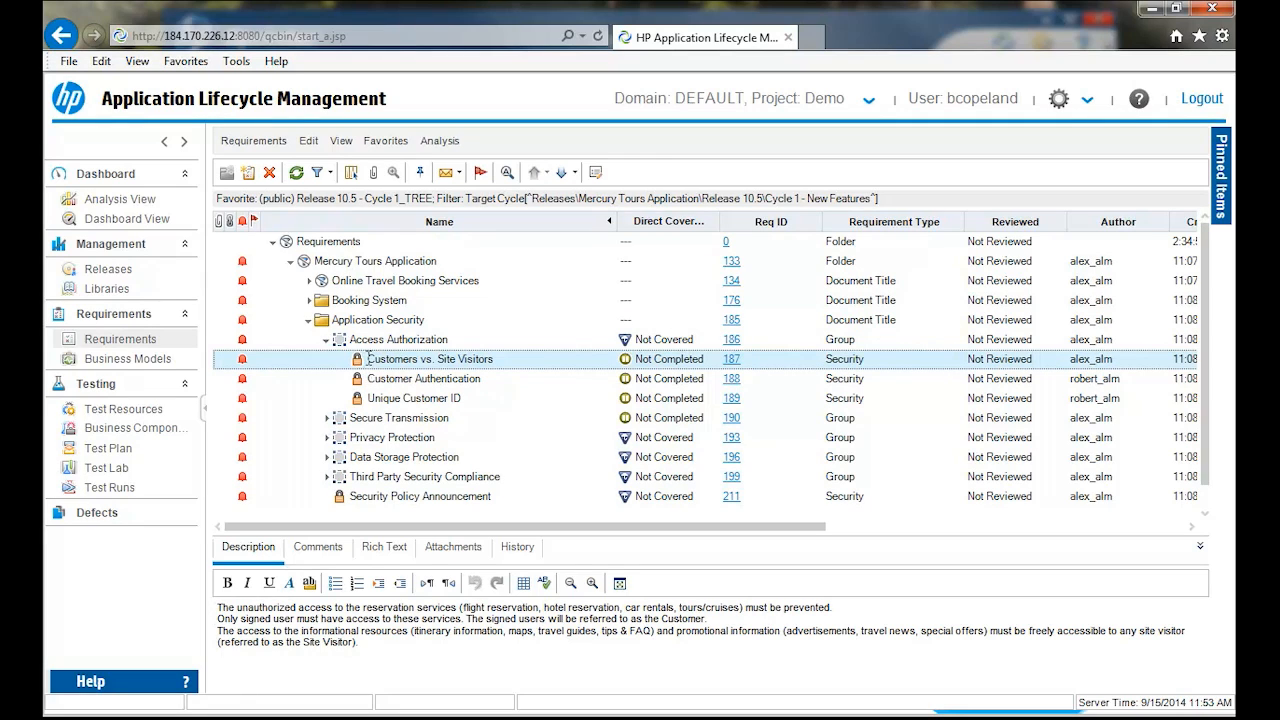
- Expand the Secure Transmission, Privacy Protection and Booking System branches to view their child requirements
click(327, 418)
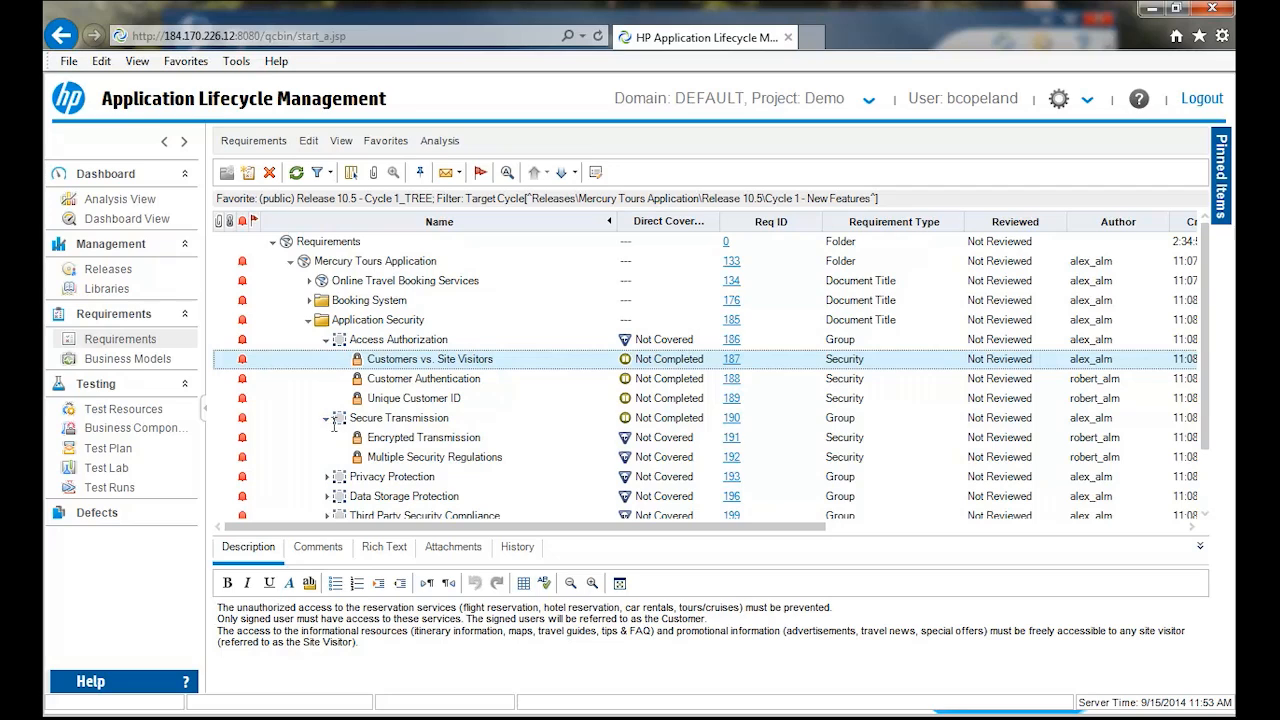
click(327, 477)
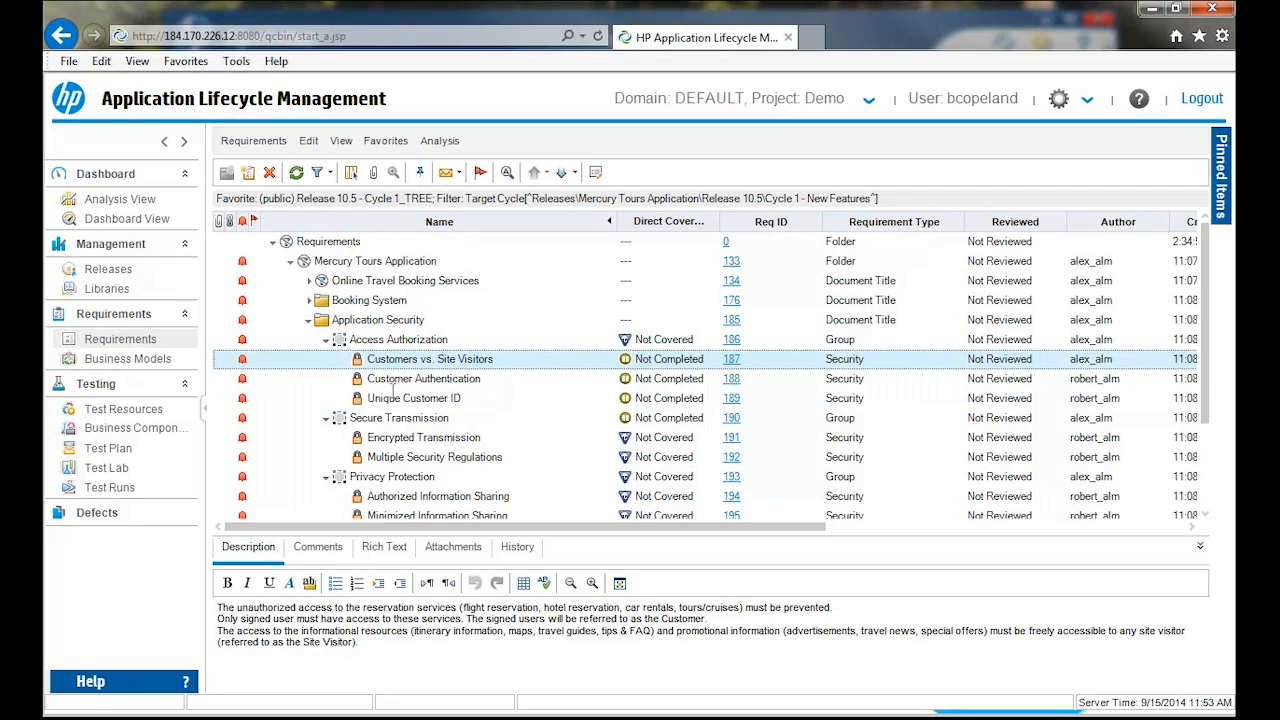
click(310, 301)
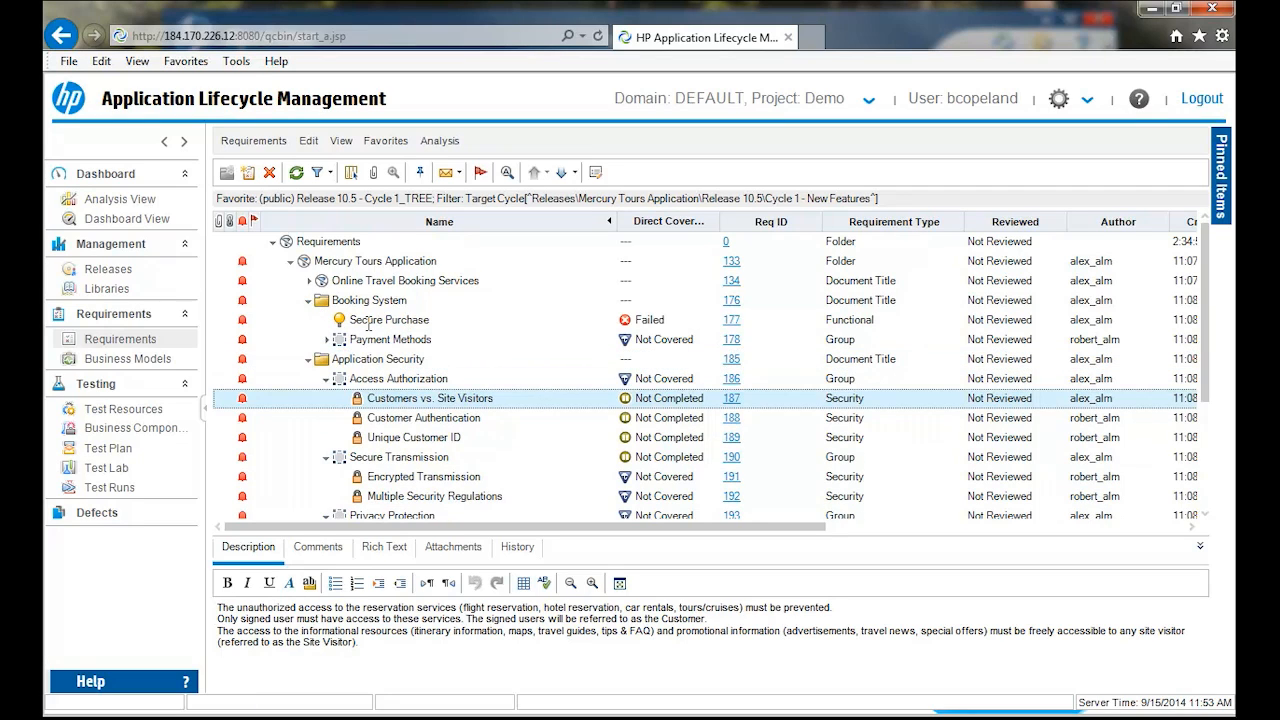
- With Secure Purchase under Booking System selected, start a new requirement named New Functional with the requirement type Functional
click(360, 319)
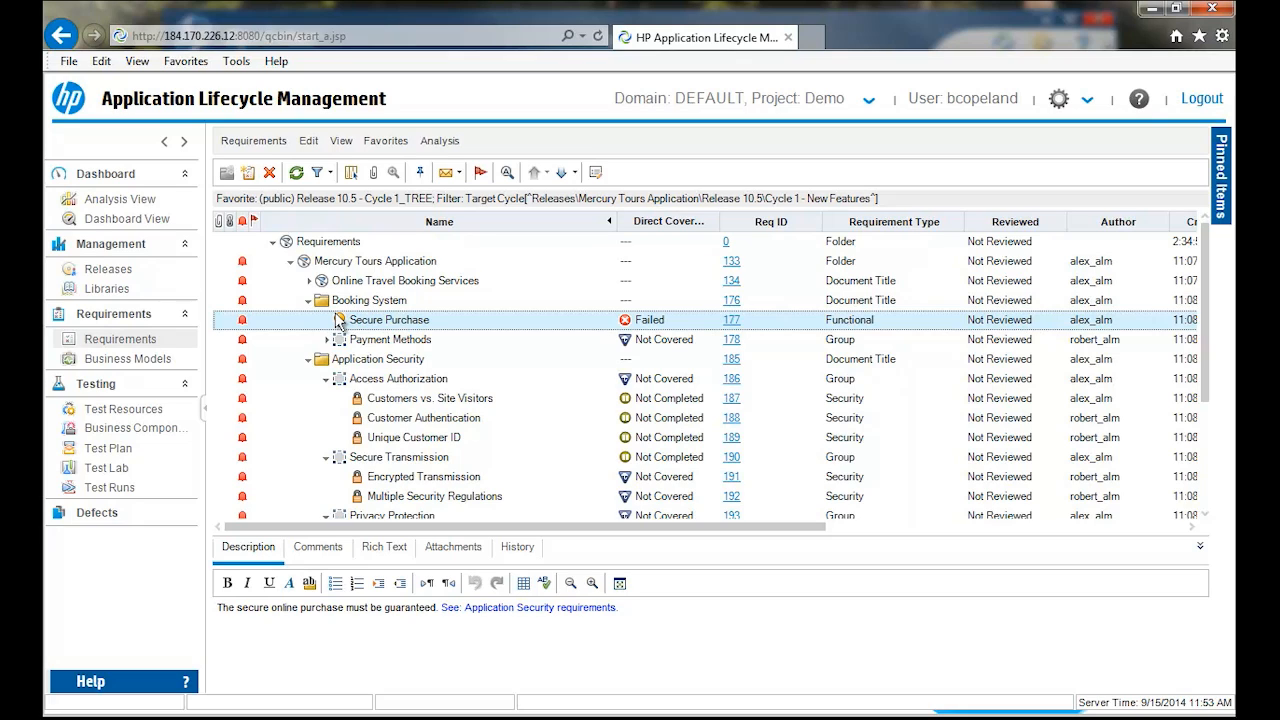
click(248, 172)
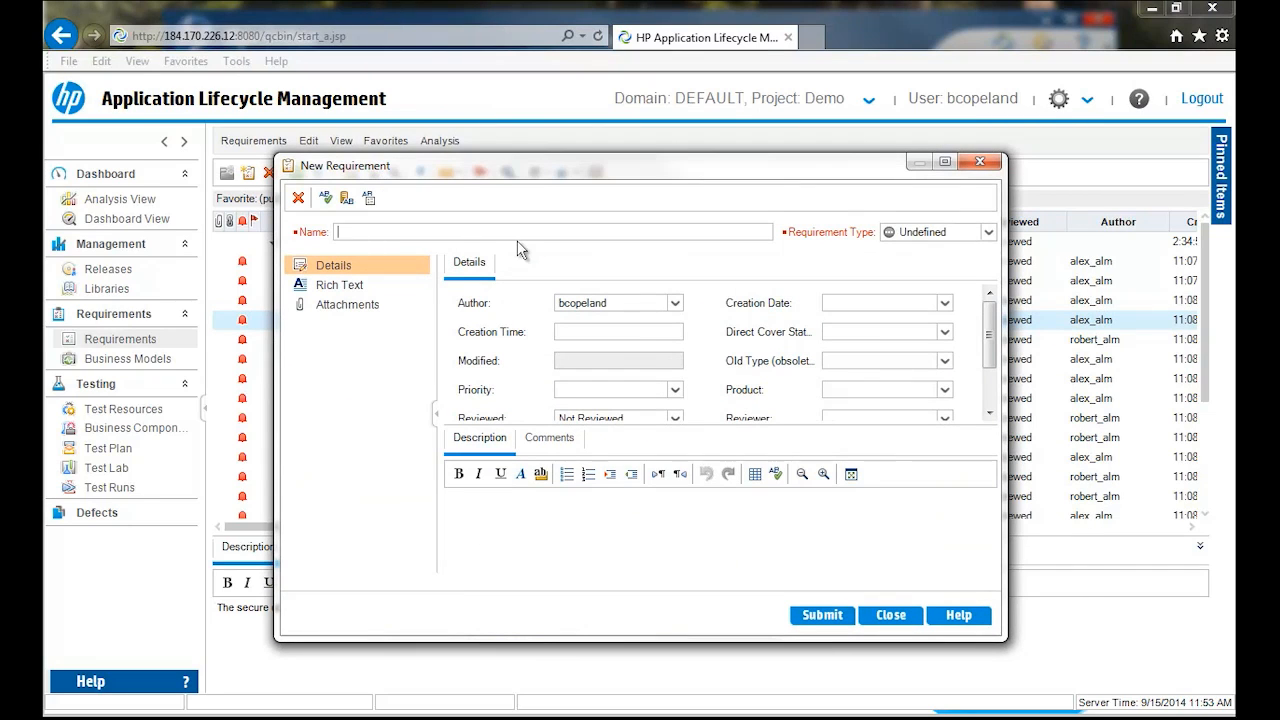
text(Ew Functional)
click(988, 232)
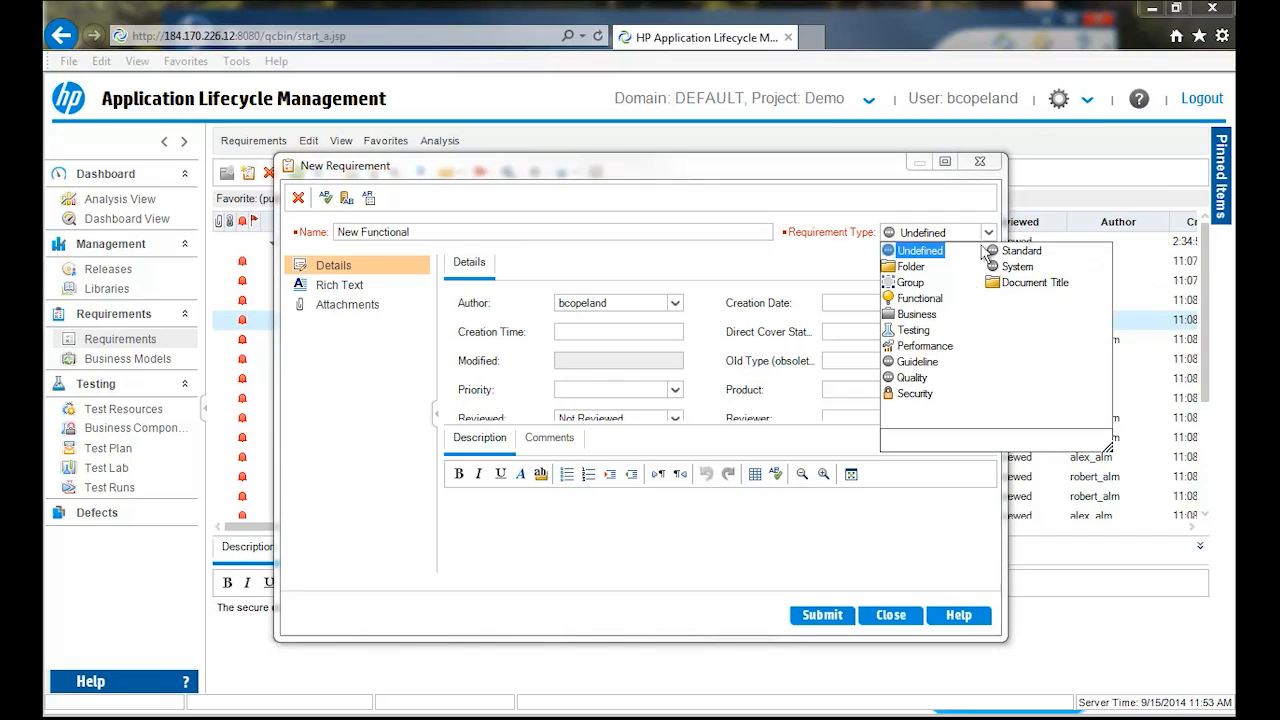
click(918, 299)
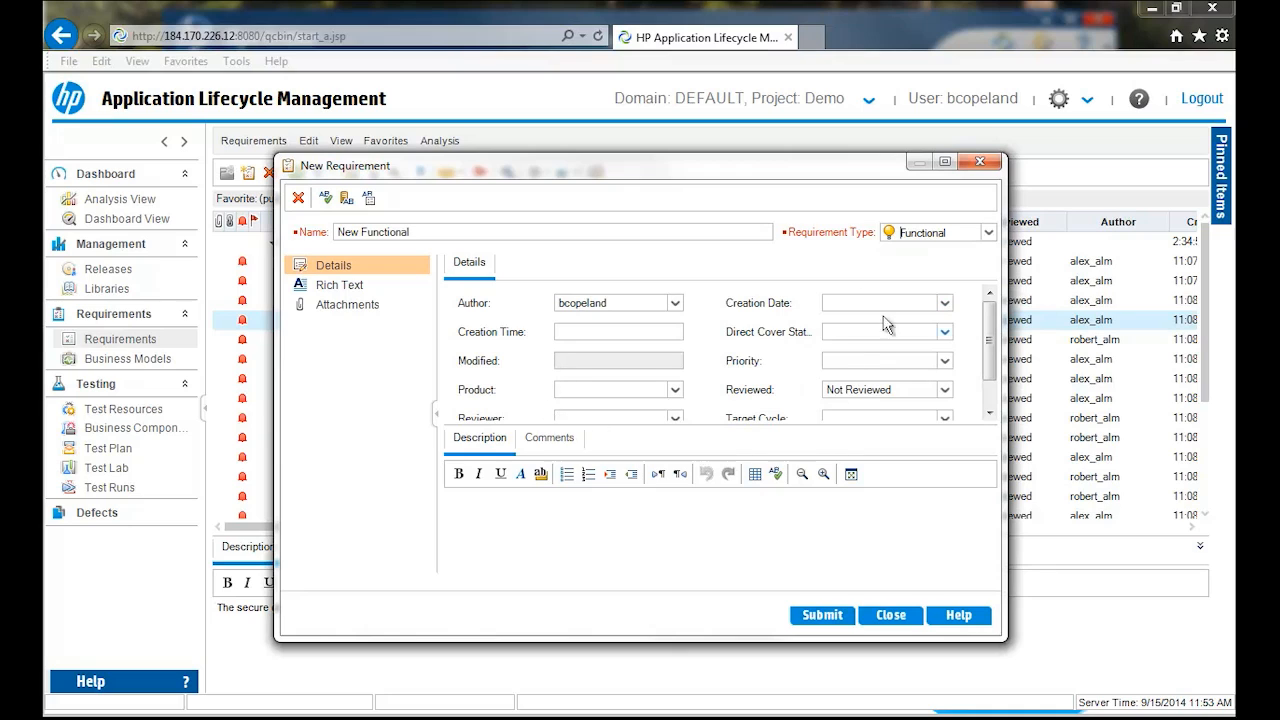
- Set the new requirement's target cycle to Cycle 1 - New Features of Release 10.5 and submit it
scroll(989, 348, down, 2)
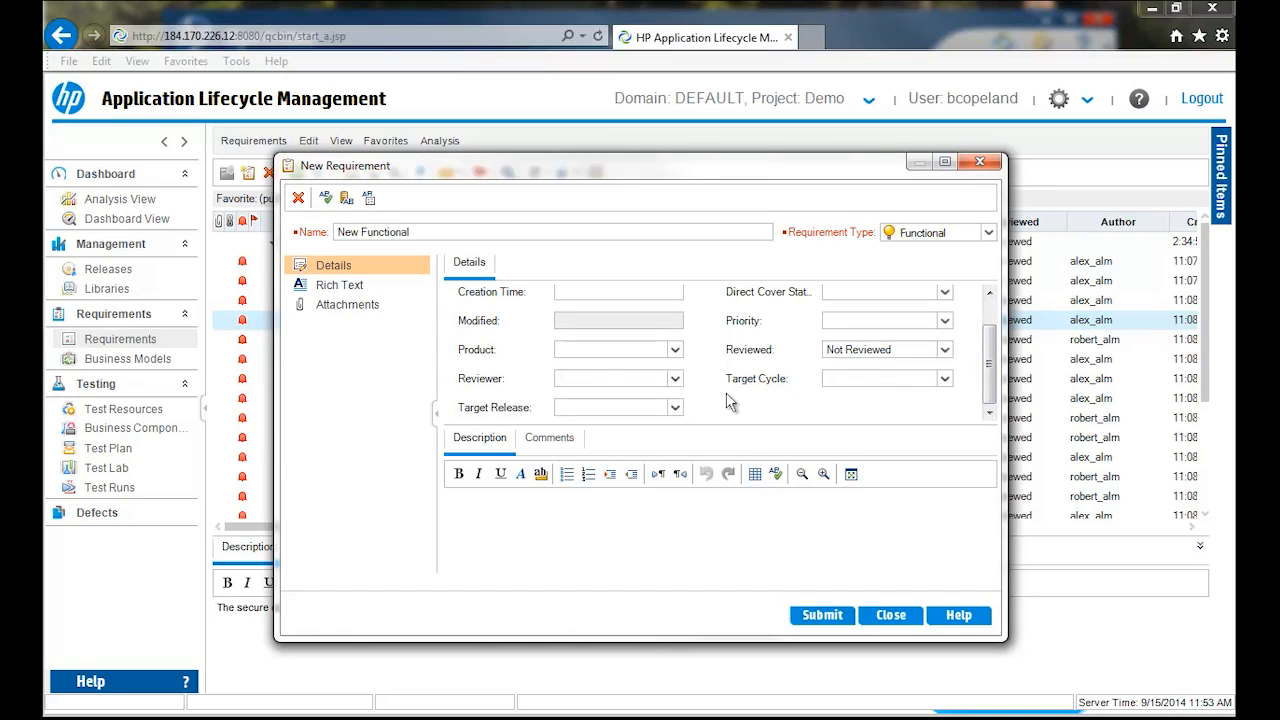
click(945, 378)
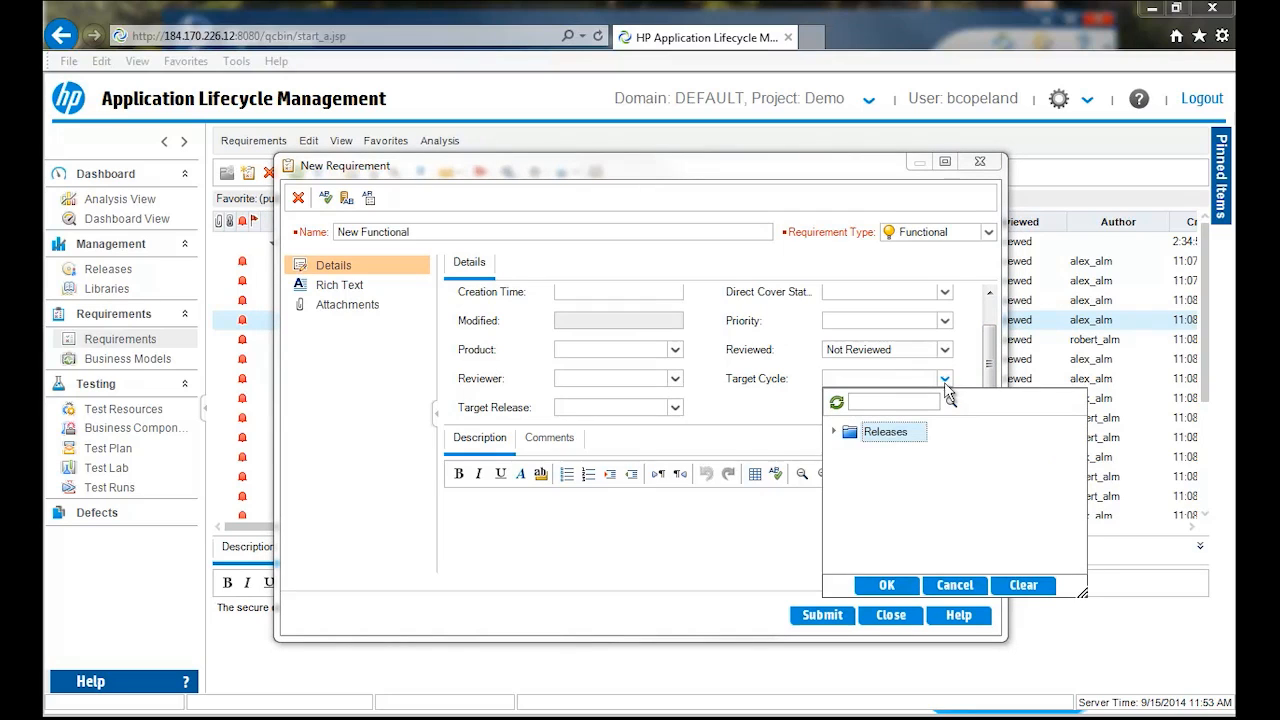
click(834, 432)
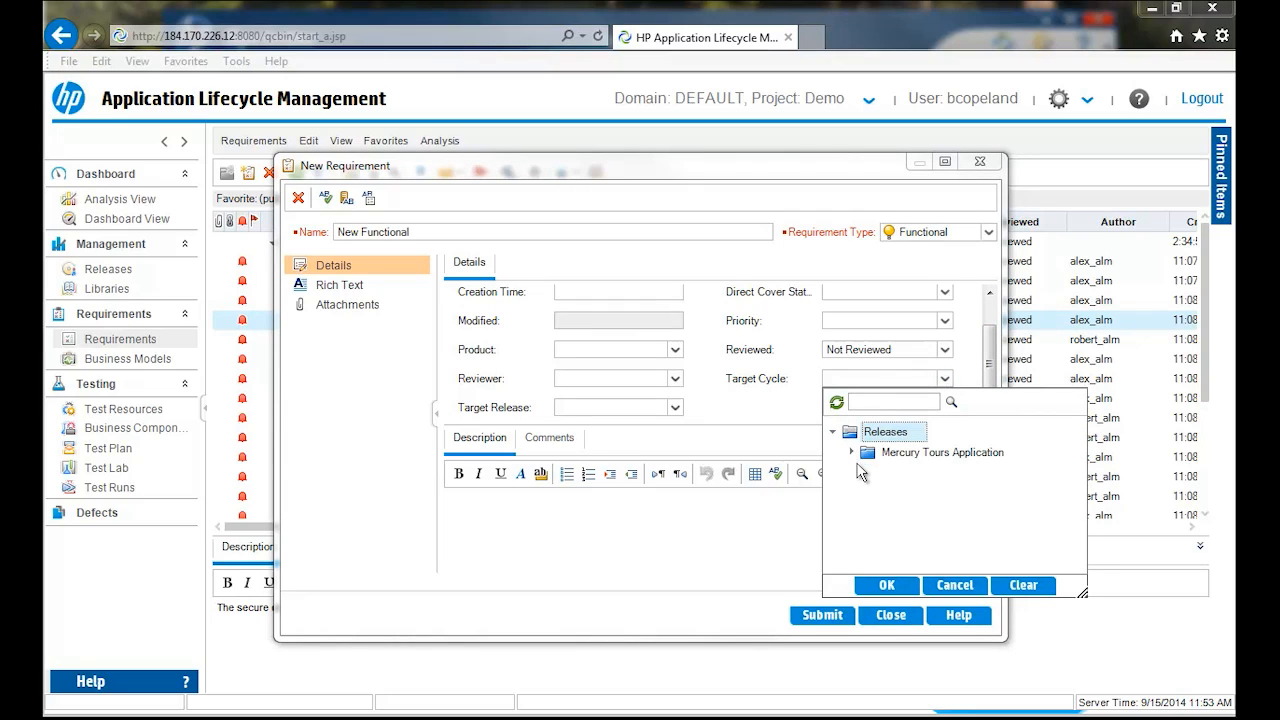
click(852, 453)
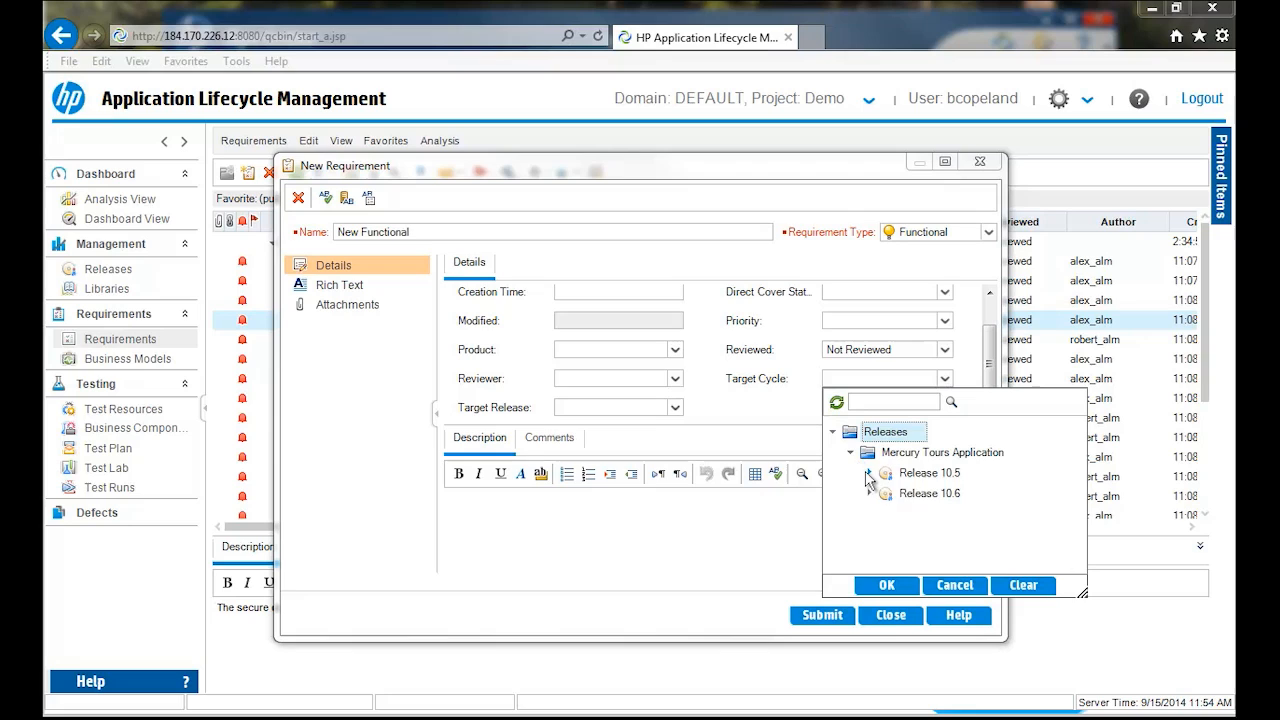
click(868, 472)
click(903, 493)
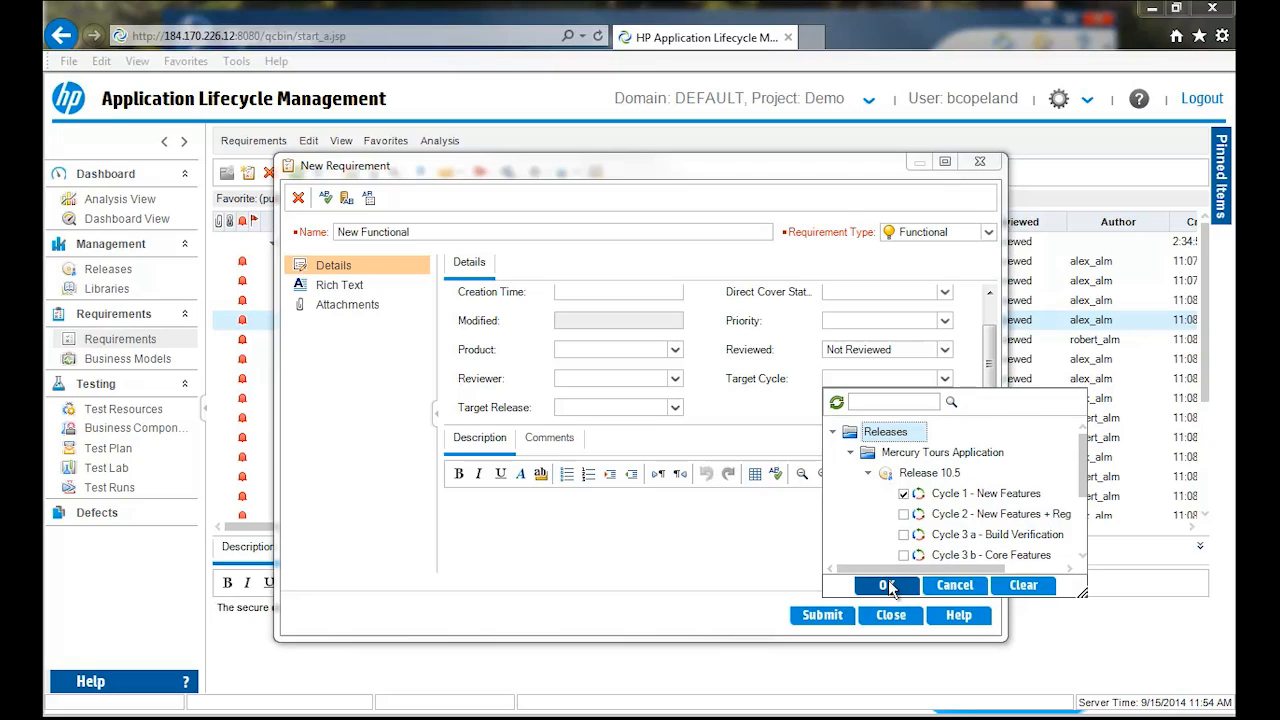
click(887, 584)
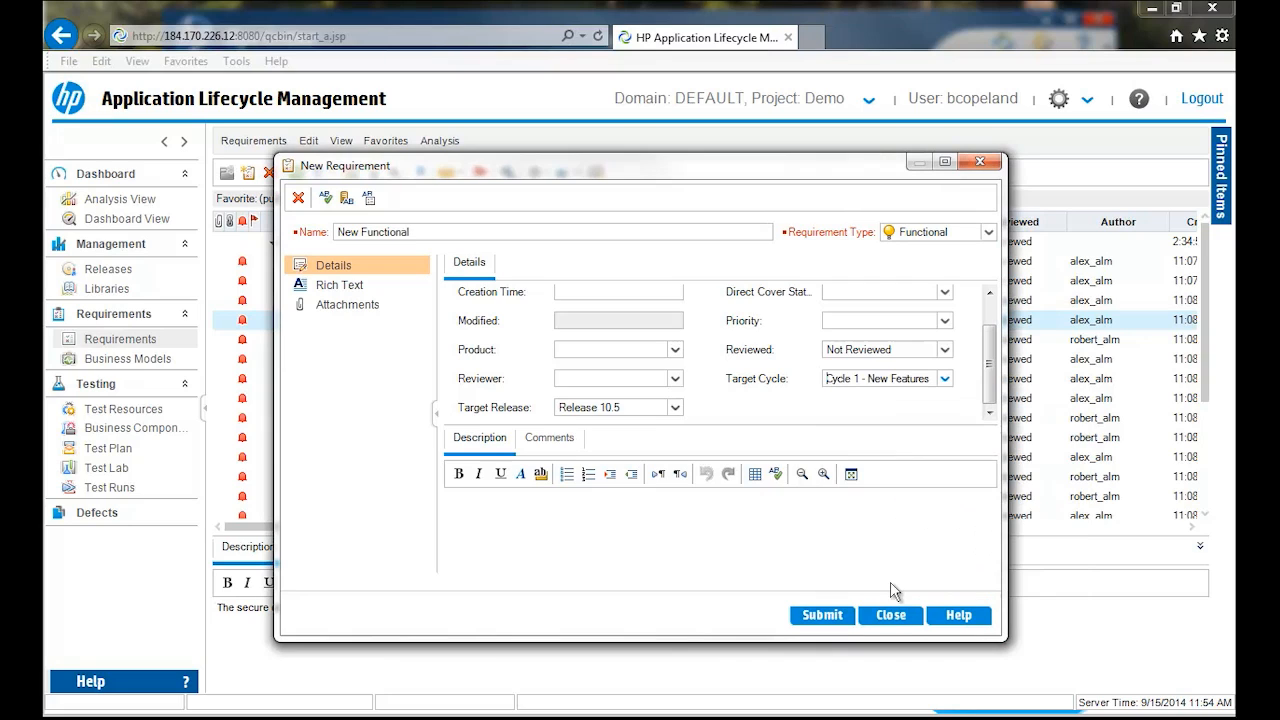
click(823, 615)
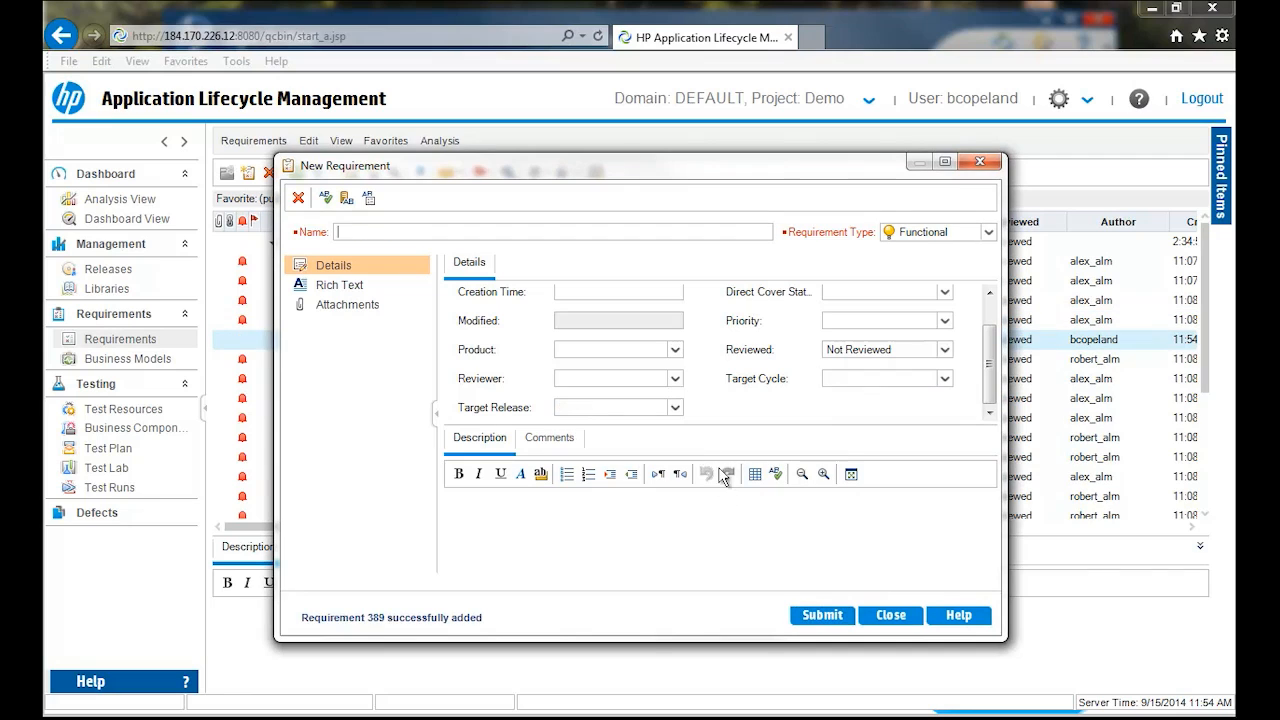
click(890, 614)
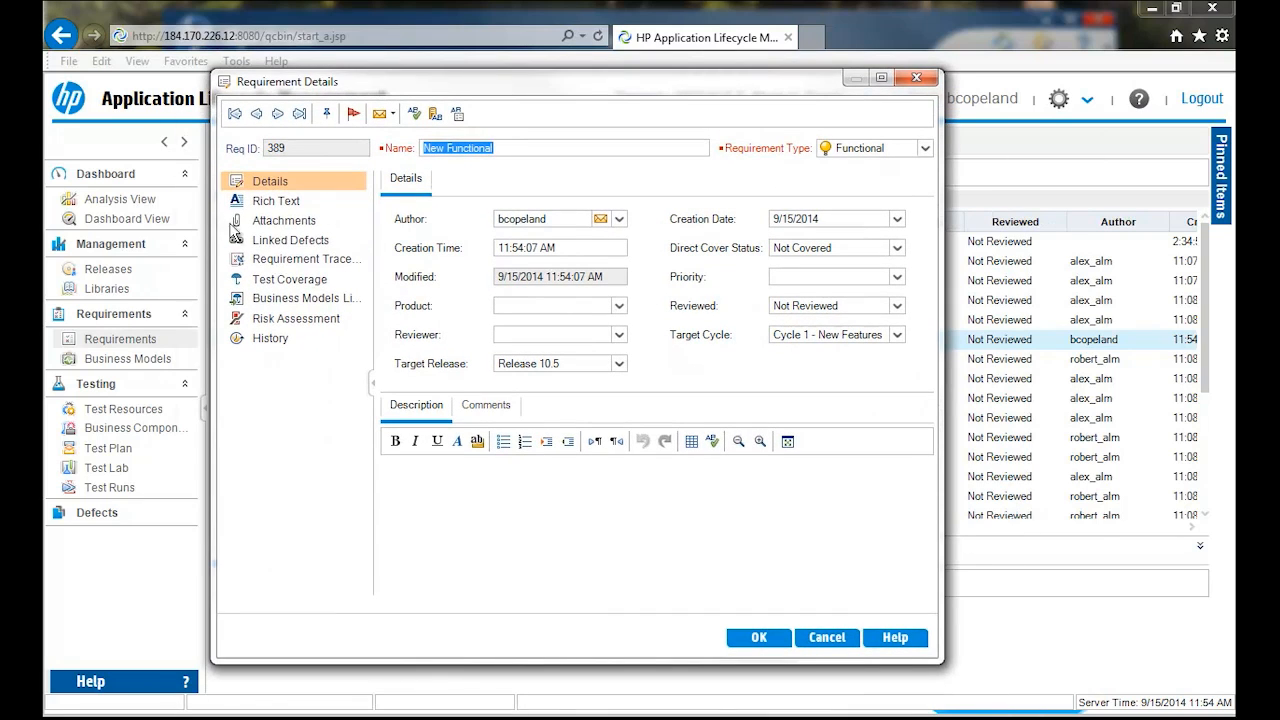
- View the New Functional requirement's rich text, attachments, requirement traceability options and test coverage
click(277, 205)
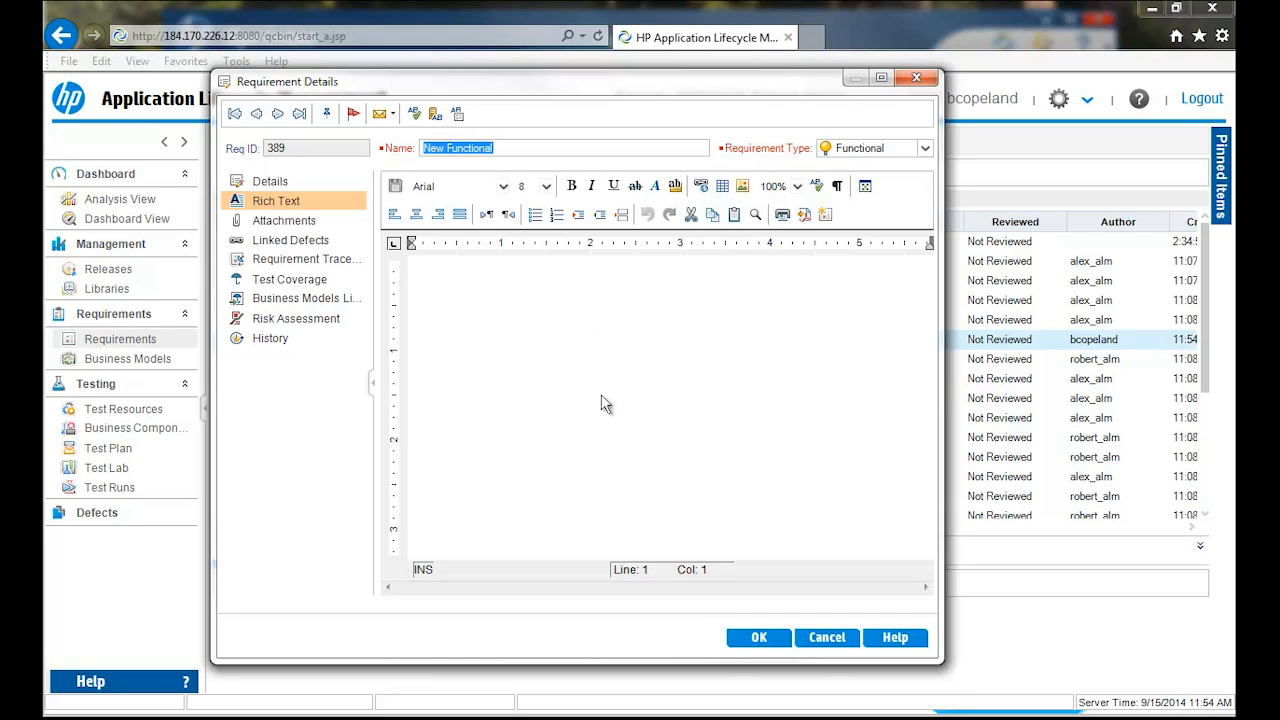
click(288, 222)
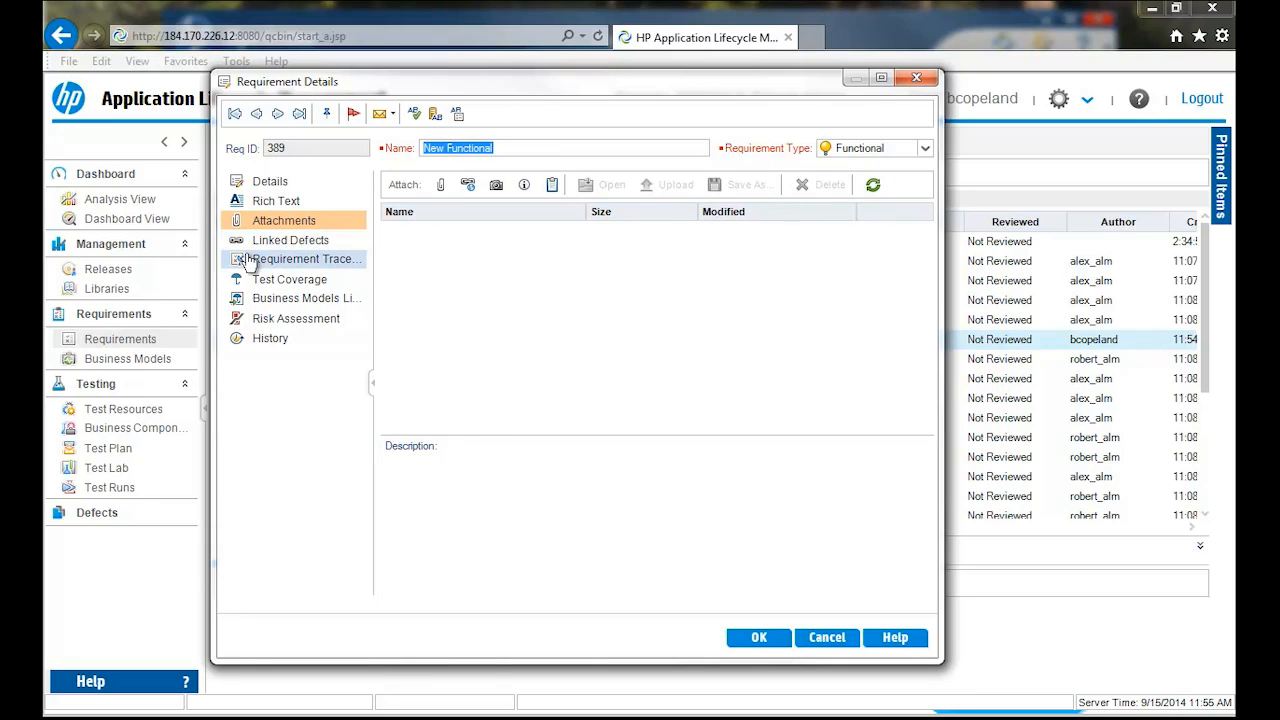
click(275, 266)
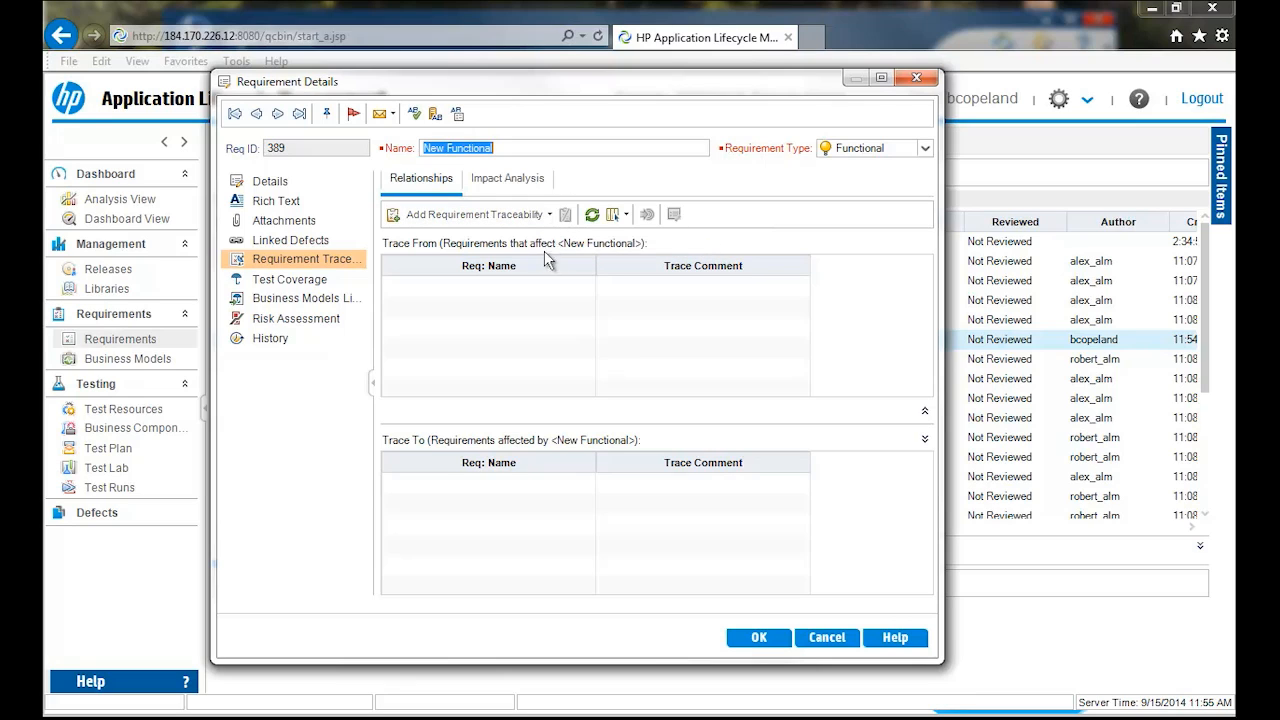
click(550, 216)
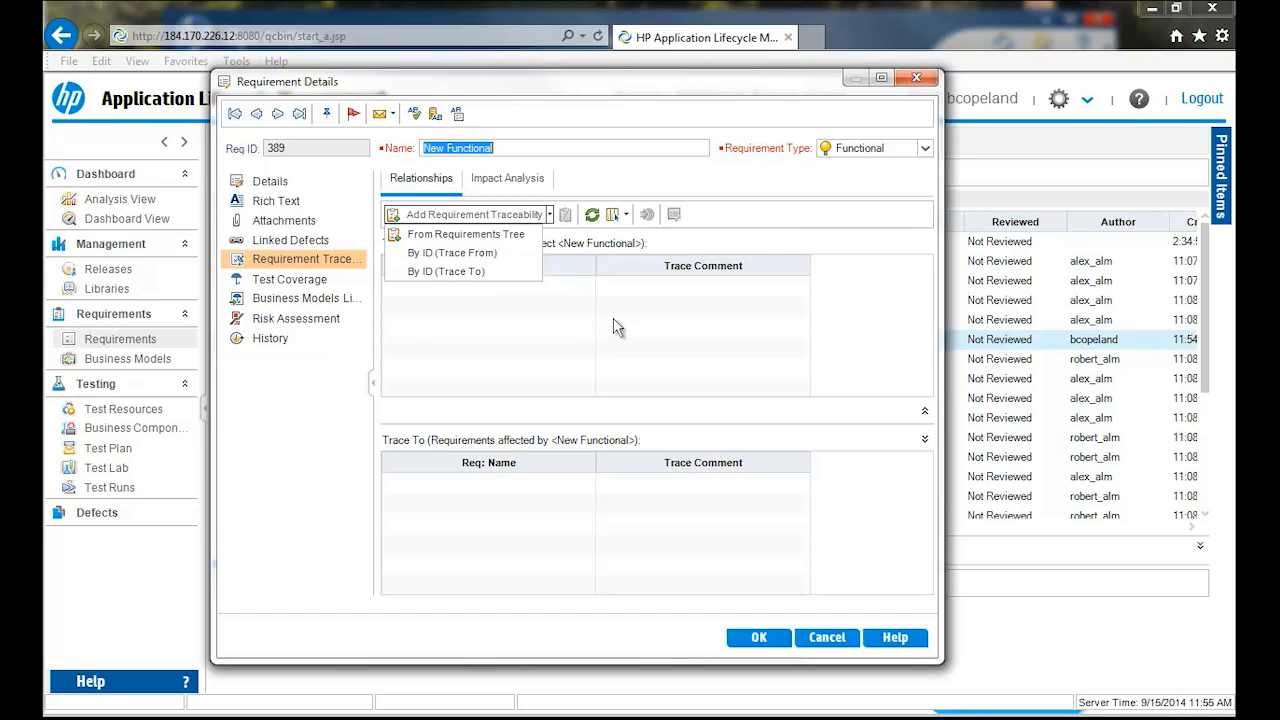
click(275, 283)
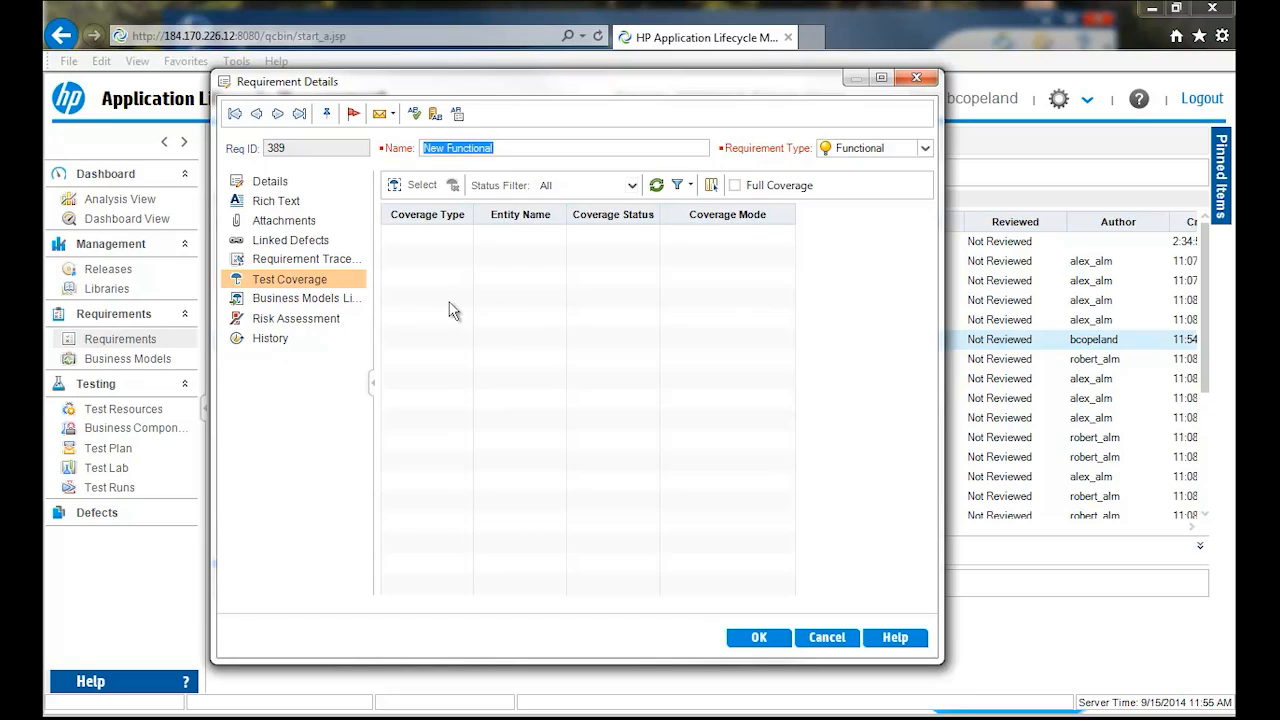
- View the New Functional requirement's risk assessment and its assessment questions, and close the requirement details without changes
click(298, 320)
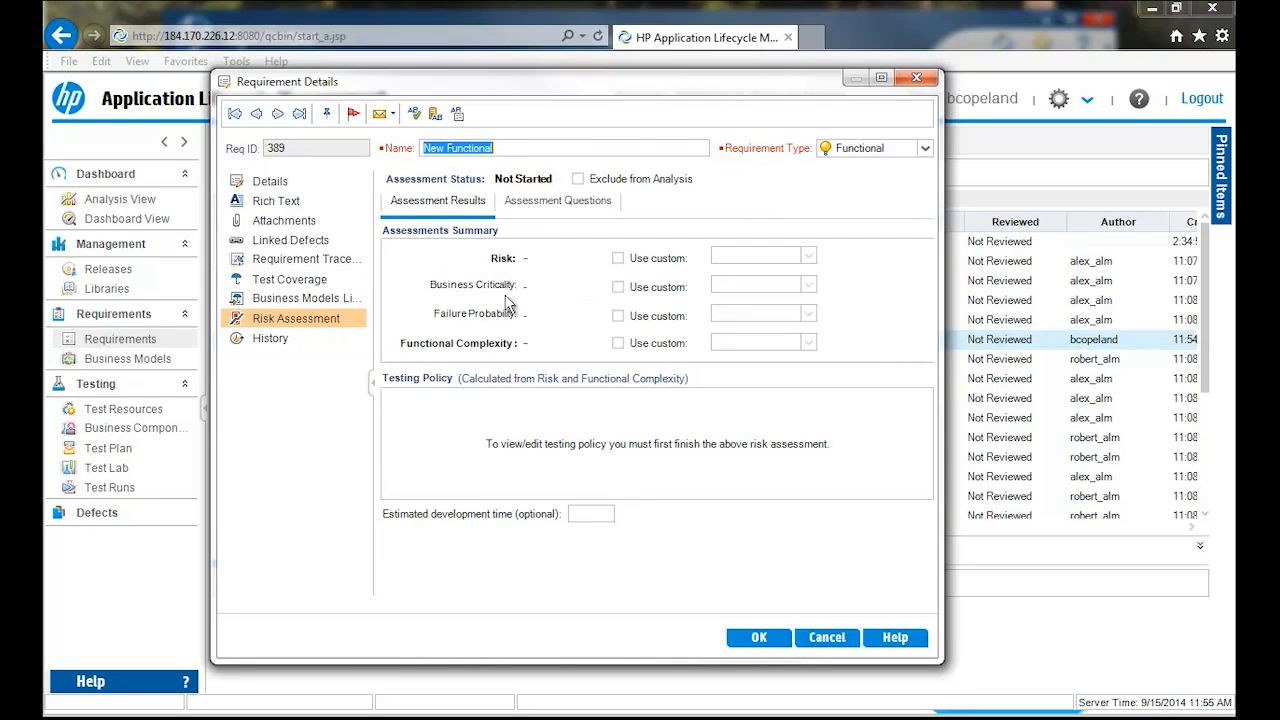
click(557, 206)
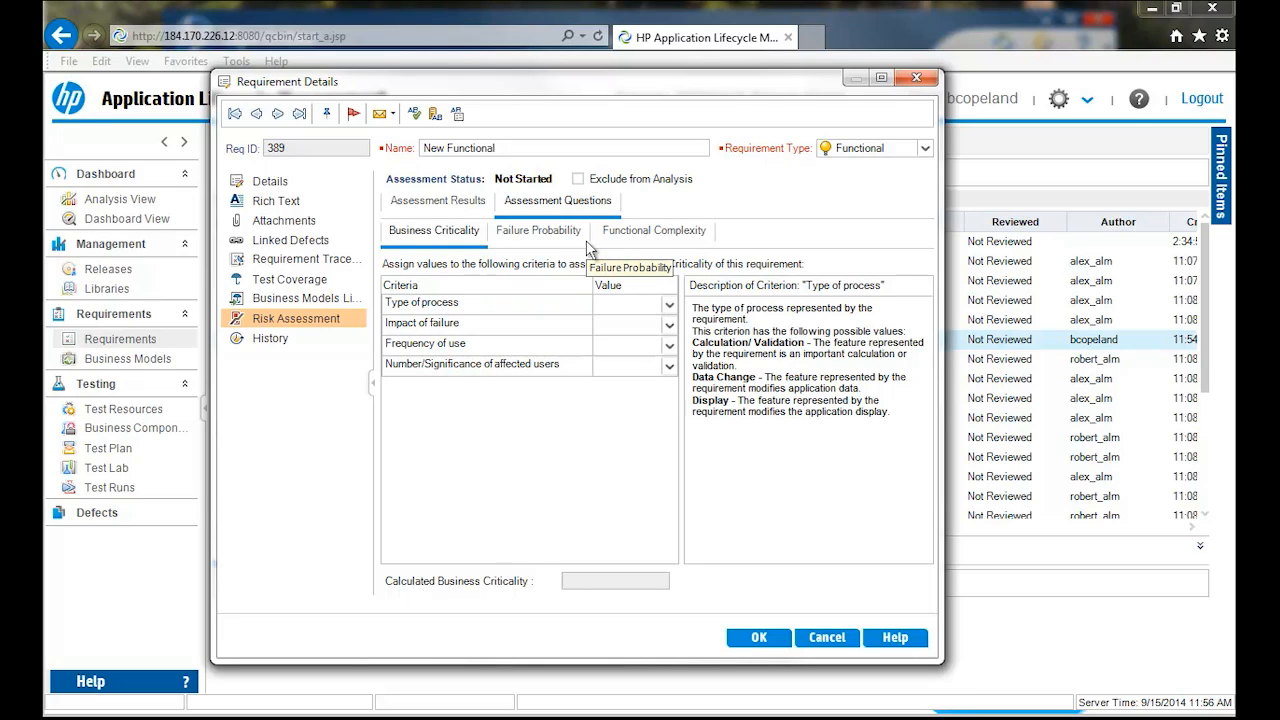
click(826, 638)
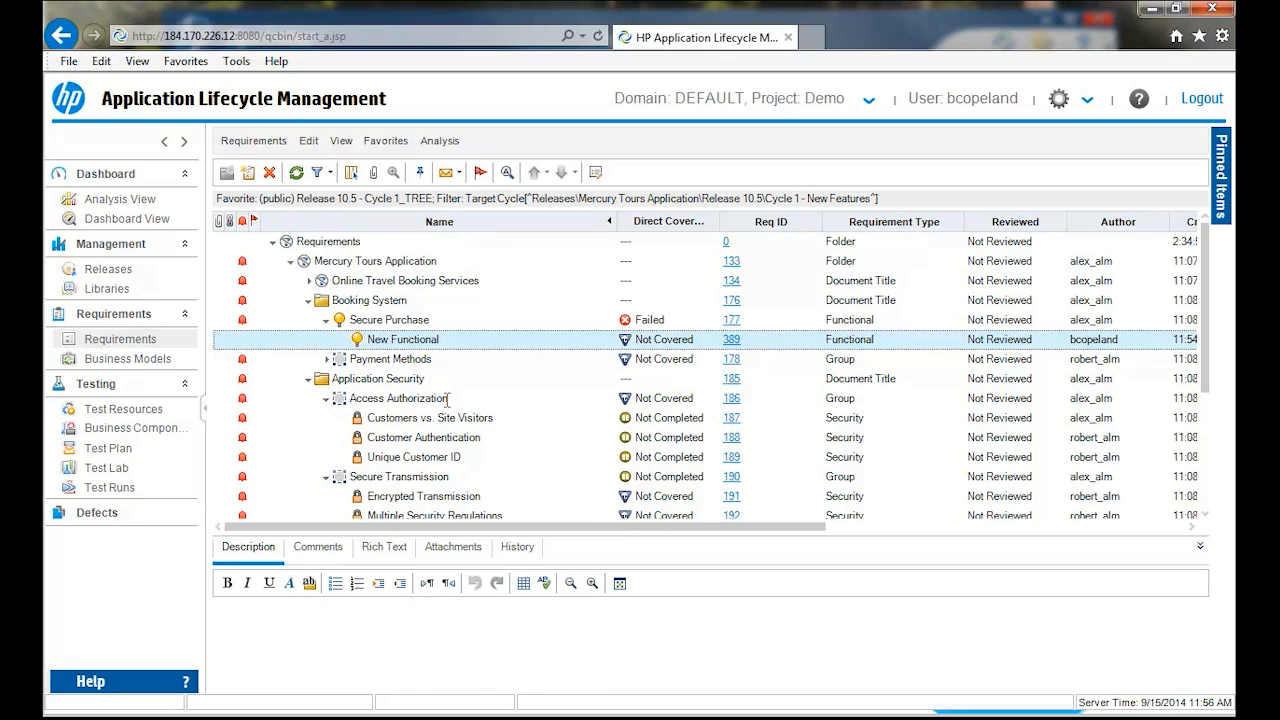
- Switch the requirements to Coverage Analysis, examine the Mercury Tours Application coverage graph and its test coverage chart, and close the graph
click(336, 146)
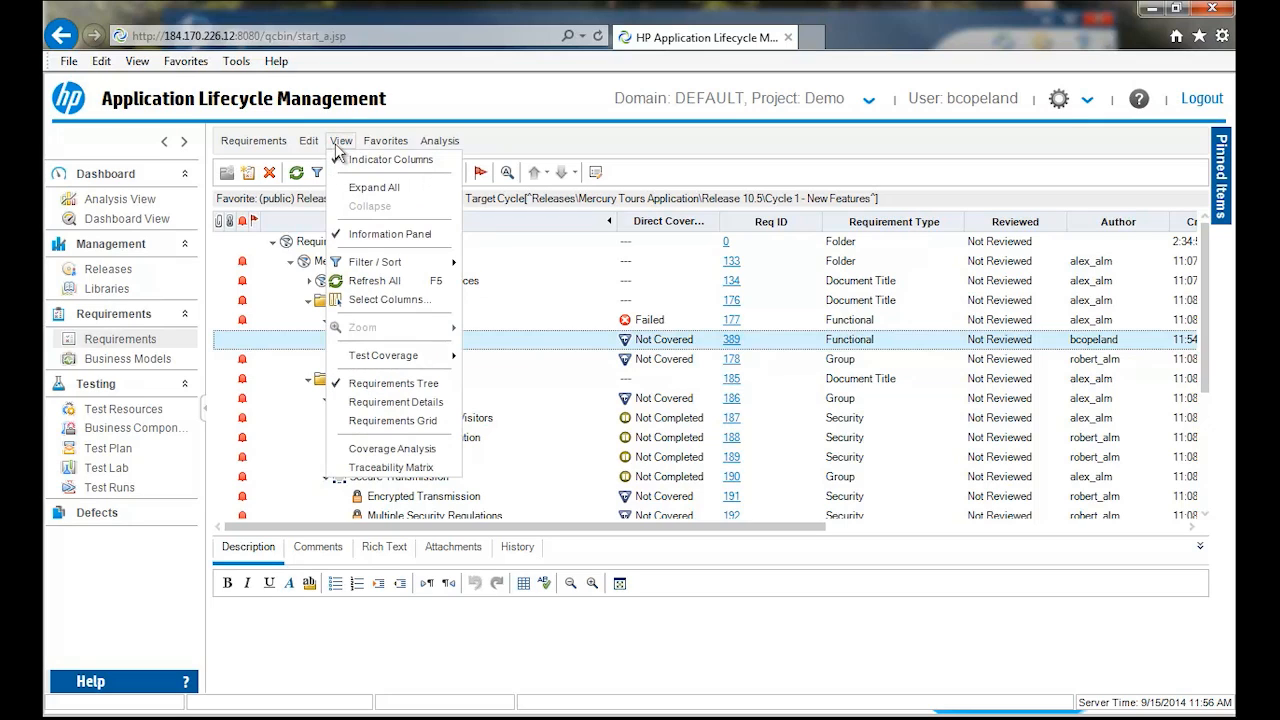
click(370, 452)
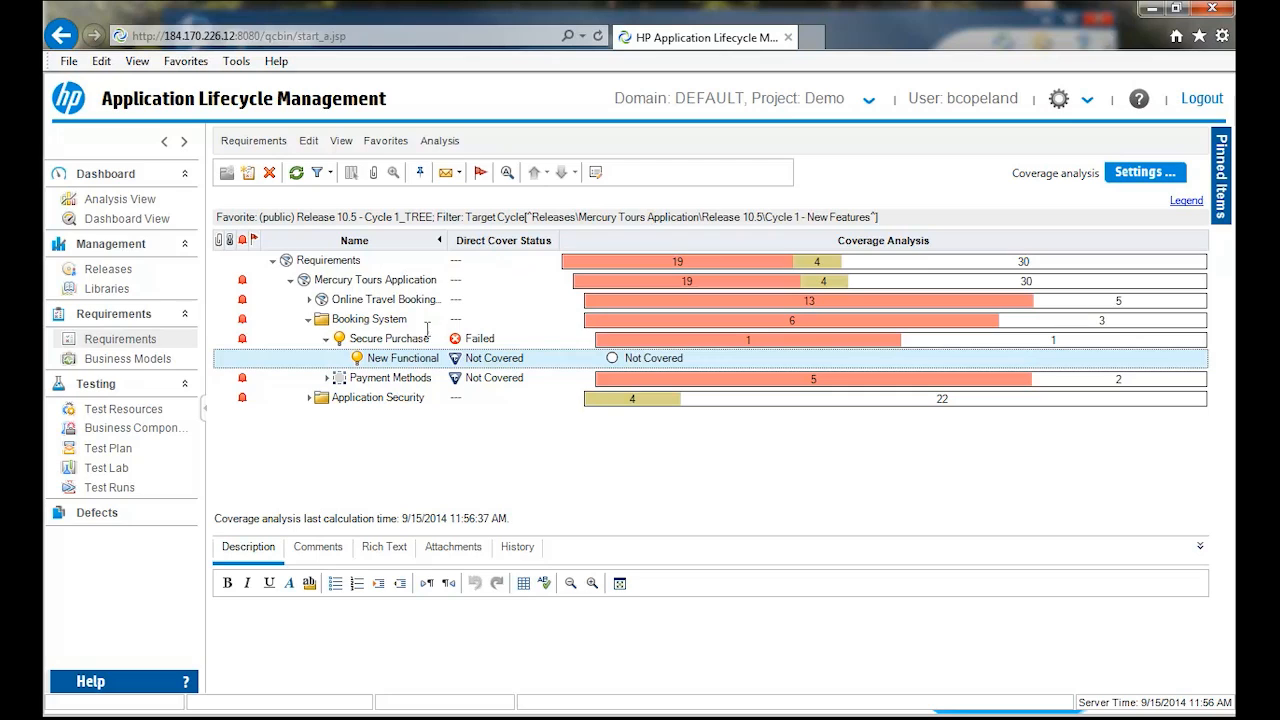
click(651, 278)
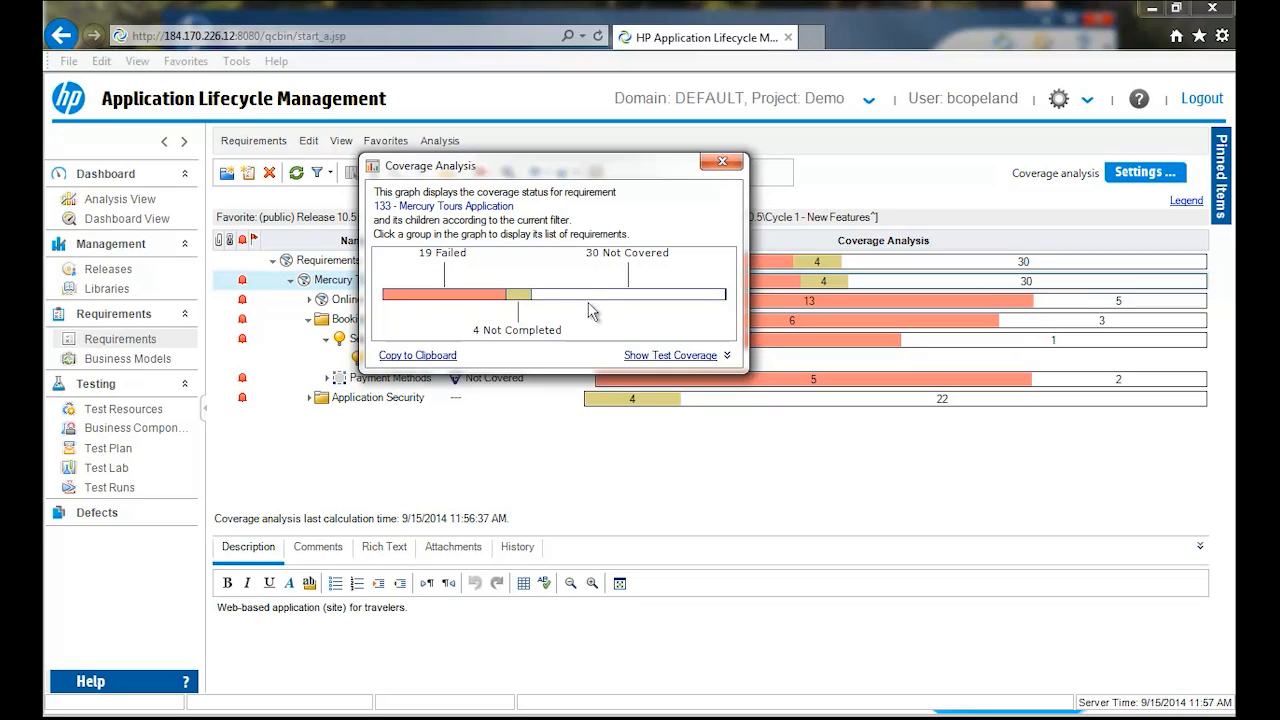
click(653, 358)
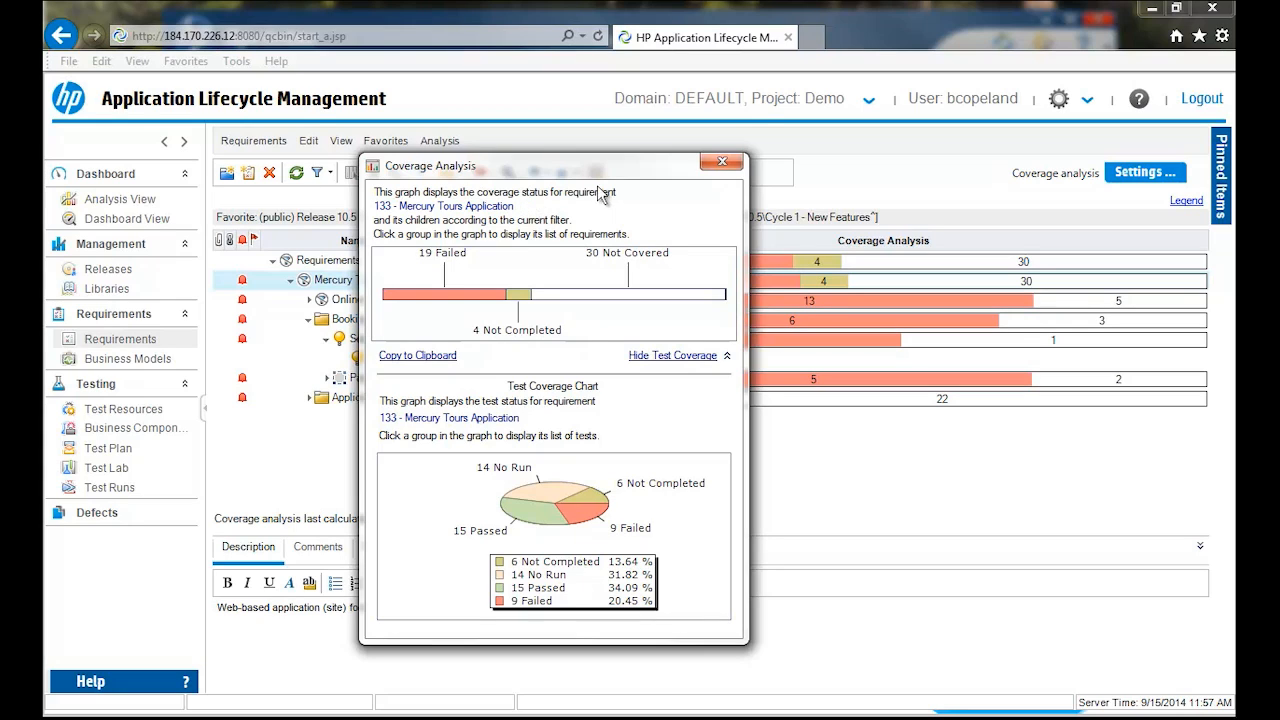
click(711, 162)
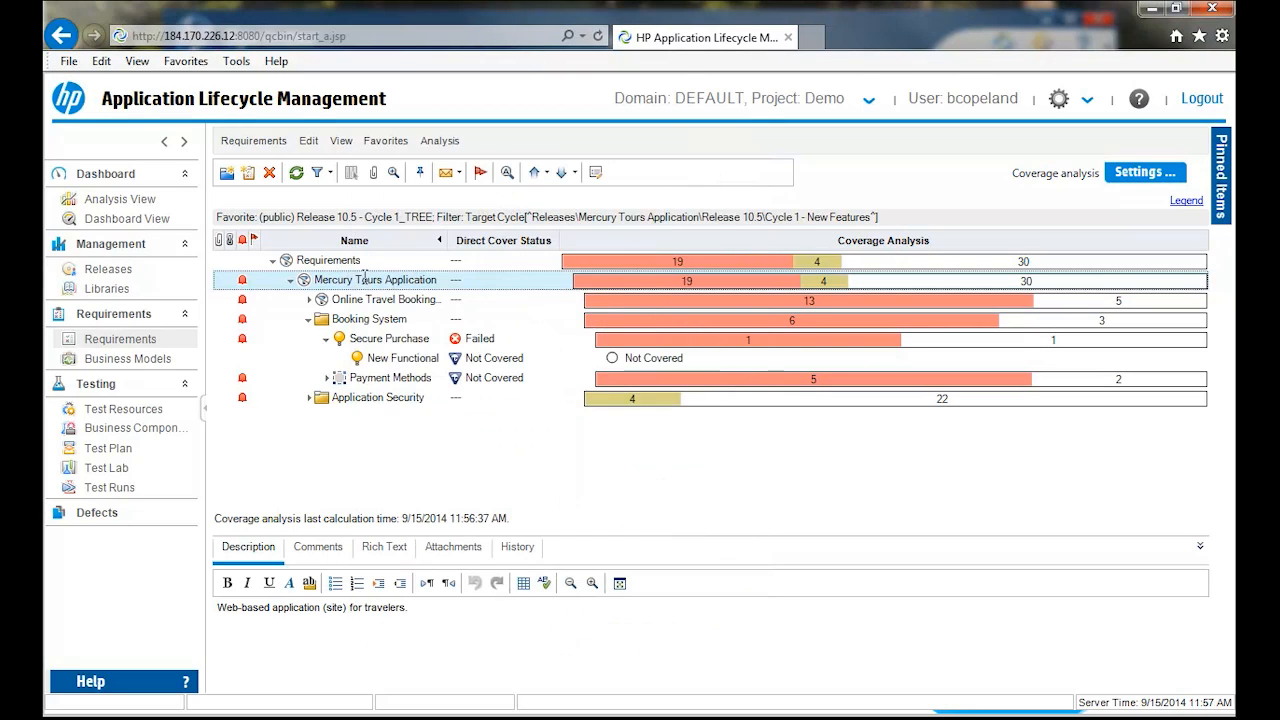
- In Business Models, expand Models and Demo_Models and open the Model Comparison_Sales order processing diagram
click(140, 358)
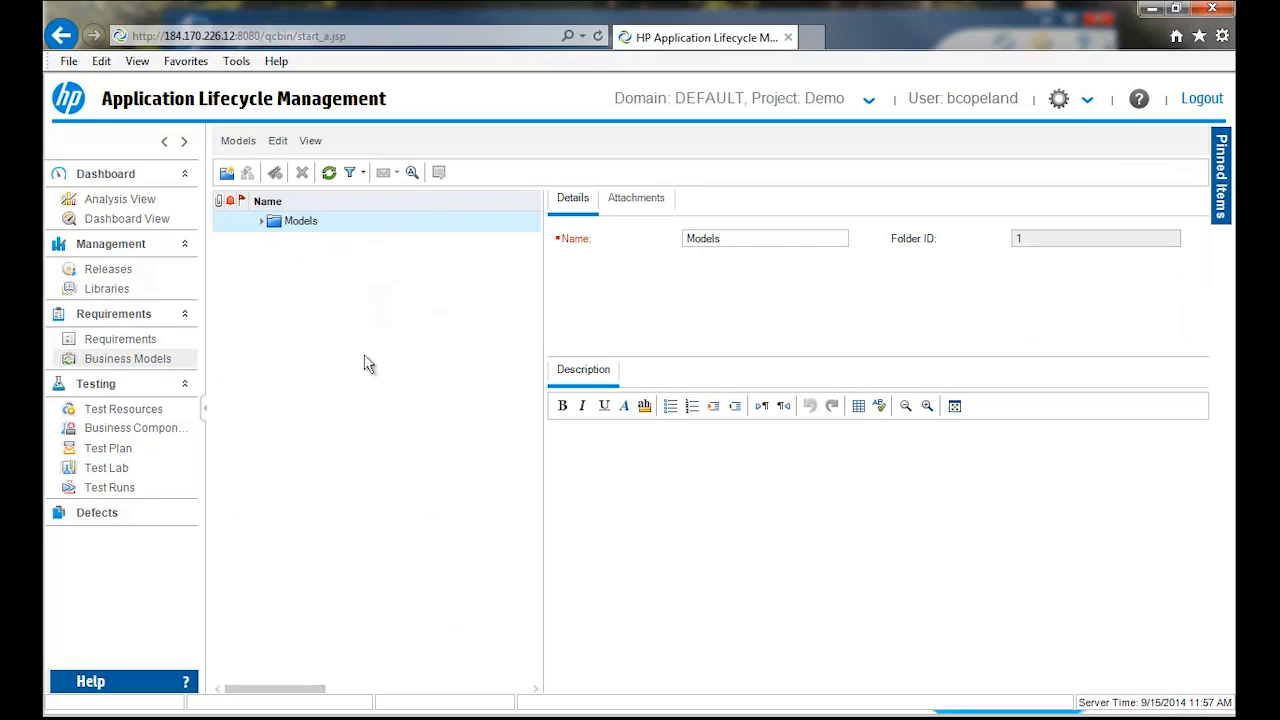
click(261, 222)
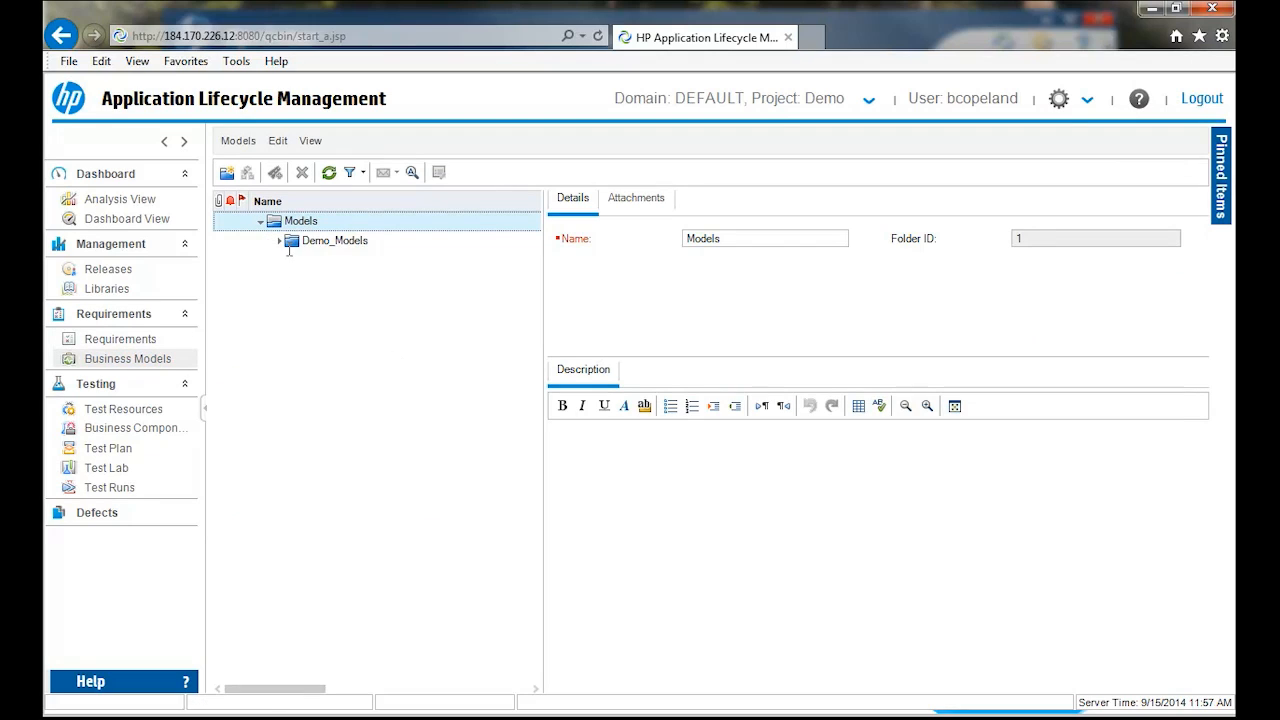
click(278, 241)
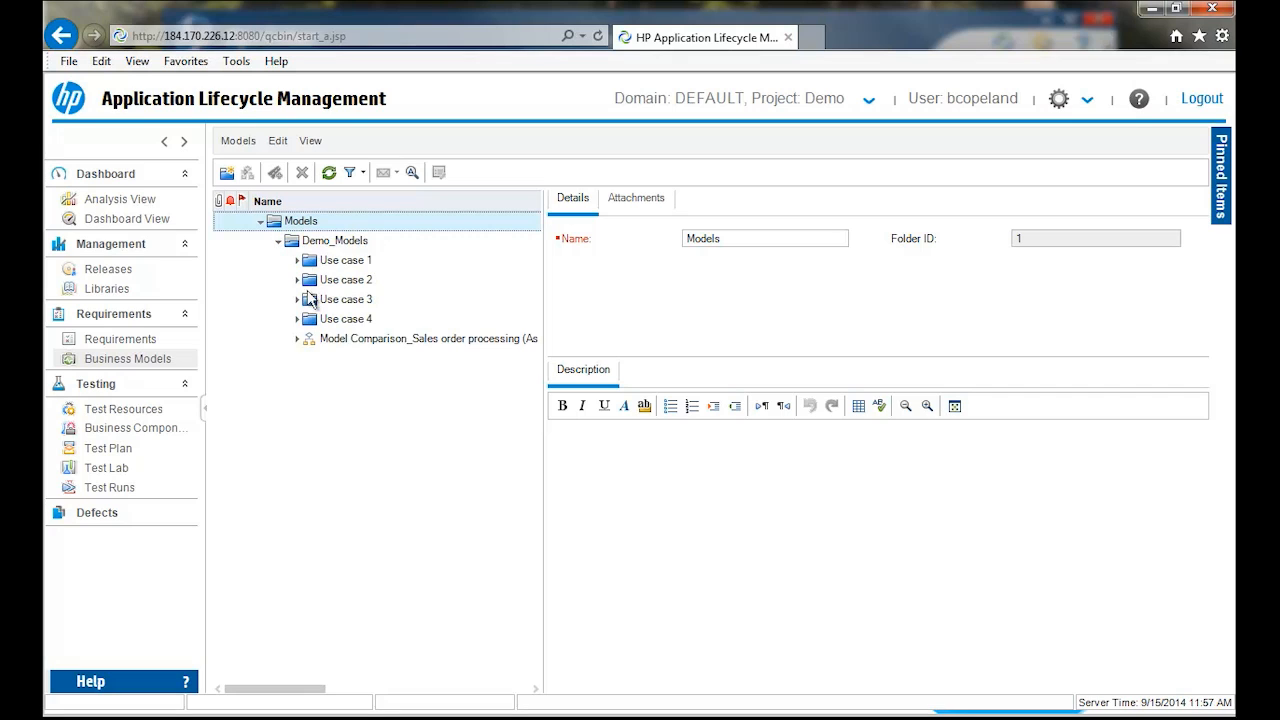
click(340, 340)
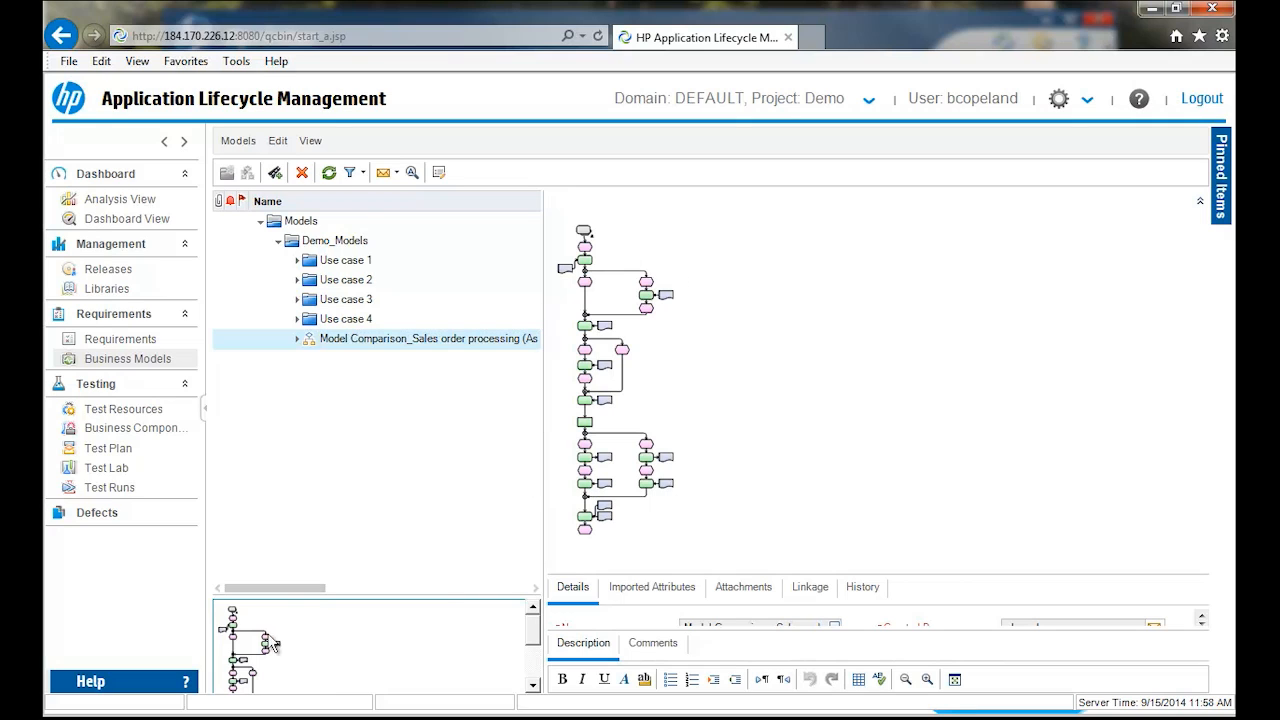
- Inspect the New Vehicle, Check sales and Sales contract elements of the sales order processing diagram, locating Check sales in the model tree
right_click(758, 491)
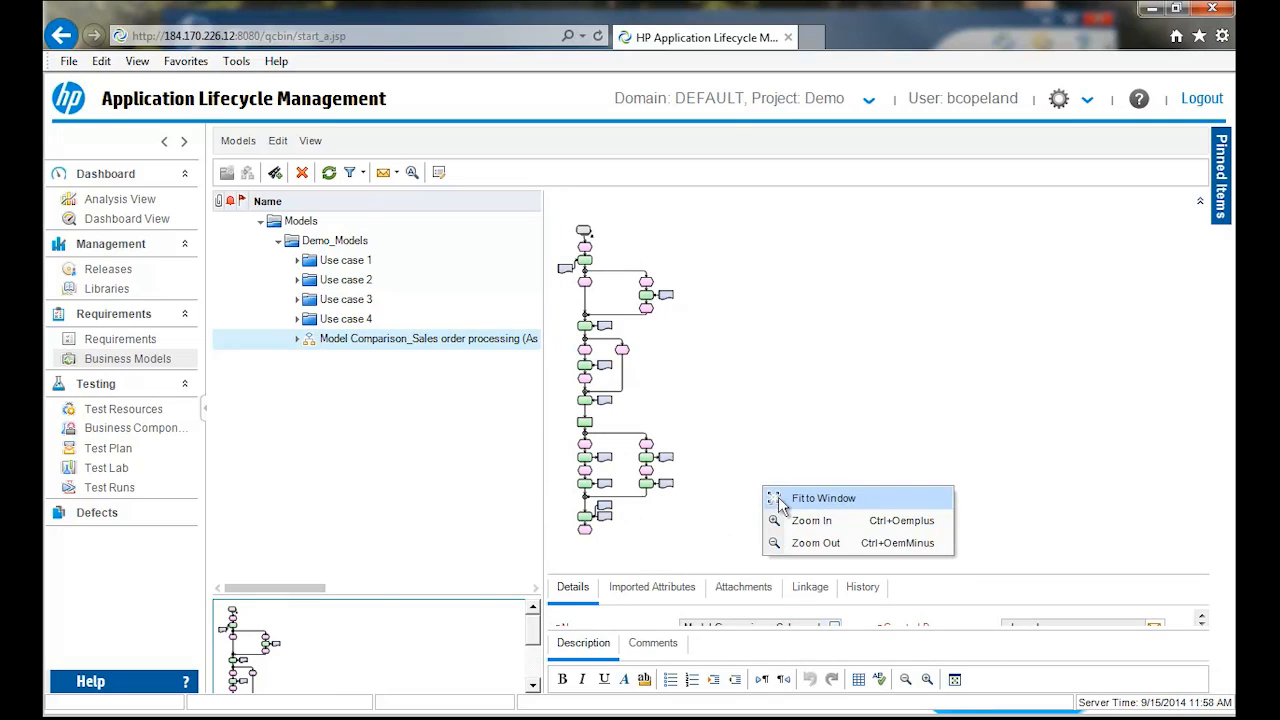
click(794, 519)
right_click(783, 463)
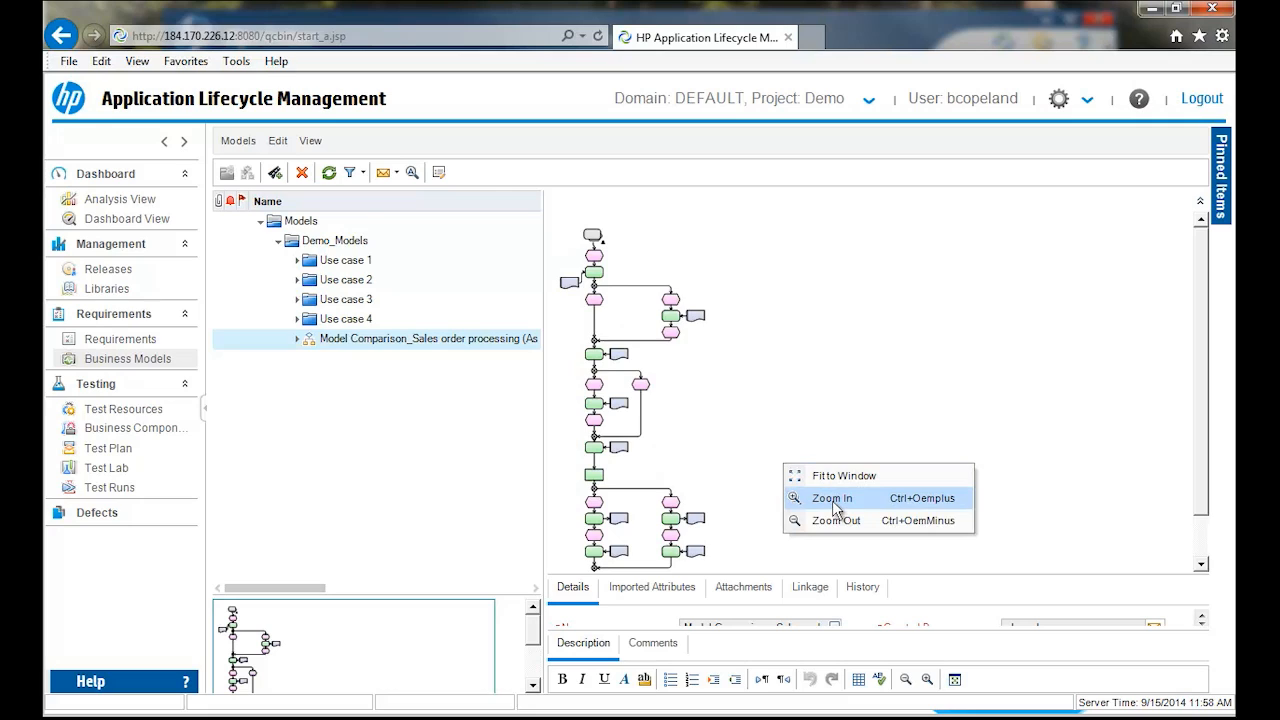
click(833, 501)
right_click(808, 476)
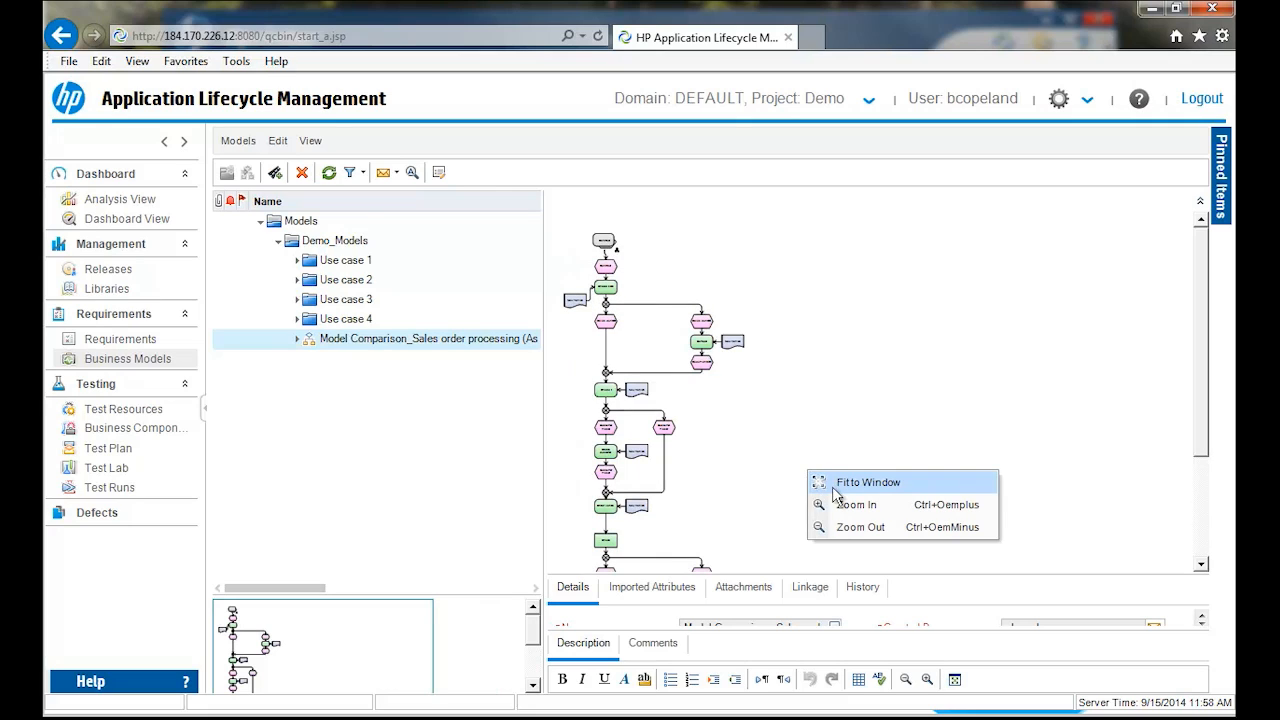
click(842, 505)
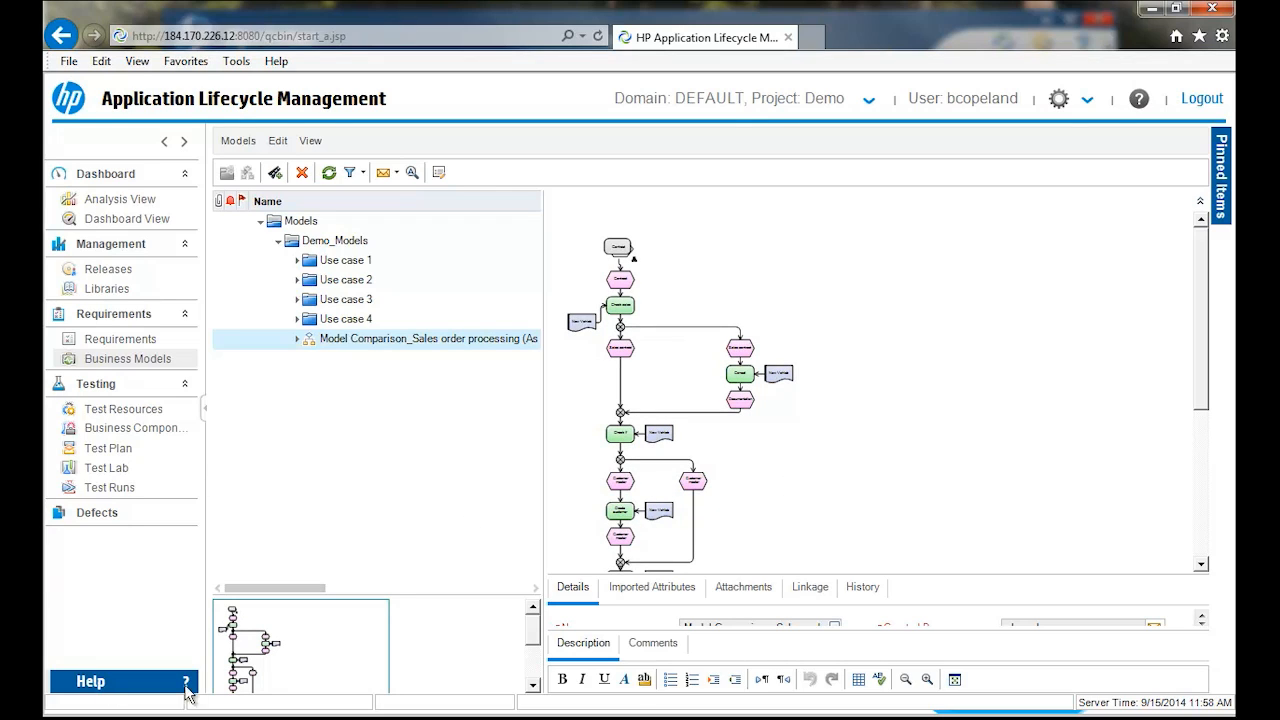
drag(225, 607, 281, 650)
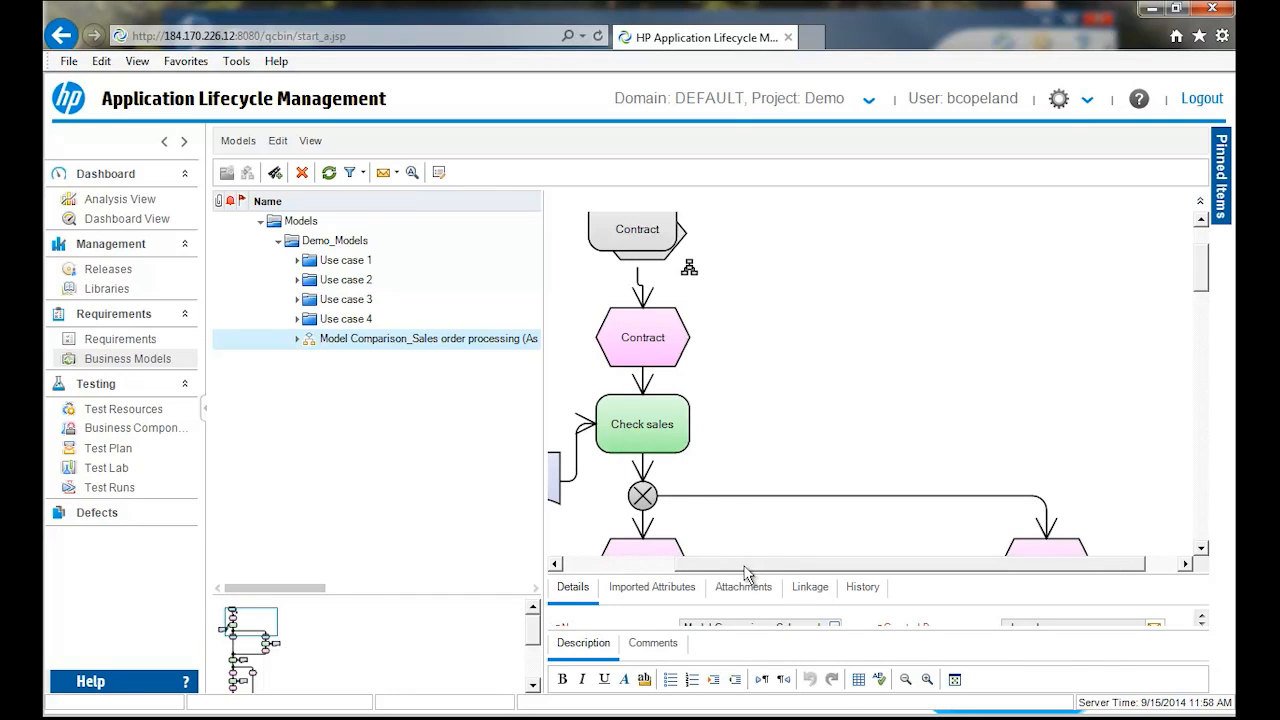
drag(745, 573, 680, 573)
click(617, 480)
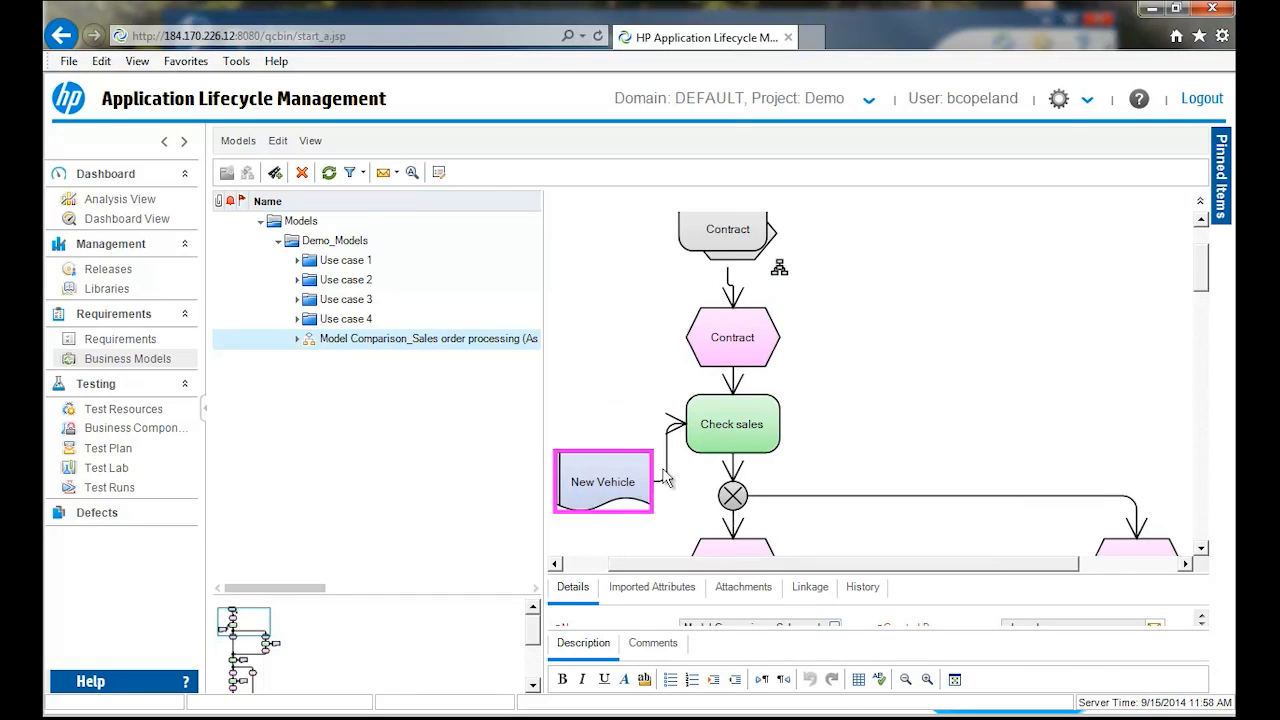
double_click(748, 412)
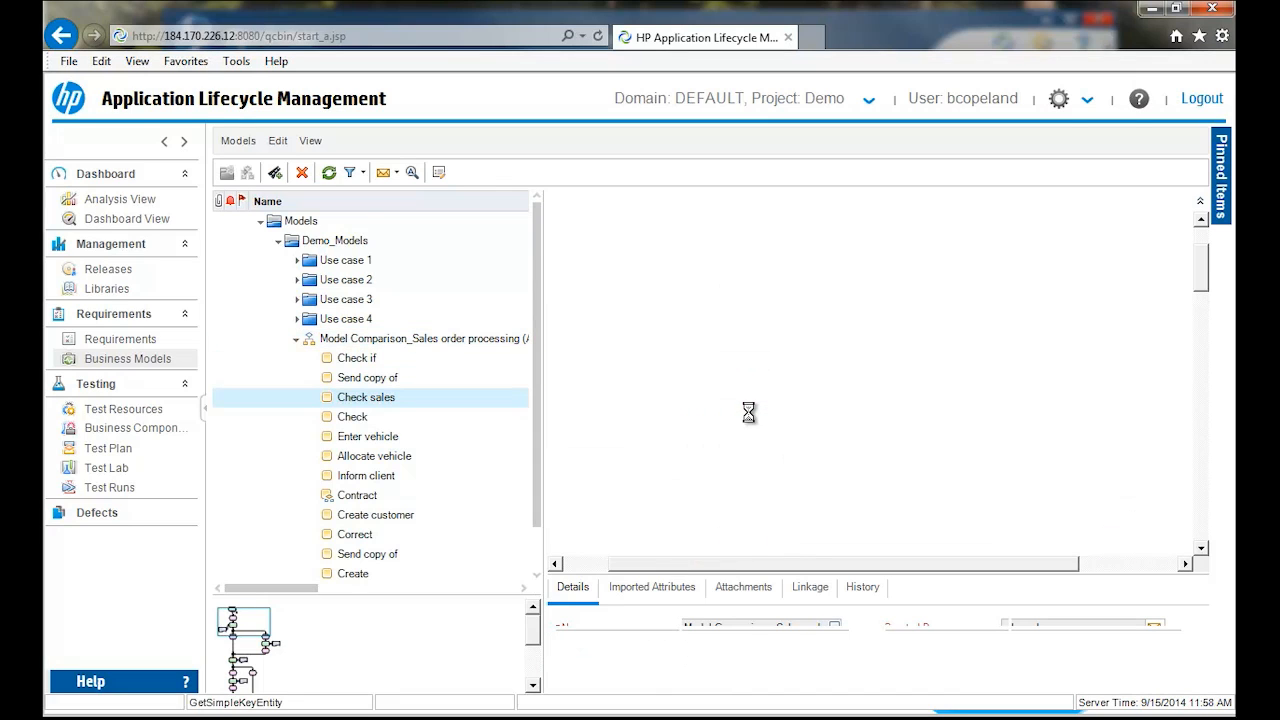
click(781, 399)
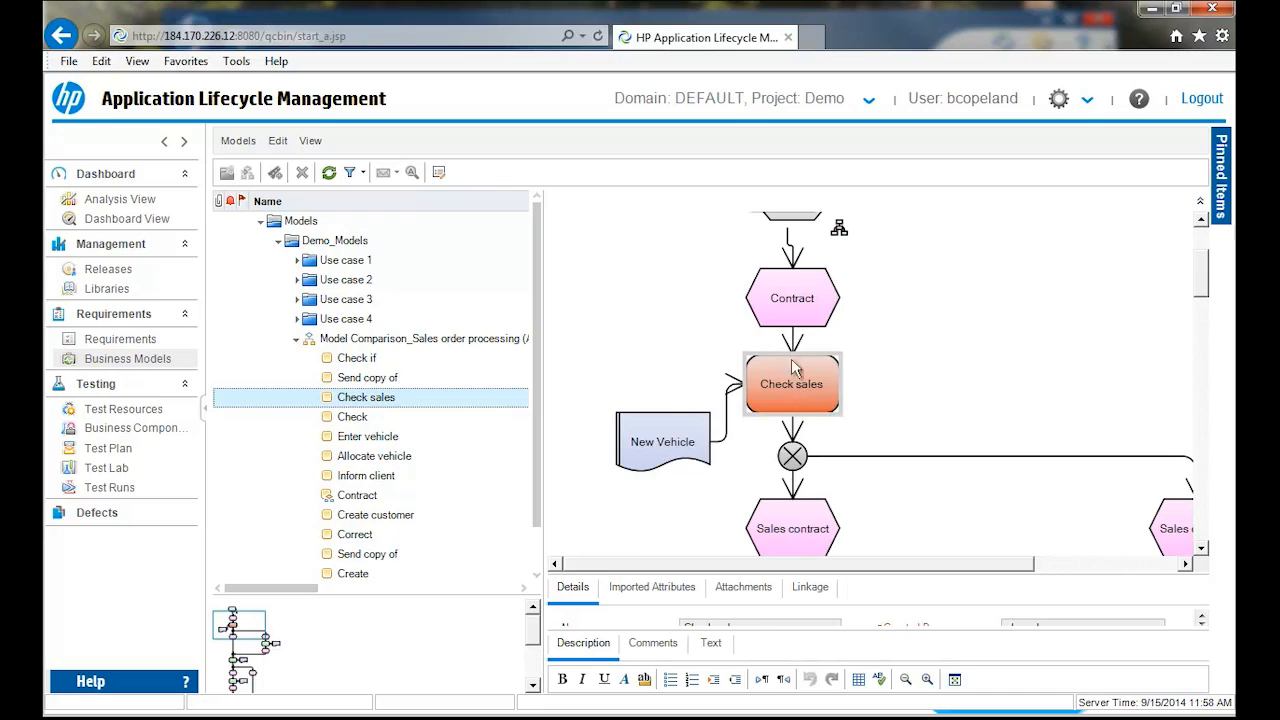
click(795, 531)
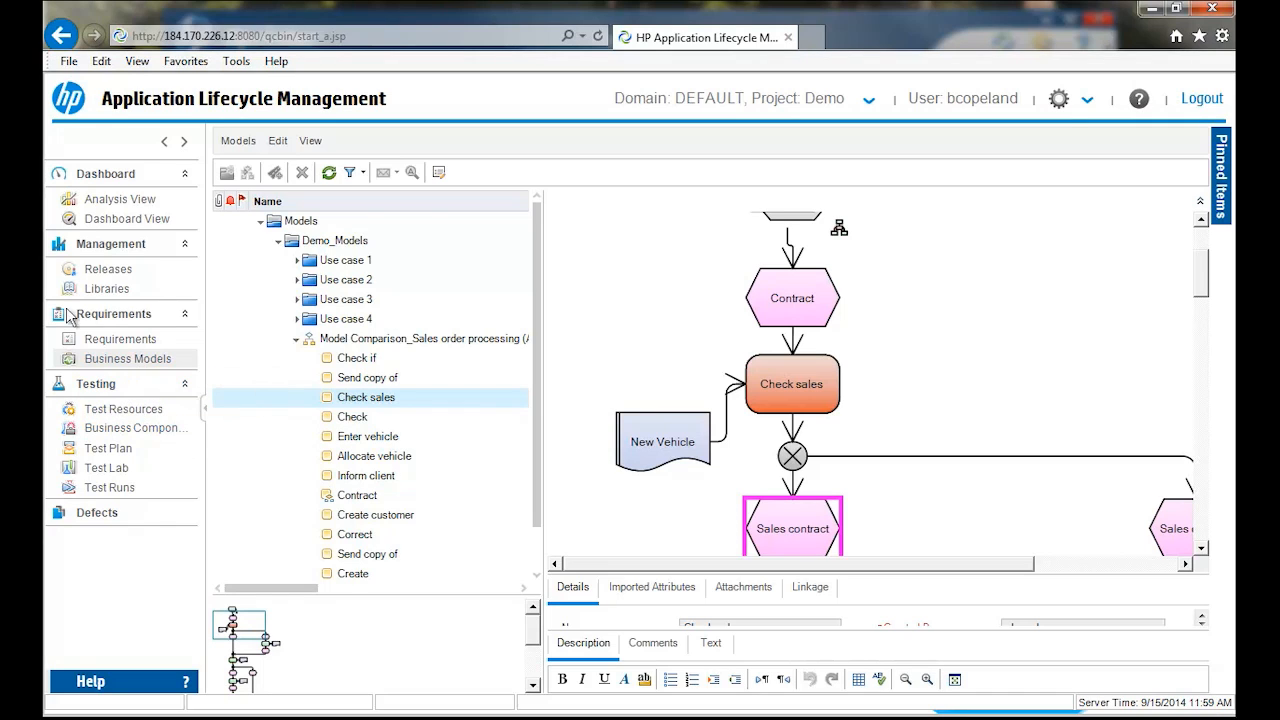
- Browse the Test Plan tree from the Subject root down to the Temp folder
click(105, 448)
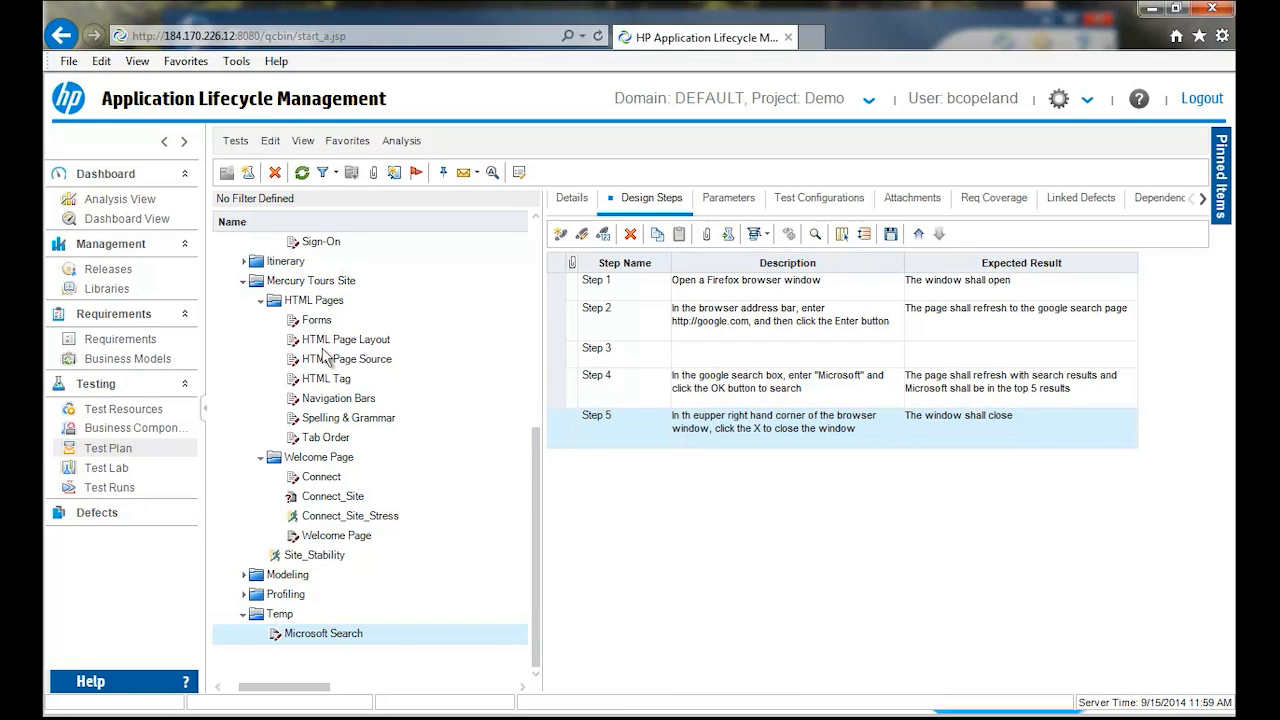
drag(536, 487, 540, 326)
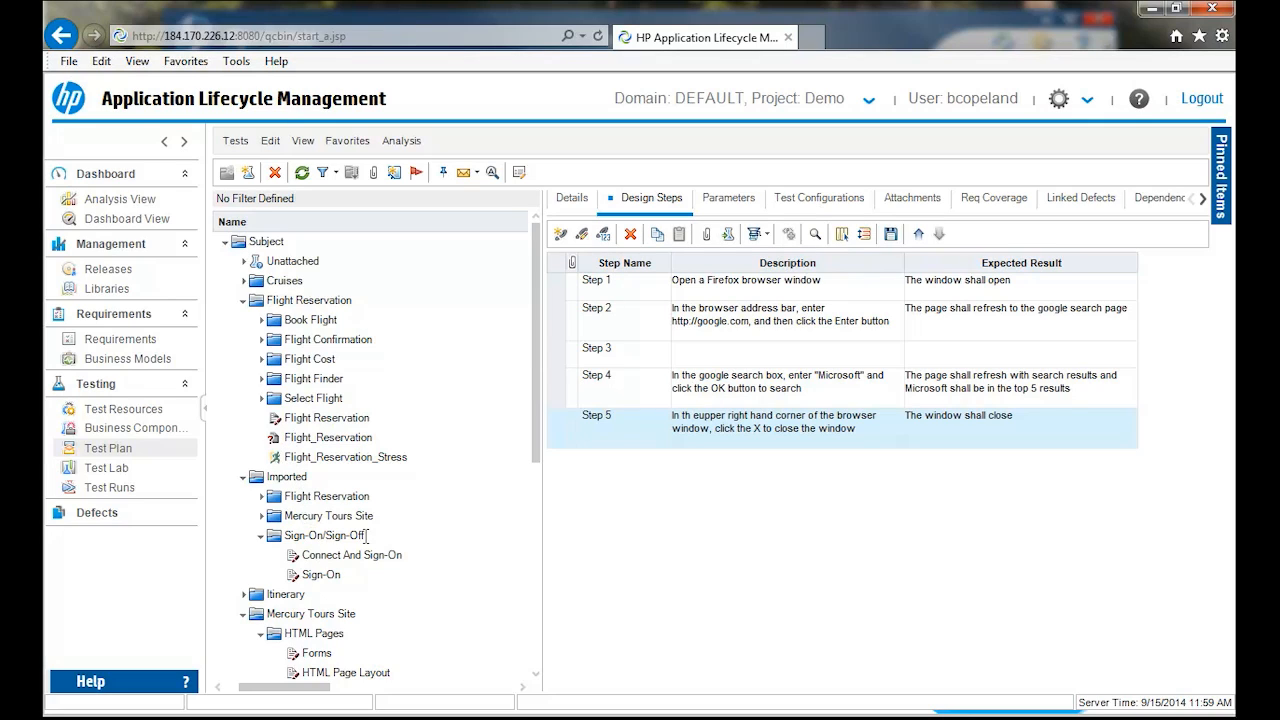
drag(538, 355, 518, 567)
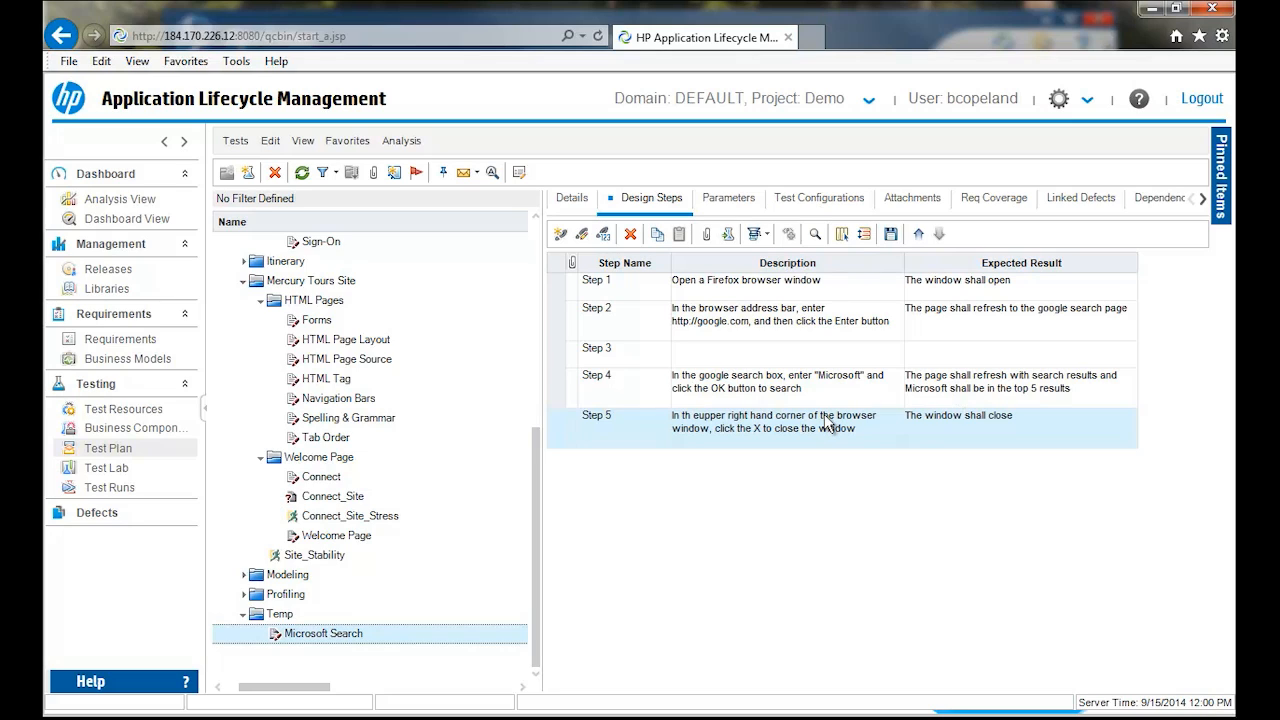
- Create a manual test named New Tests in the Temp folder with level Basic, reviewed status Not Reviewed and priority 2-Medium
click(248, 178)
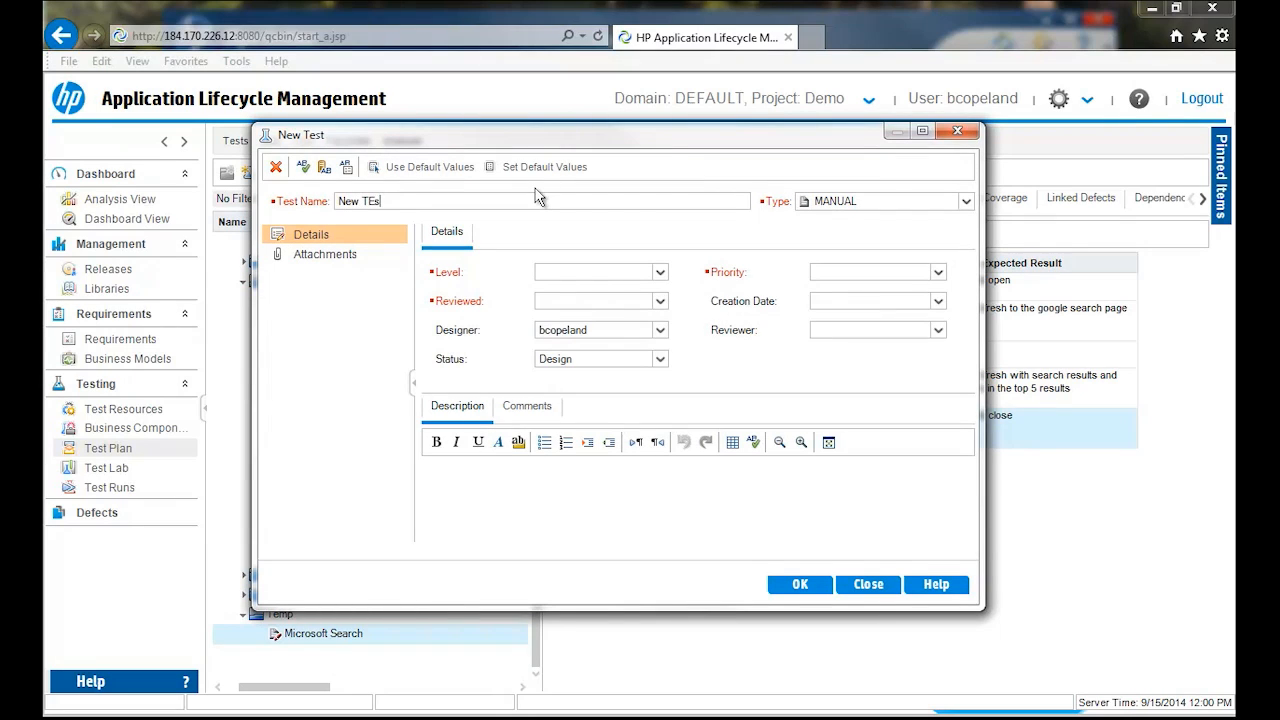
key(Home)
text(s)
key(BackSpace)
click(660, 272)
click(565, 305)
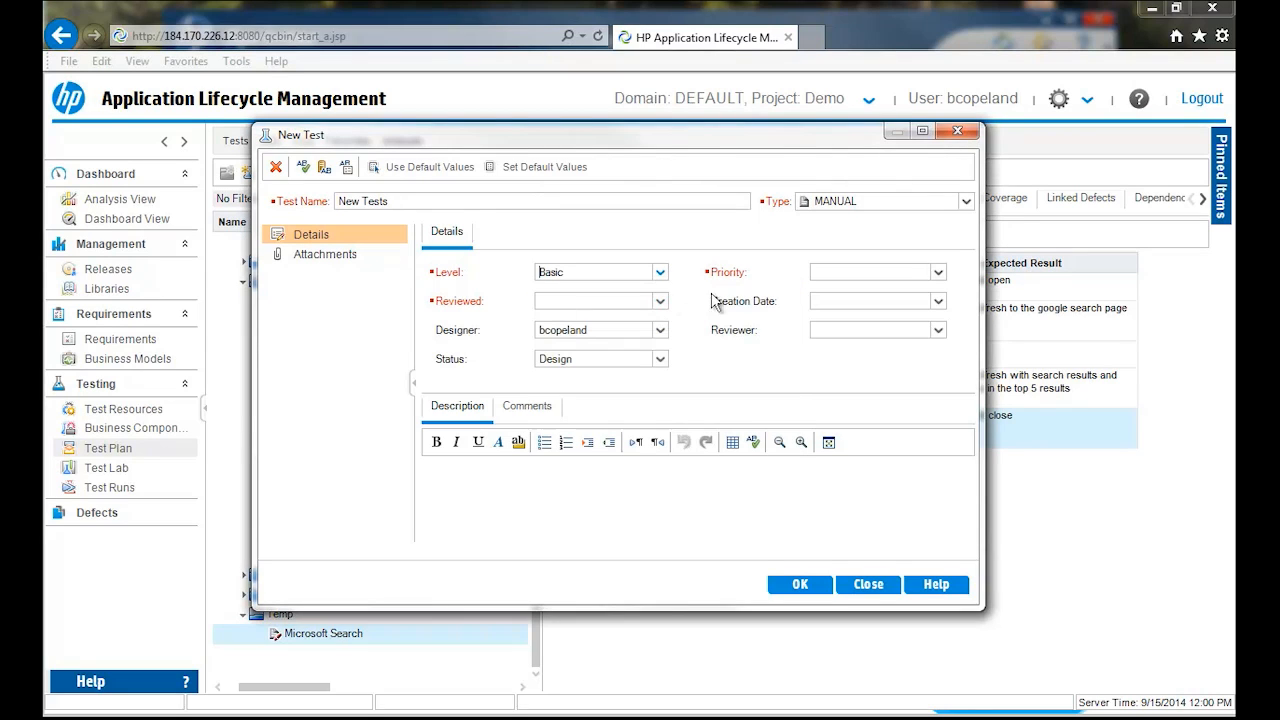
click(660, 301)
click(578, 331)
click(939, 273)
click(830, 302)
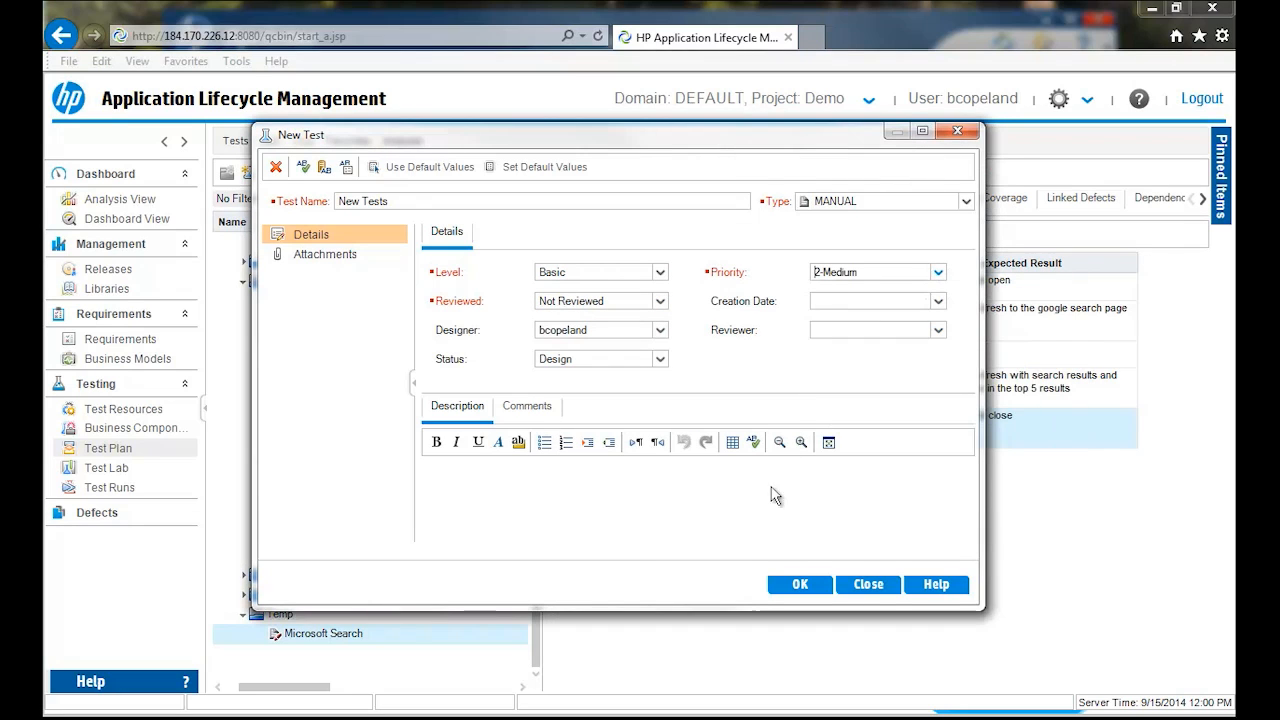
click(797, 580)
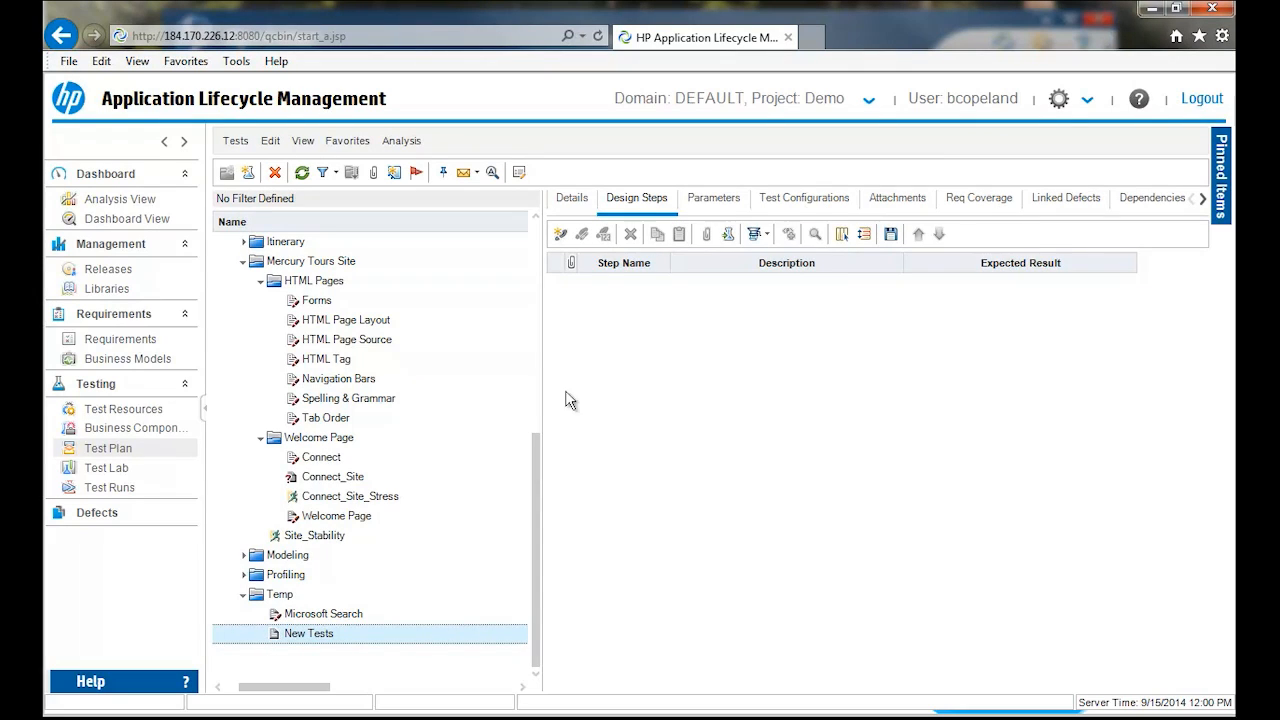
- Look at the blank design step form for New Tests, cancel it, and view the Microsoft Search test's design steps
click(559, 234)
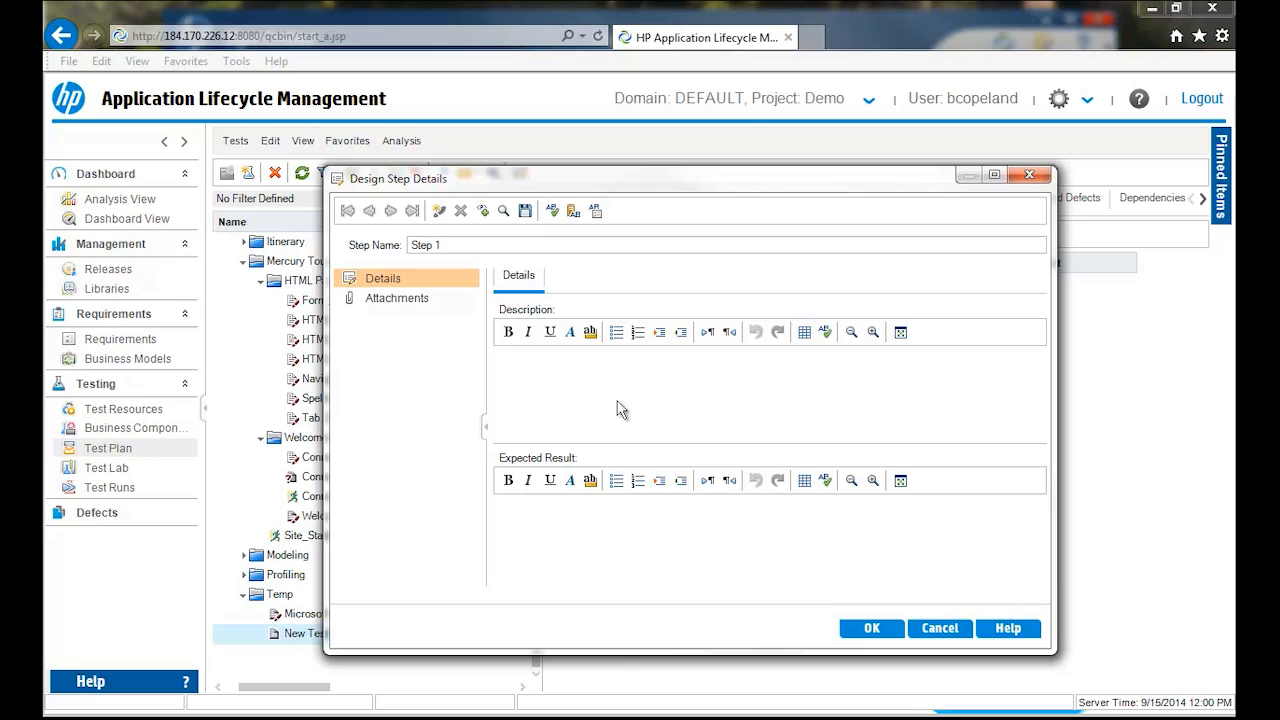
click(940, 627)
click(620, 412)
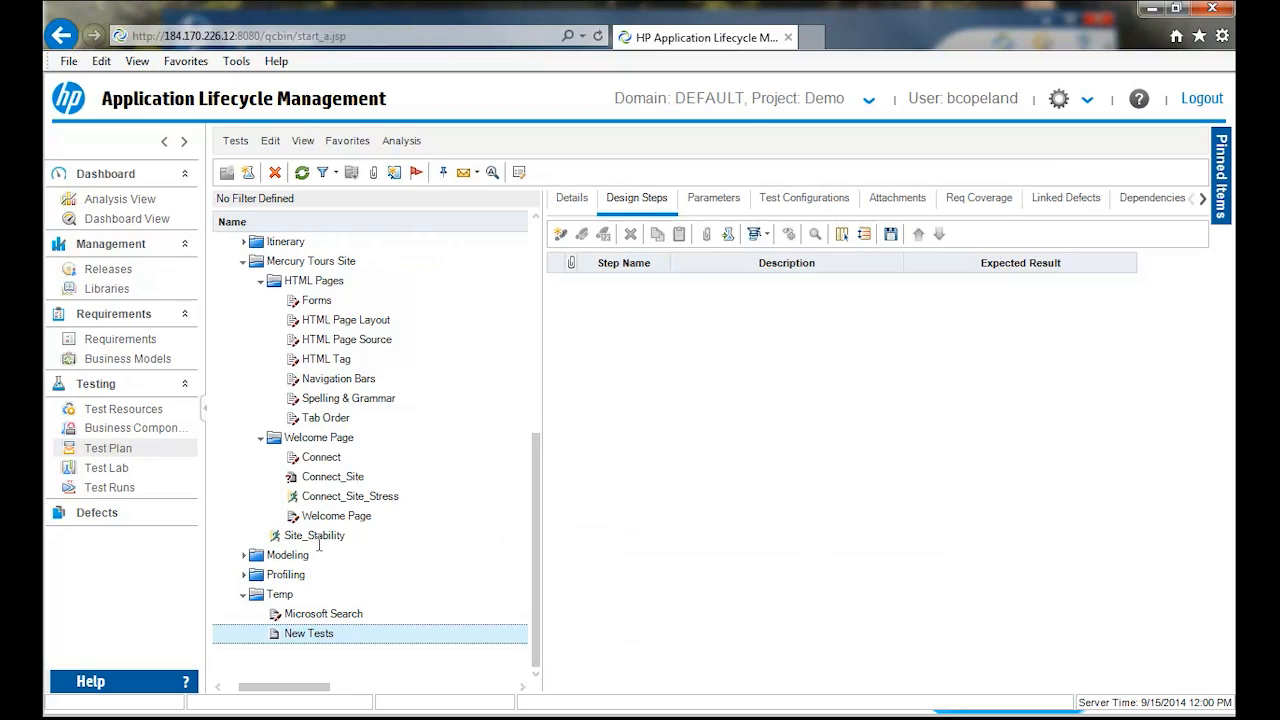
click(305, 614)
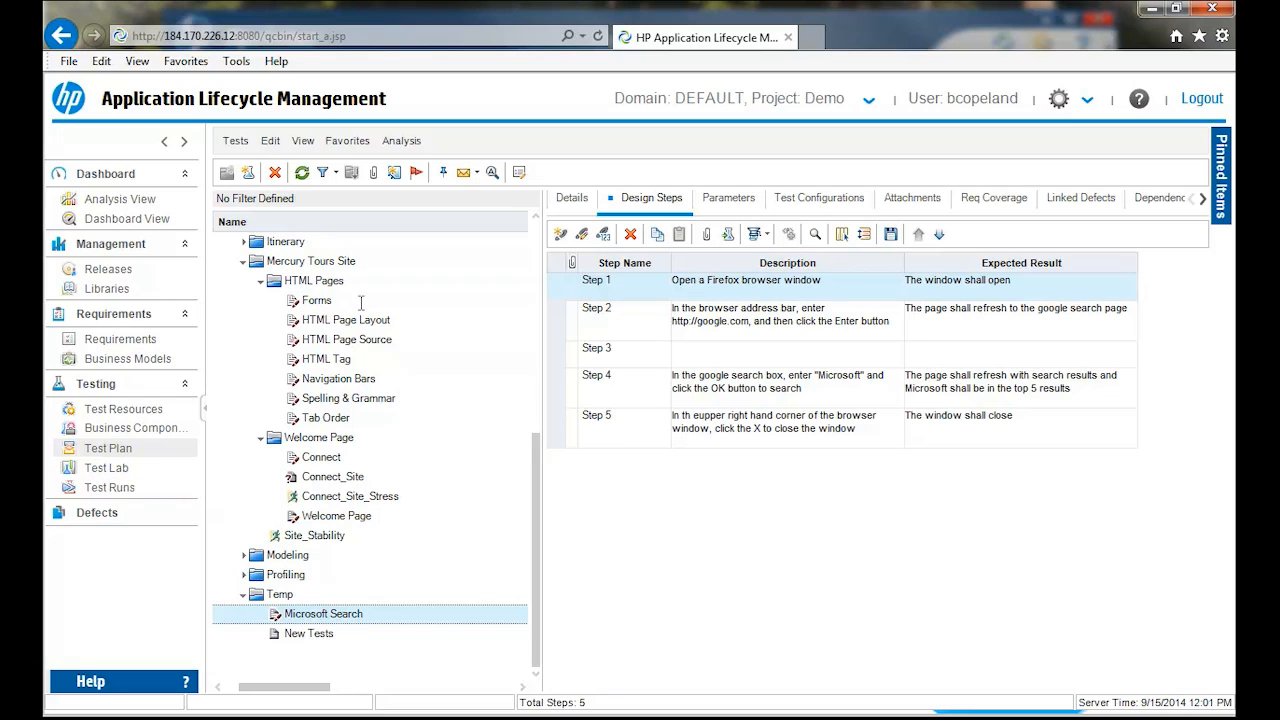
- In Business Components, expand Components, Flight Application and QTP10 to view the available components
click(114, 427)
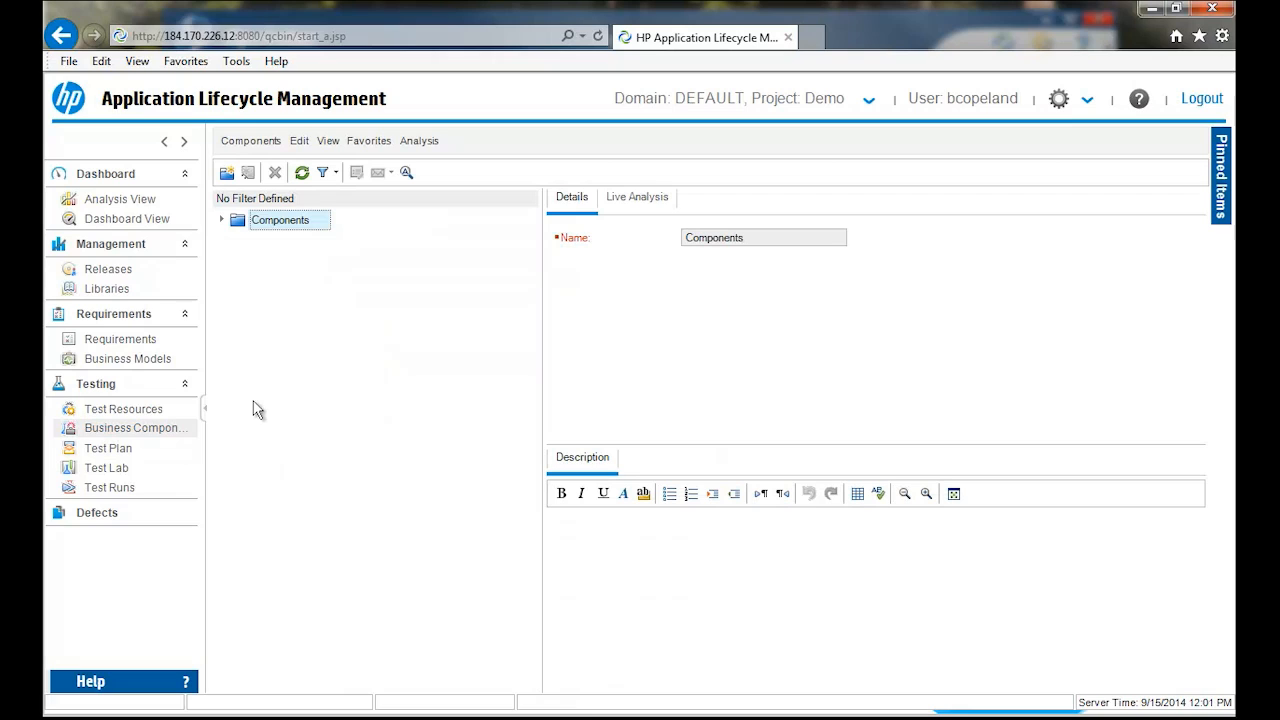
click(224, 220)
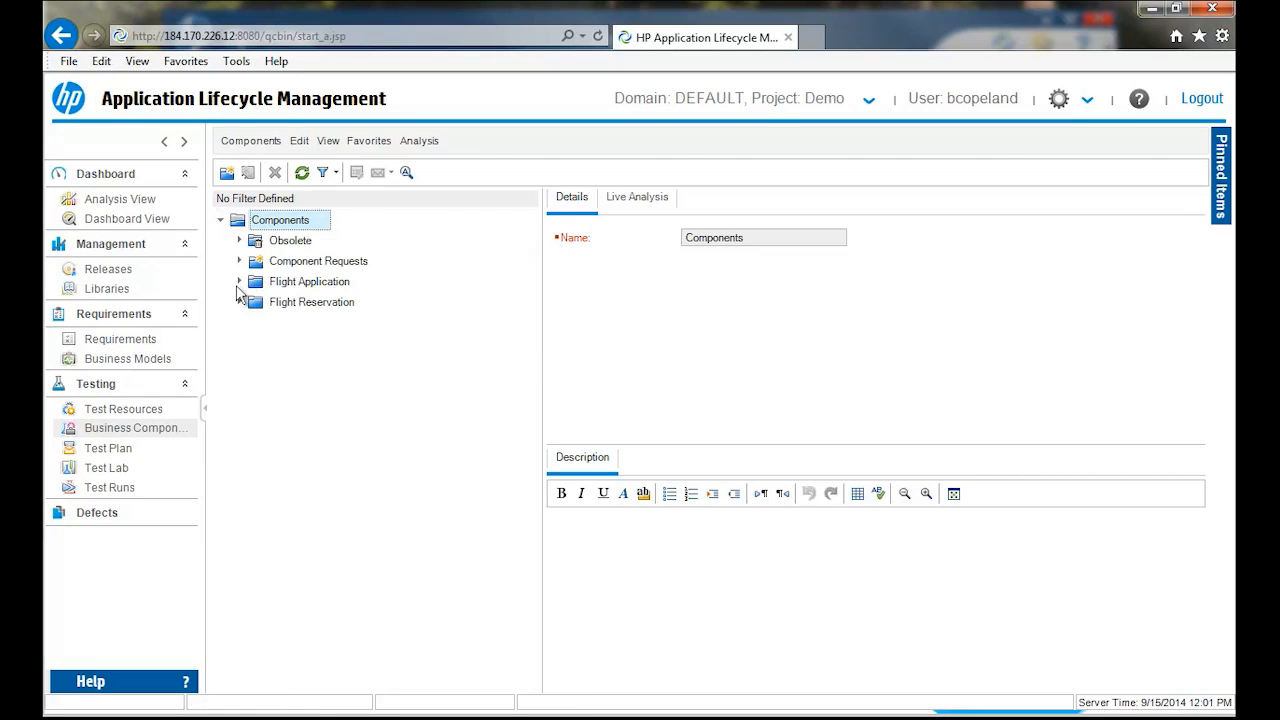
click(238, 281)
click(256, 302)
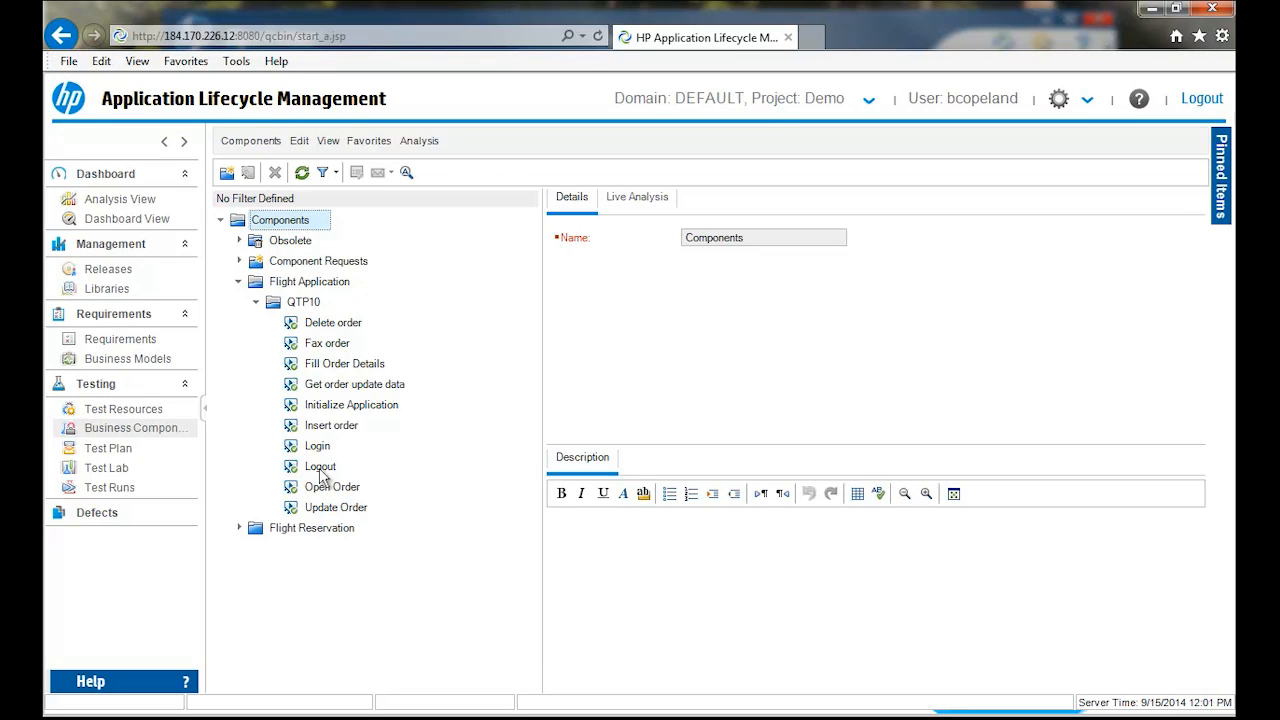
- Create a BUSINESS-PROCESS test named BC test in the Test Plan's Temp folder with level Basic, reviewed status Not Reviewed and priority 4-Very High
click(112, 450)
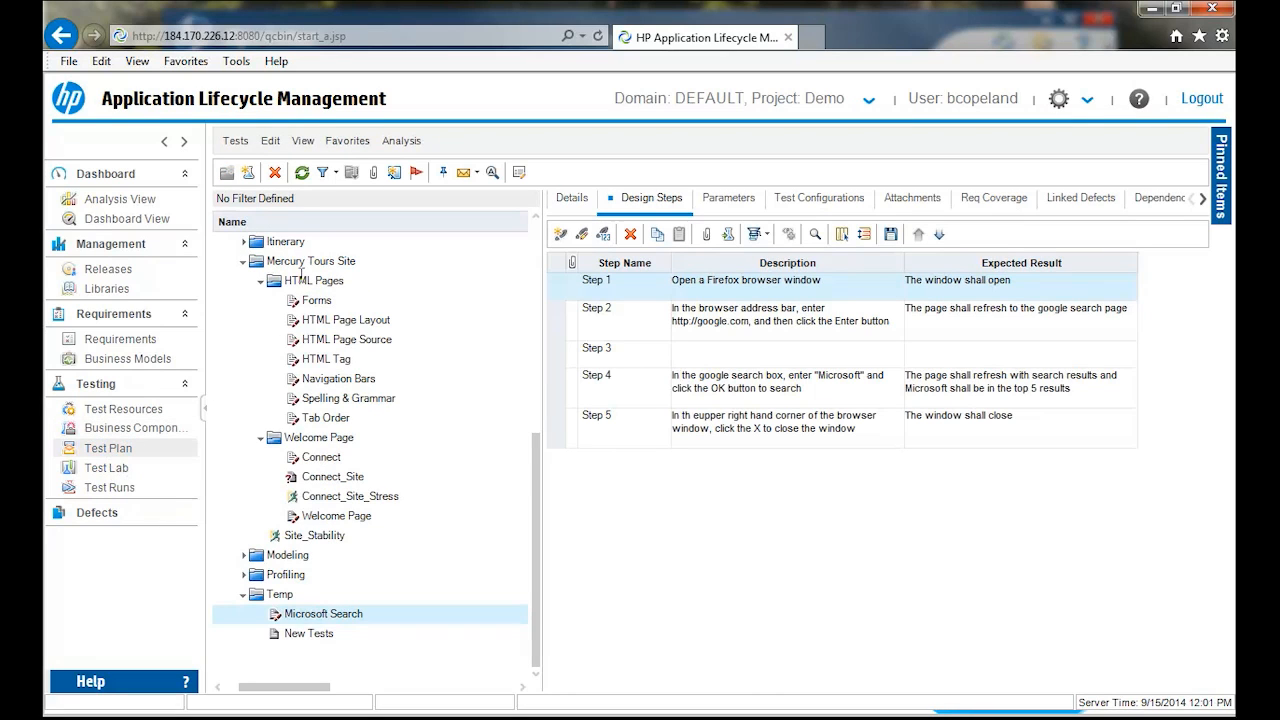
click(281, 596)
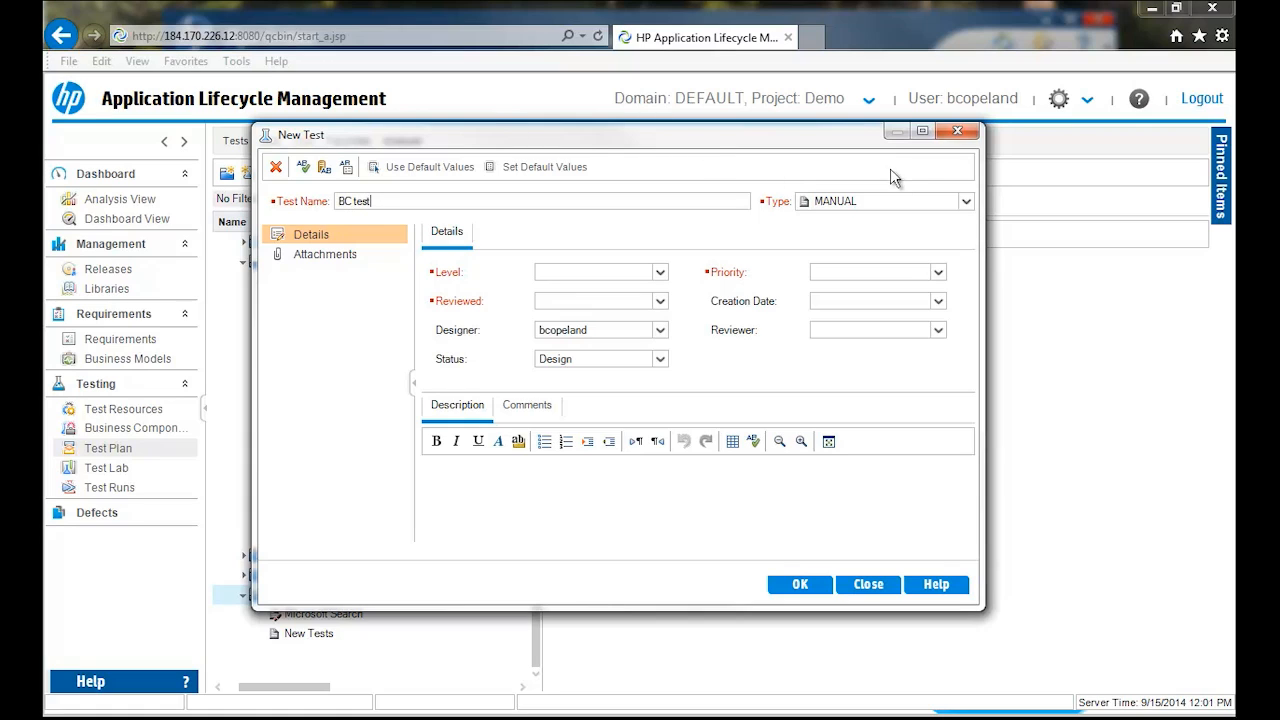
click(966, 203)
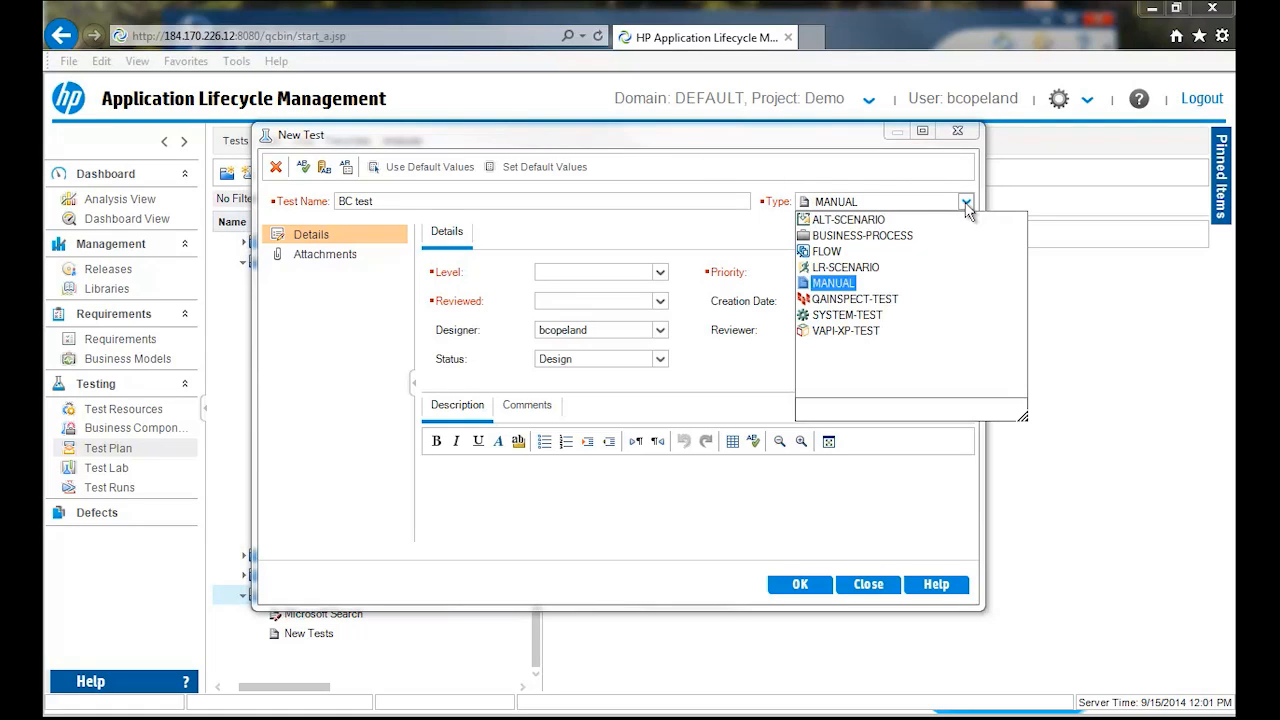
click(875, 231)
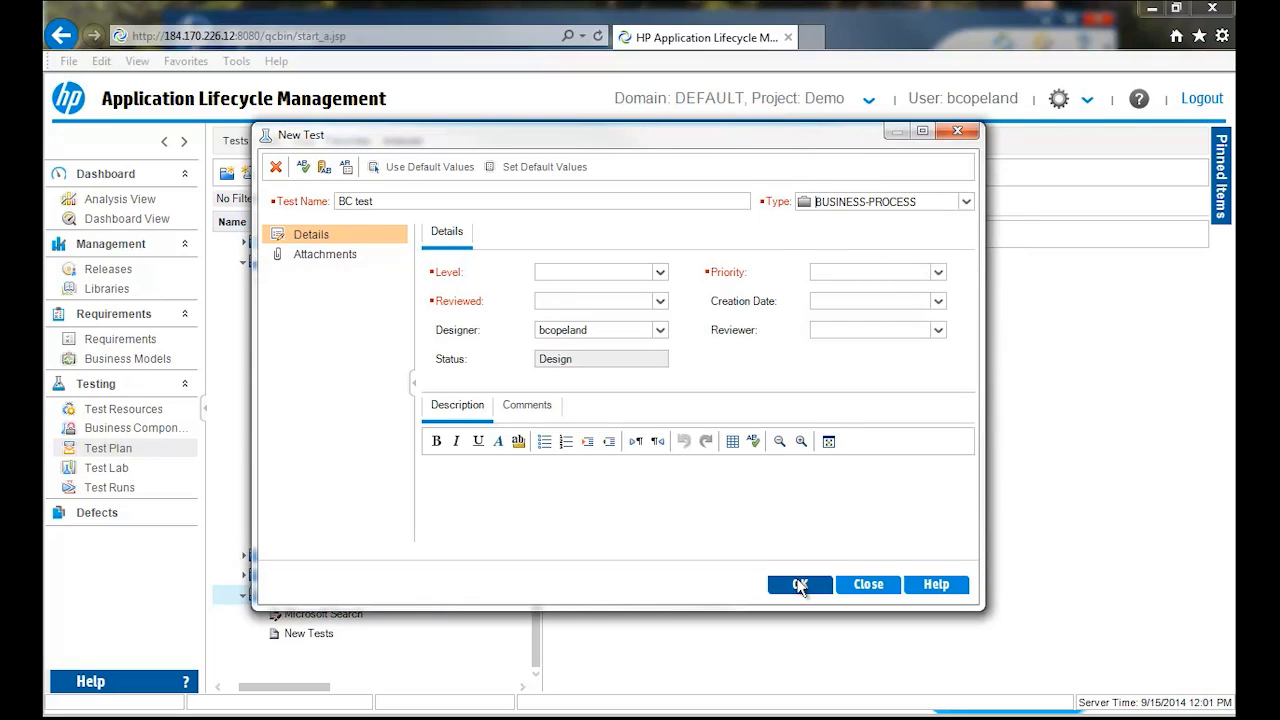
click(660, 272)
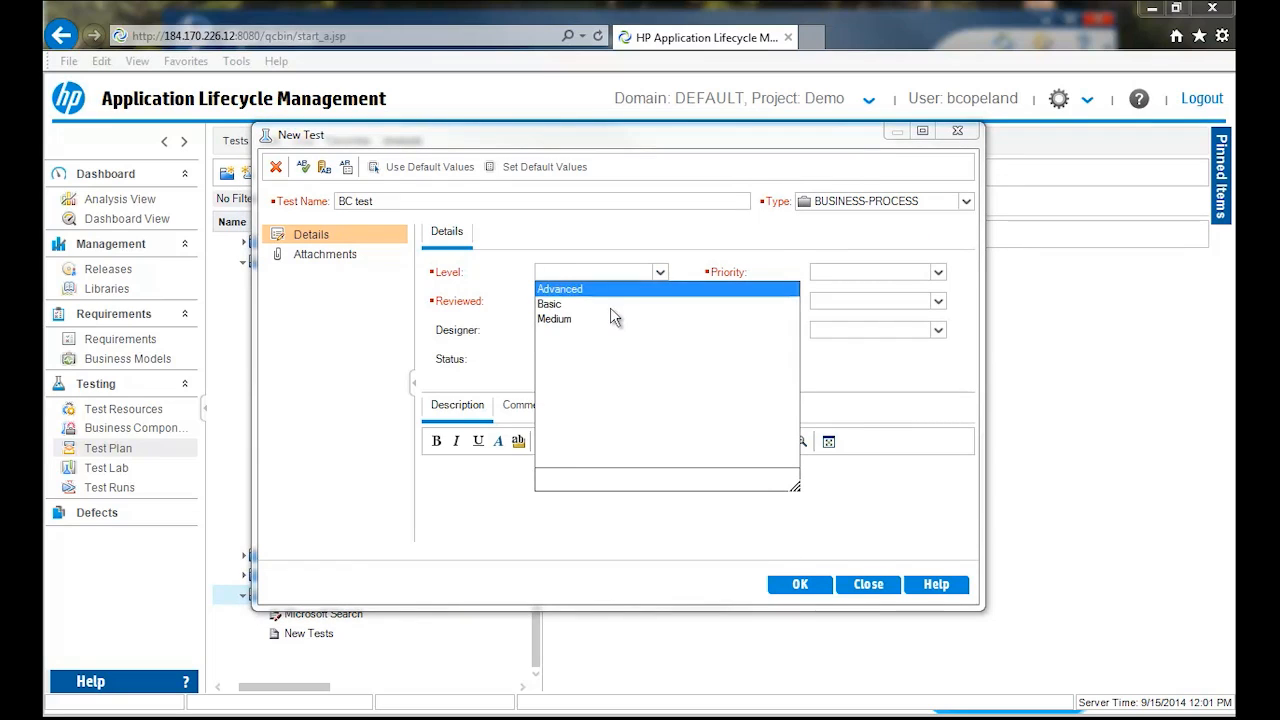
click(610, 305)
click(660, 301)
click(632, 333)
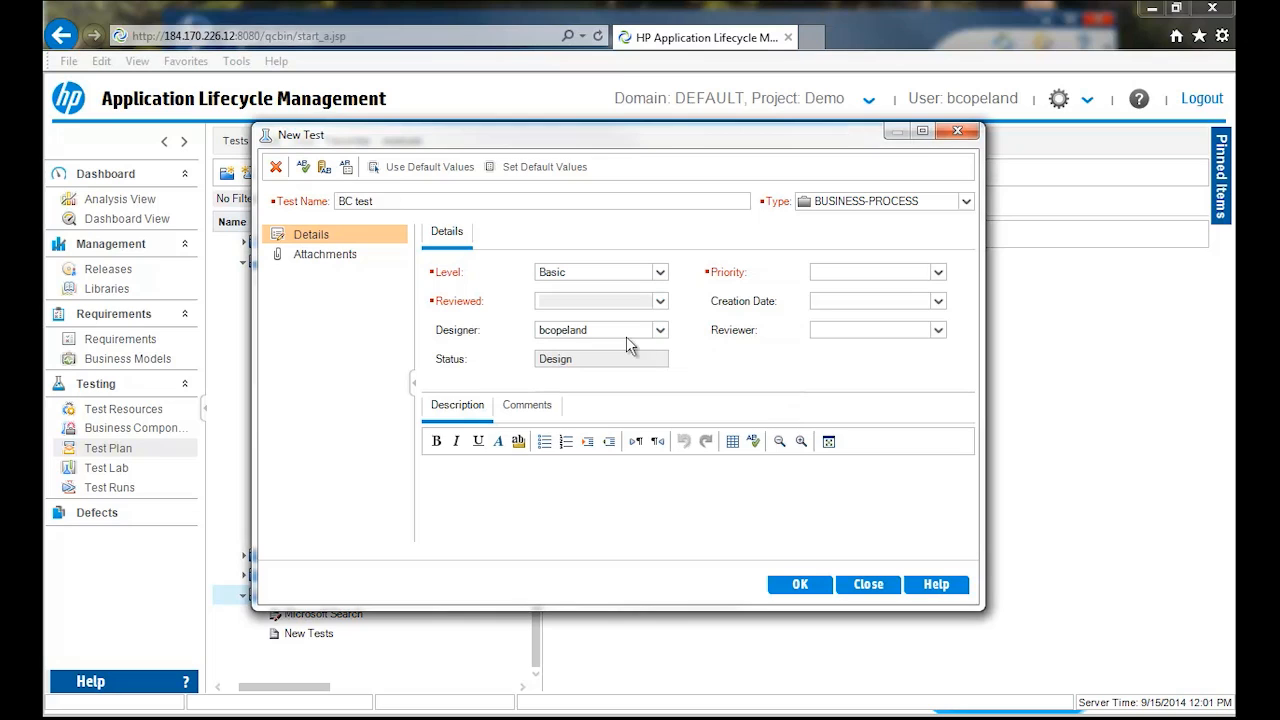
click(940, 272)
click(845, 335)
click(800, 584)
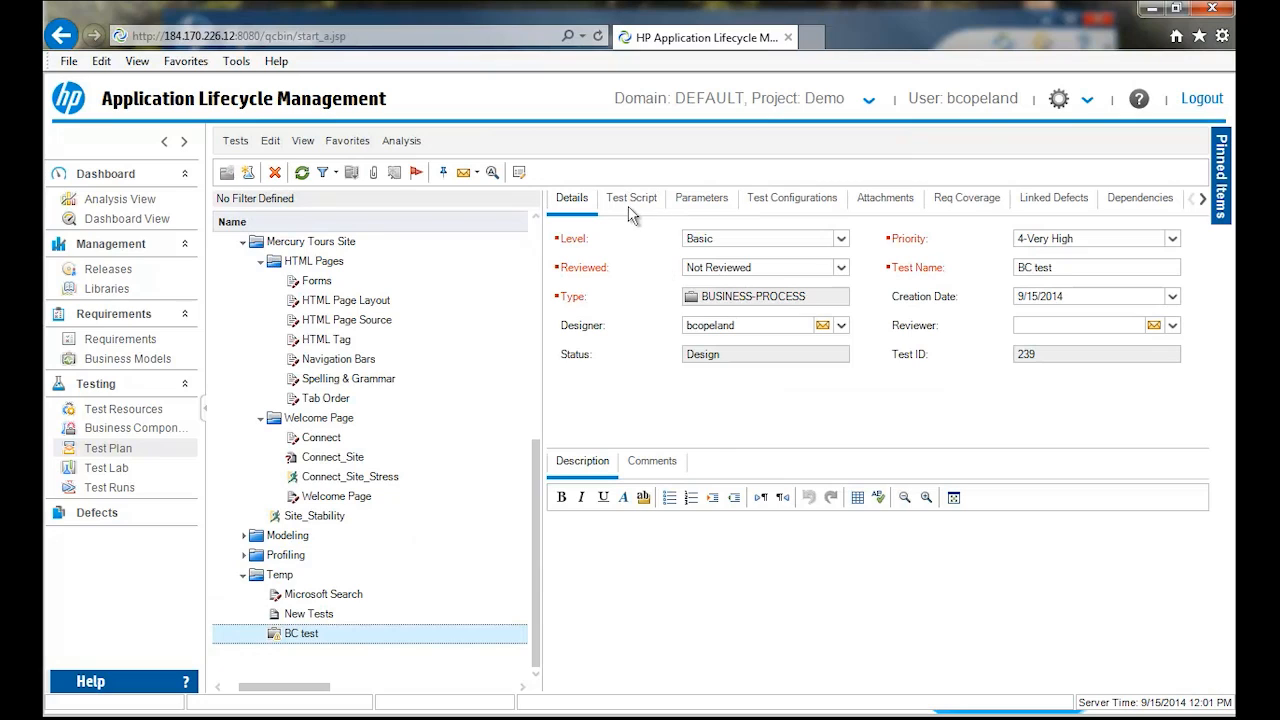
- Add the Flight Application QTP10 components Login, Open Order, Update Order and Logout, in that order, to BC test's script
click(628, 204)
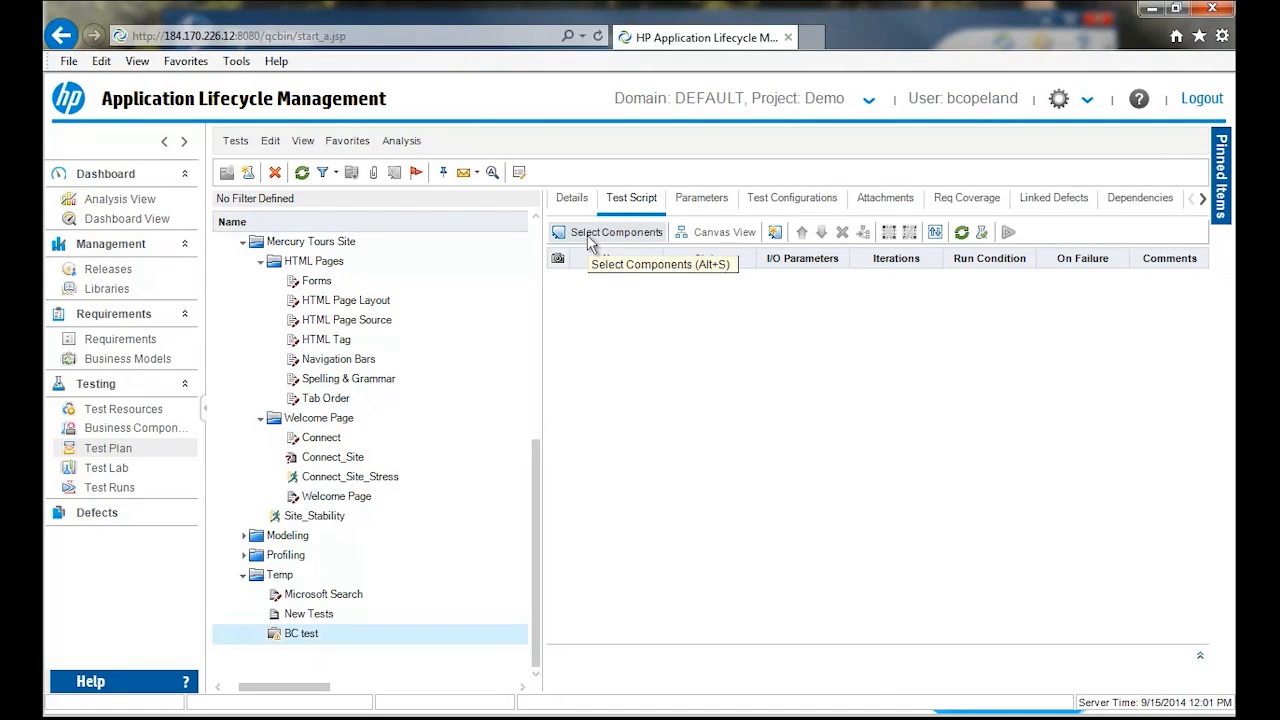
click(594, 239)
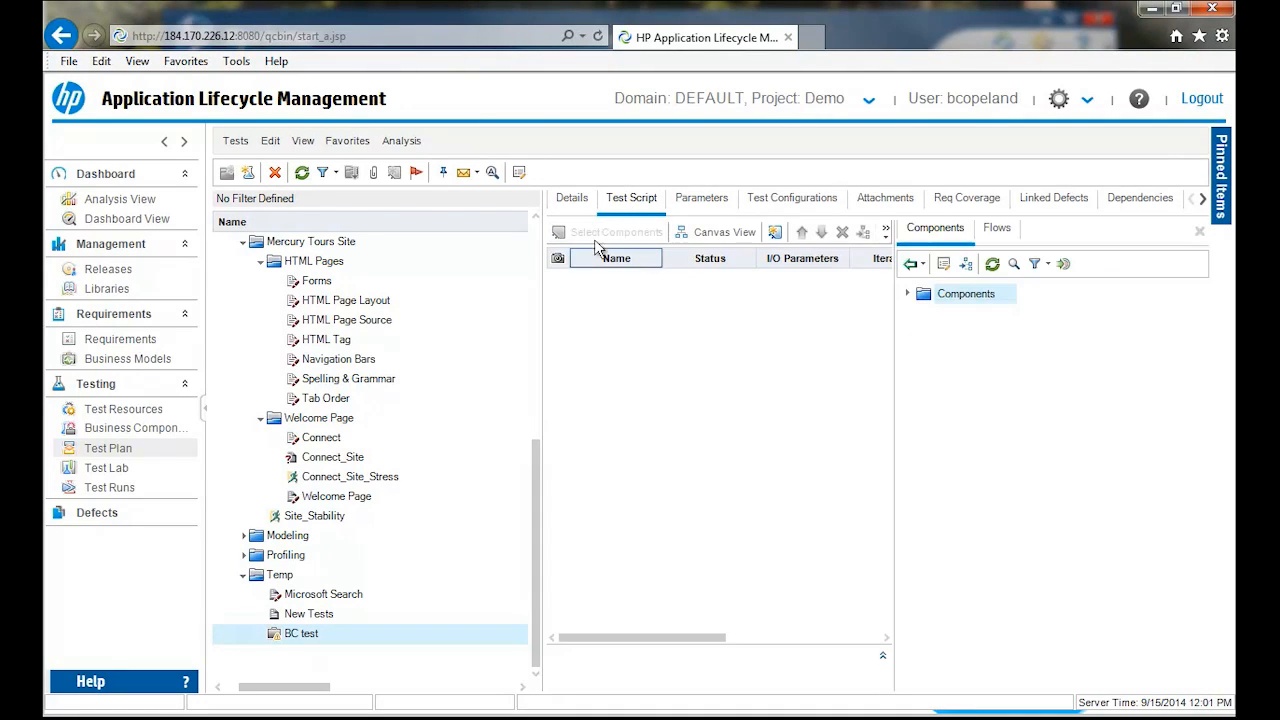
click(906, 294)
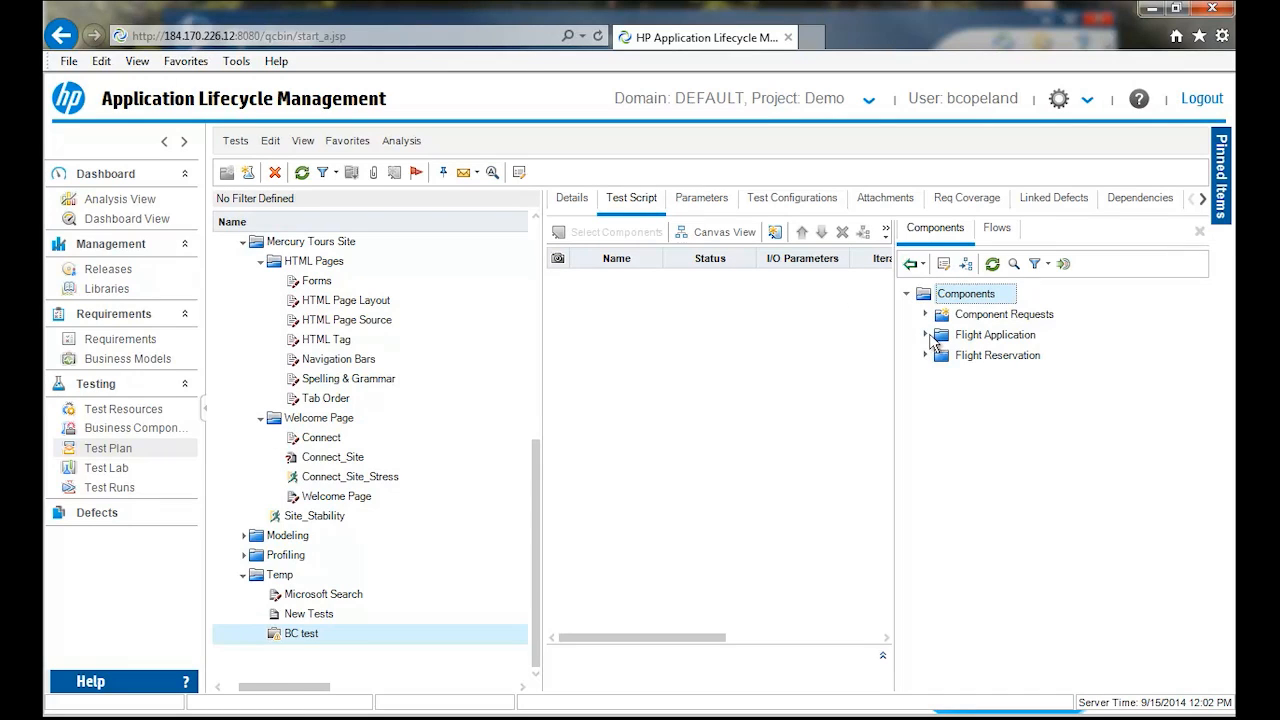
click(926, 335)
click(942, 355)
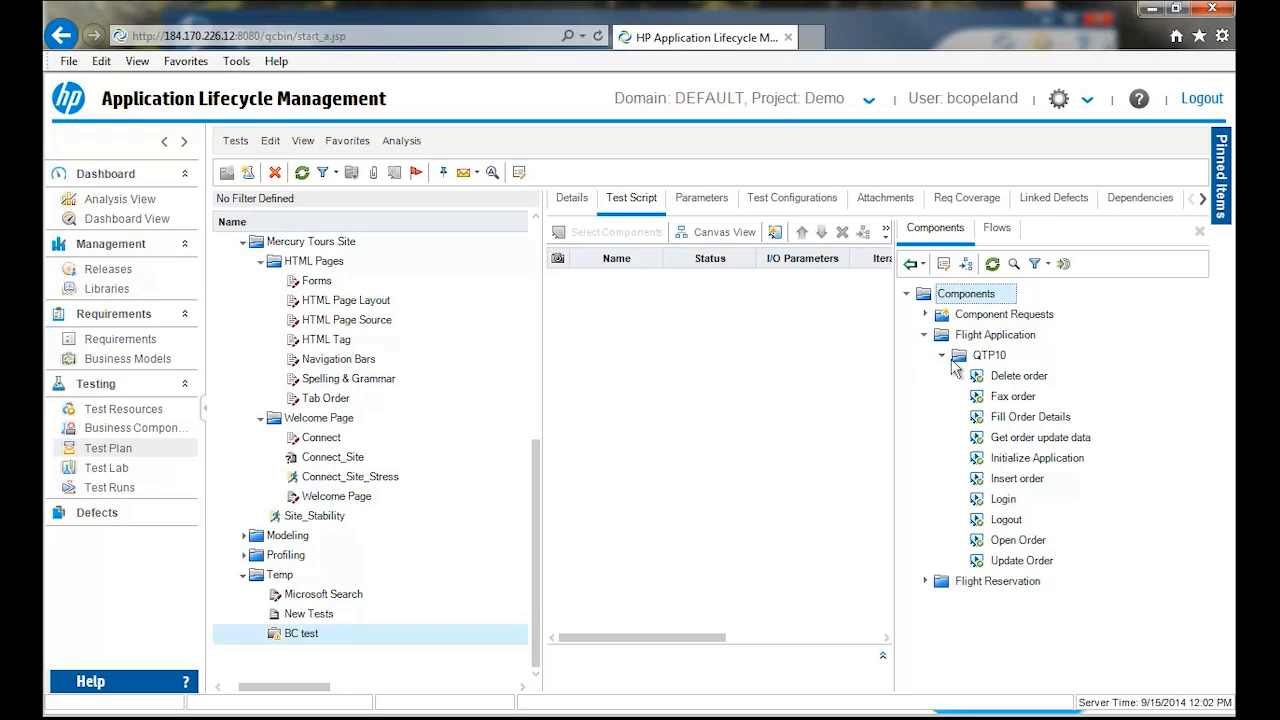
click(1004, 505)
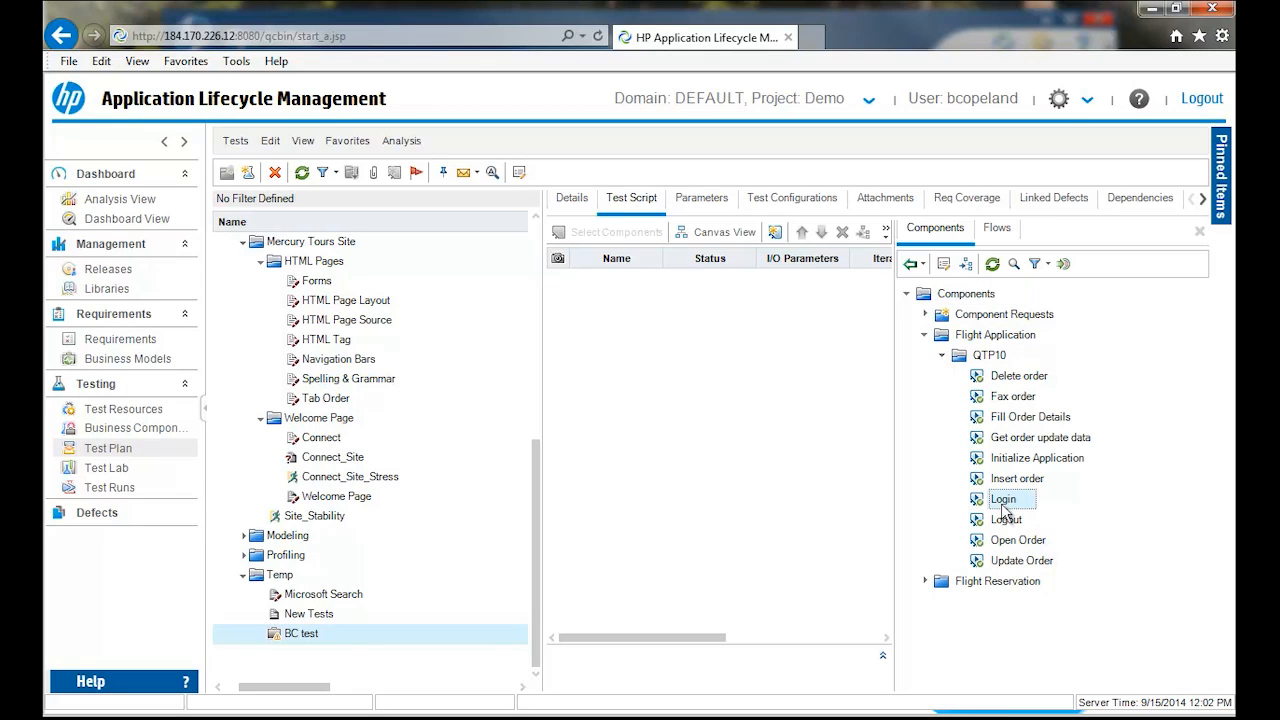
drag(600, 324, 600, 326)
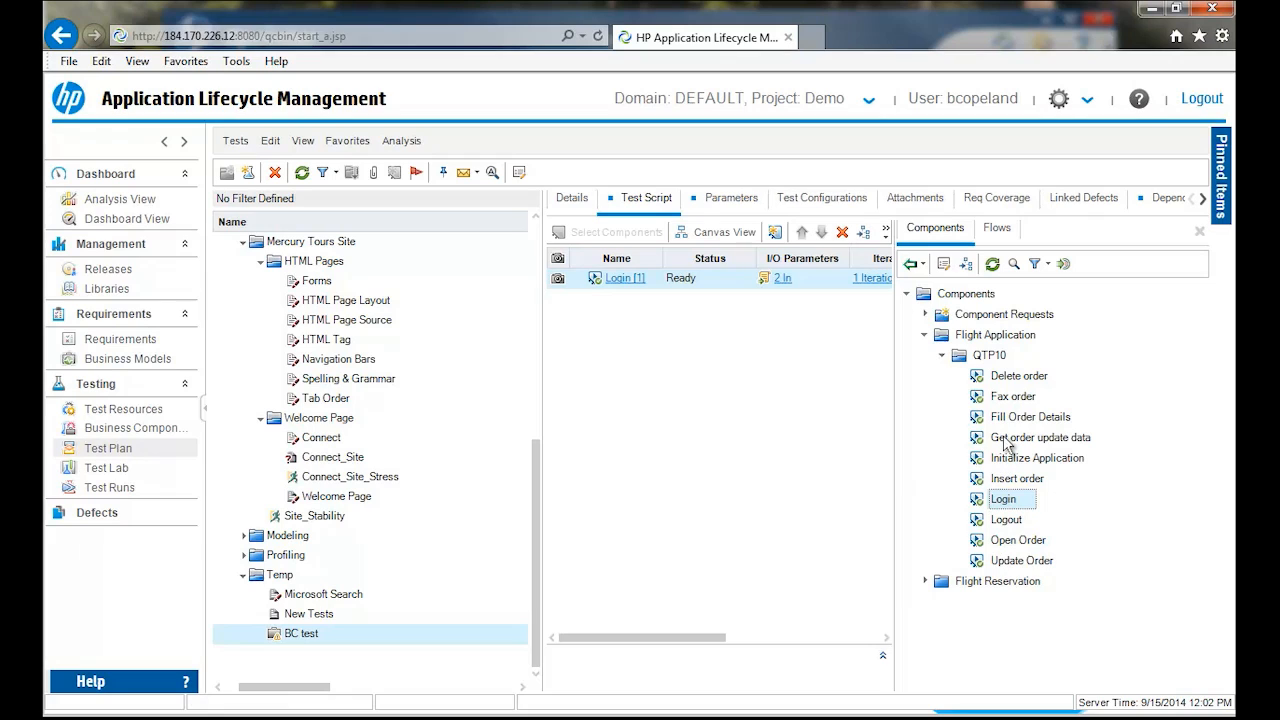
click(1016, 541)
drag(845, 503, 890, 522)
drag(1000, 561, 733, 465)
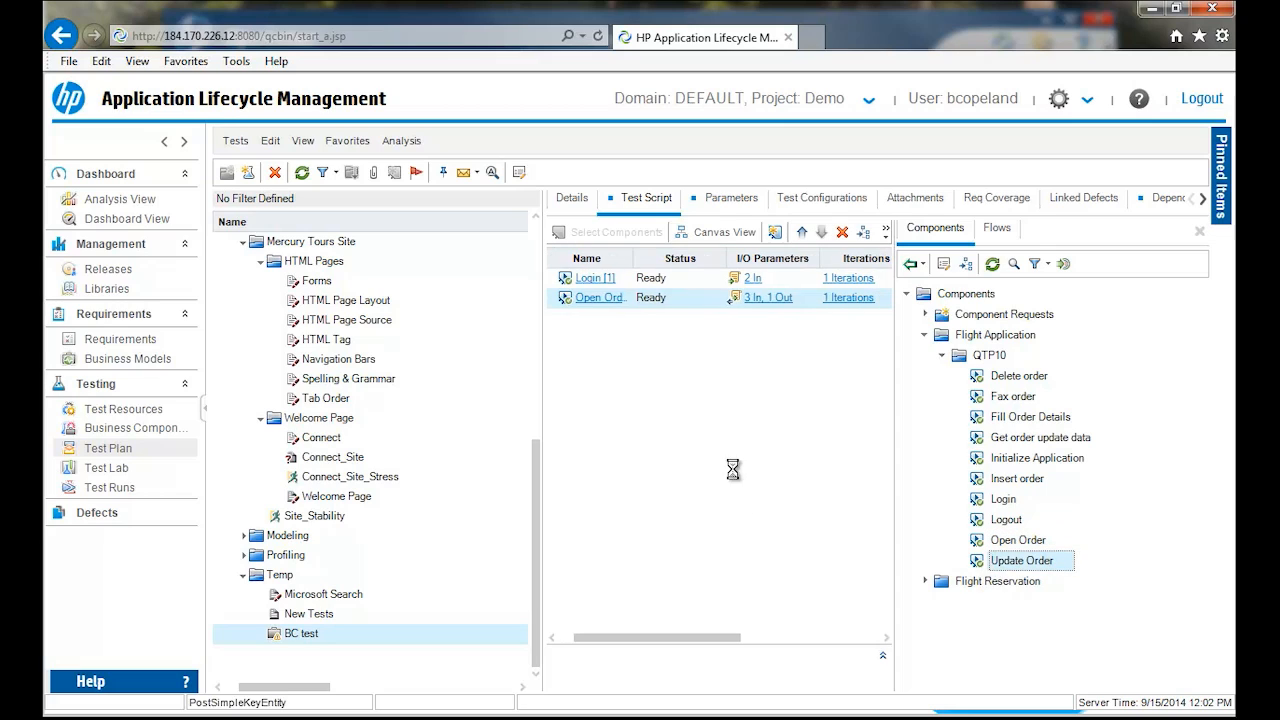
drag(1004, 519, 772, 478)
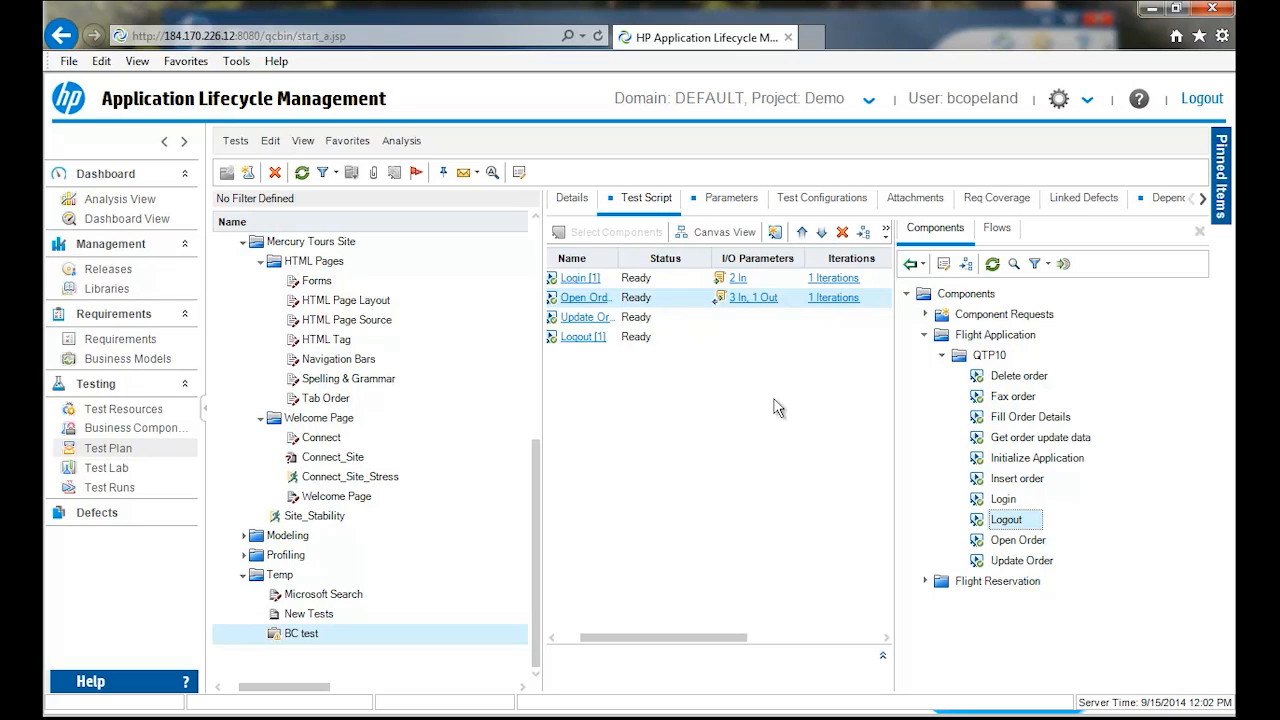
click(1200, 231)
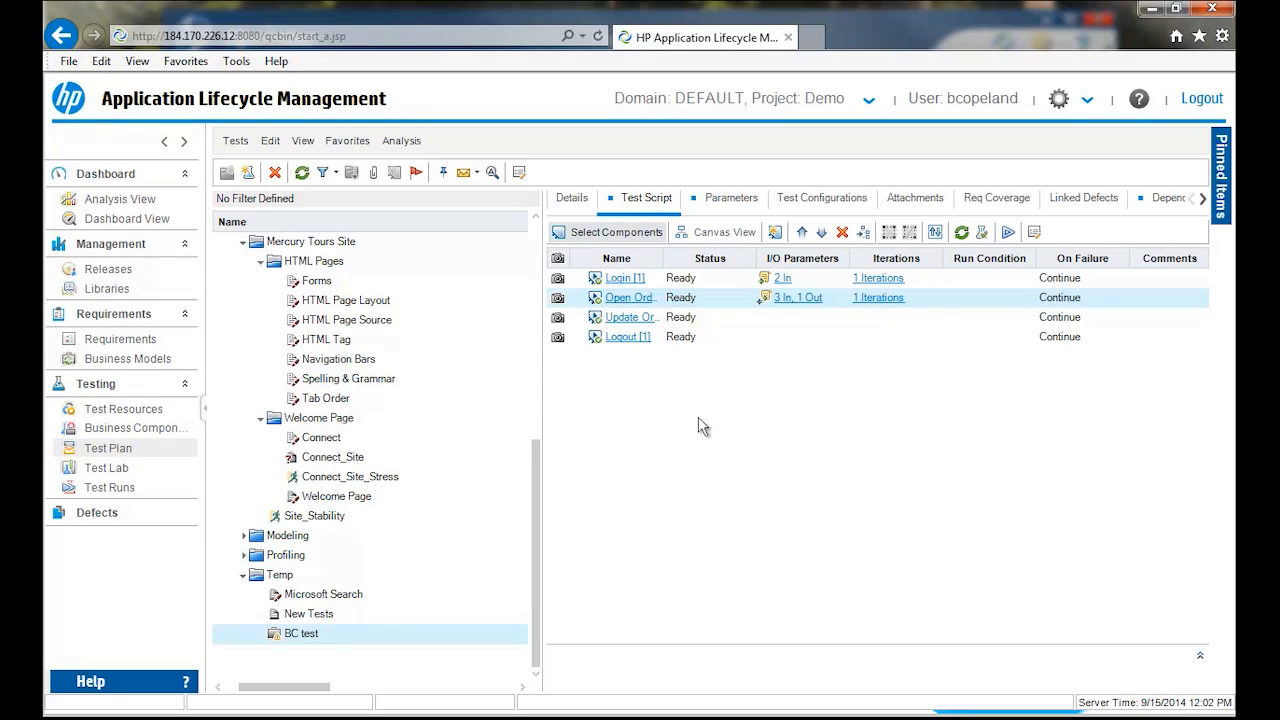
- View BC test's script as a canvas flow, and look at the test configurations of New Tests
click(733, 236)
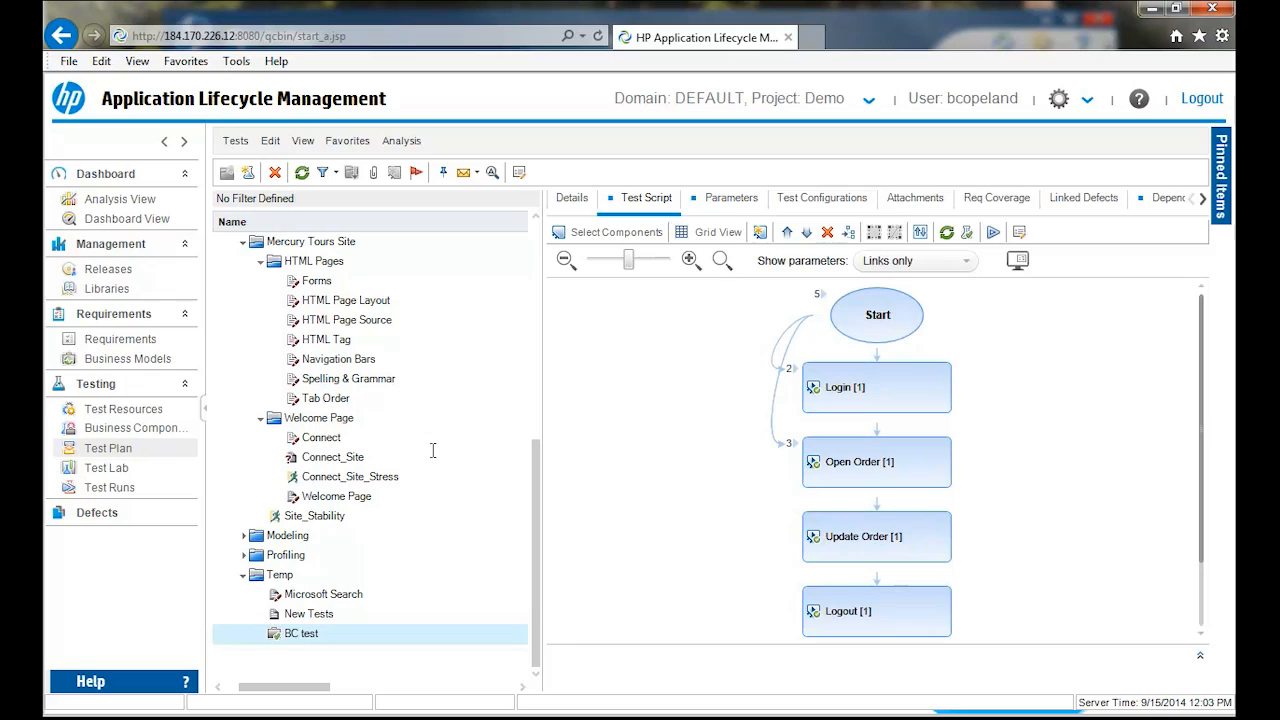
click(318, 613)
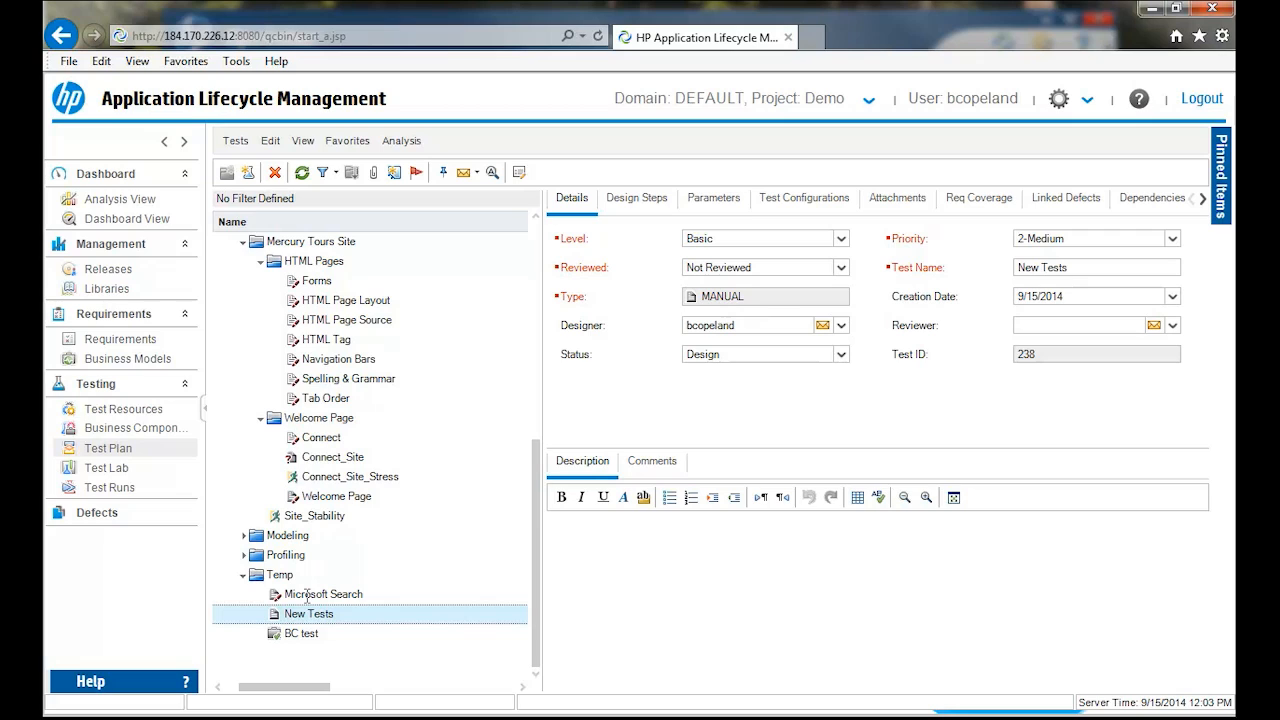
click(765, 197)
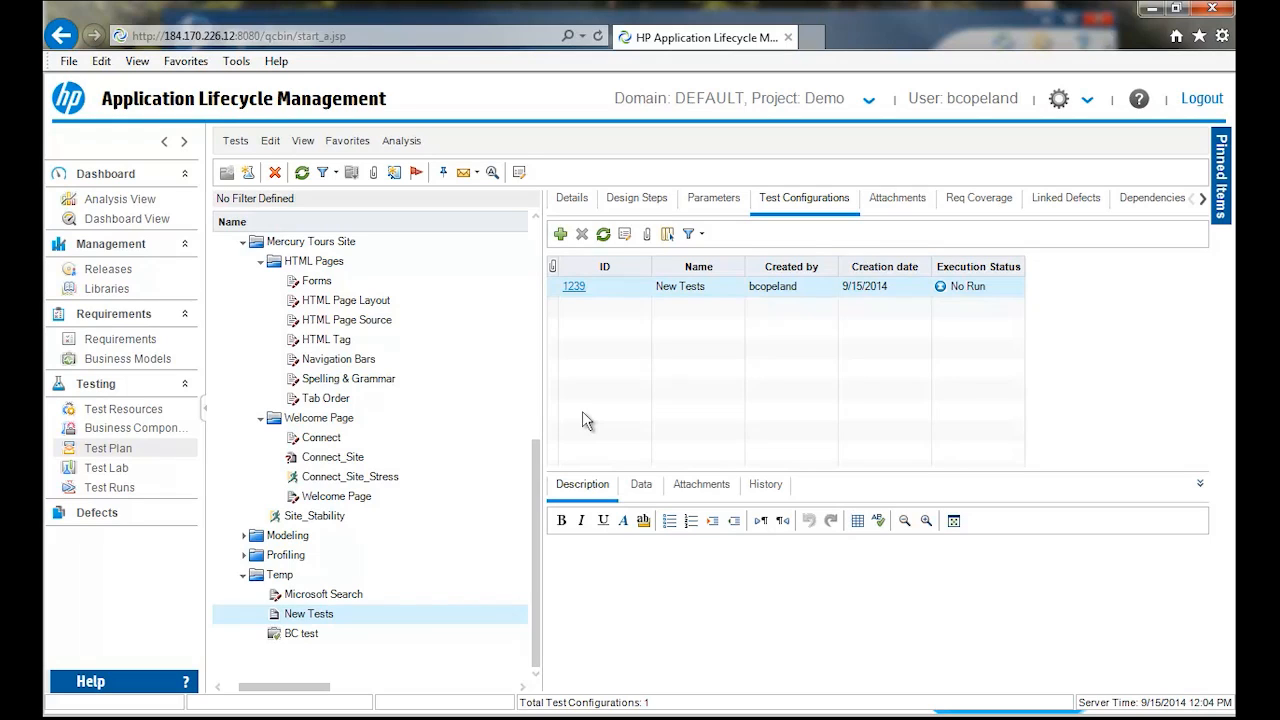
- View Demo Set's execution grid in Test Lab and look at the tests available for selection from the test plan
click(93, 471)
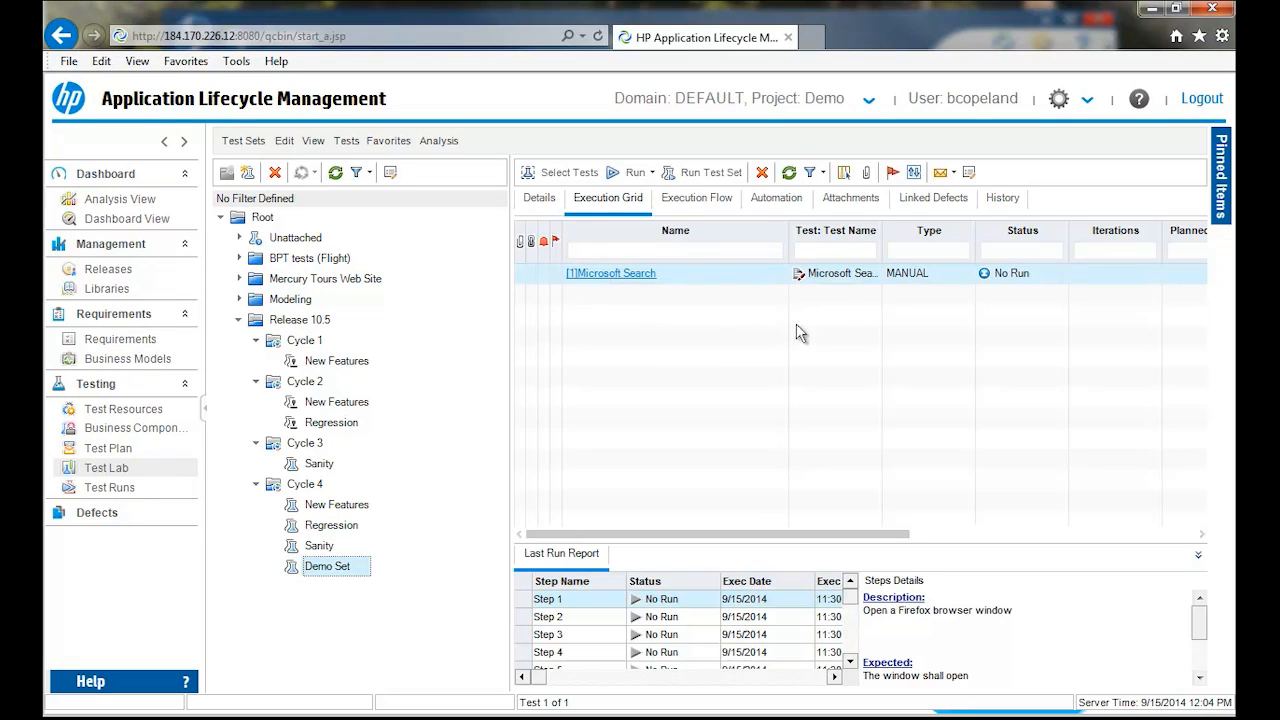
click(560, 172)
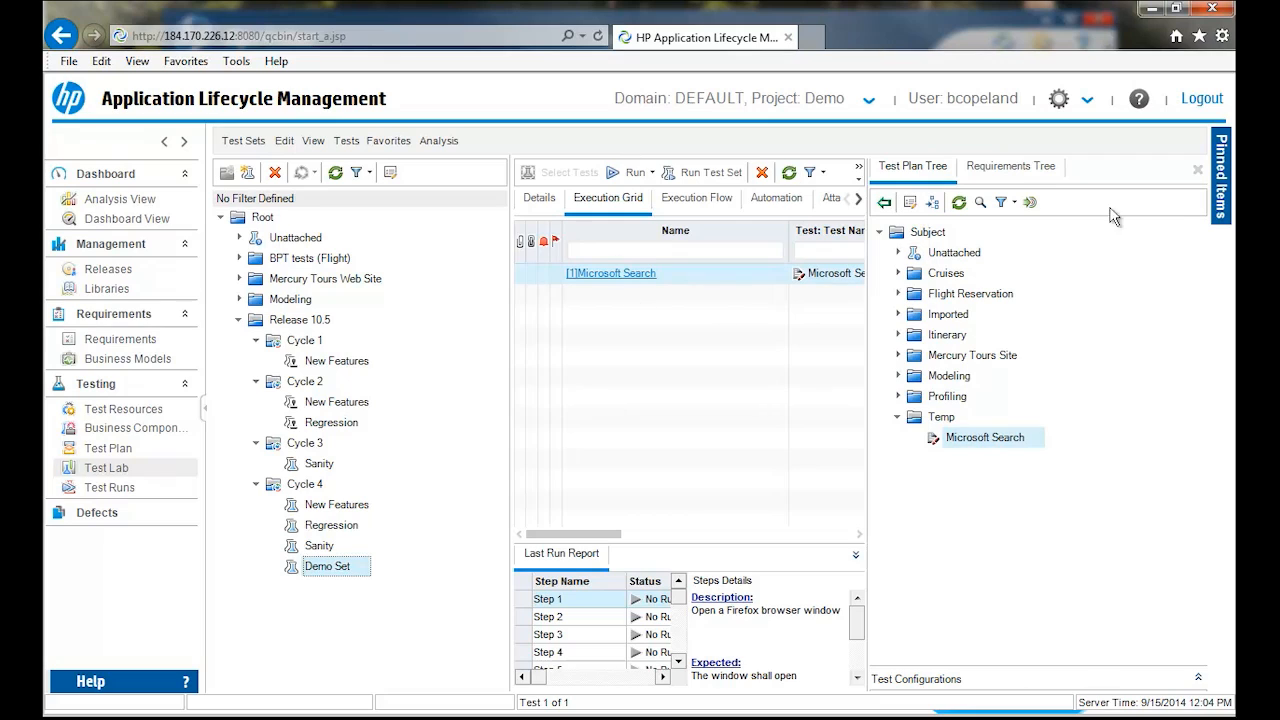
click(1197, 171)
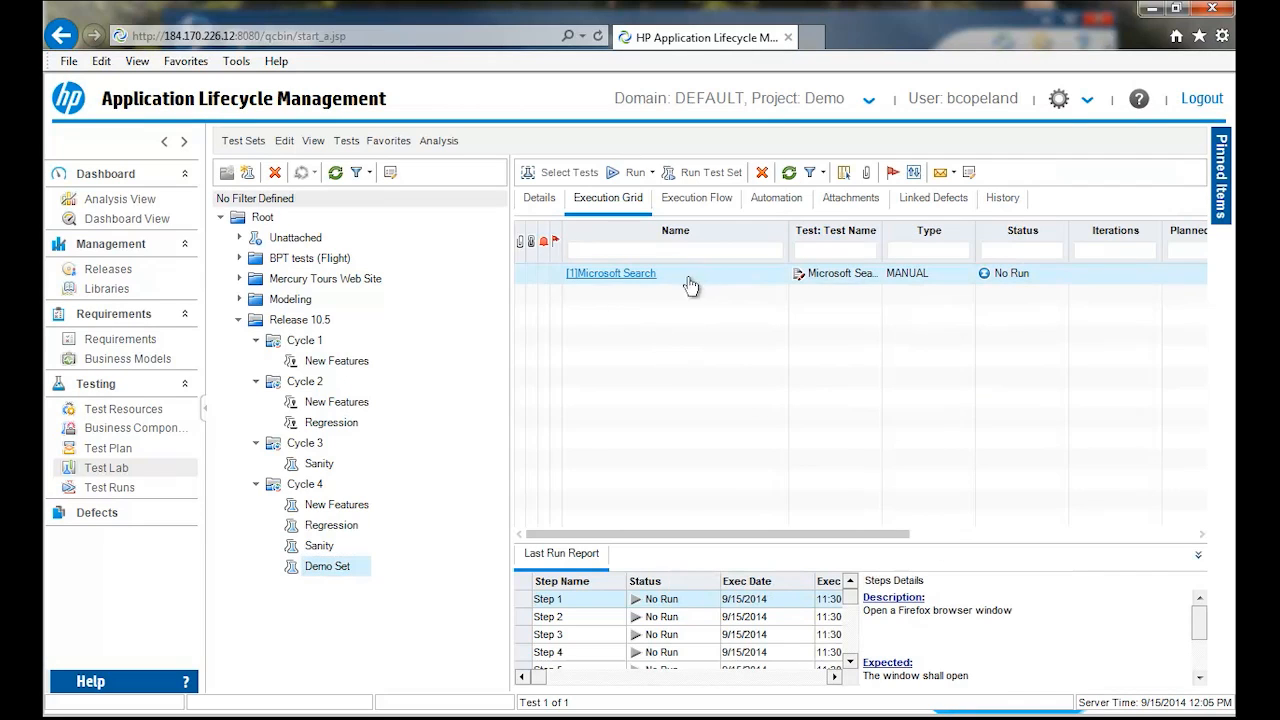
- Begin a run of the Microsoft Search test from Demo Set with Manual Runner
click(653, 175)
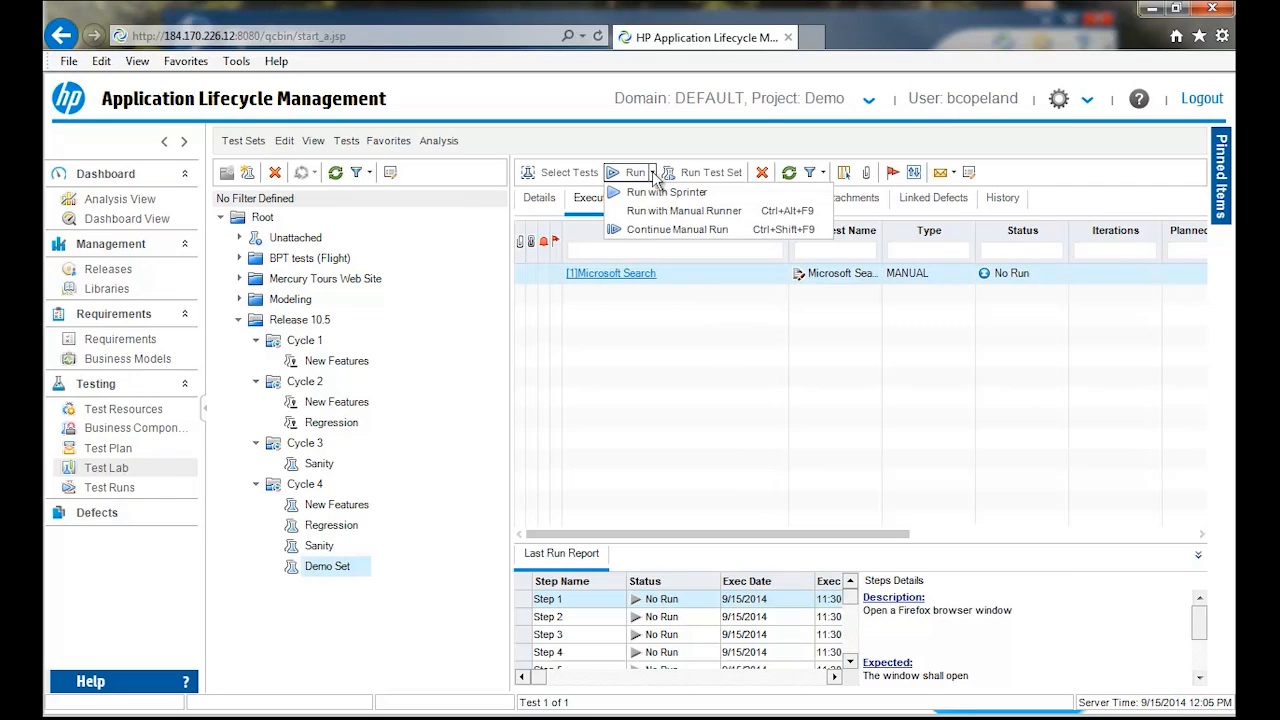
click(668, 208)
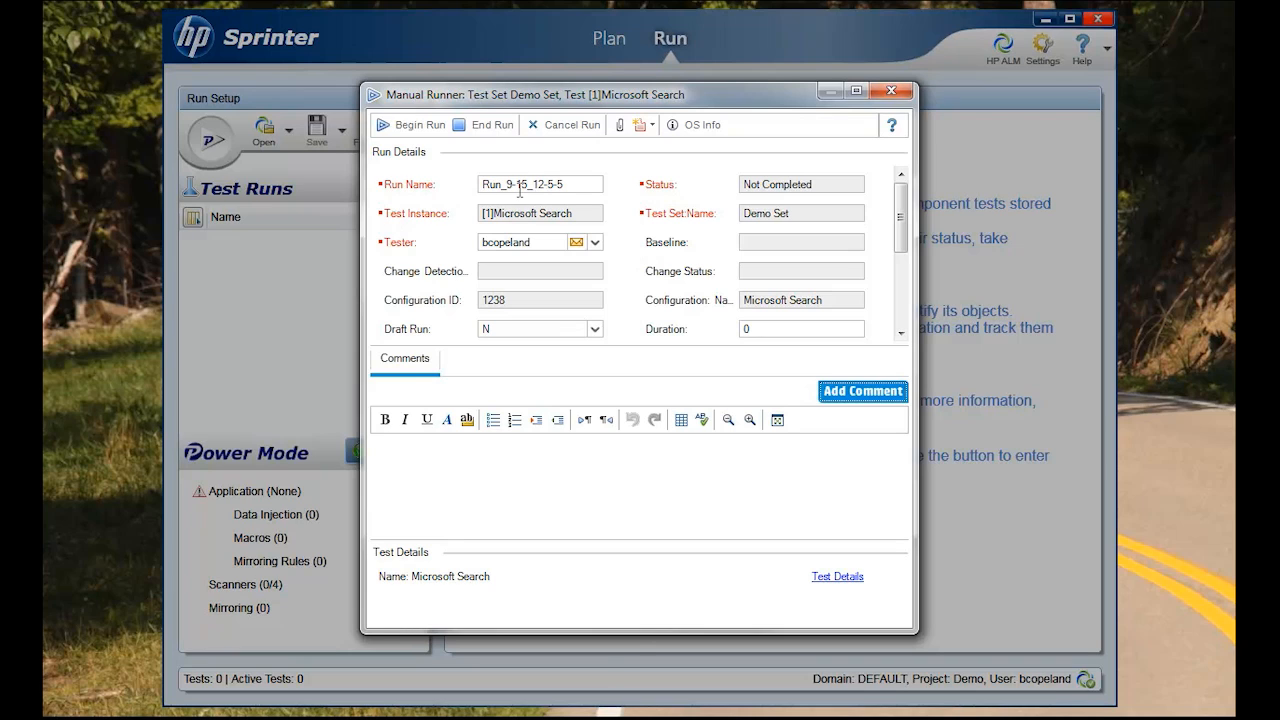
click(407, 126)
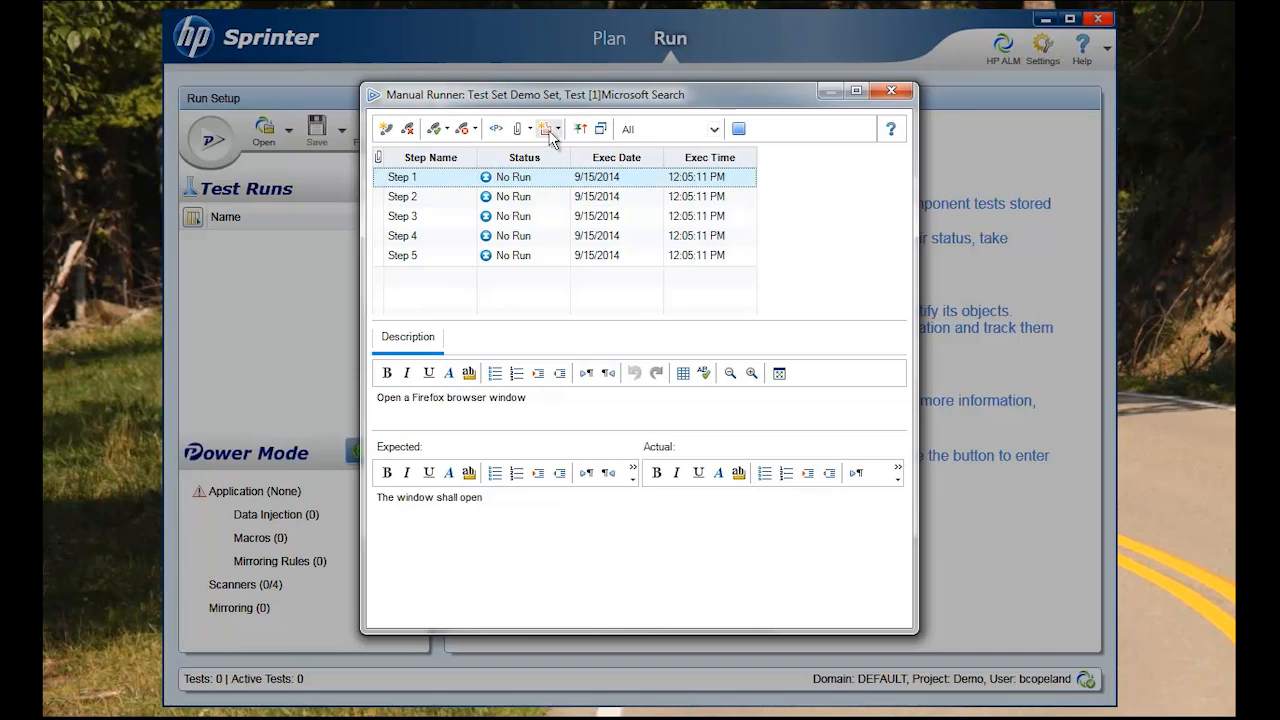
- Keep Manual Runner on top in compact view, move it to the screen's upper-right corner and make it taller
click(578, 130)
click(598, 130)
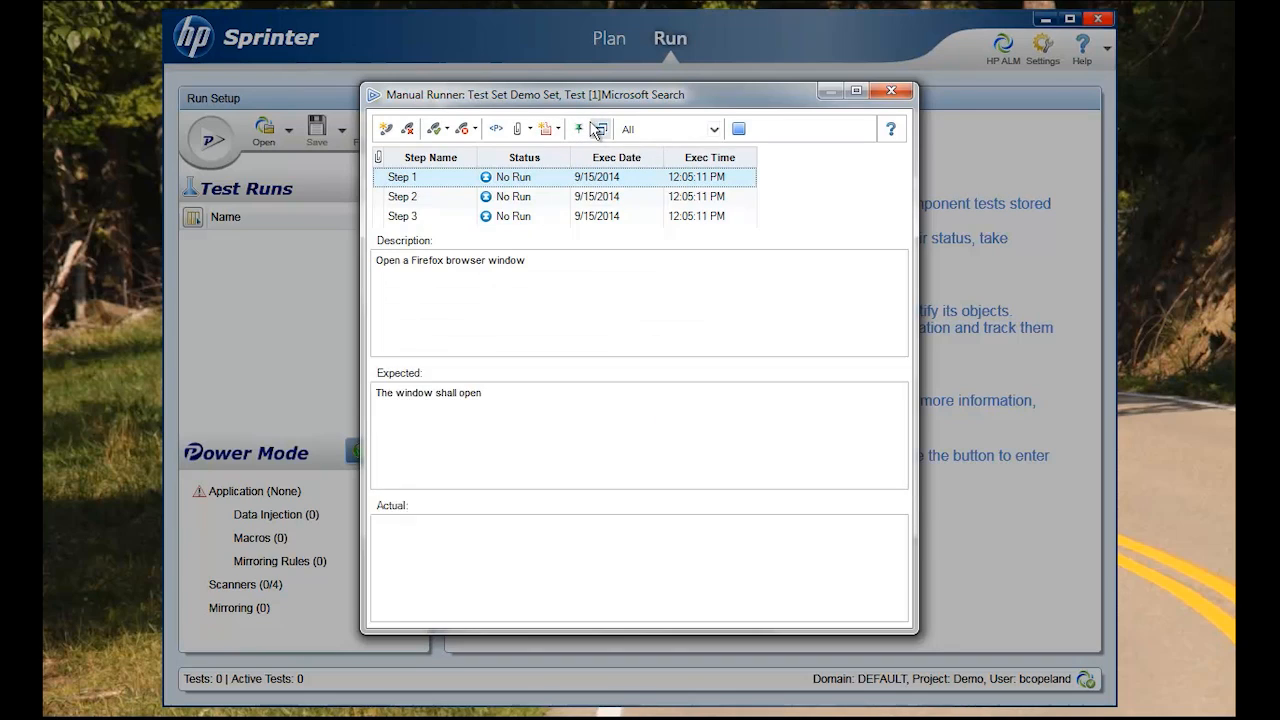
drag(563, 98, 1068, 29)
click(977, 336)
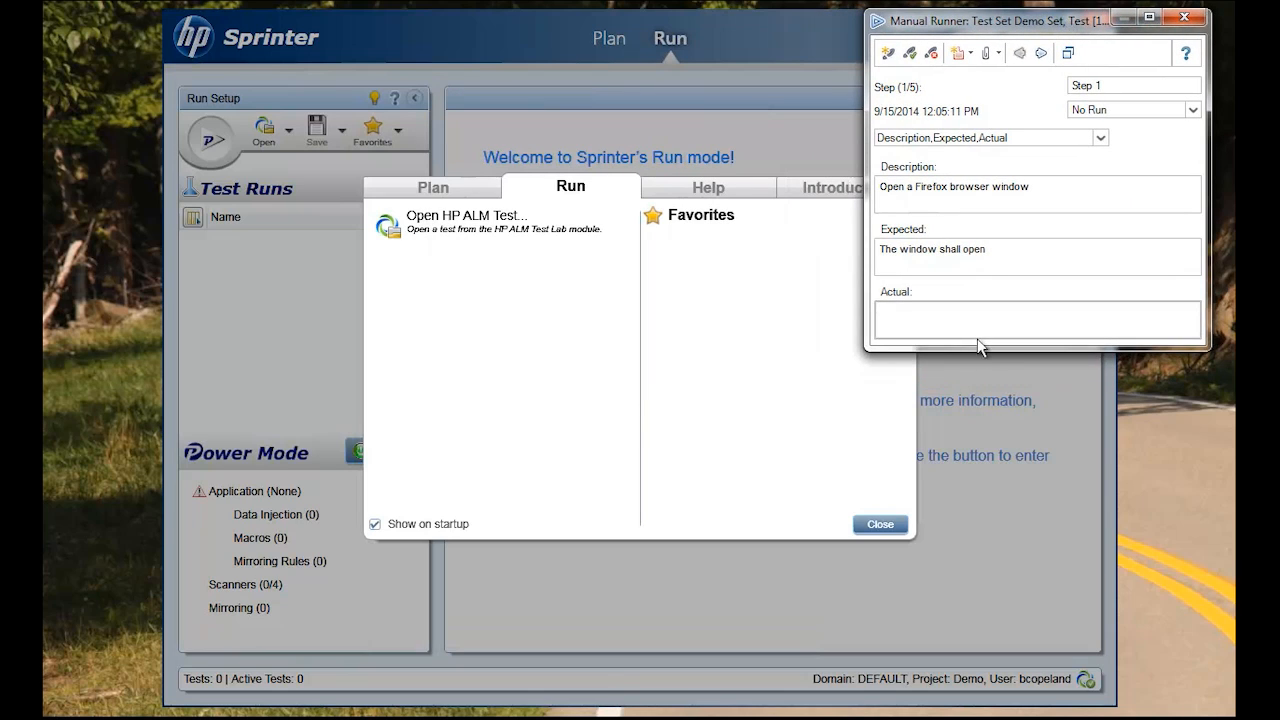
drag(978, 349, 980, 418)
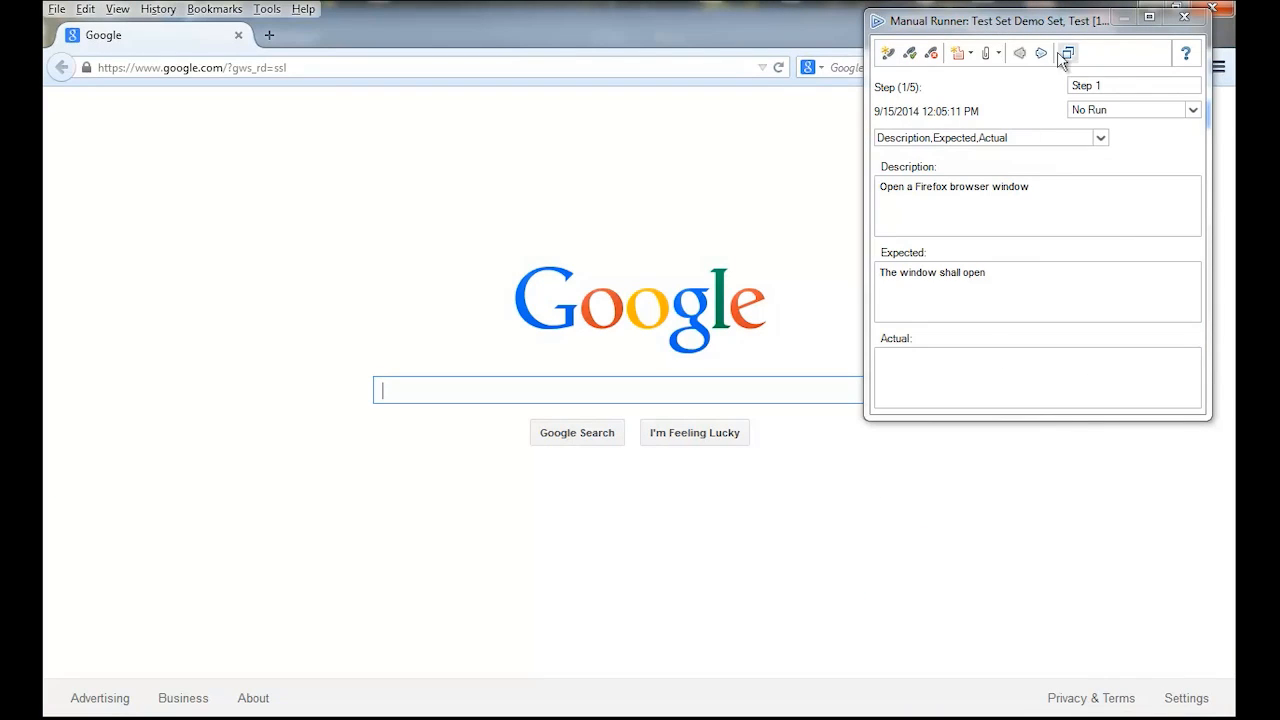
- Mark Steps 1, 2 and 3 of the Microsoft Search run as passed
click(909, 56)
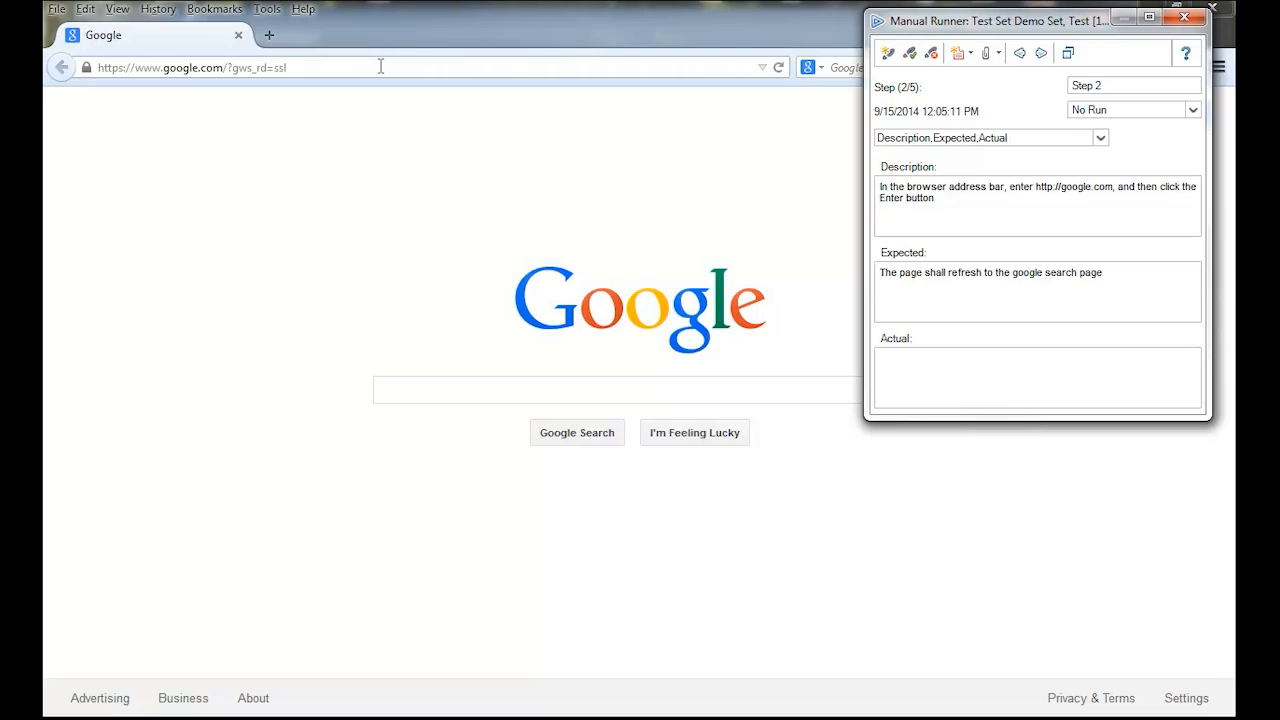
click(910, 55)
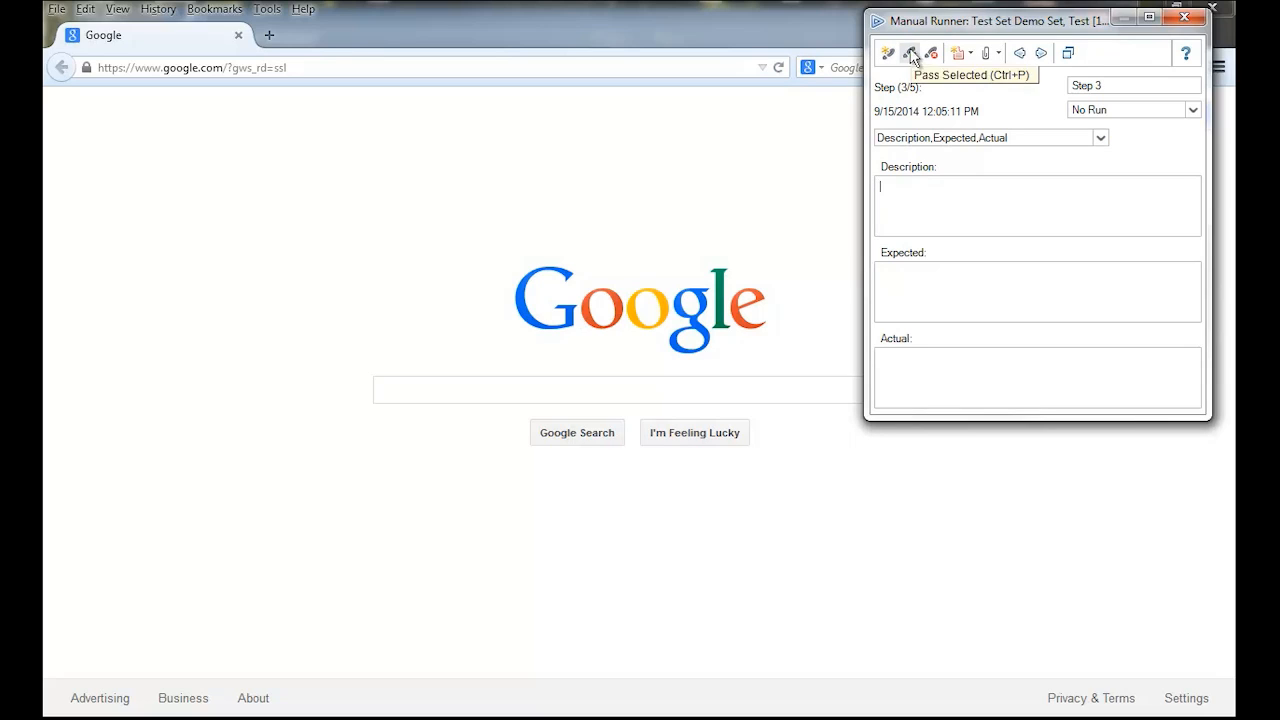
click(910, 55)
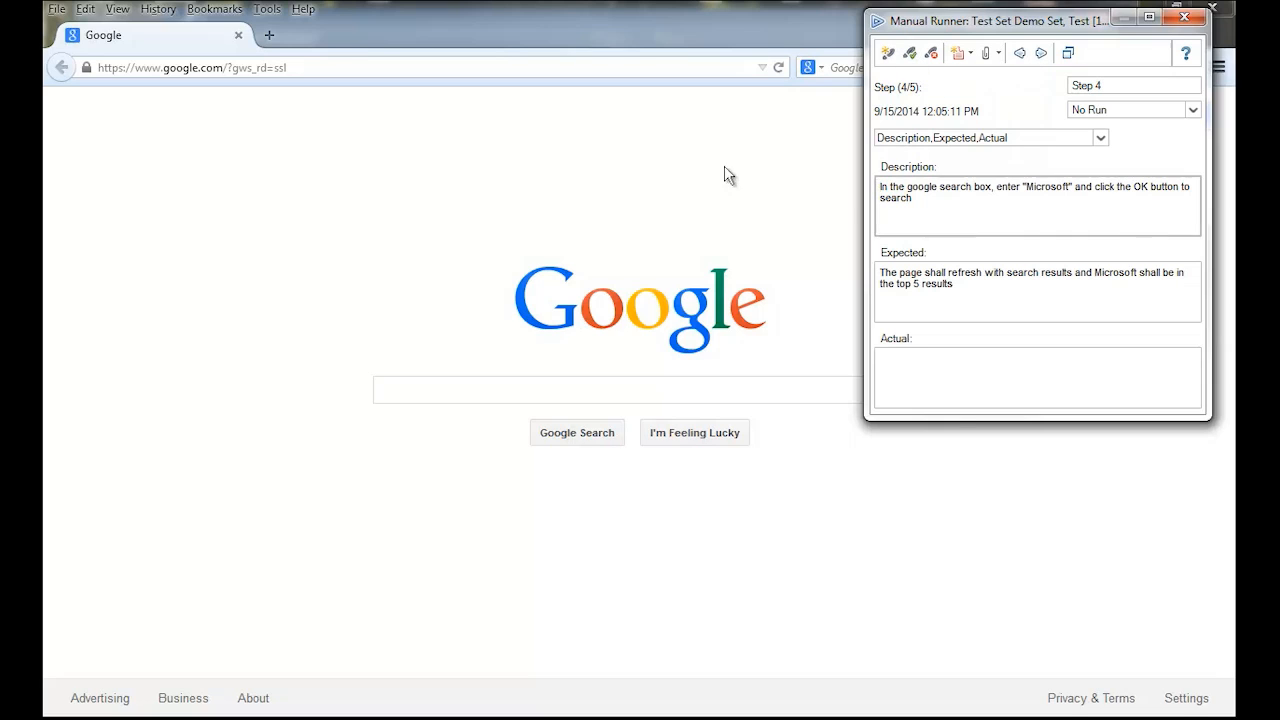
- Carry out Step 4 of the run by searching Google for Microsoft in the Firefox window
click(431, 392)
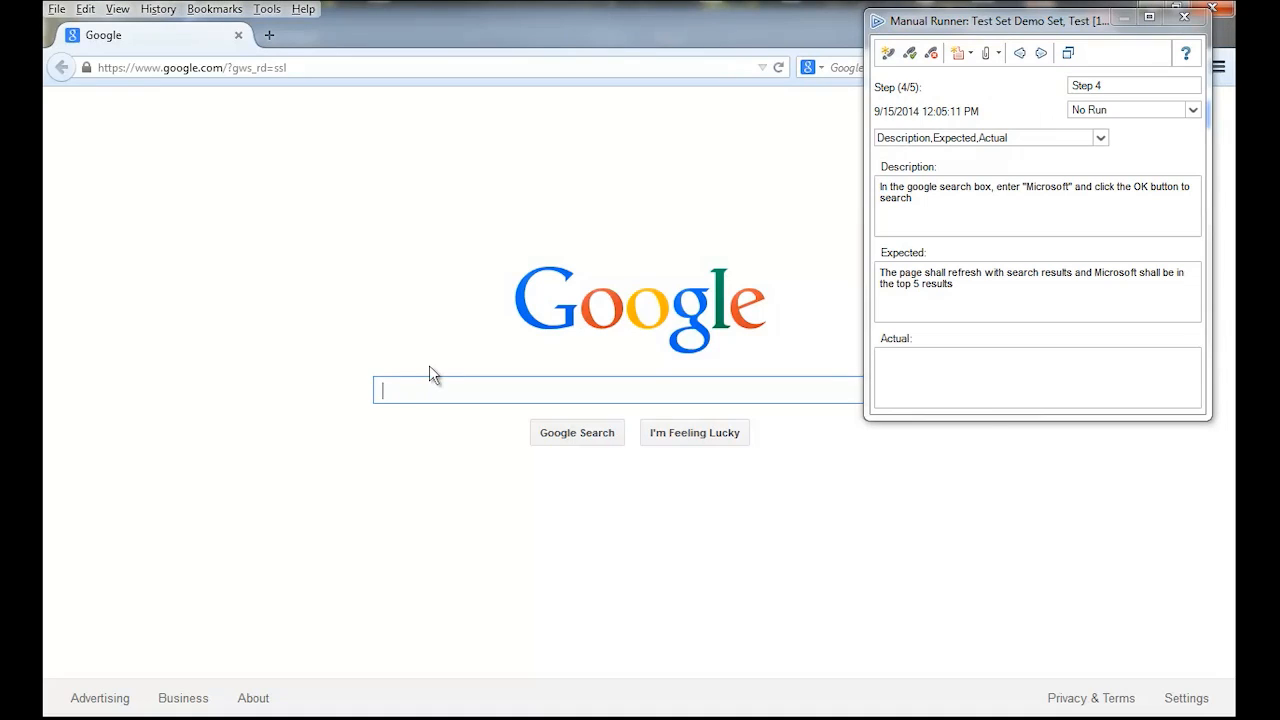
text(MIcr)
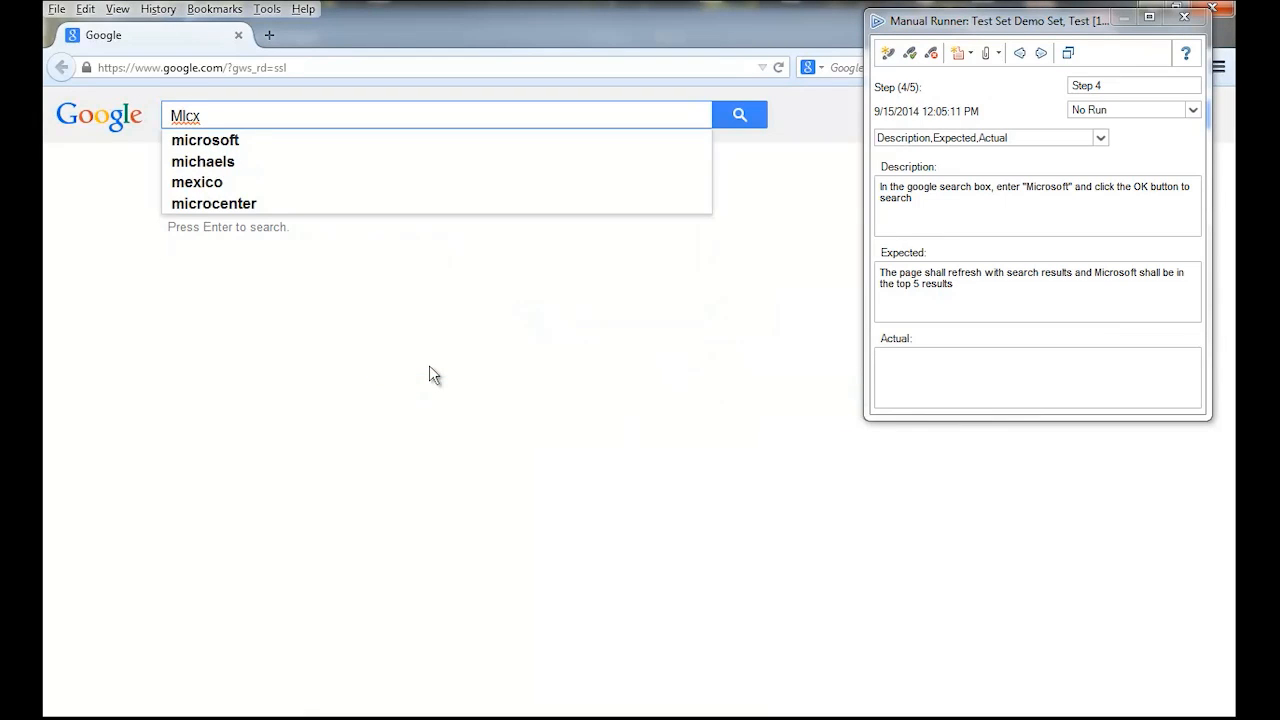
text(osoft)
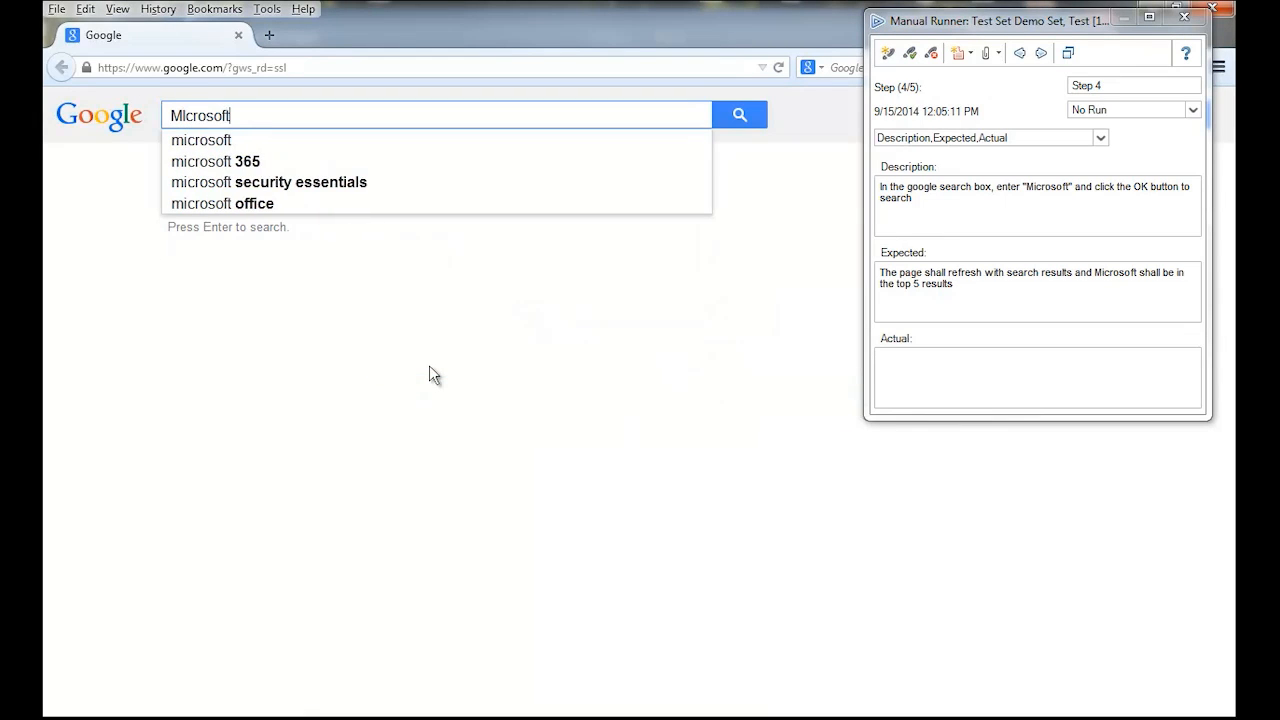
key(Return)
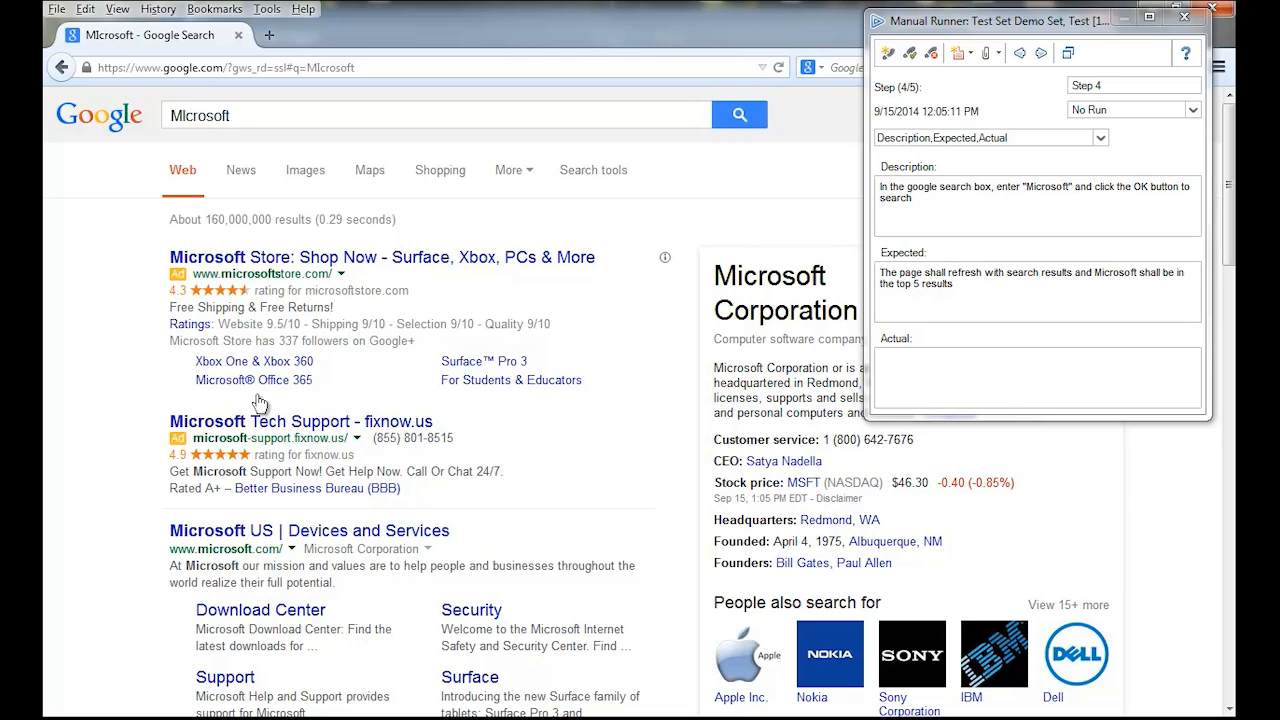
- Review the Google results and record "Microsoft is the number 1 result" as the actual result of Step 4
scroll(222, 500, down, 3)
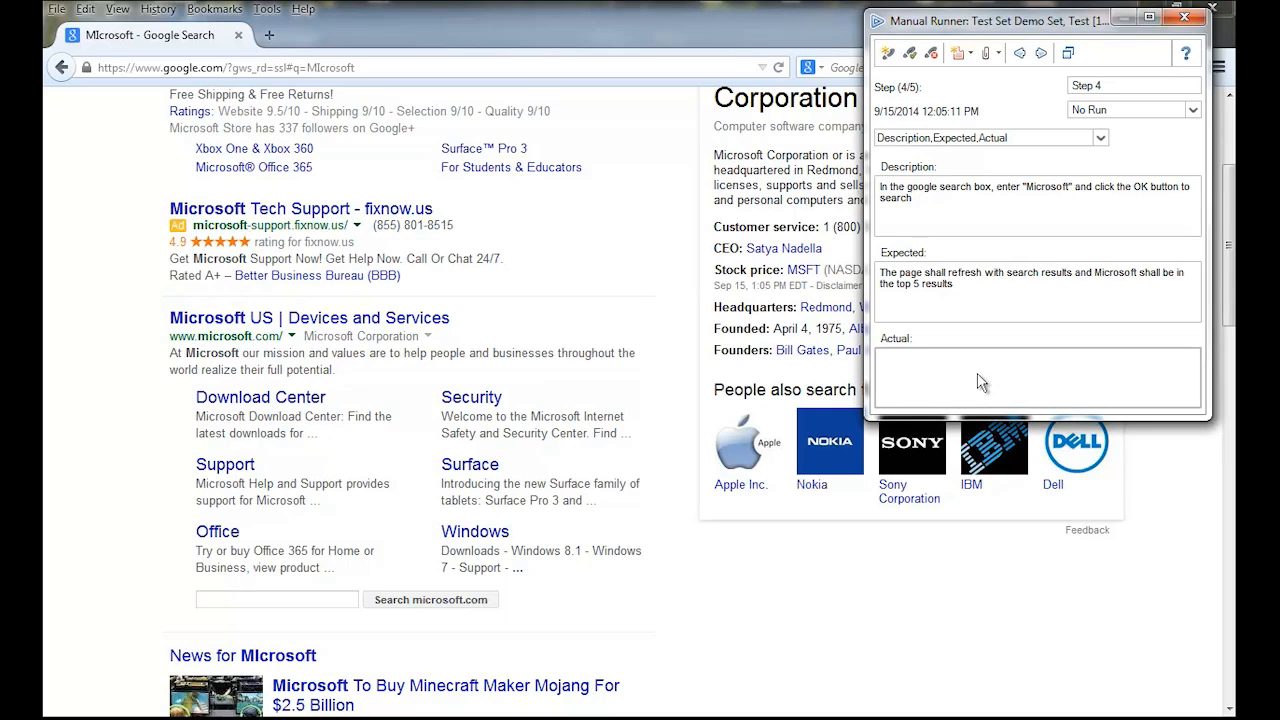
text(Microsoft is the number 1 result)
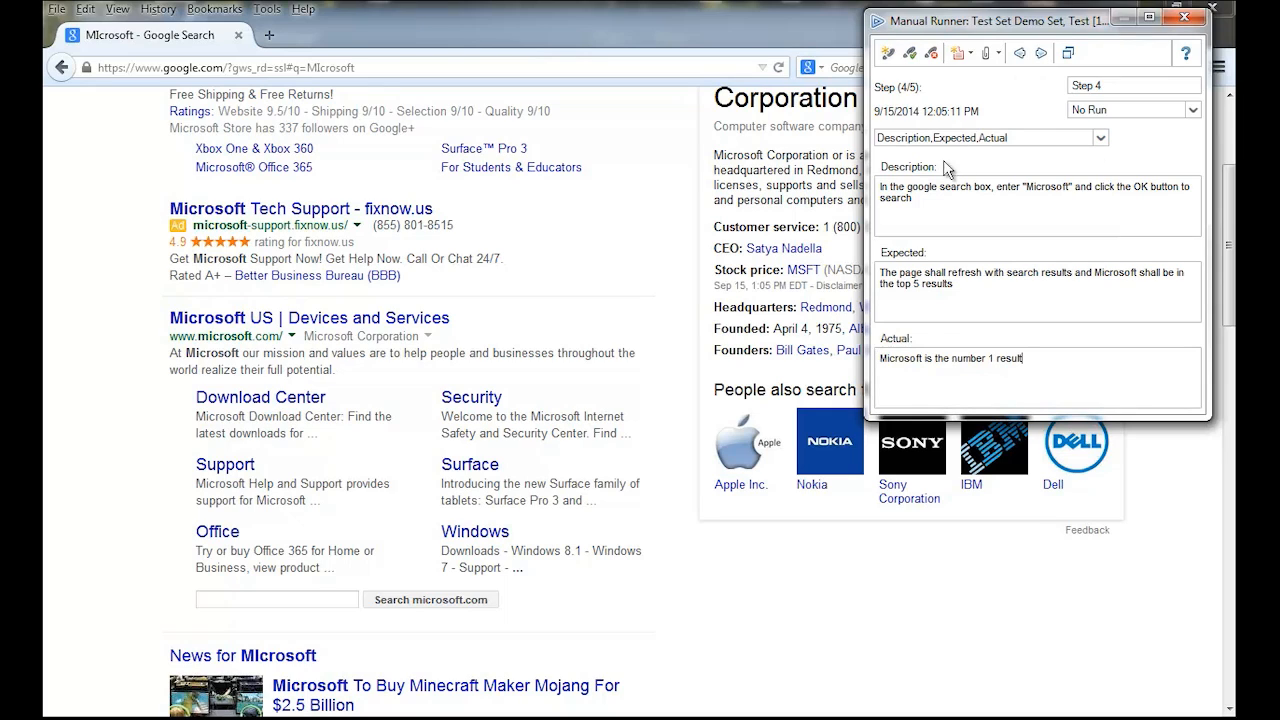
- Attach a snapshot of the Firefox search results window to the run
click(998, 55)
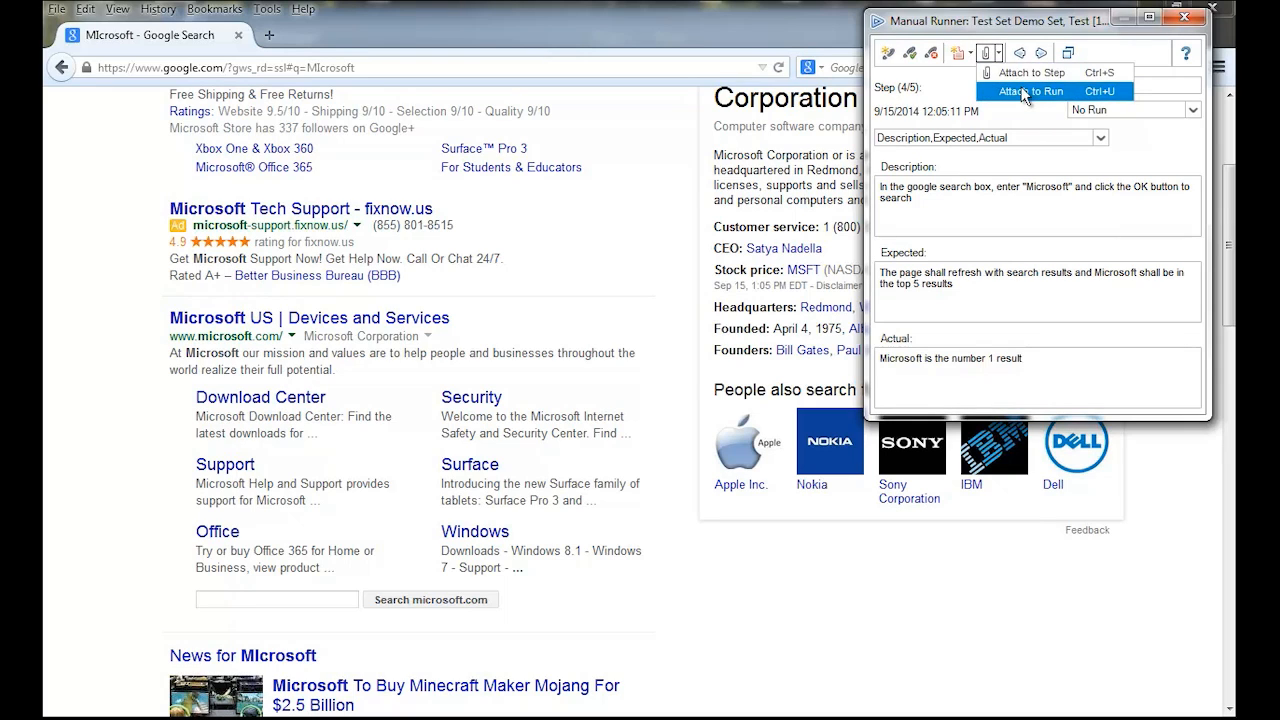
click(1025, 92)
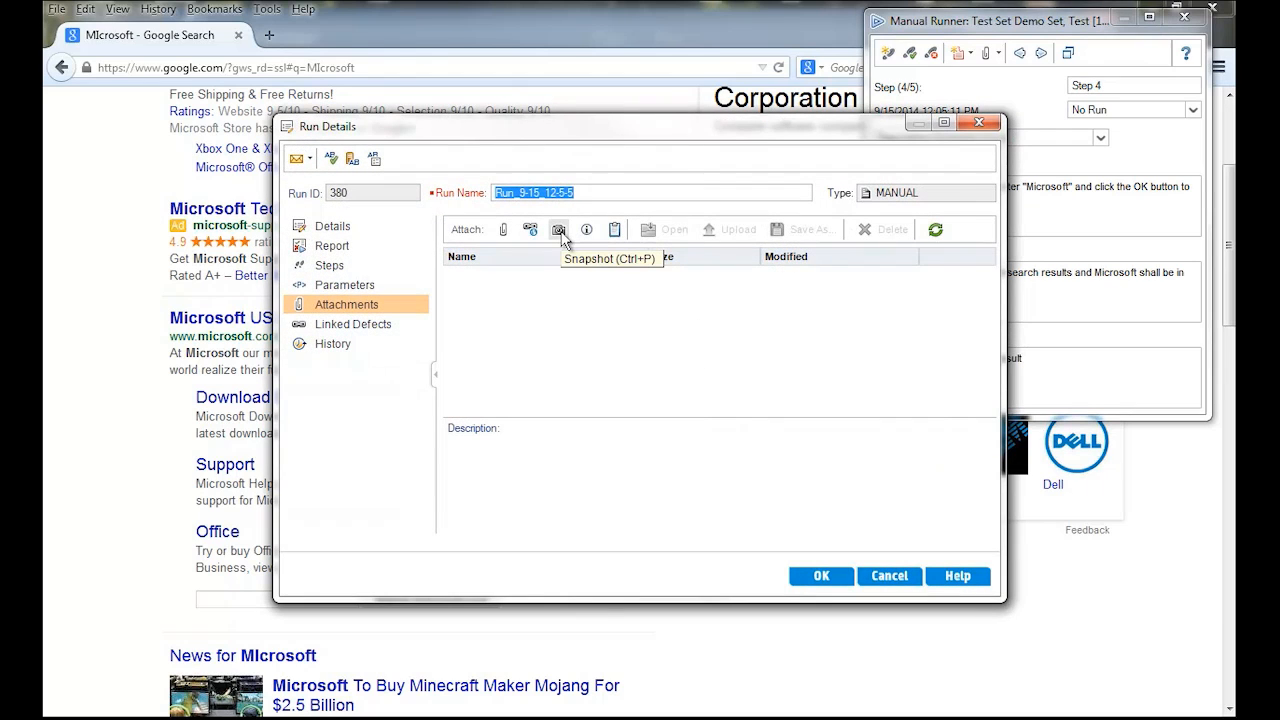
click(560, 233)
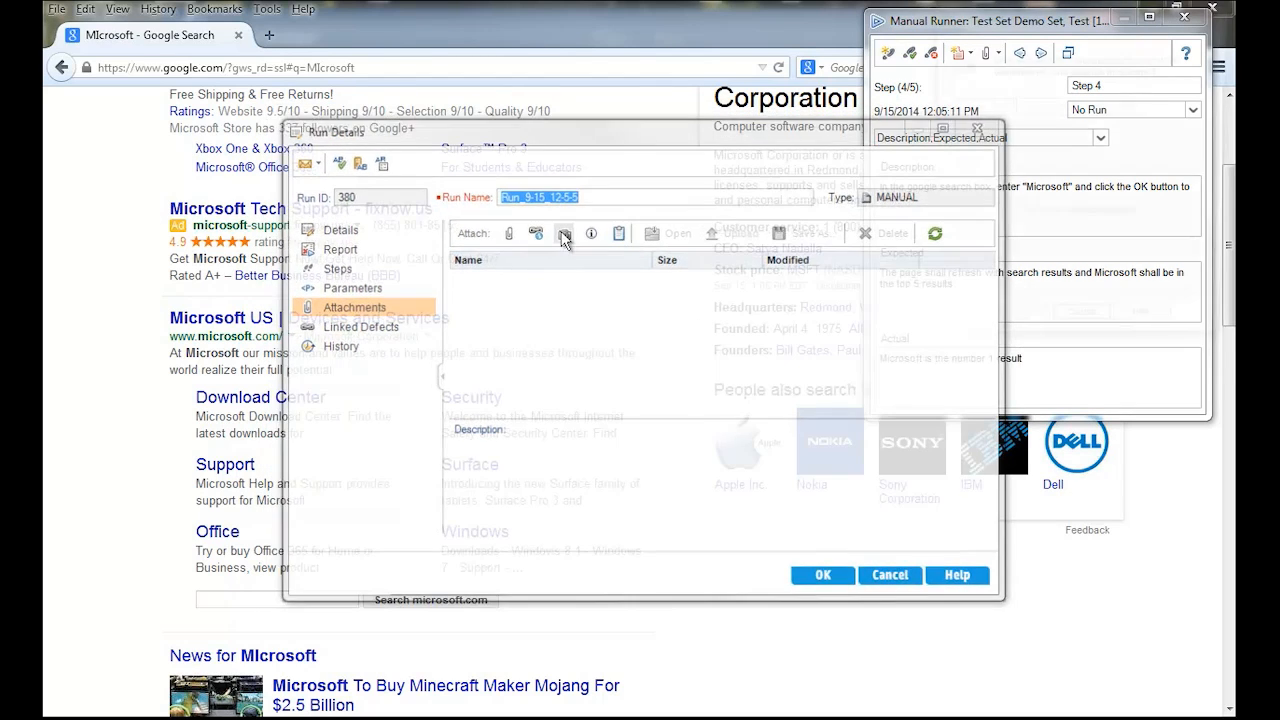
drag(955, 62, 700, 213)
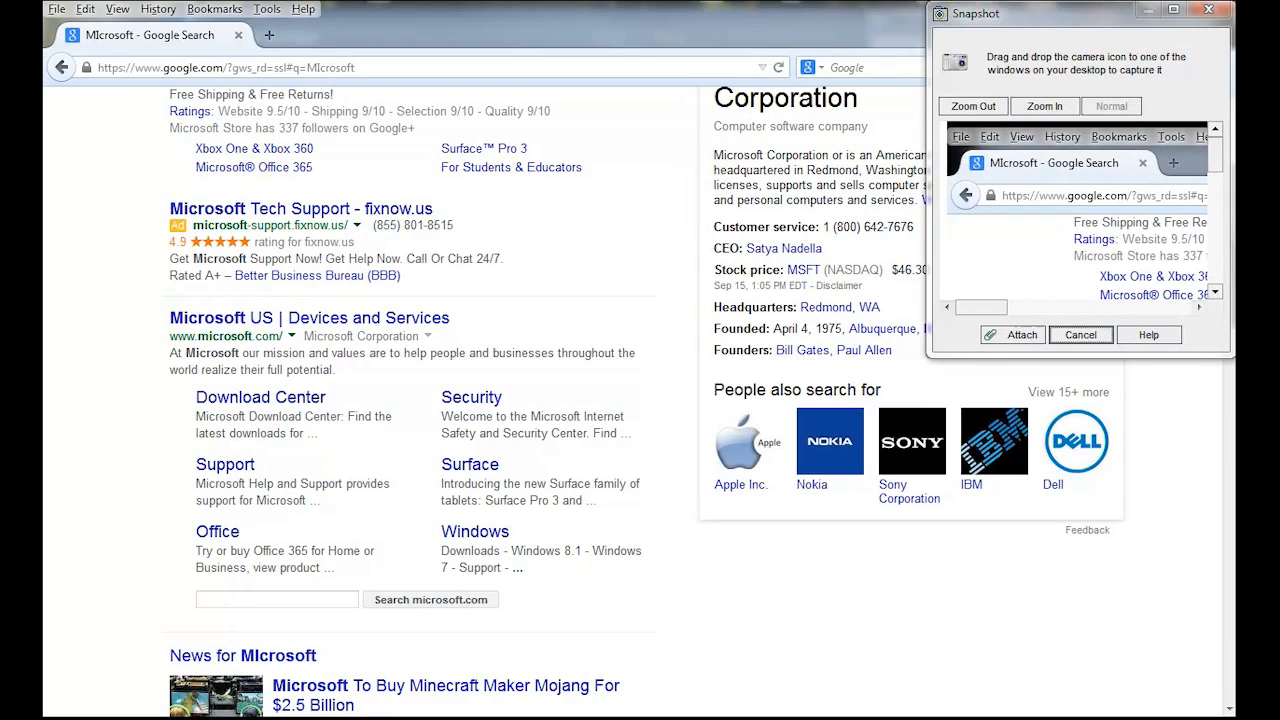
click(1022, 336)
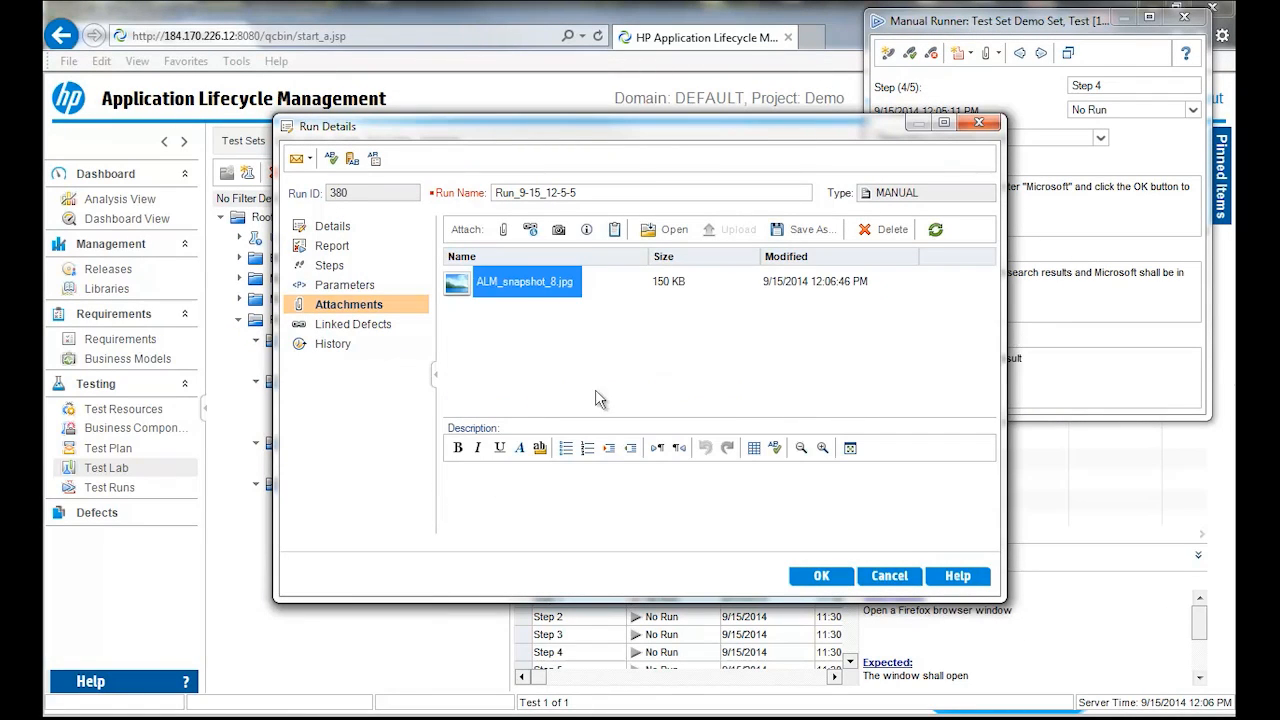
click(826, 576)
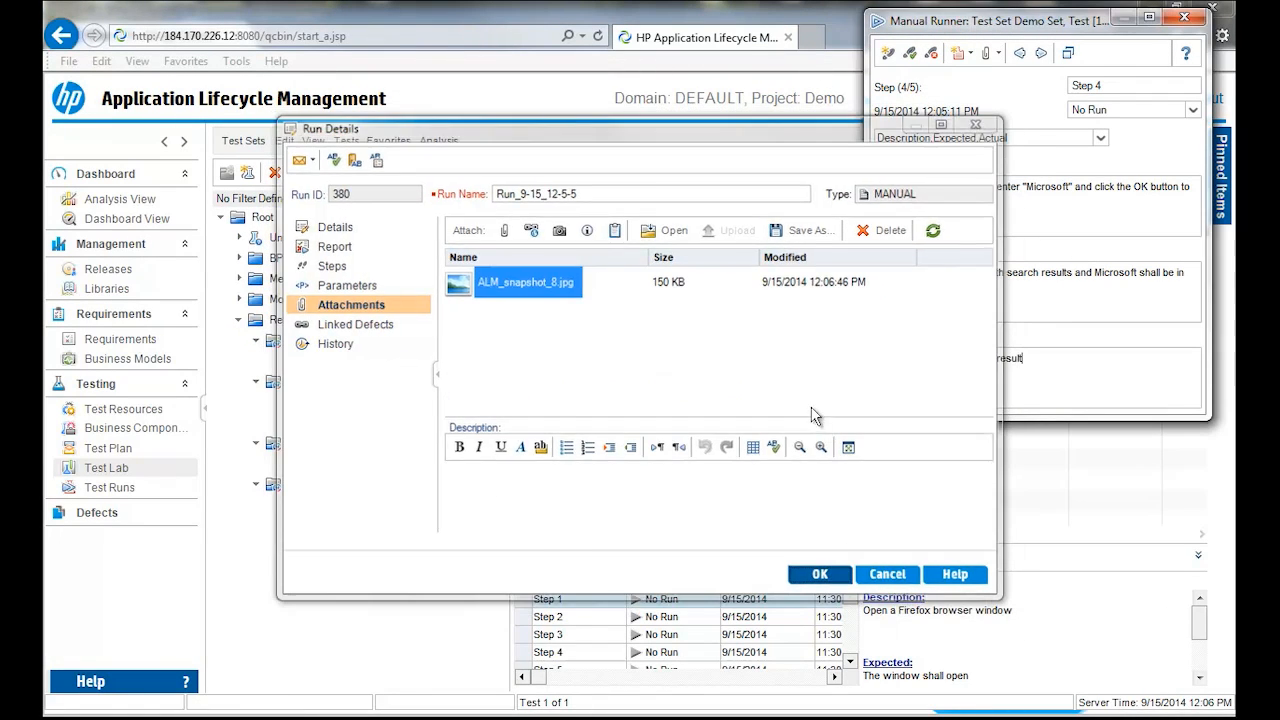
- Mark Step 4 as passed and carry out Step 5 by closing the Firefox window
click(910, 60)
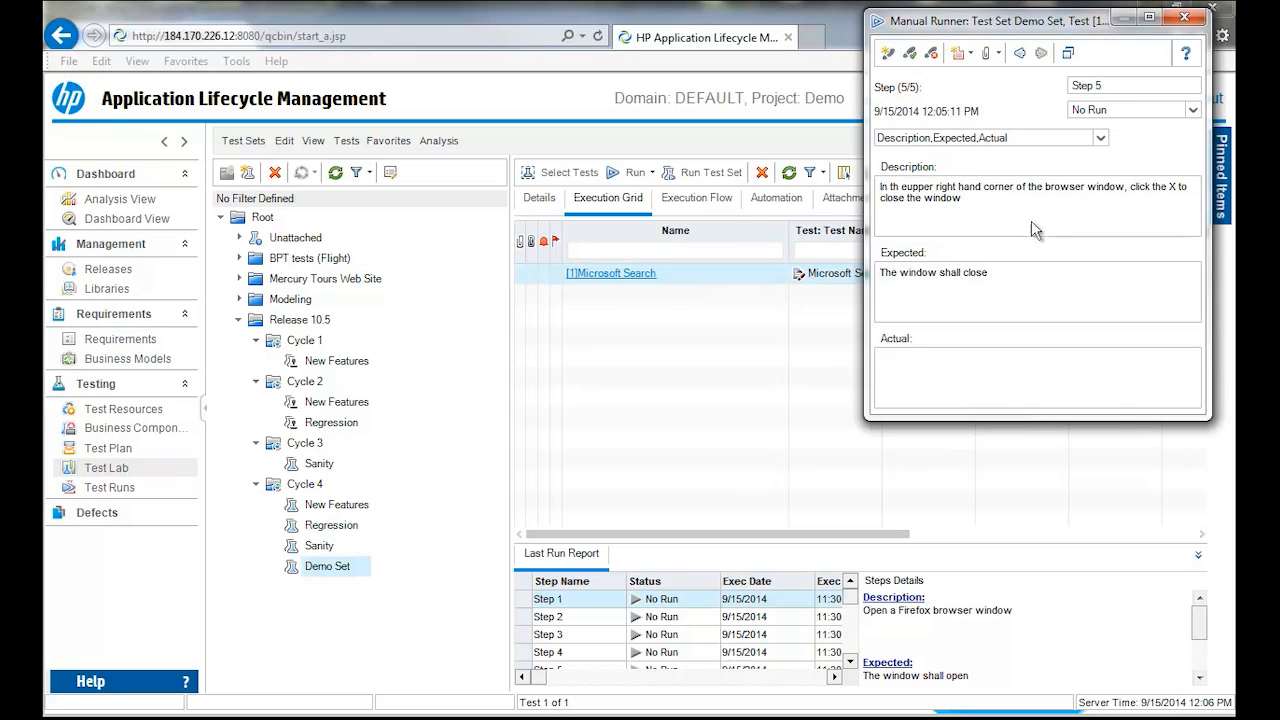
click(990, 714)
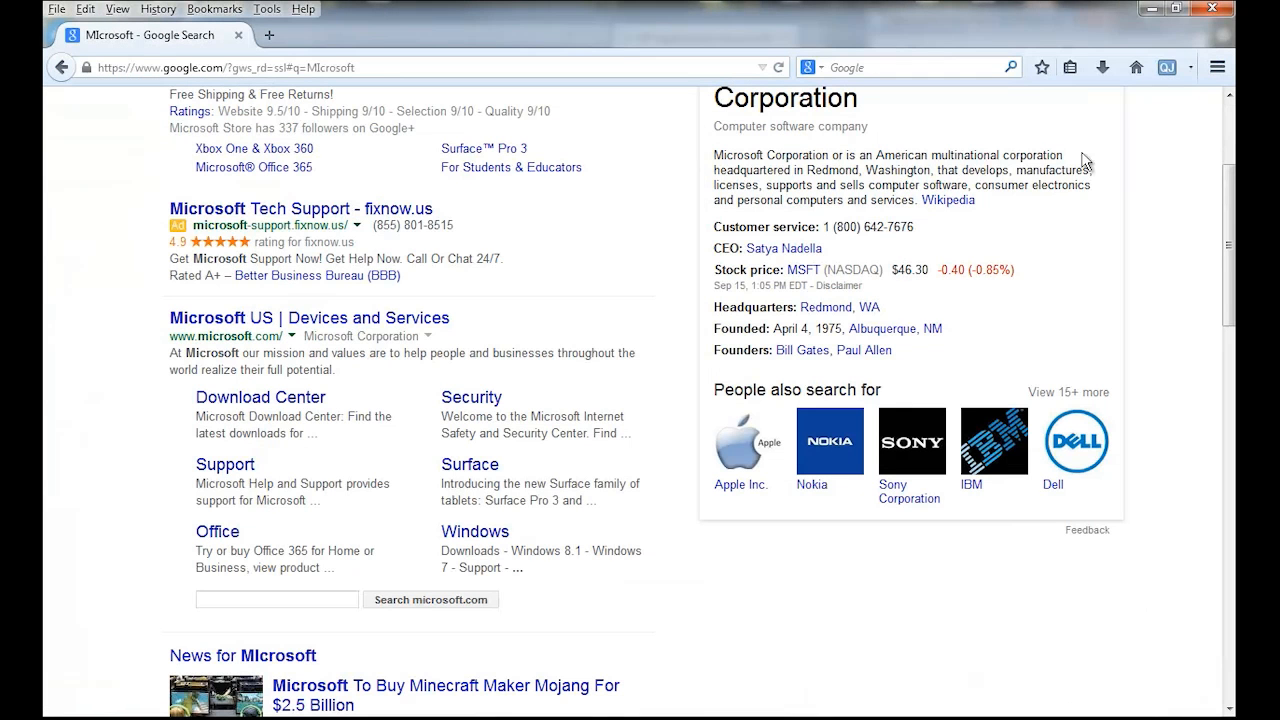
click(1215, 12)
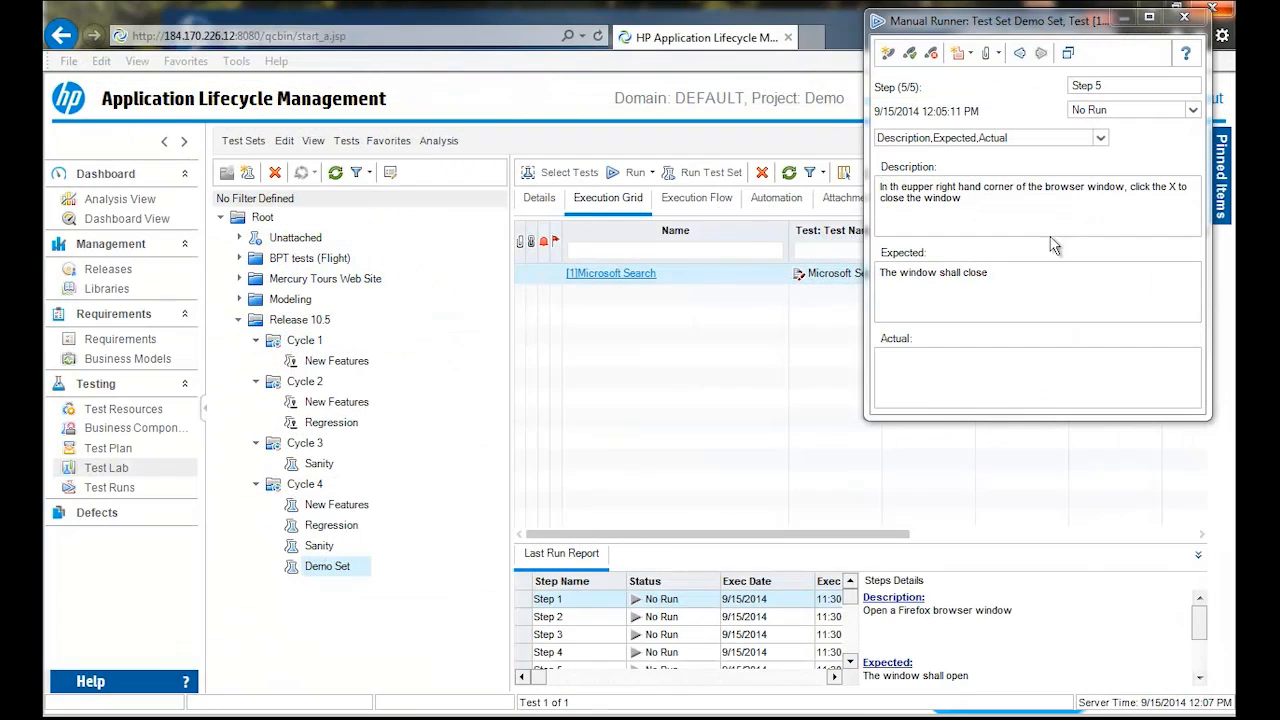
- Mark Step 5 as passed and end the run from Manual Runner's full view
click(910, 53)
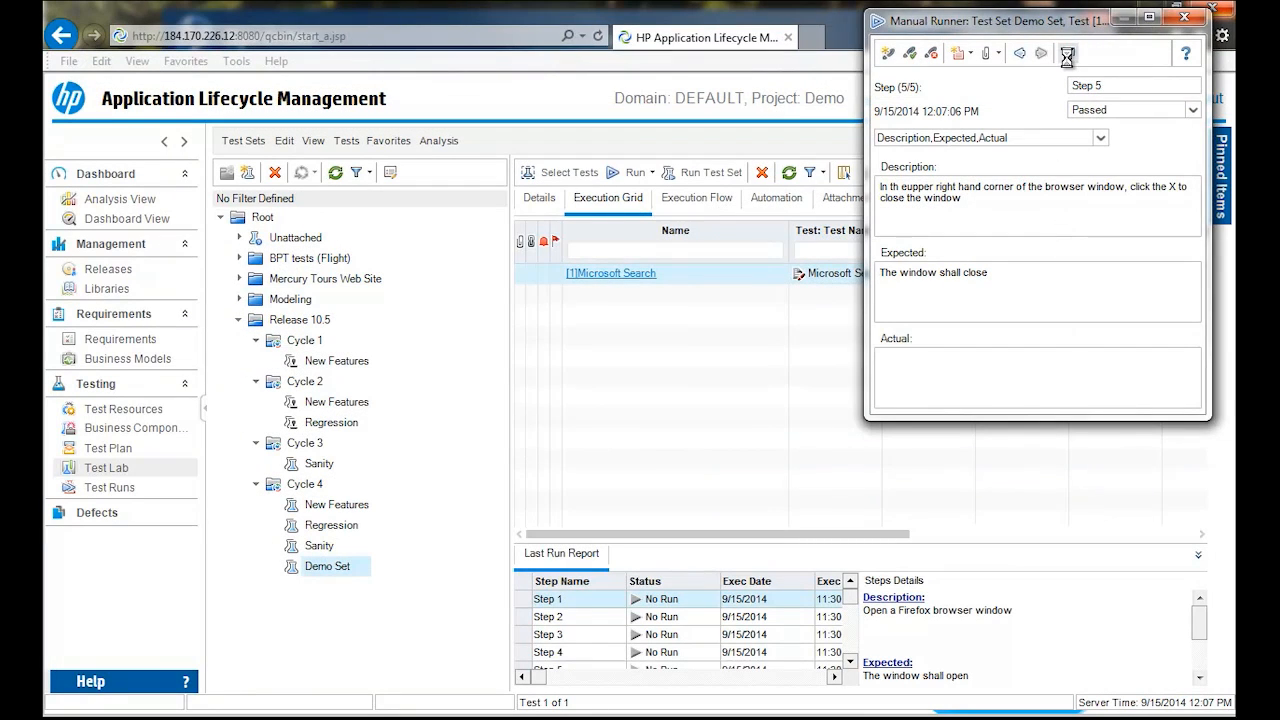
click(1068, 53)
click(739, 128)
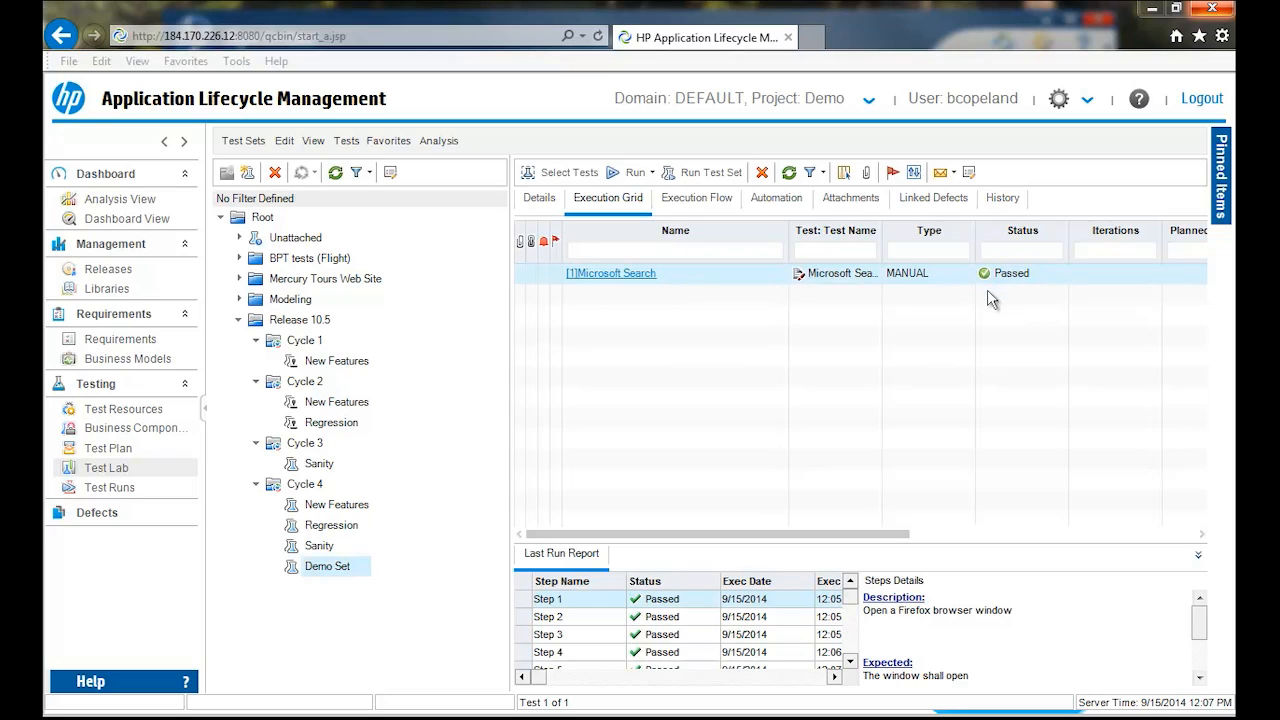
- Narrow the Name column of the execution grid and review the remaining steps in the last run report
drag(790, 245, 734, 250)
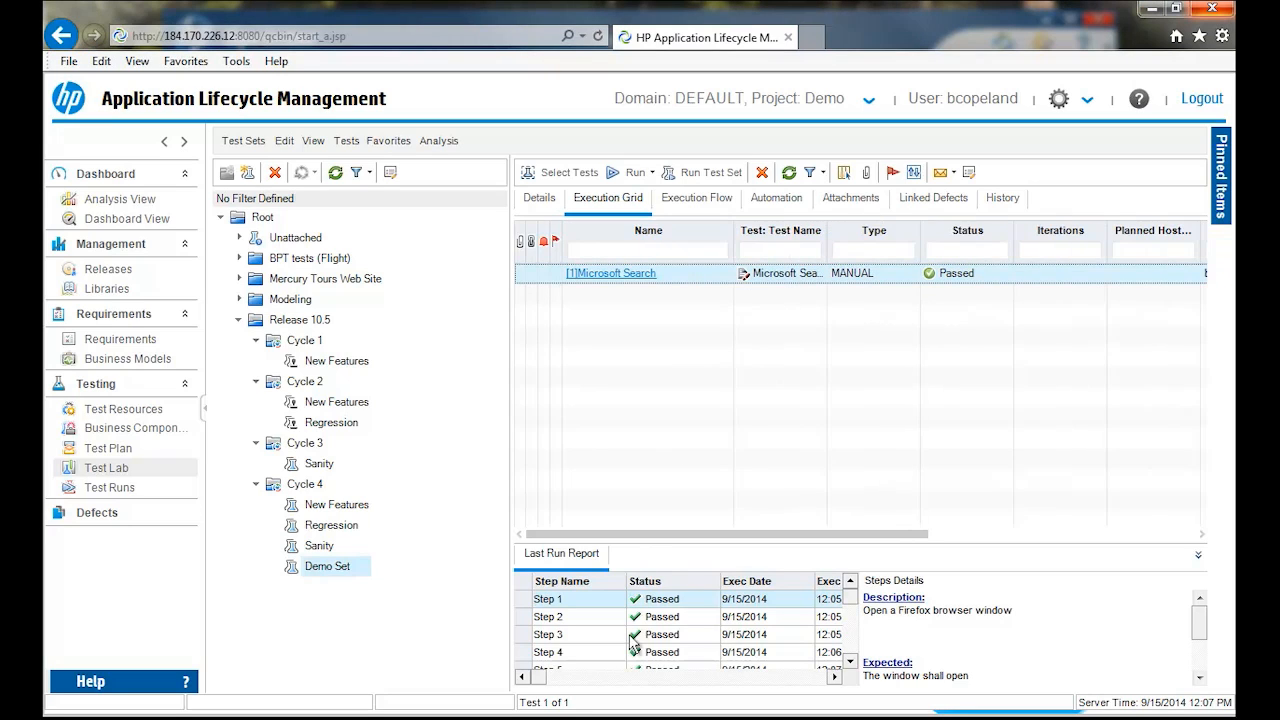
click(849, 661)
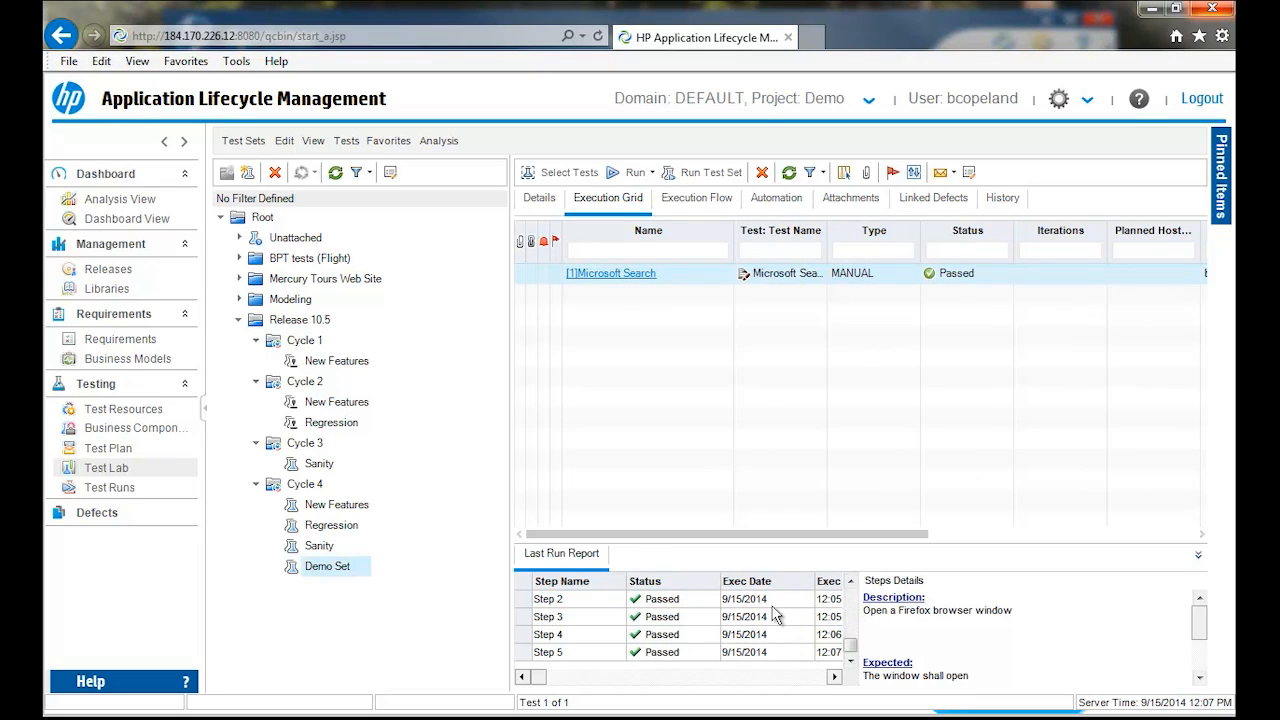
- Examine the Microsoft Search test instance's runs, including the latest run's attachment and duration, and close the details without changes
click(590, 273)
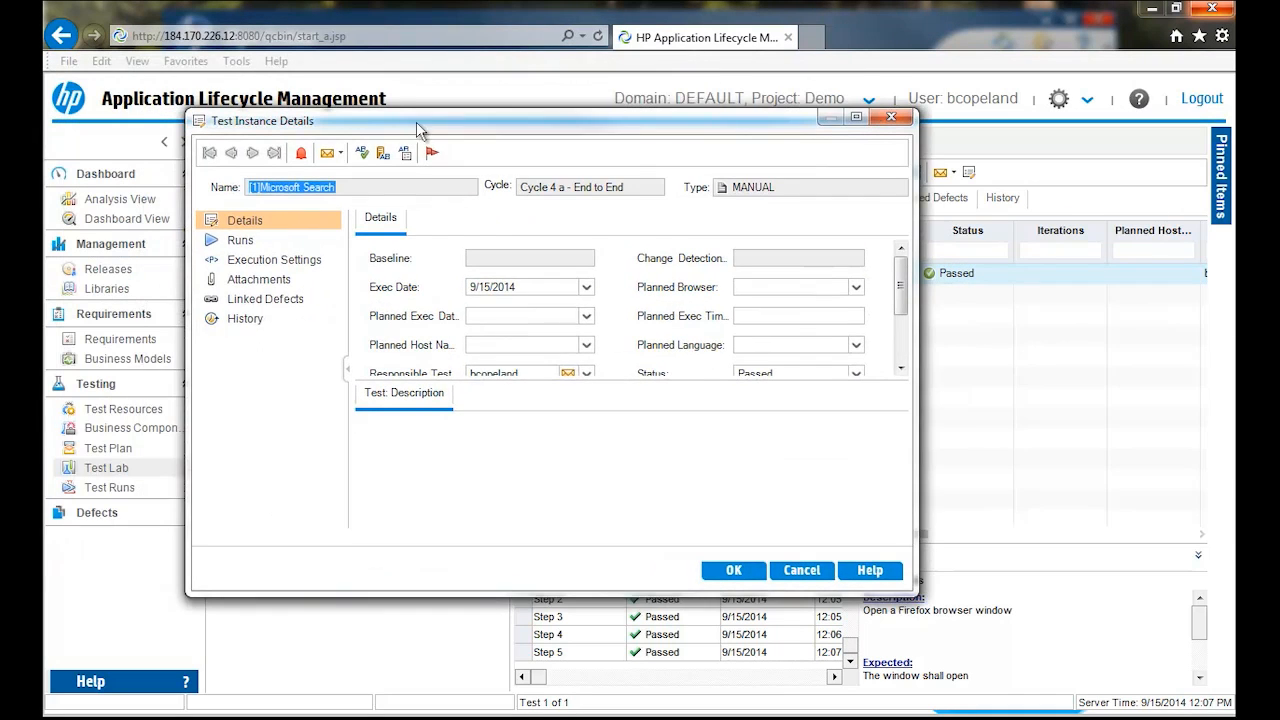
click(253, 238)
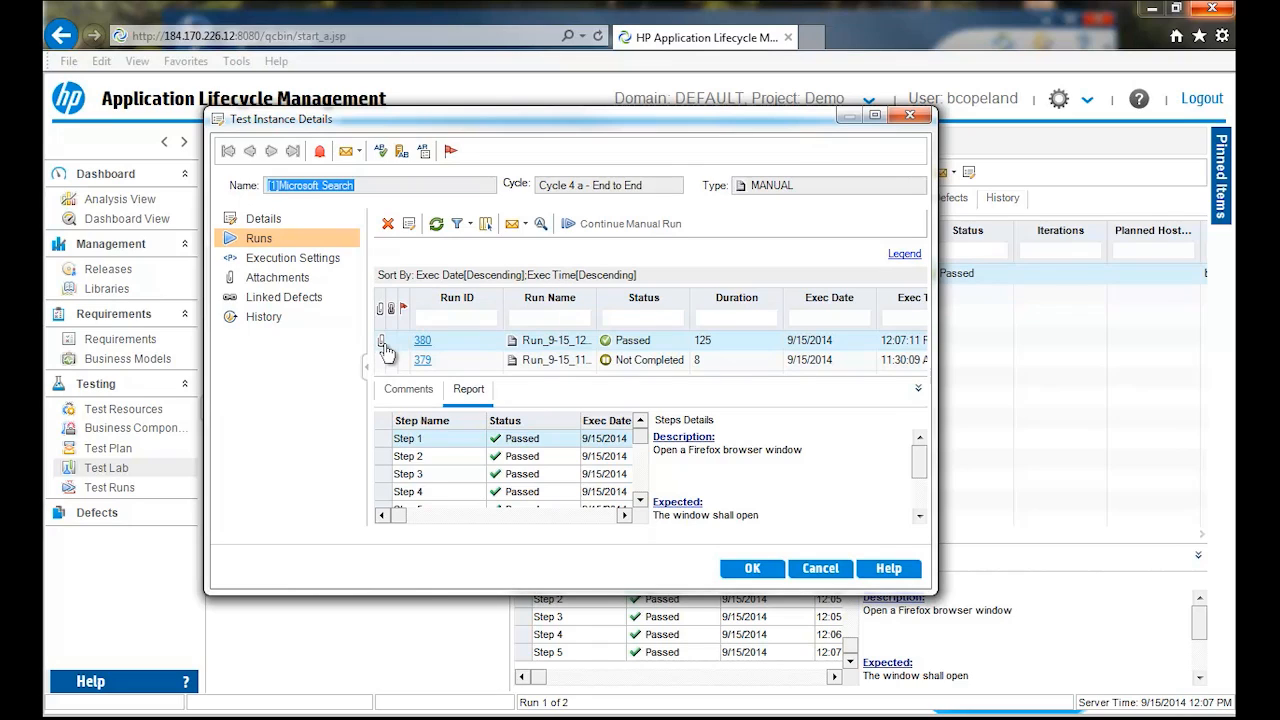
click(725, 339)
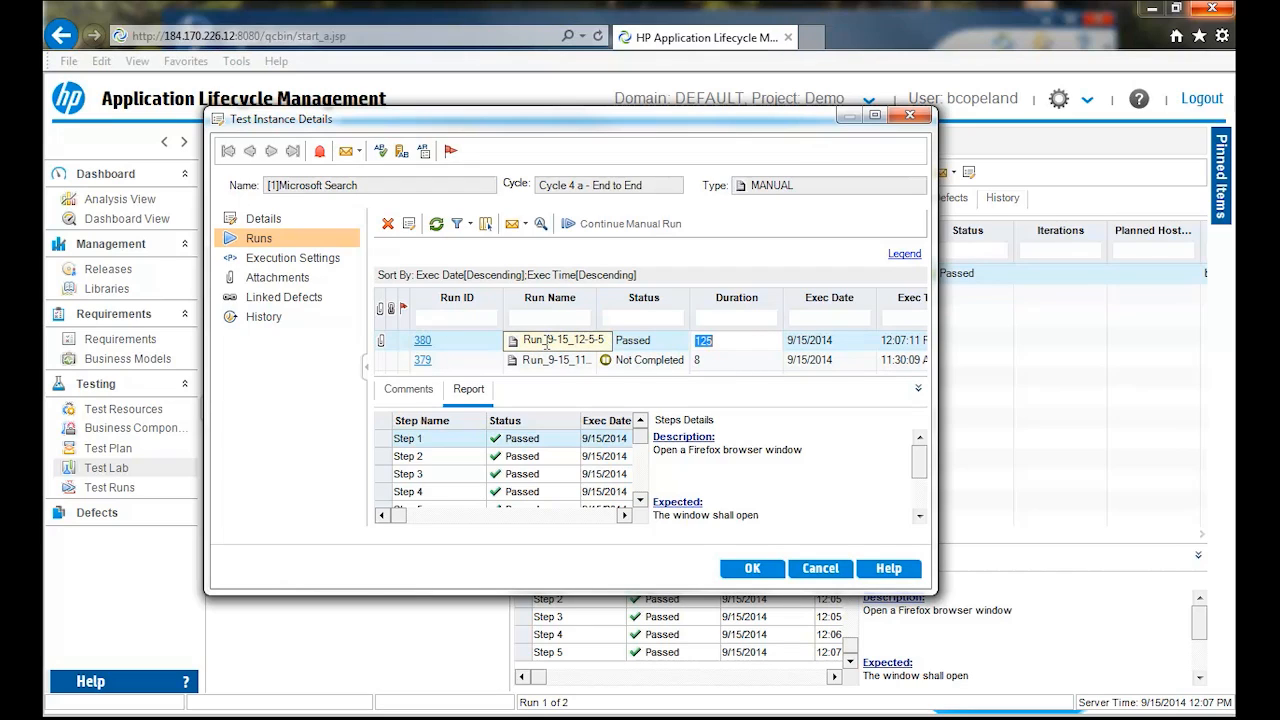
click(820, 568)
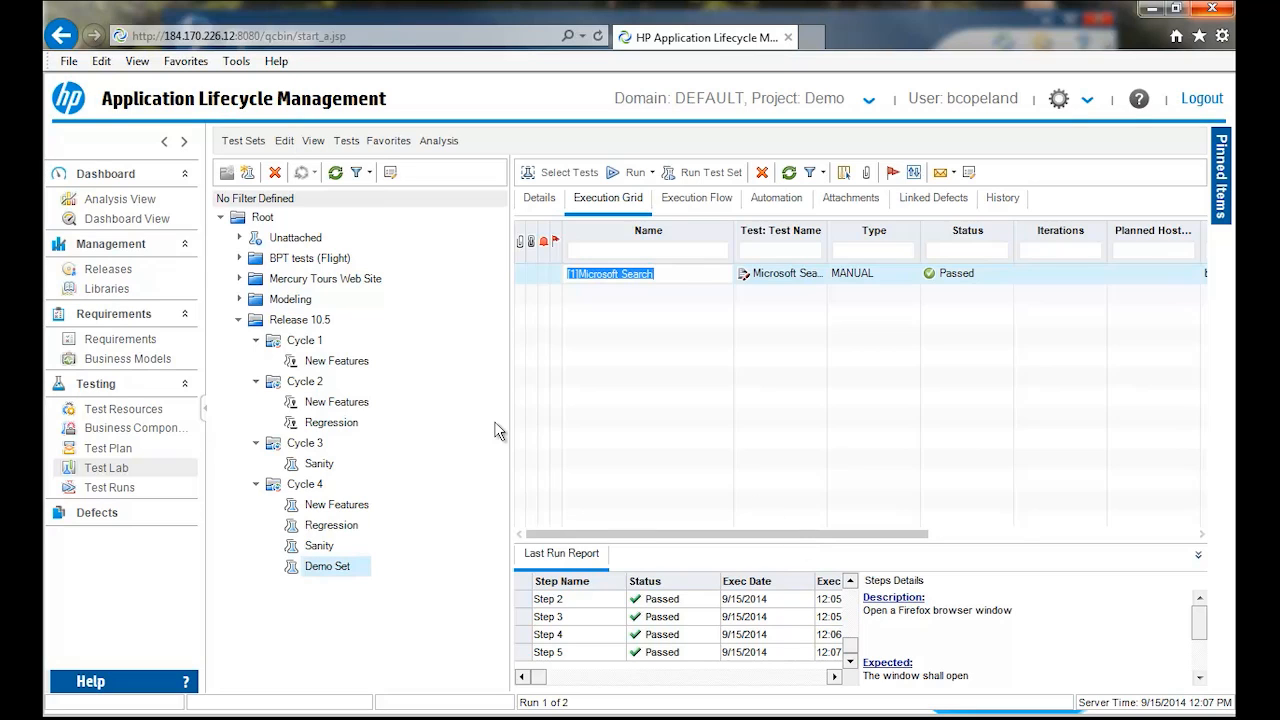
- Open the project's test runs and examine the duration and attachment of the latest Microsoft Search run
click(128, 488)
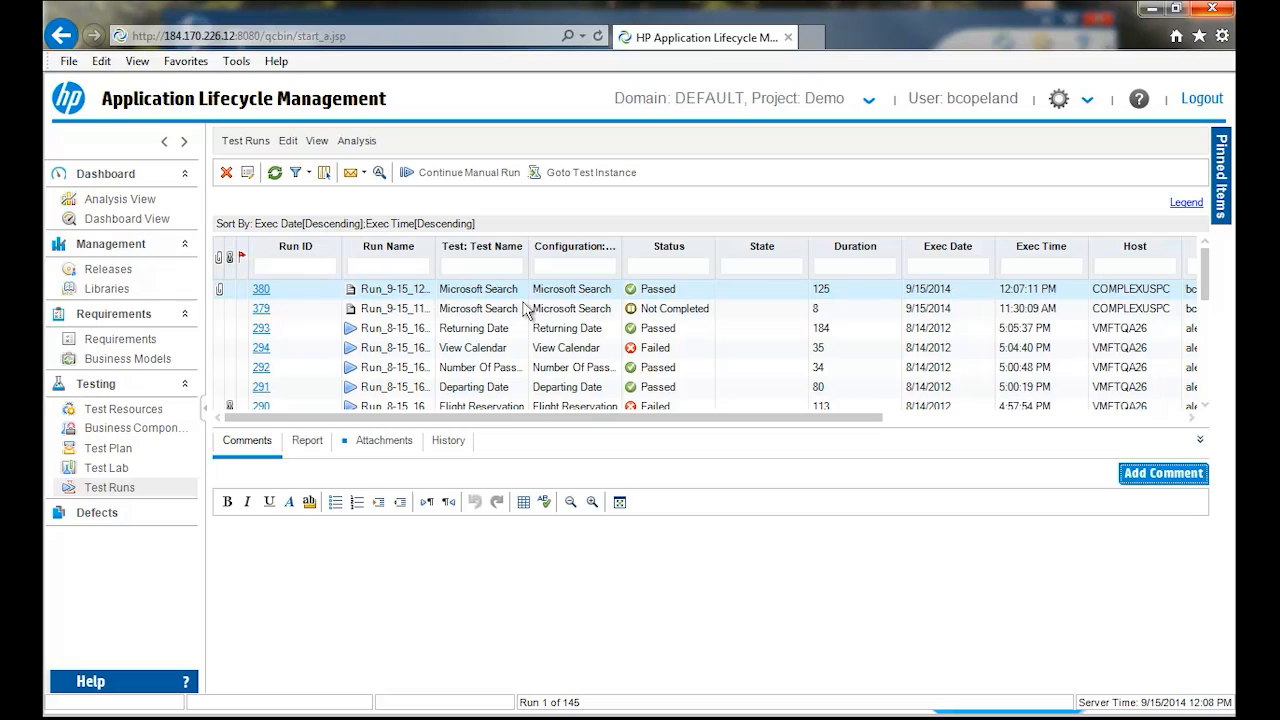
click(840, 288)
click(840, 288)
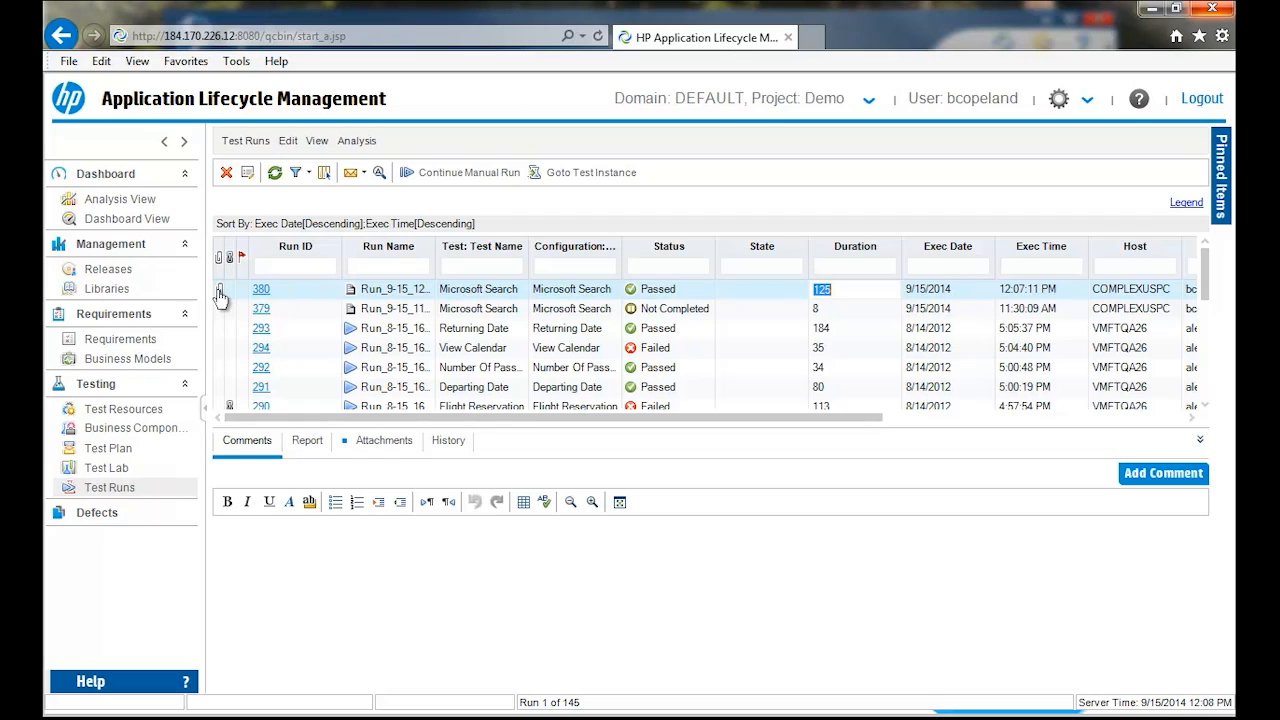
- Go to the Demo project's defects, look through the fields of a new defect form, and close it without submitting
click(98, 516)
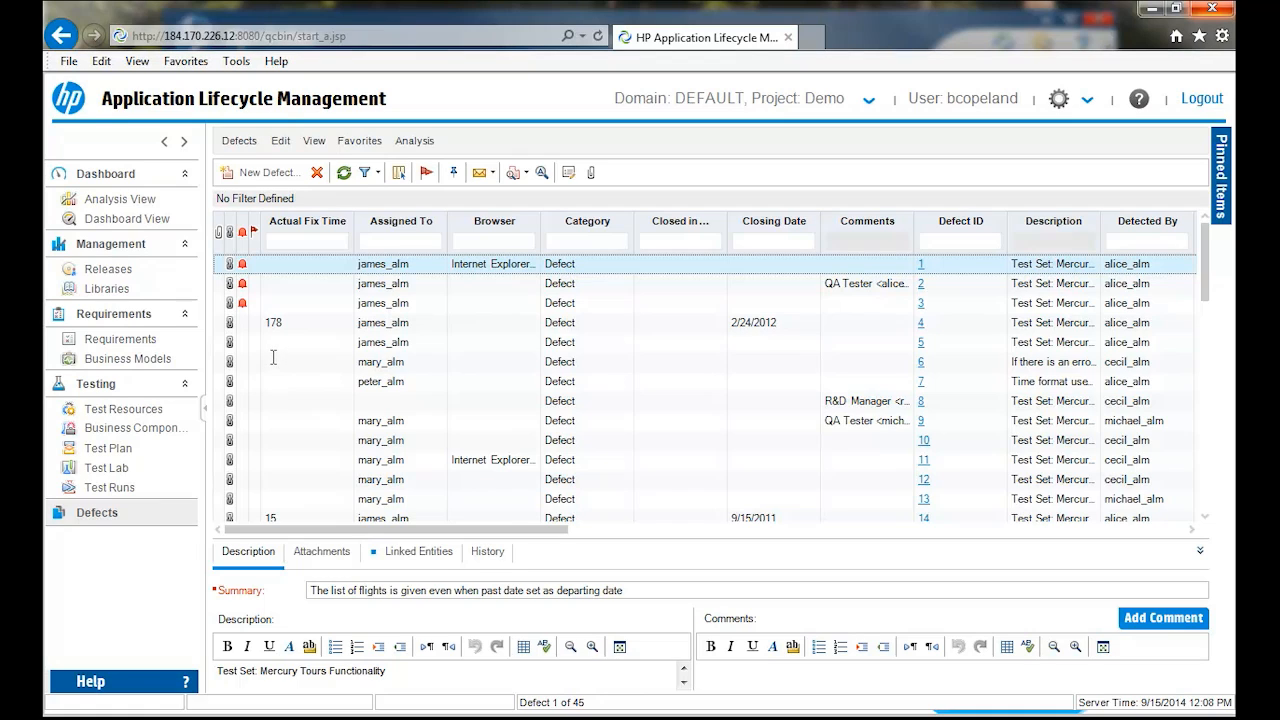
click(258, 174)
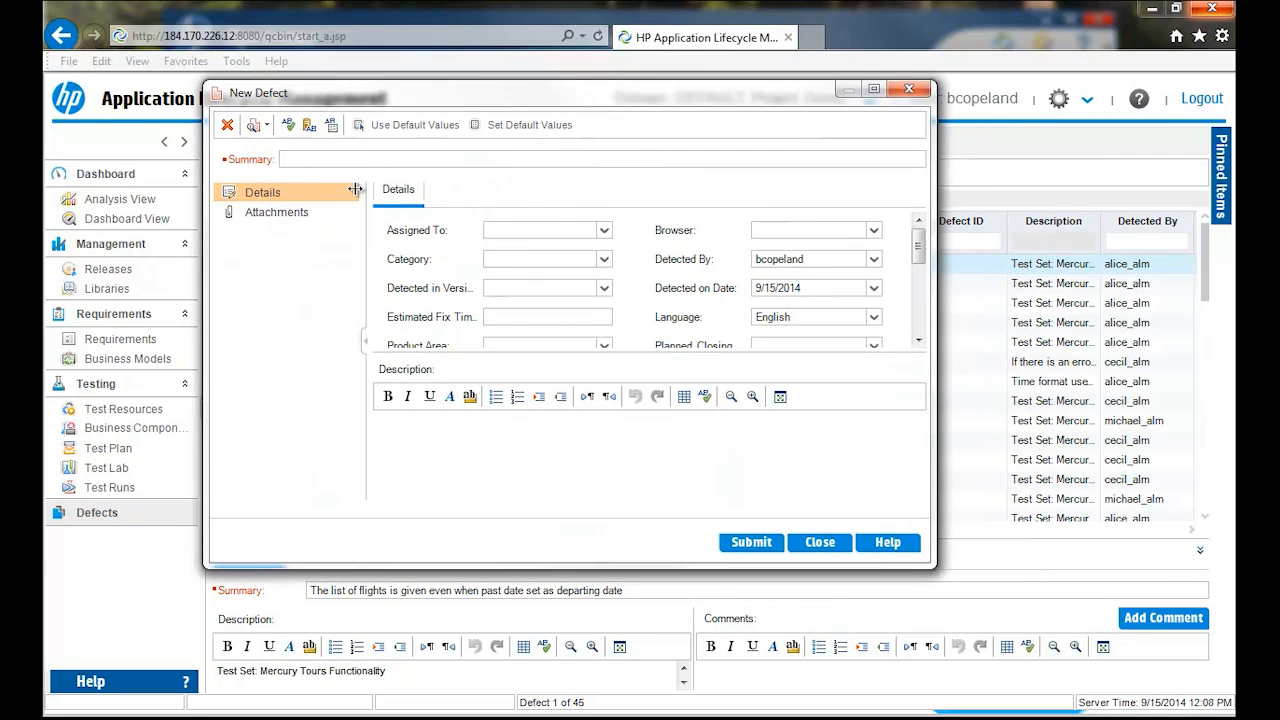
drag(917, 256, 918, 222)
click(827, 542)
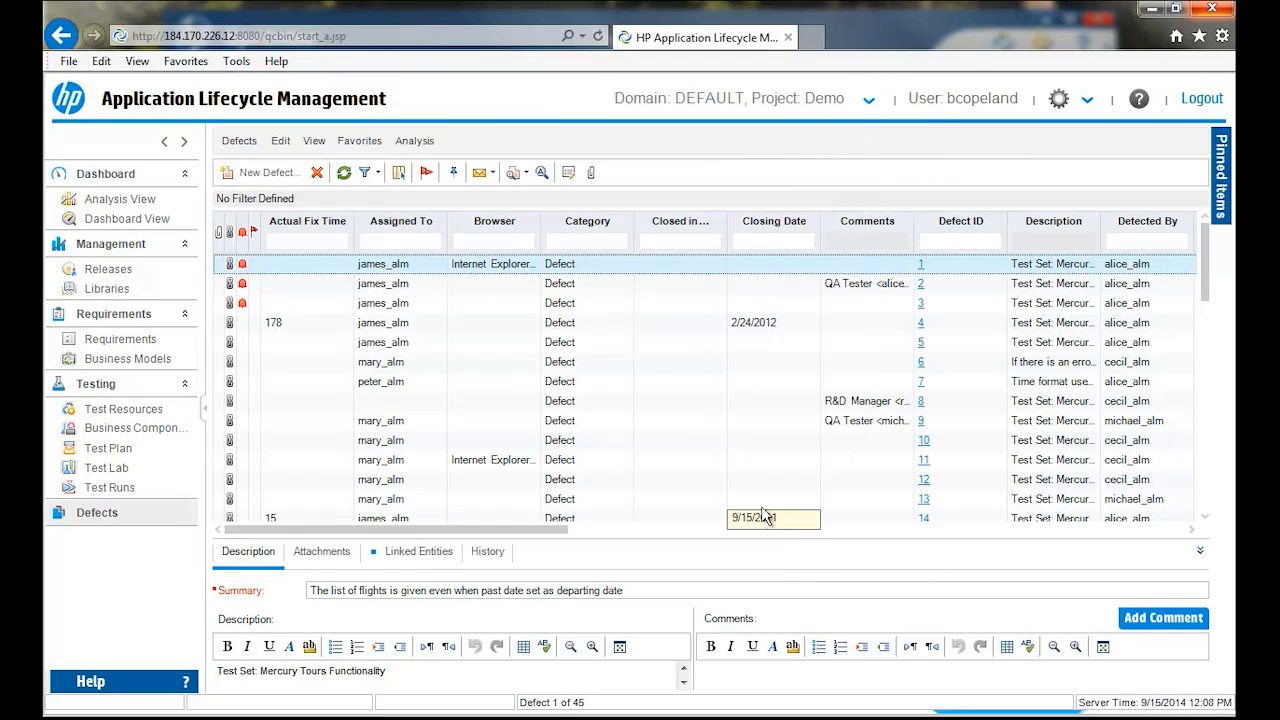
- Switch to the Healthcare_Accel_Demo project in the DEMO domain
click(869, 101)
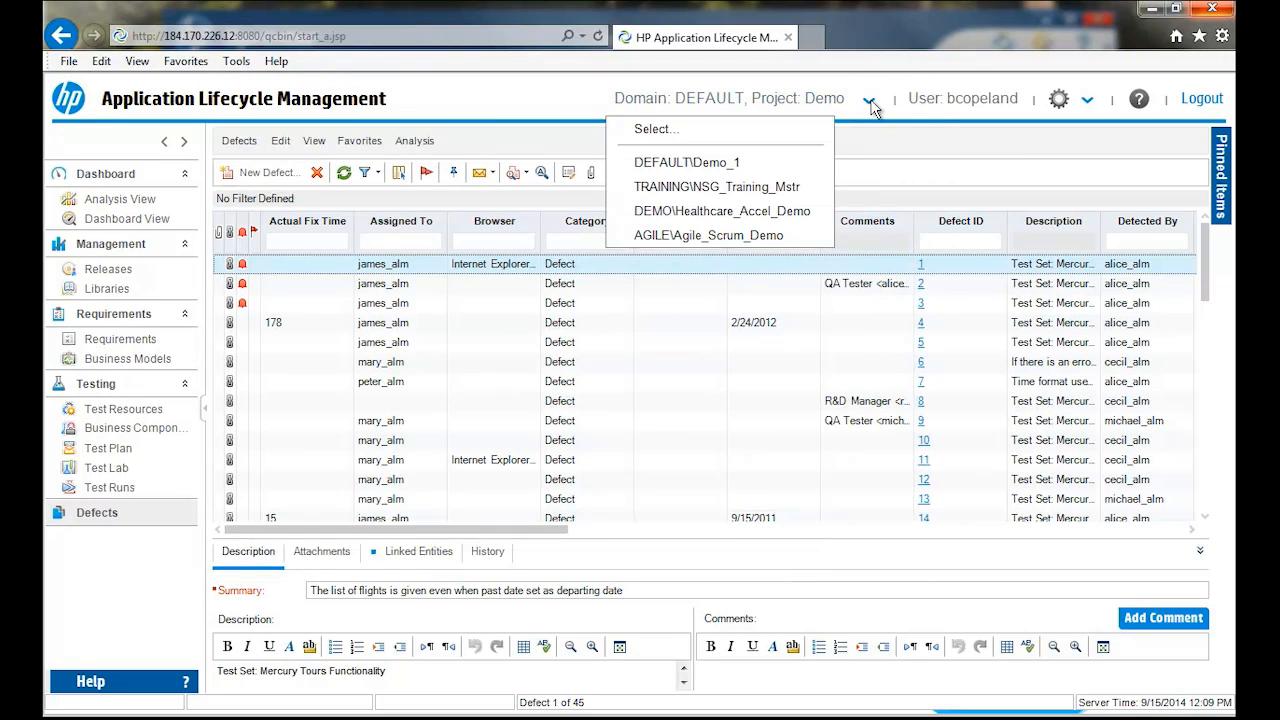
click(870, 103)
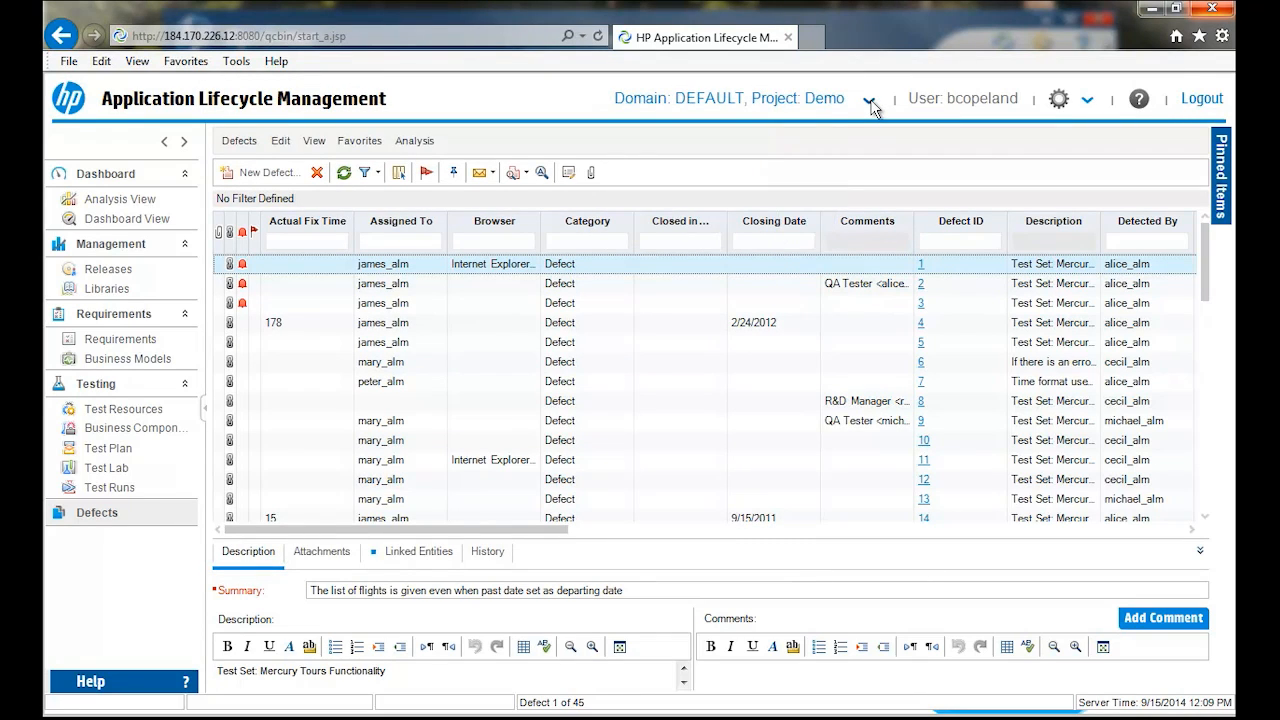
click(870, 104)
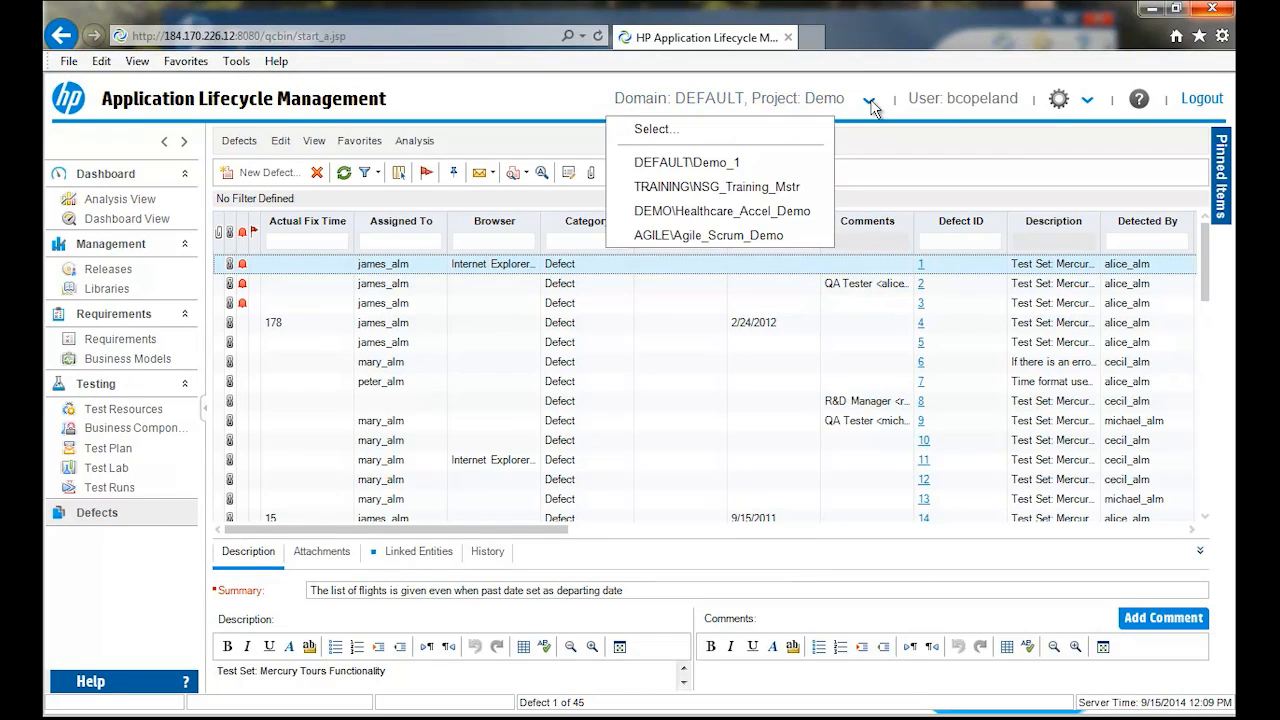
click(735, 214)
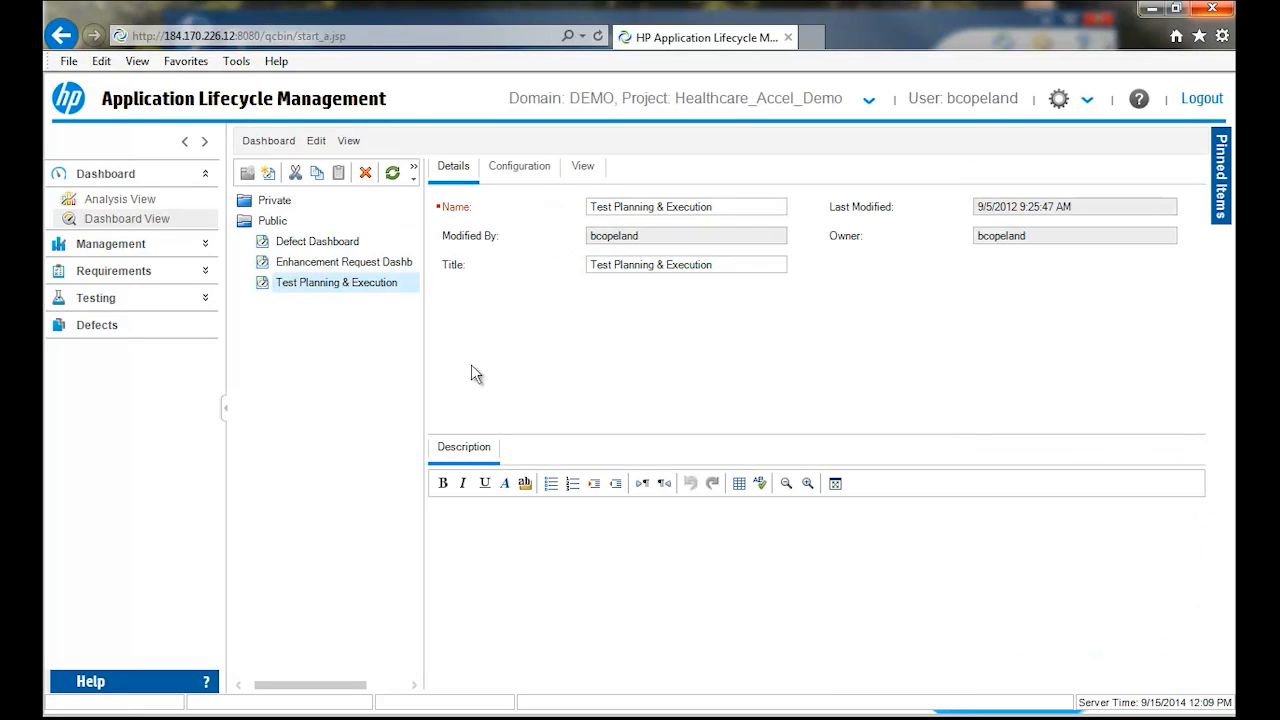
- Go to the Healthcare_Accel_Demo project's defects and open a new defect form to examine its Summary and Description fields
click(106, 325)
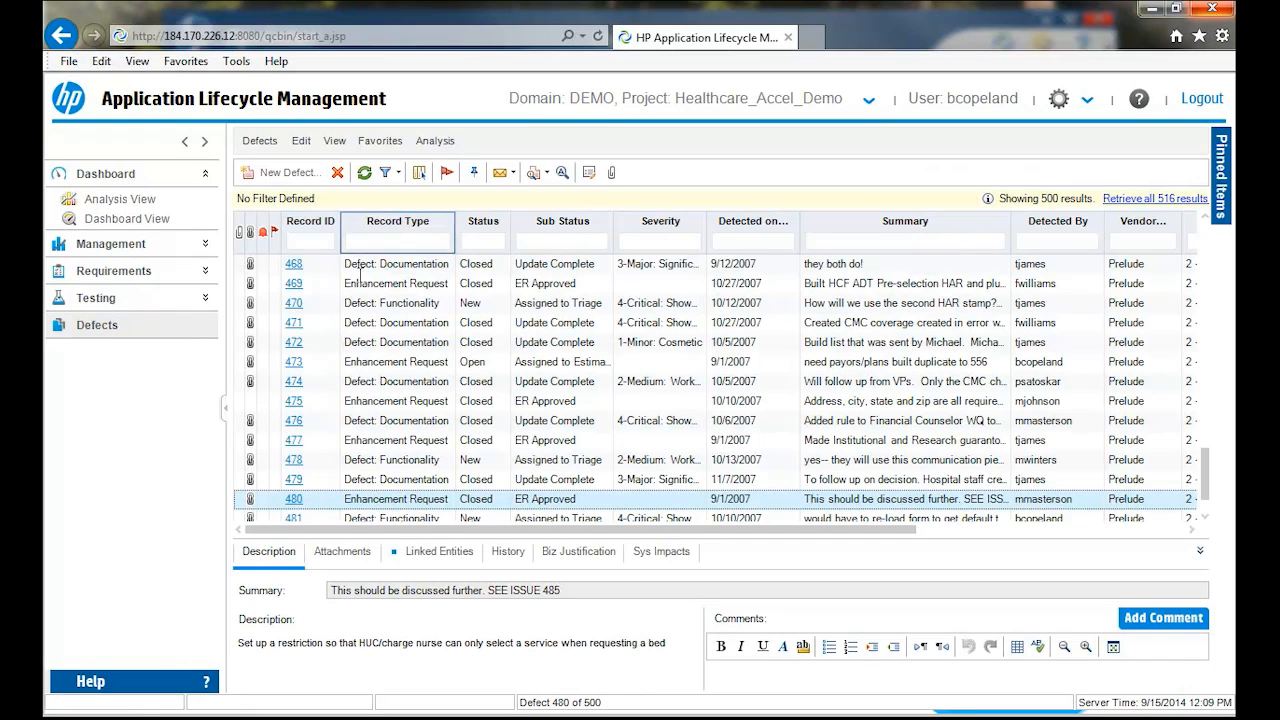
click(277, 176)
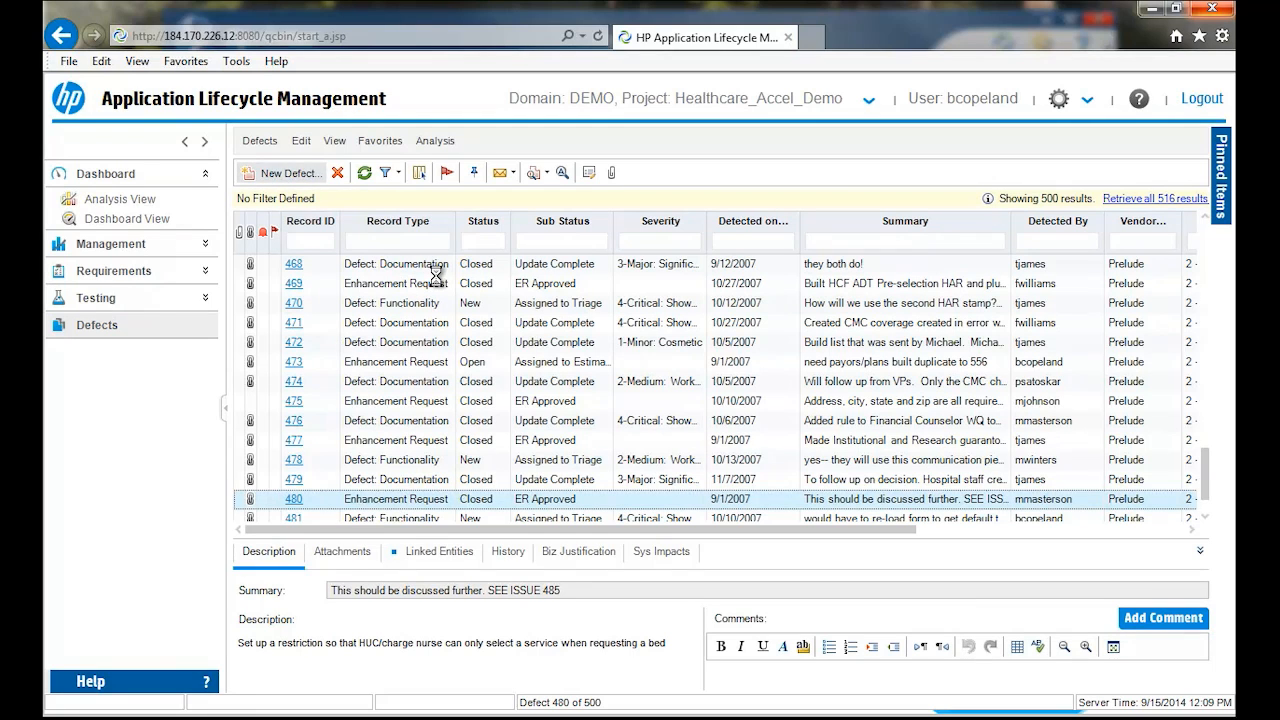
drag(1232, 125, 204, 56)
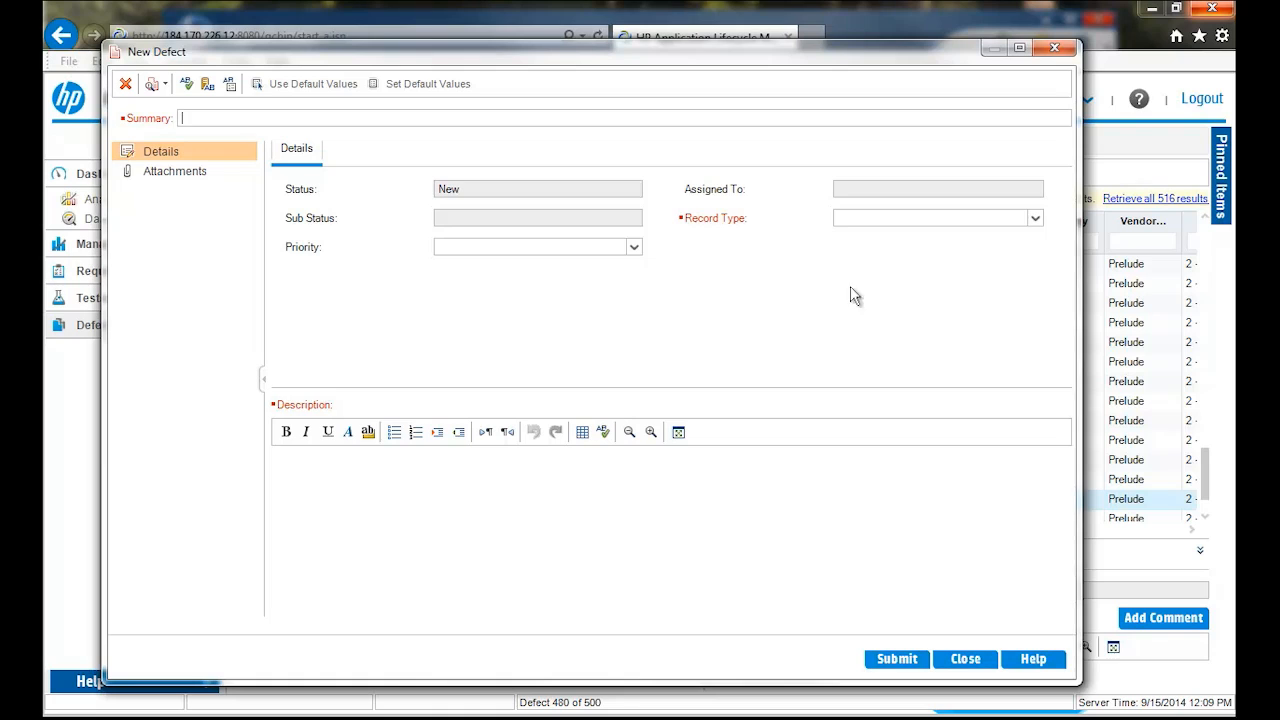
key(Tab)
click(328, 118)
click(398, 479)
- Choose Defect: Functionality as the new defect's record type, examine the required fields, close the form without submitting and browse the defect list
click(1035, 219)
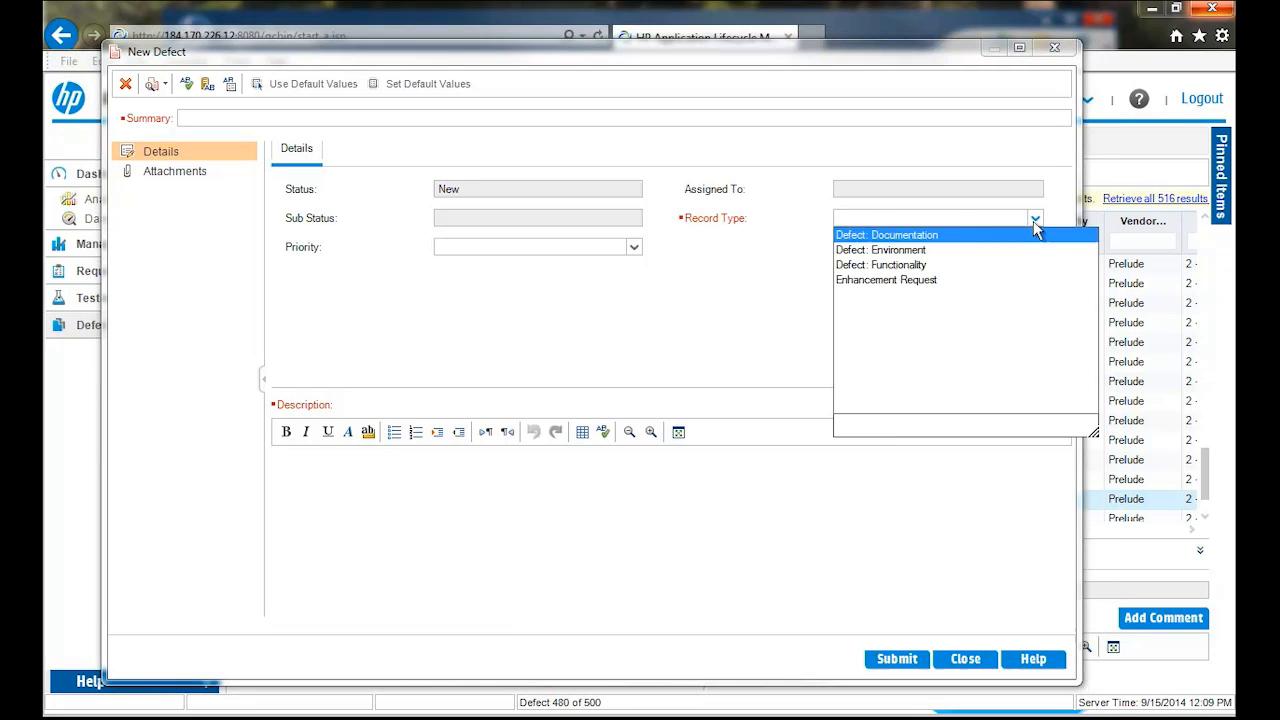
click(866, 266)
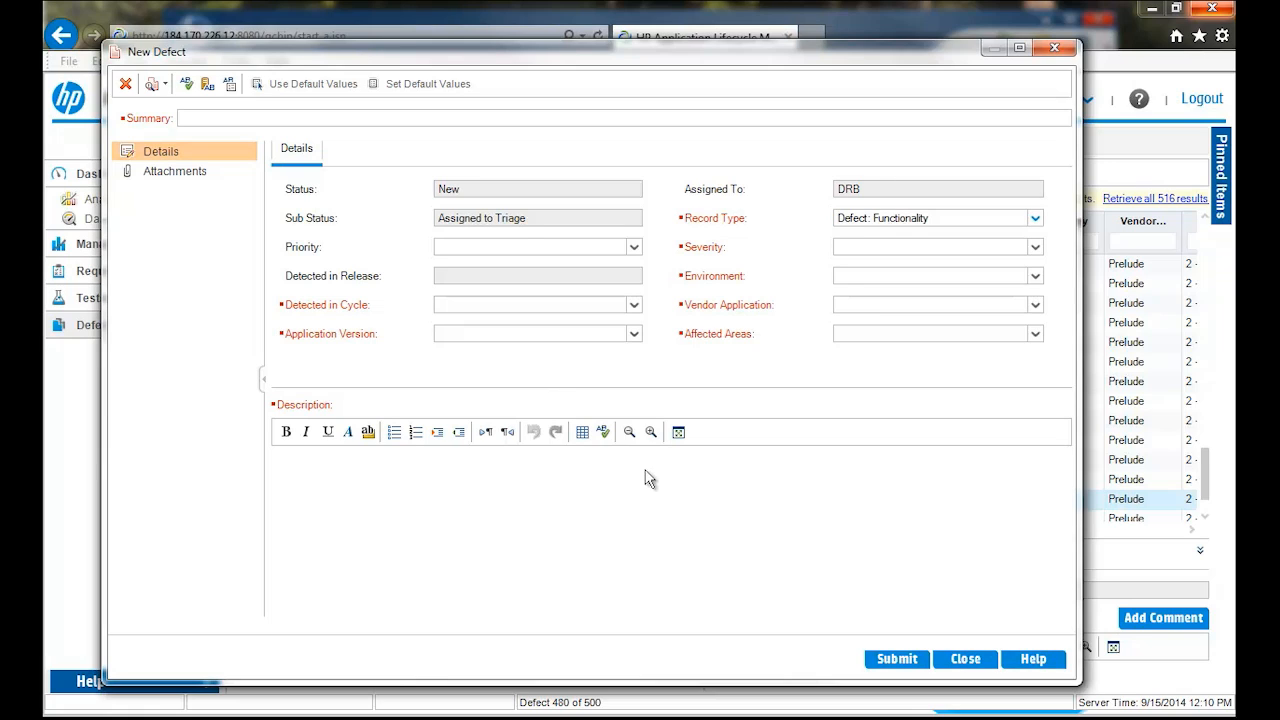
click(965, 659)
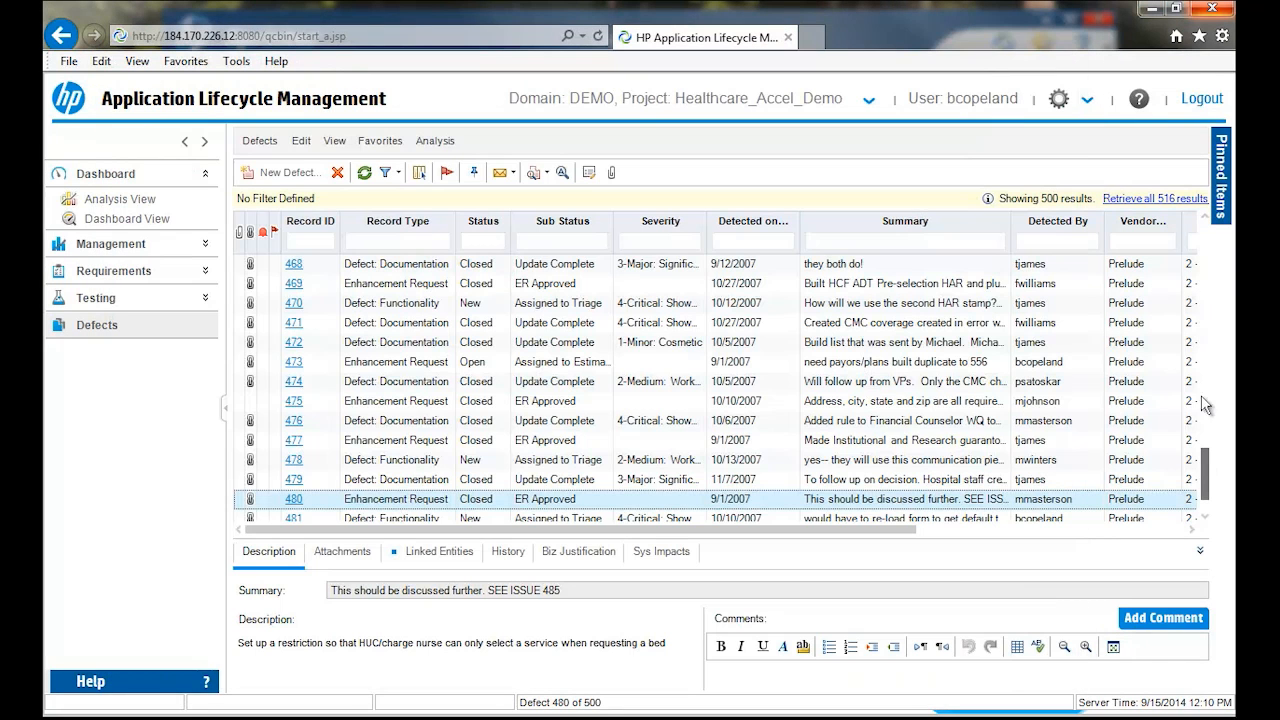
drag(1203, 460, 1210, 516)
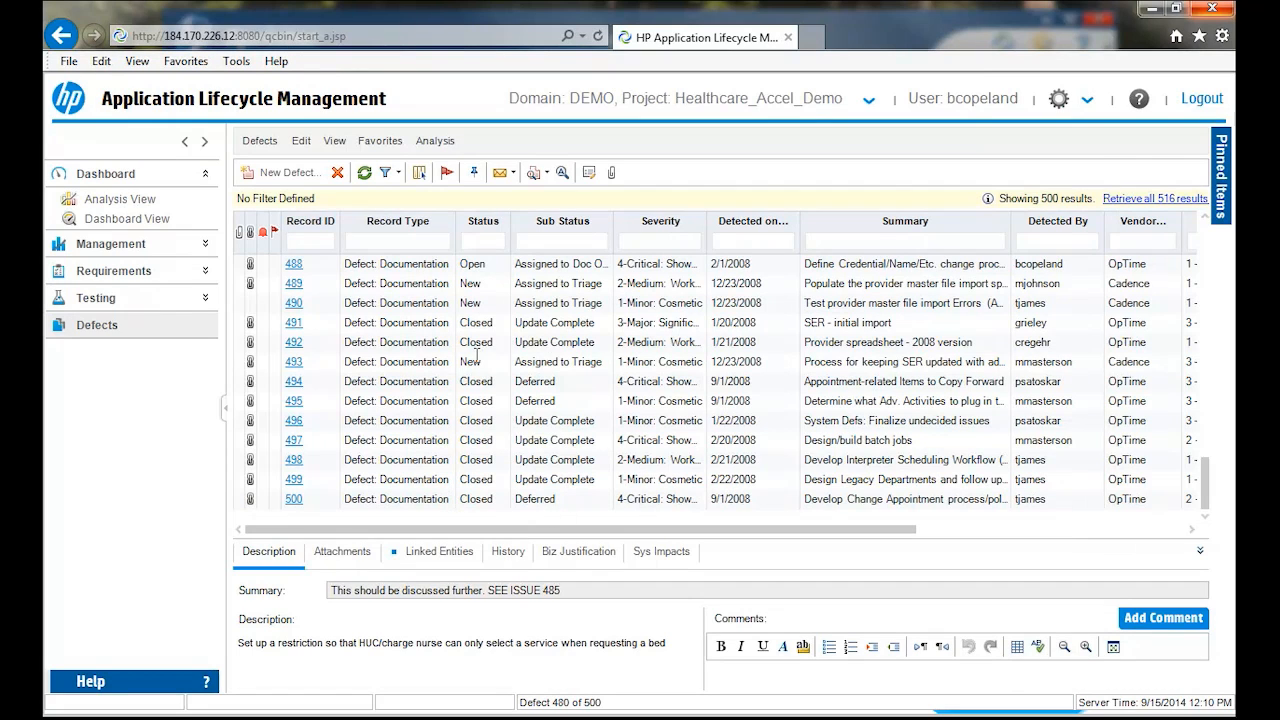
- Open the details of defect 493, examine its required fields such as Document Title, and close them without saving
click(519, 357)
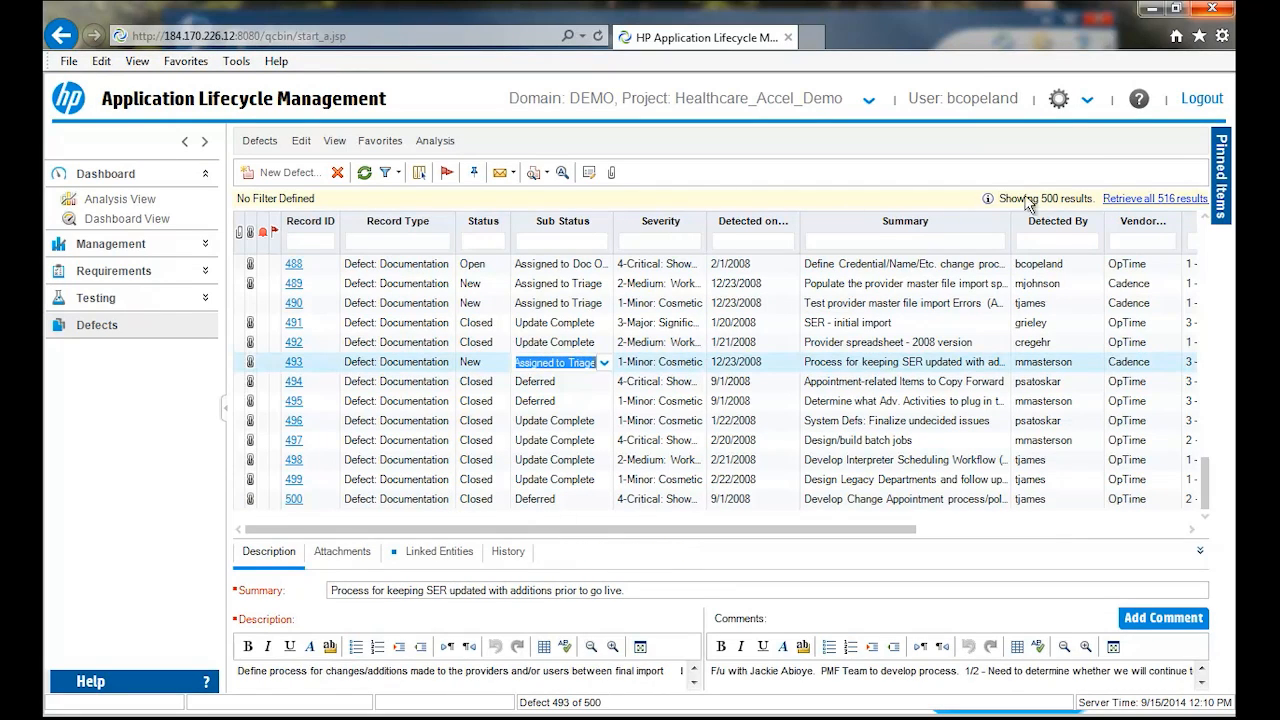
click(586, 175)
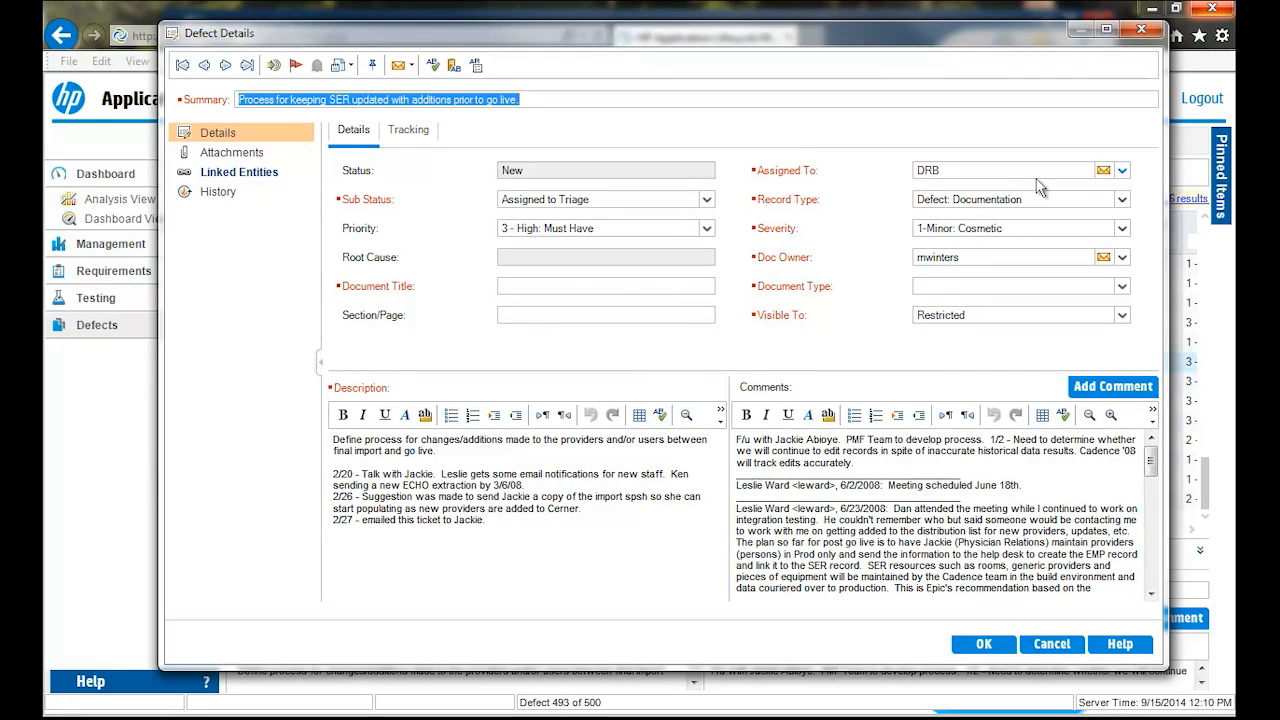
click(572, 285)
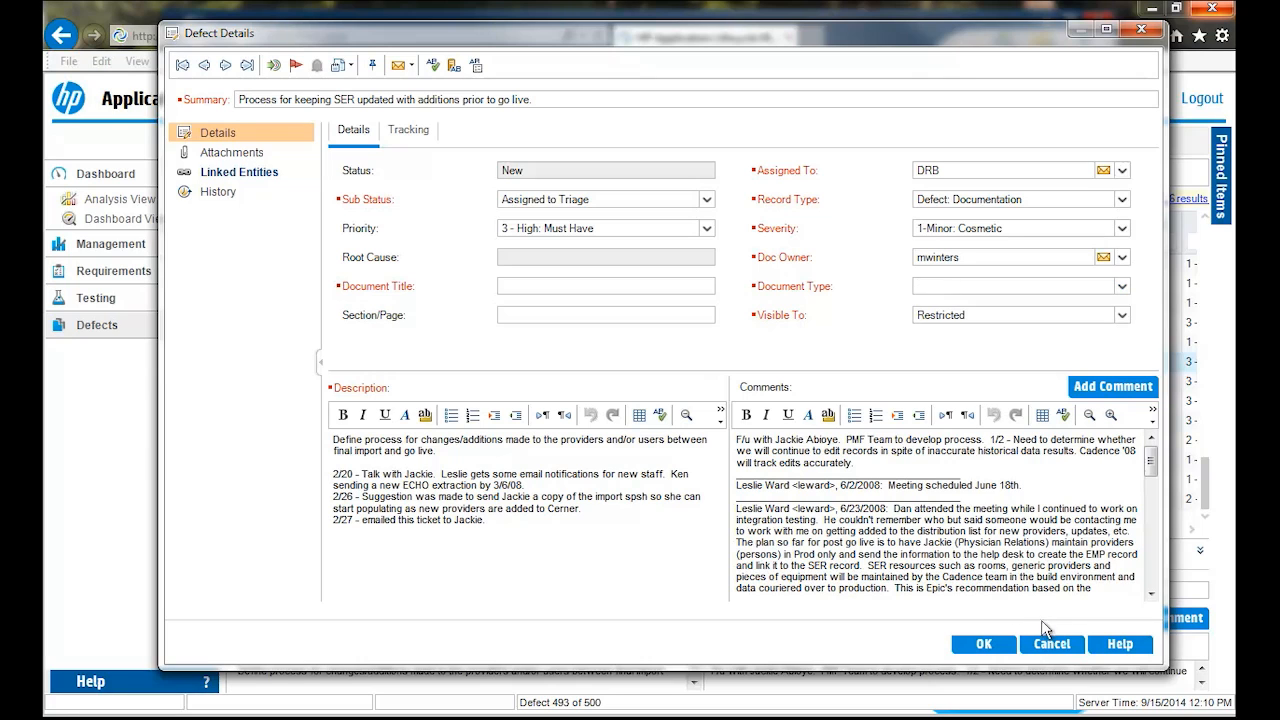
click(1051, 643)
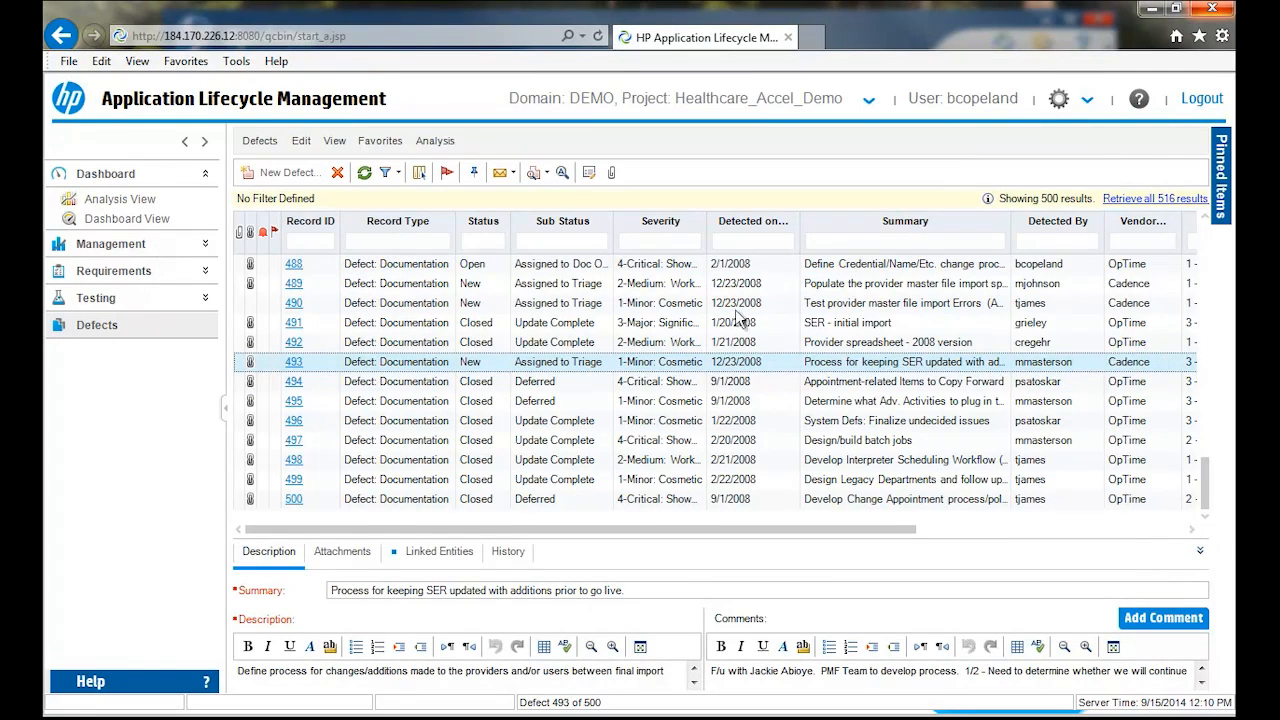
- Retrieve all defects, open the details of the defect "Google search engine fails to load" and review its fields
click(1176, 199)
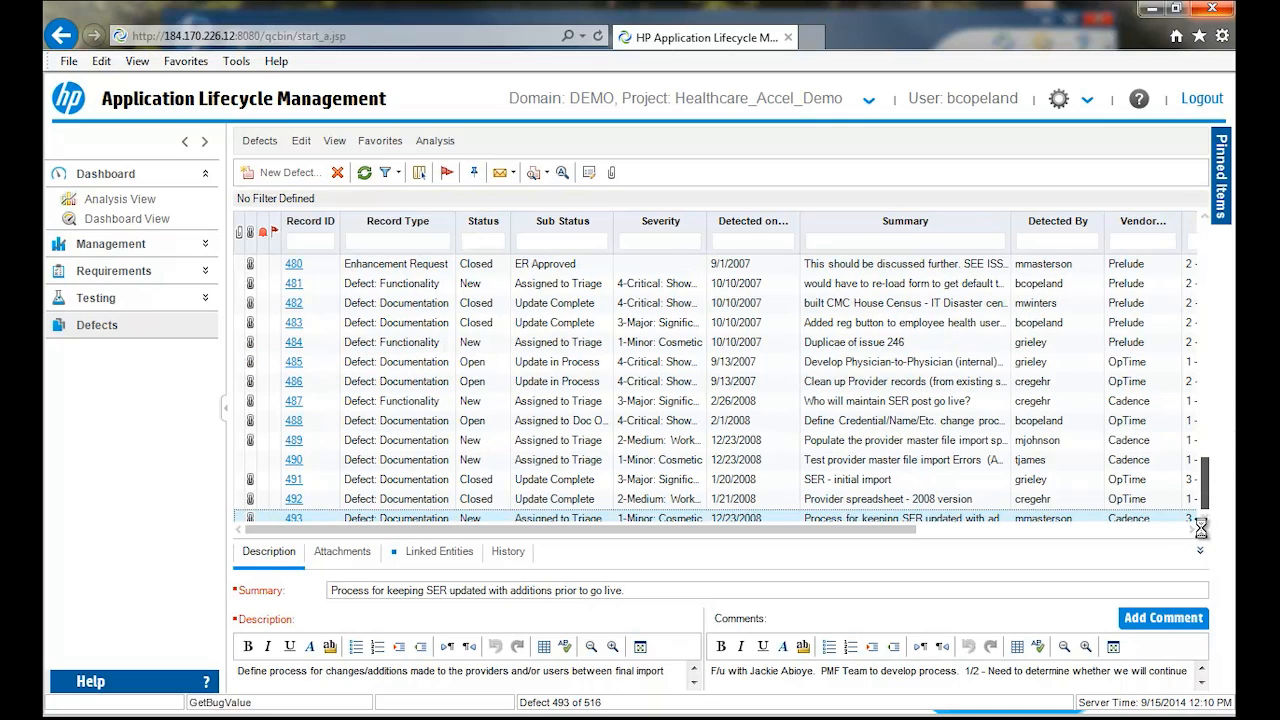
scroll(630, 480, down, 8)
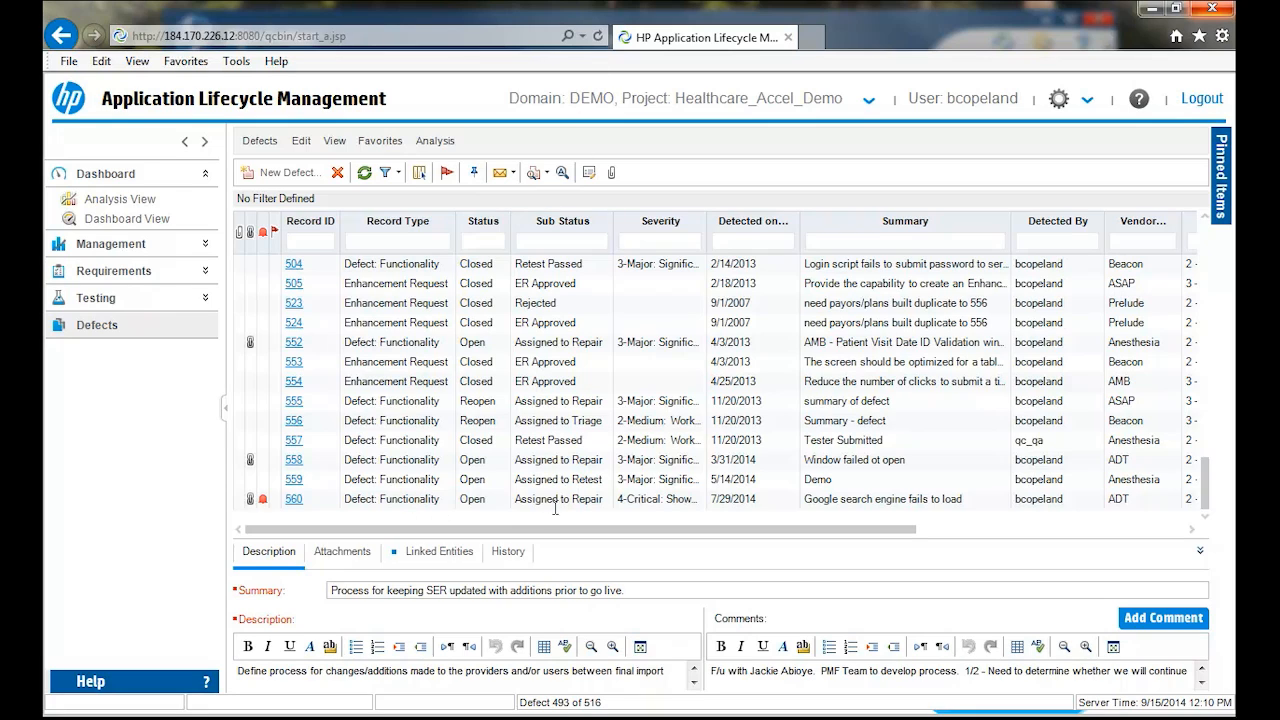
click(535, 503)
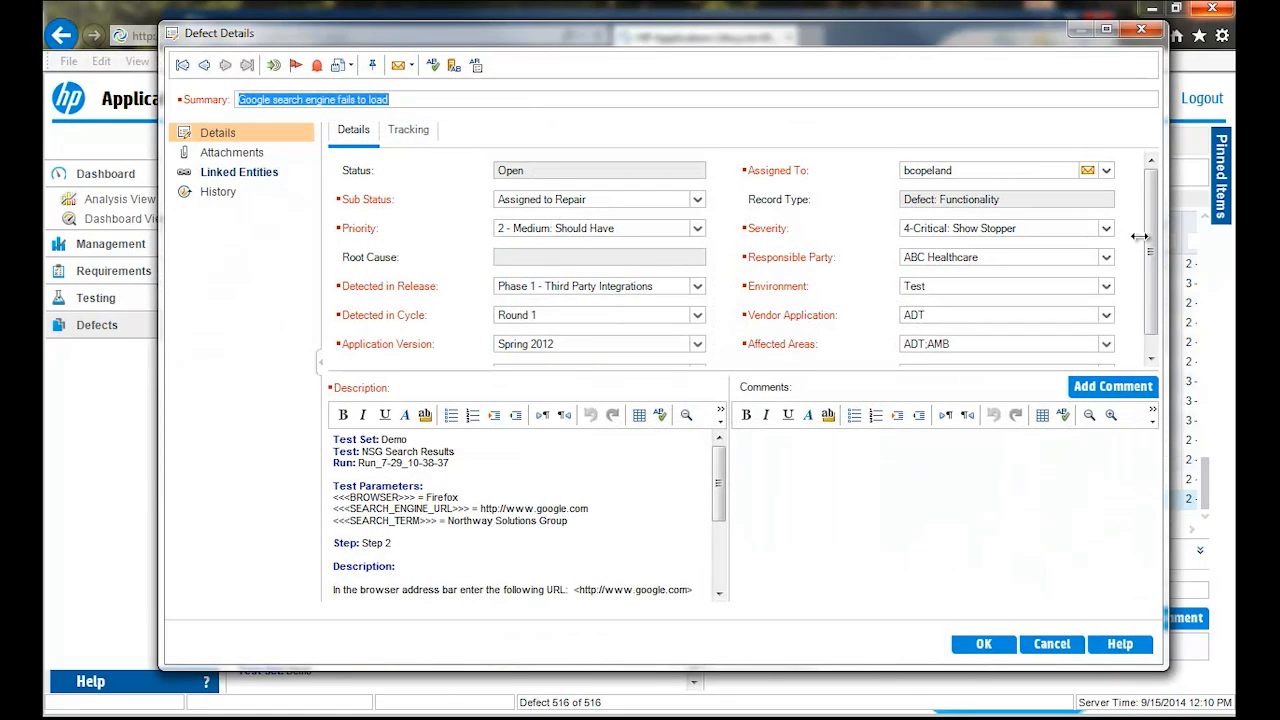
drag(1152, 233, 1157, 340)
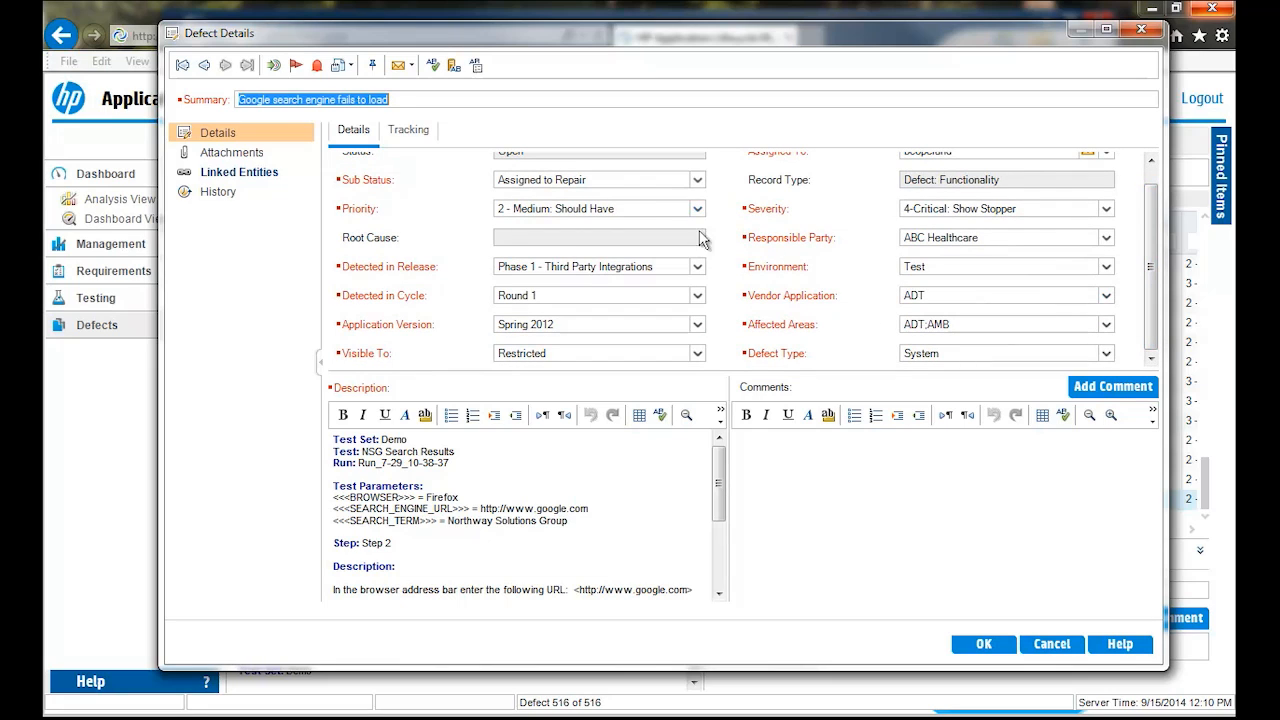
- Set the defect's Sub Status to Repair Complete and its Root Cause to Coding Error: Presentation
click(697, 179)
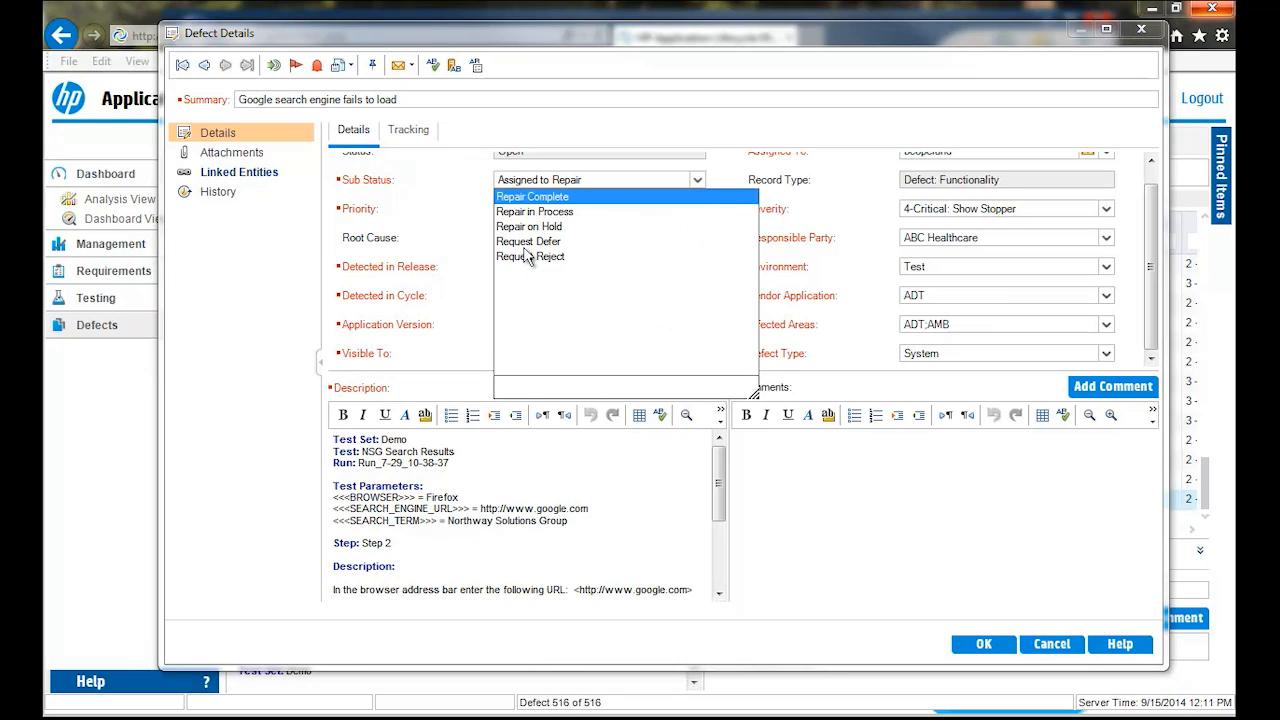
click(522, 198)
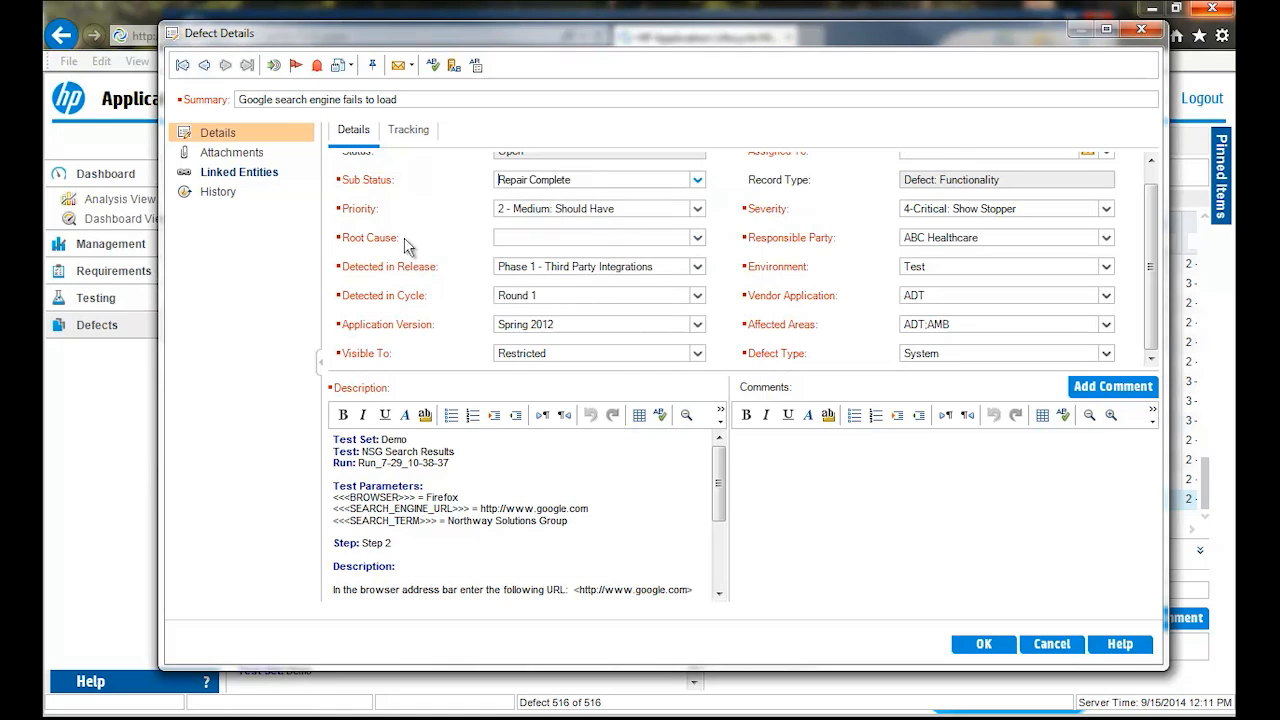
click(698, 240)
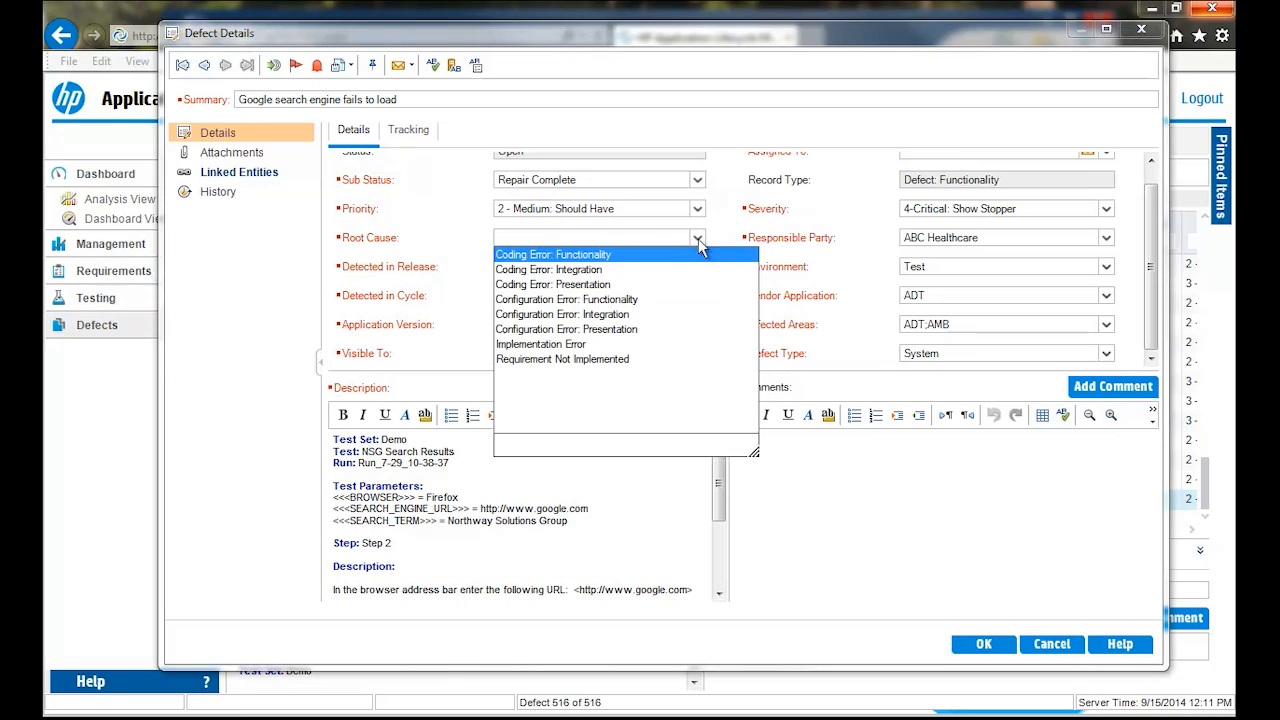
click(535, 286)
scroll(1152, 240, up, 1)
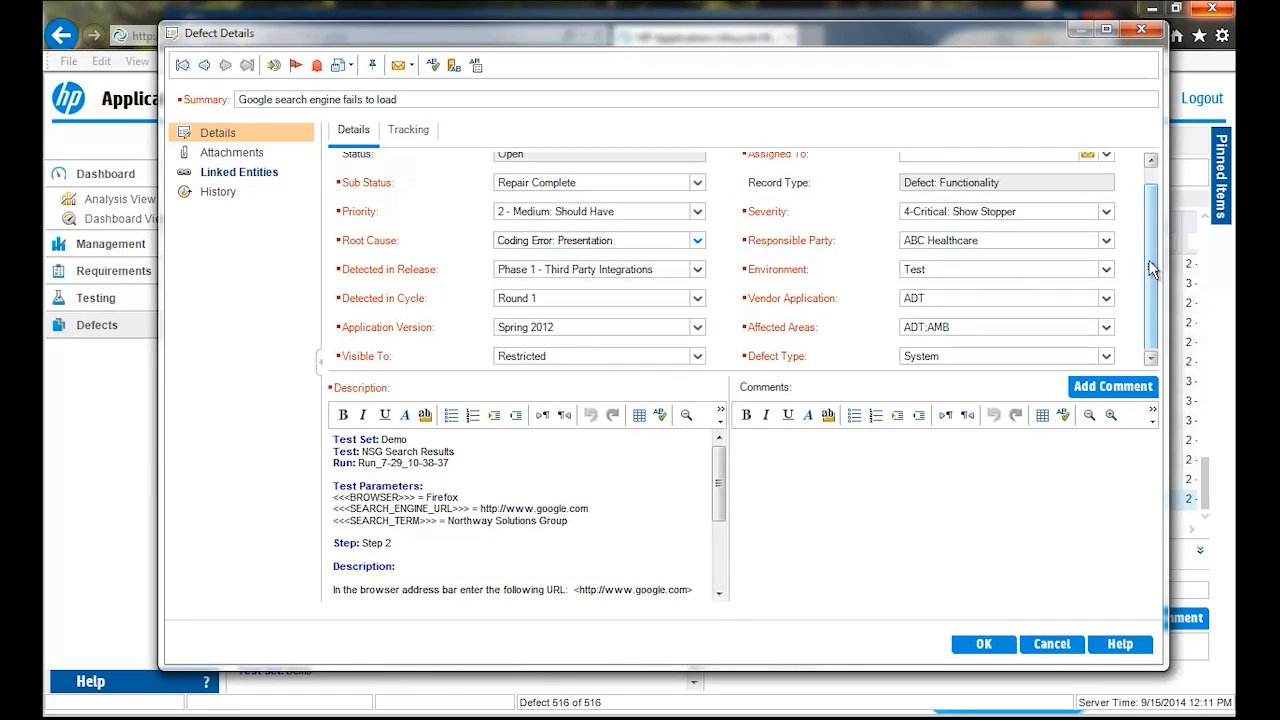
- Assign the defect to the first user in the list and save the changes
click(1106, 172)
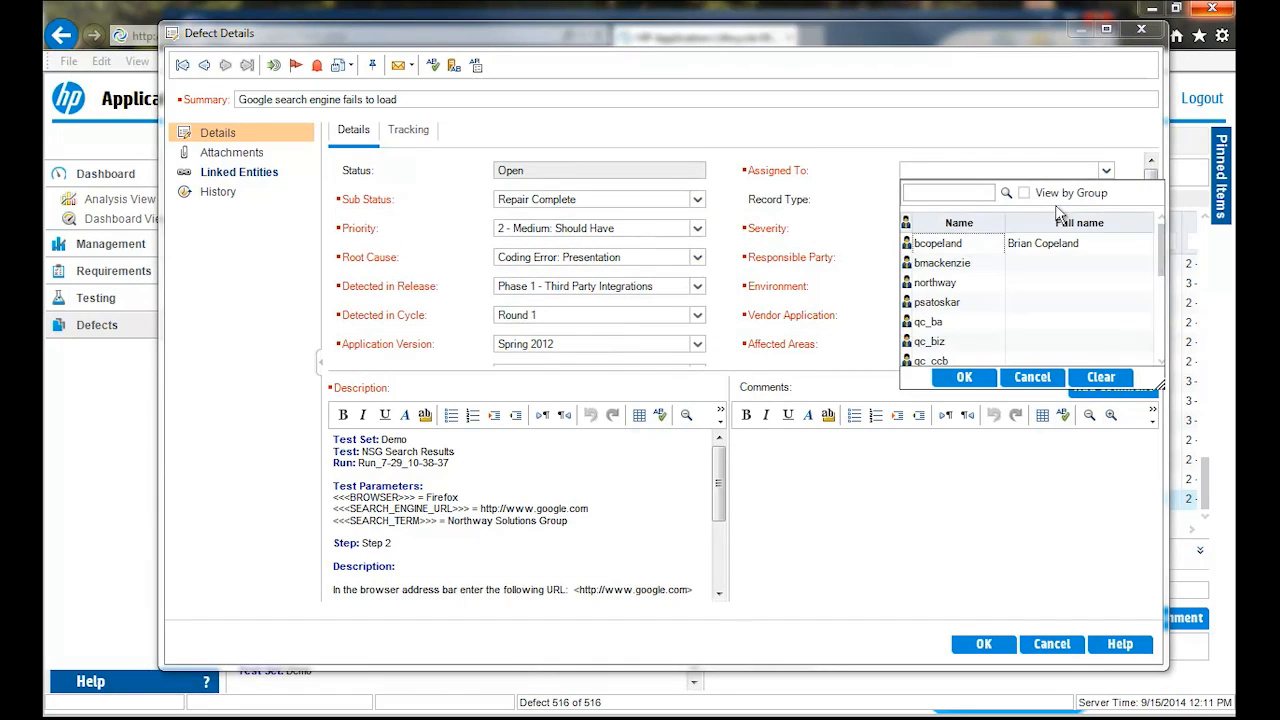
click(925, 244)
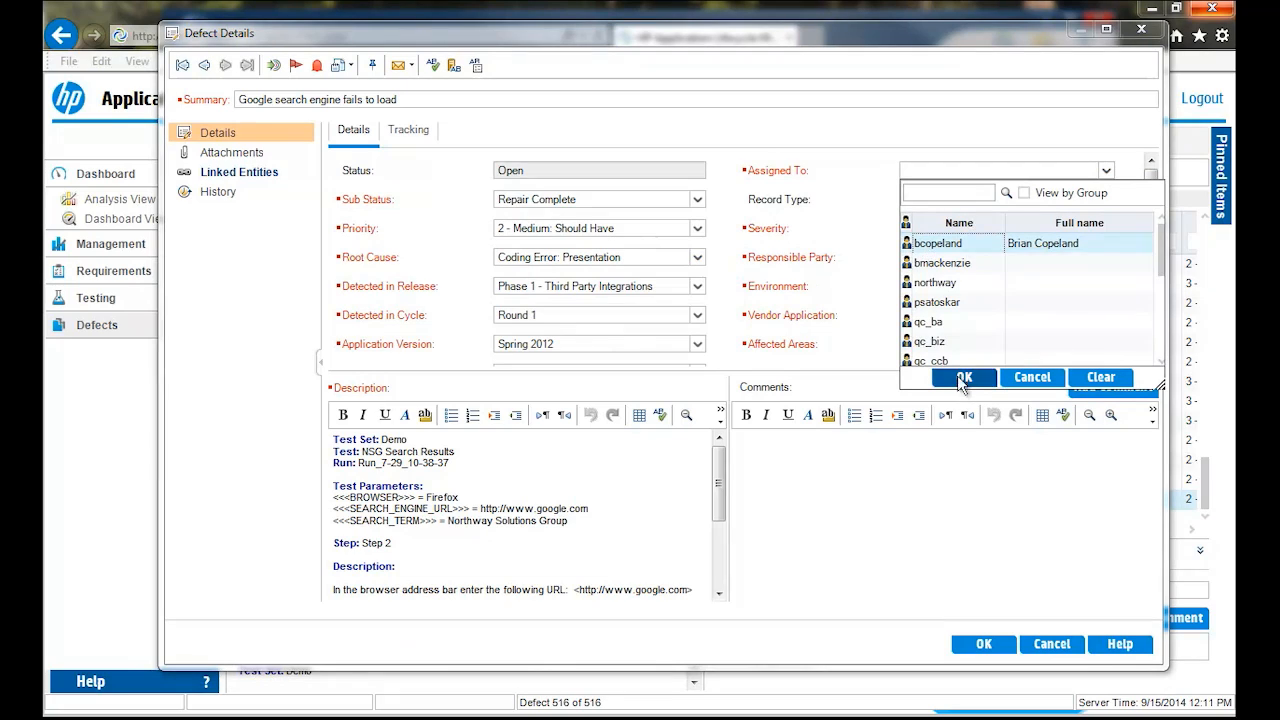
click(963, 378)
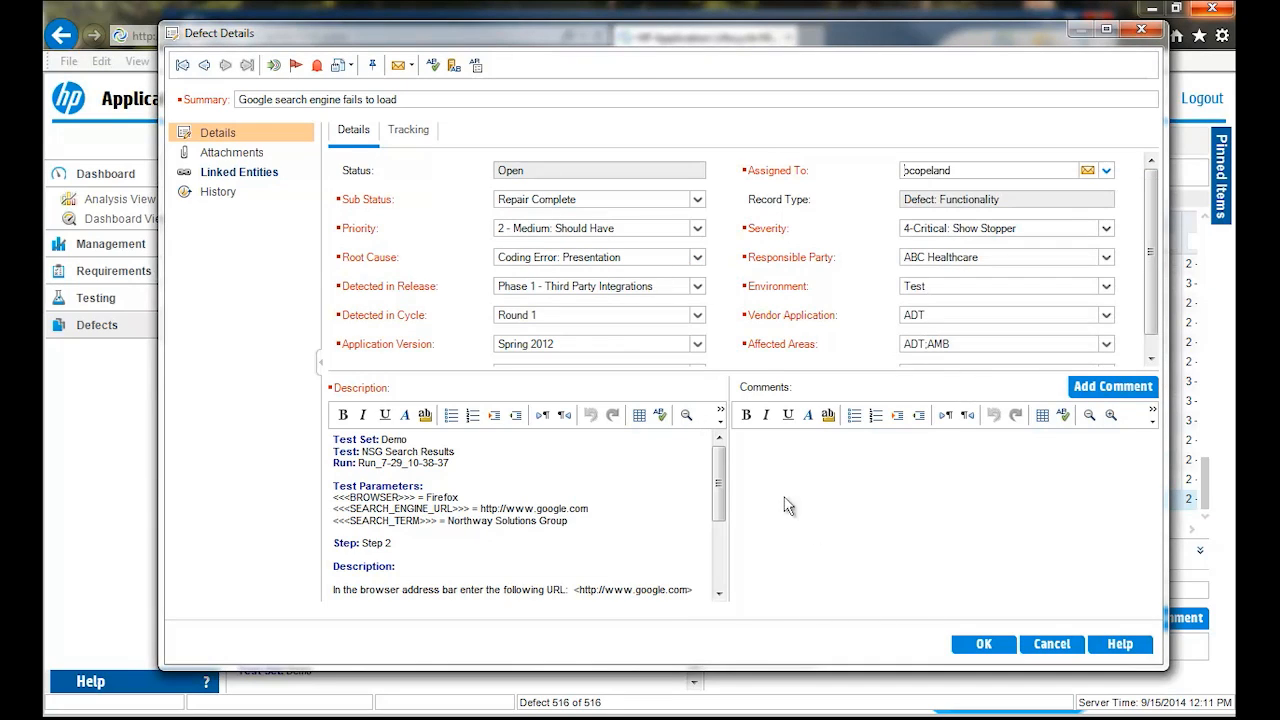
click(991, 649)
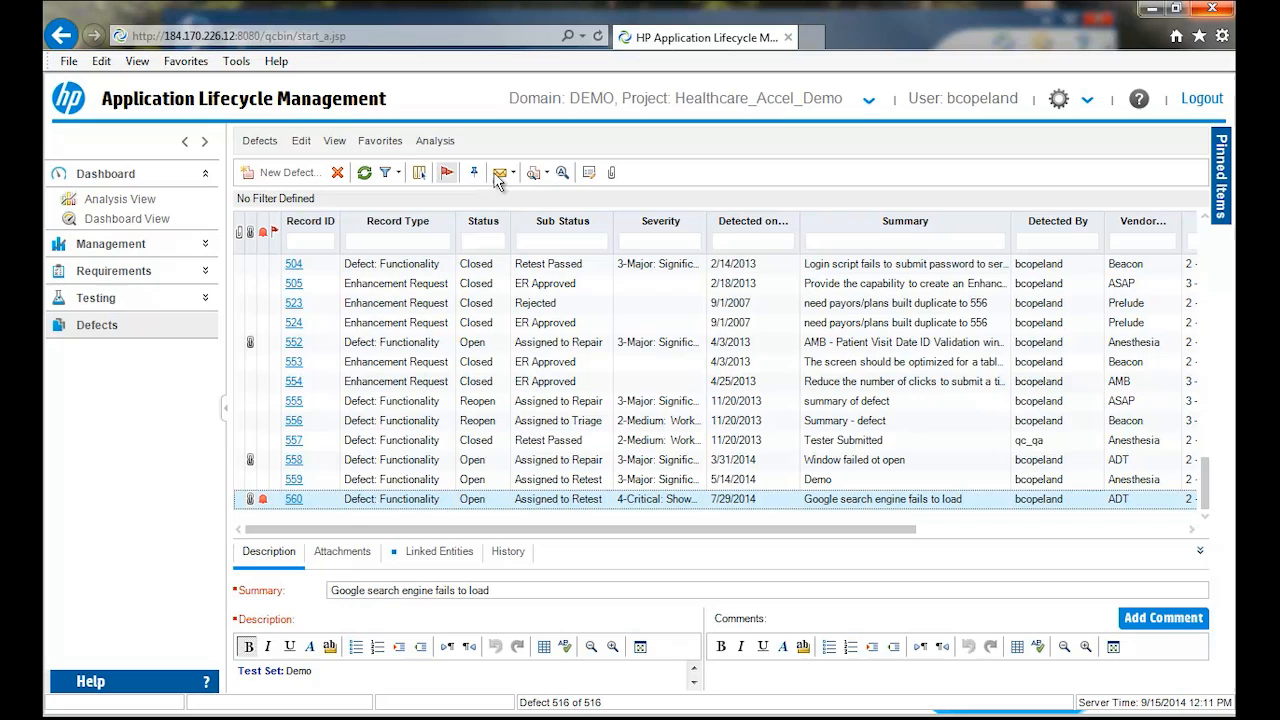
- Reopen the defect's details, examine the available Sub Status choices and the tracking fields, and close without saving
click(593, 172)
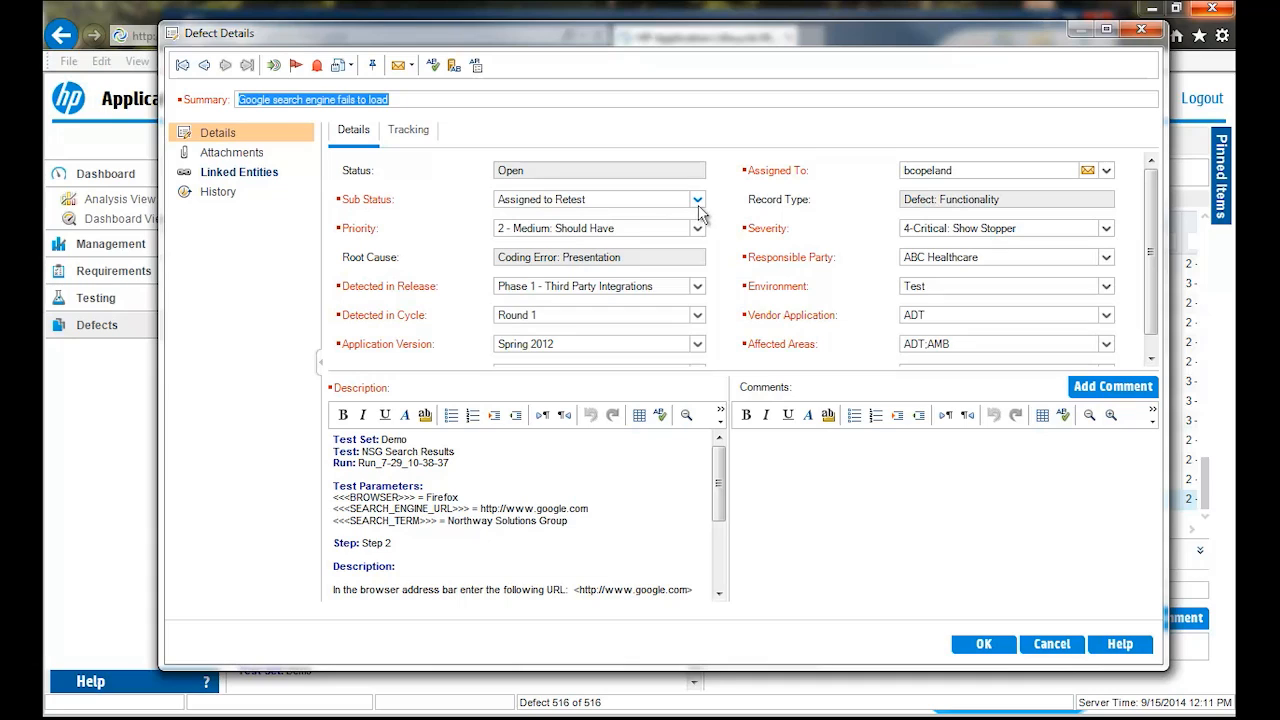
click(698, 200)
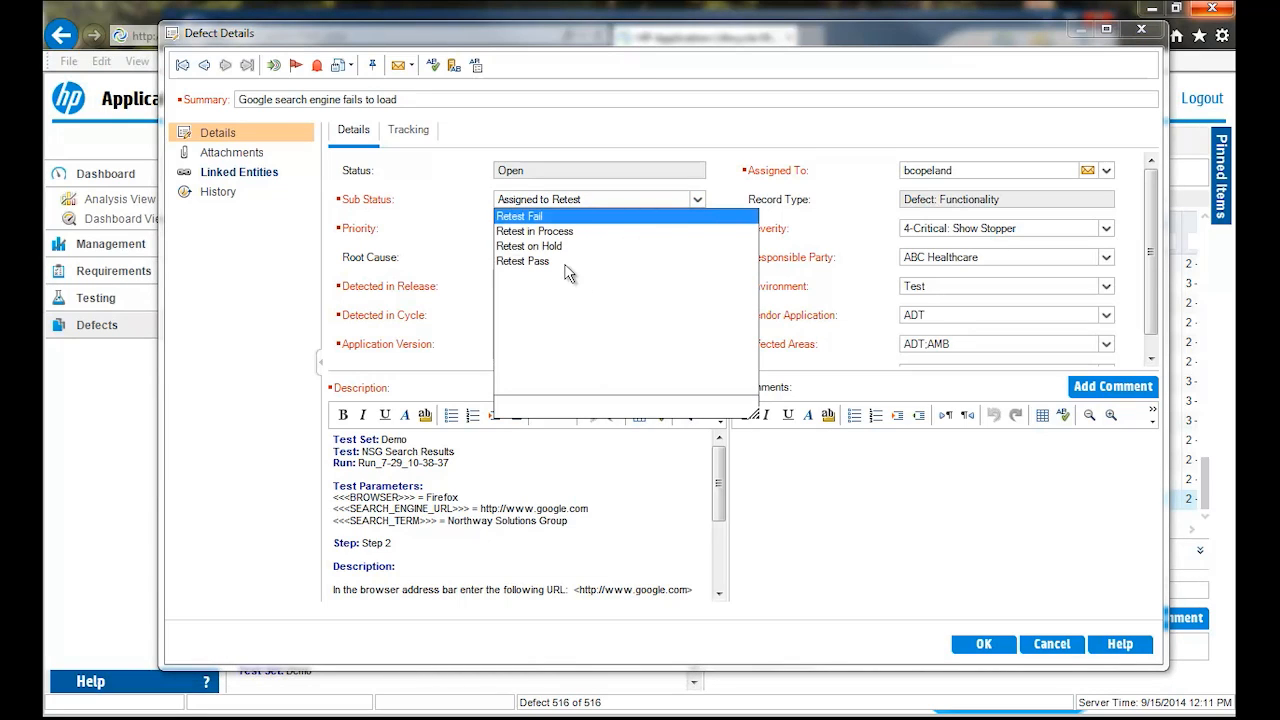
click(410, 130)
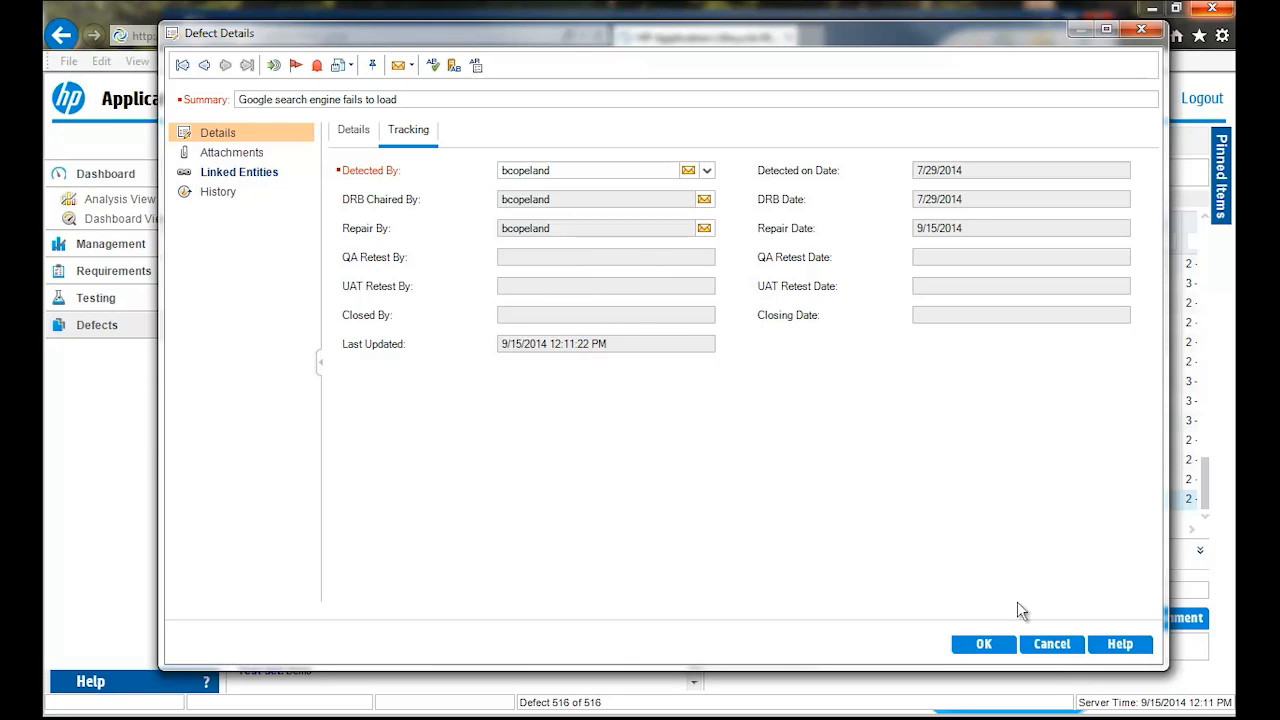
click(1055, 643)
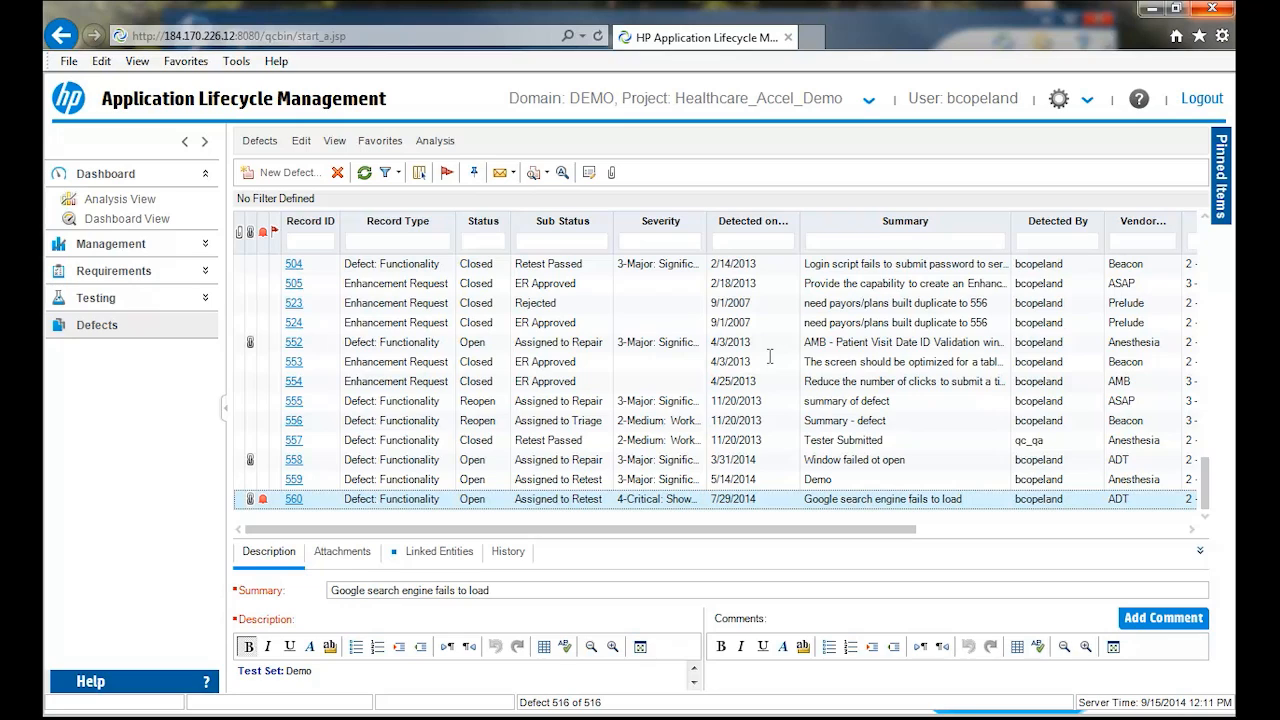
- Switch back to the Demo project in the DEFAULT domain and go to its Analysis View
click(870, 101)
click(588, 164)
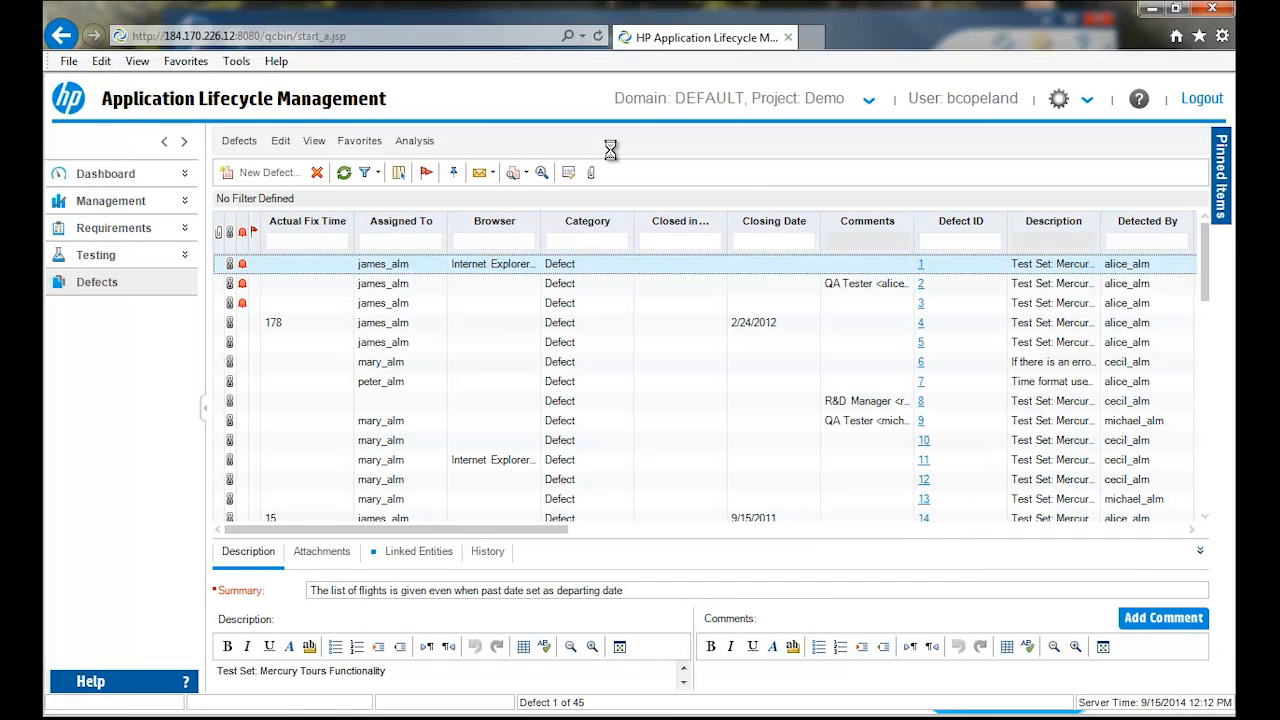
click(184, 175)
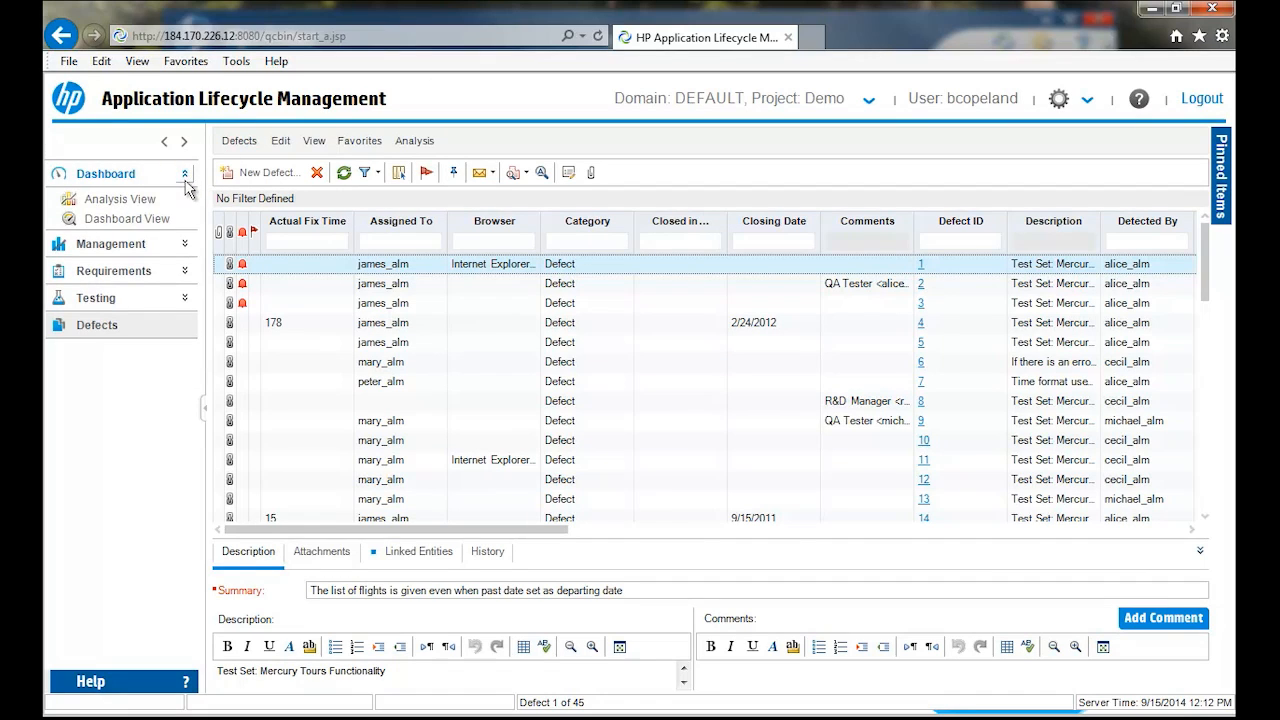
click(135, 199)
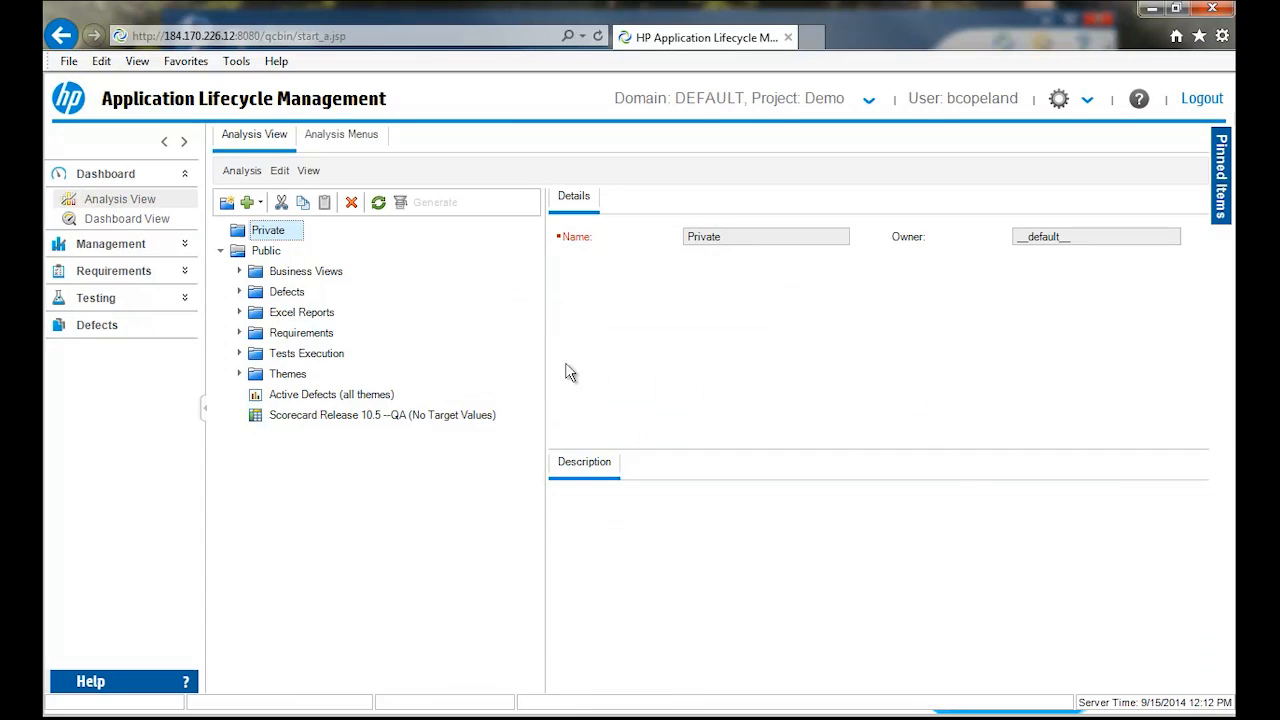
- Expand the public Requirements, Excel Reports and Defects folders to look through their reports and graphs
click(240, 333)
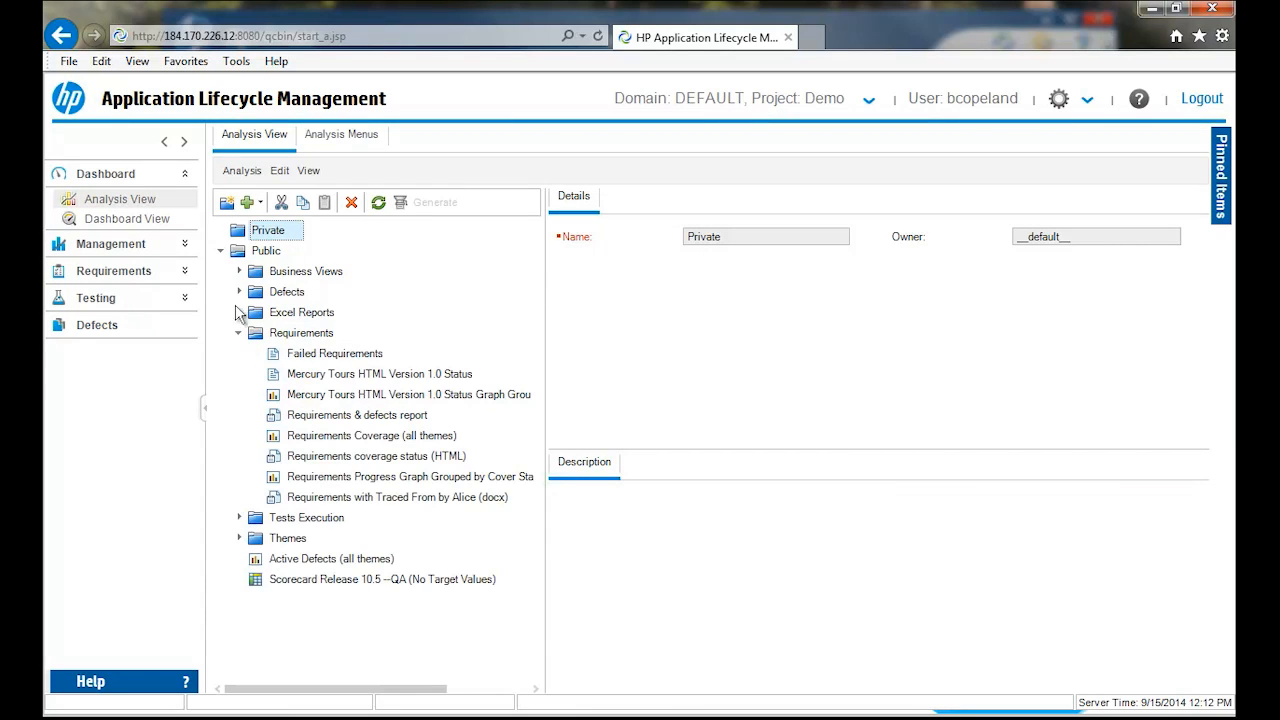
click(240, 312)
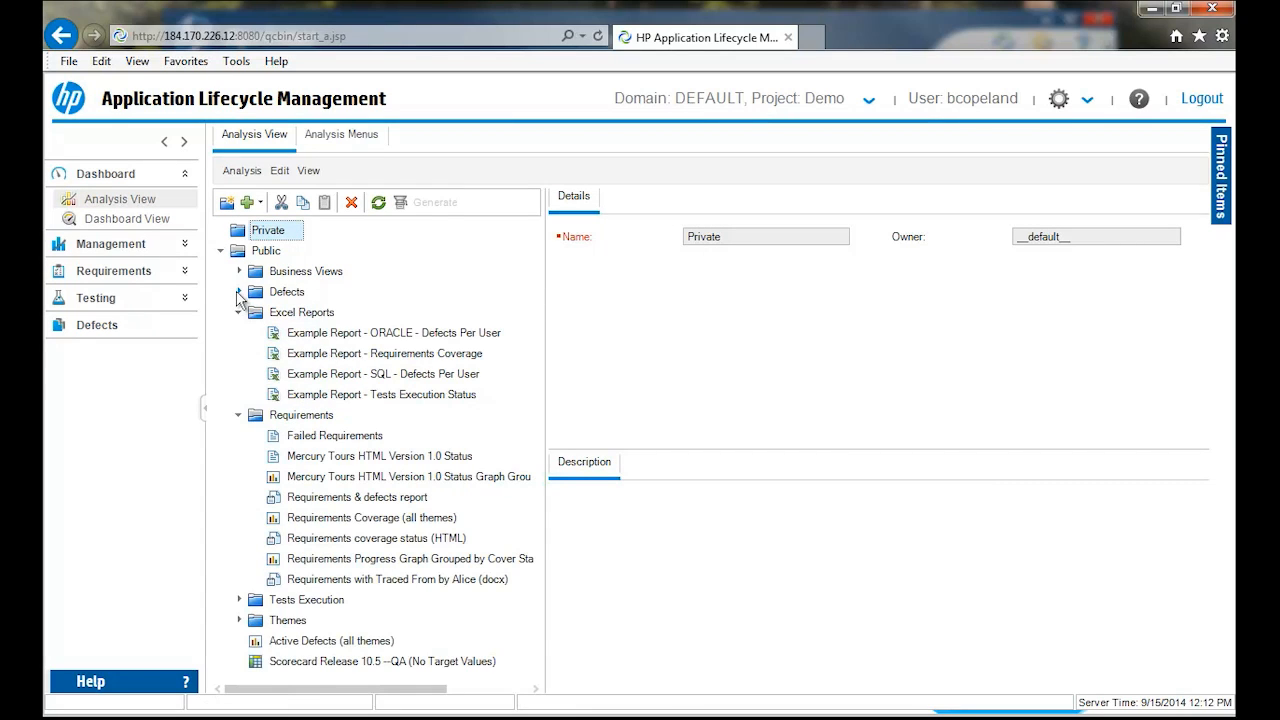
click(240, 291)
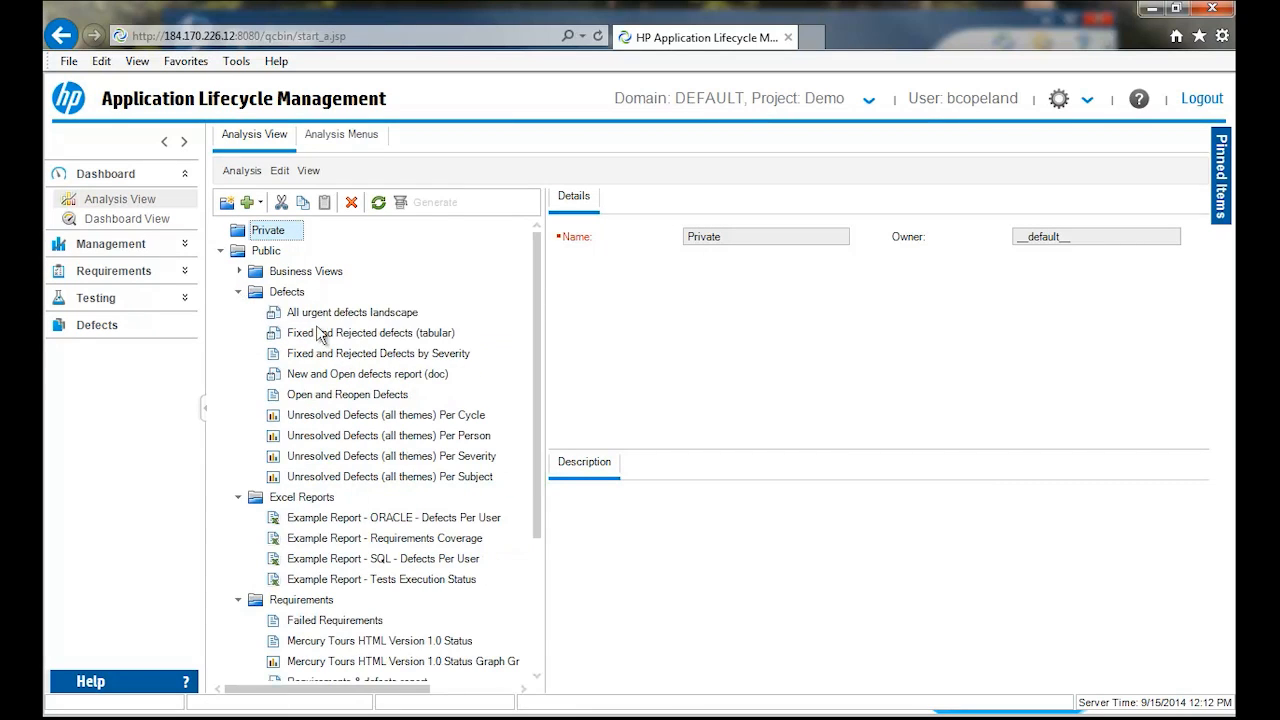
- Display the Unresolved Defects (all themes) Per Person graph in a maximized window and drill down into the middle bar's 5-Urgent segment
click(350, 436)
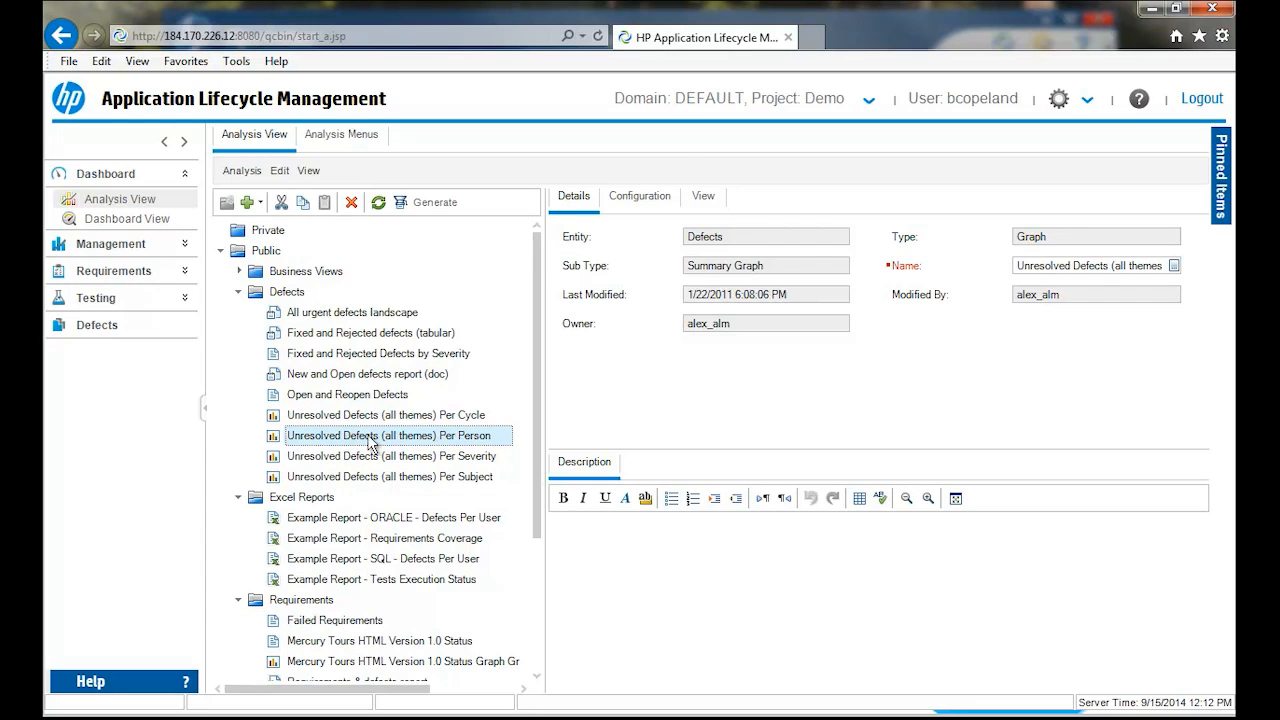
click(703, 197)
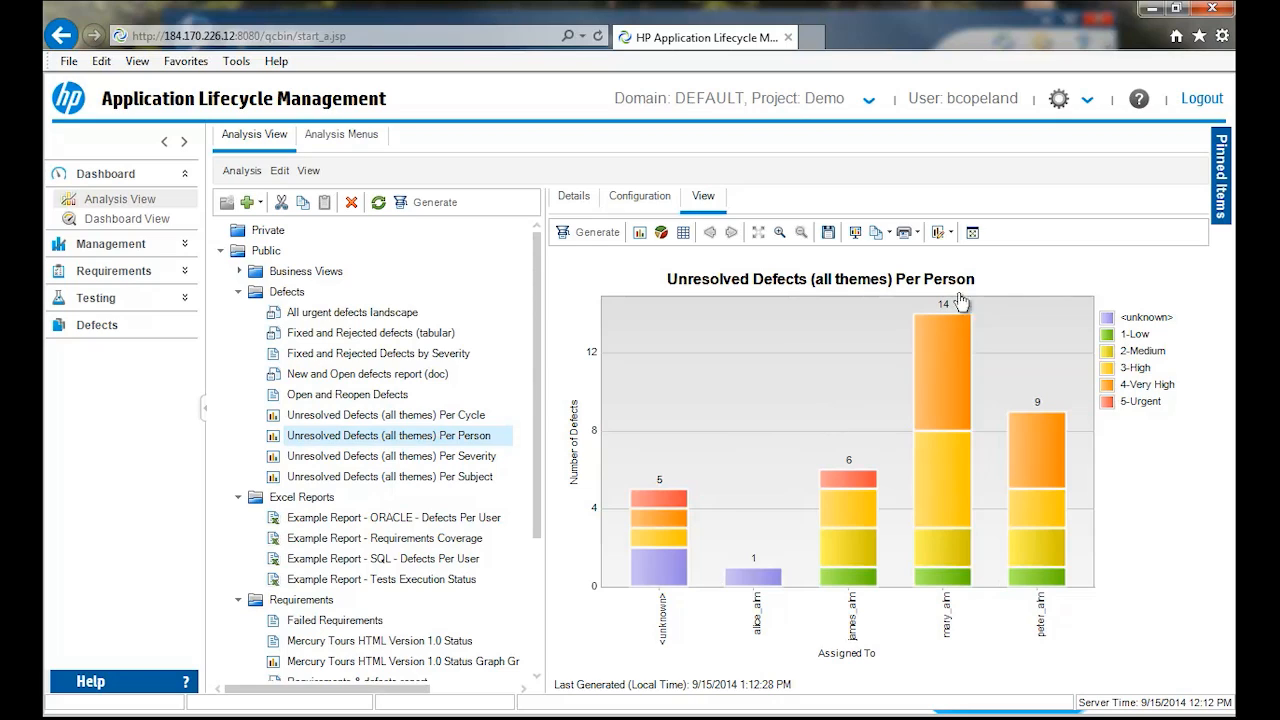
click(973, 234)
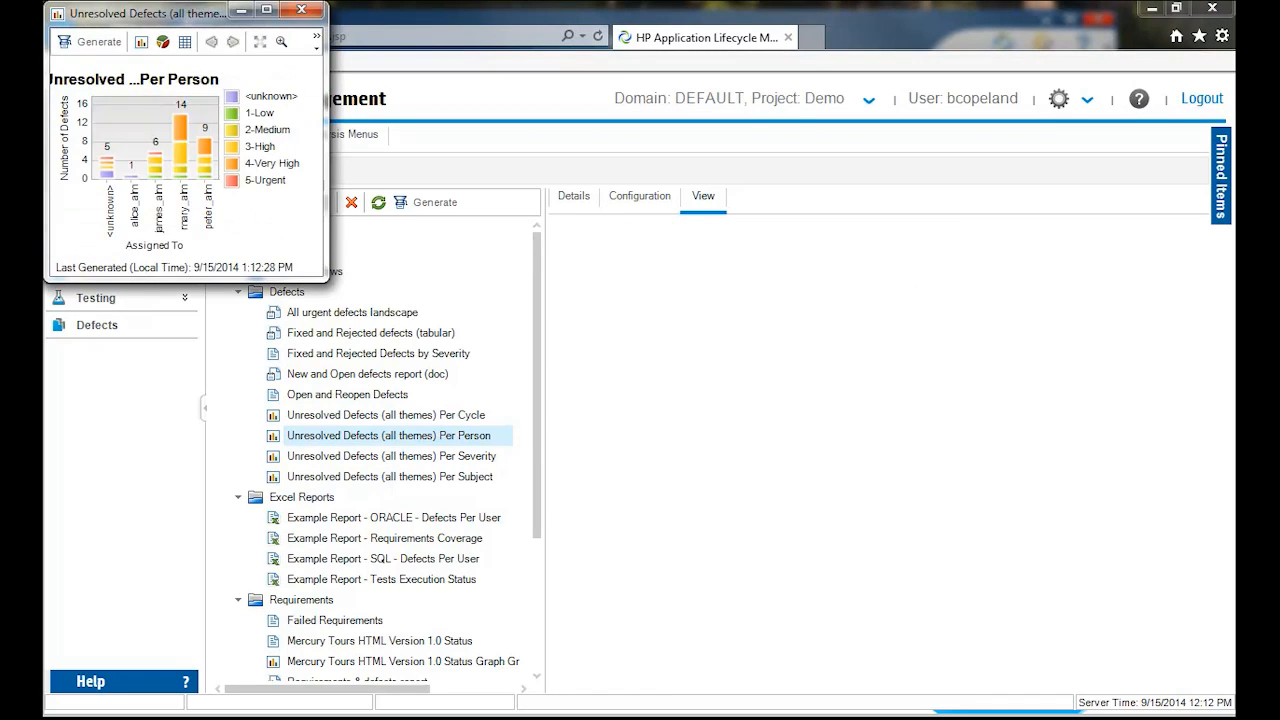
click(266, 10)
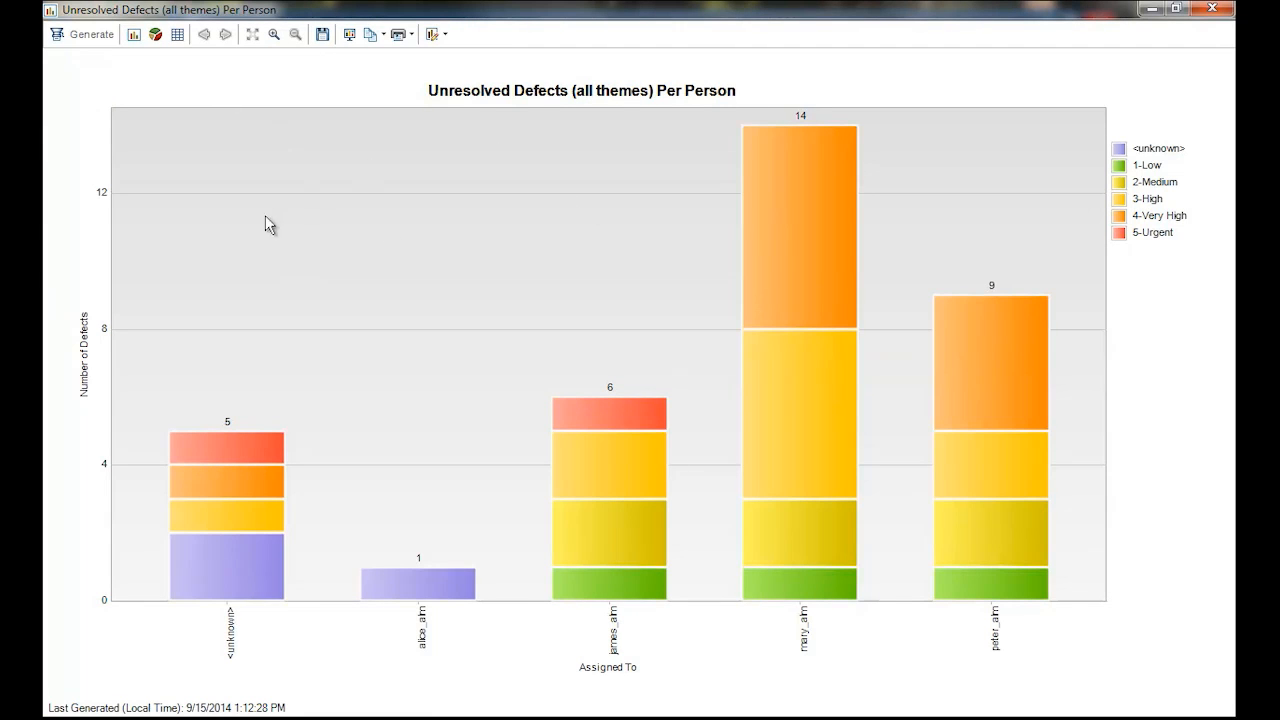
mouse_move(640, 418)
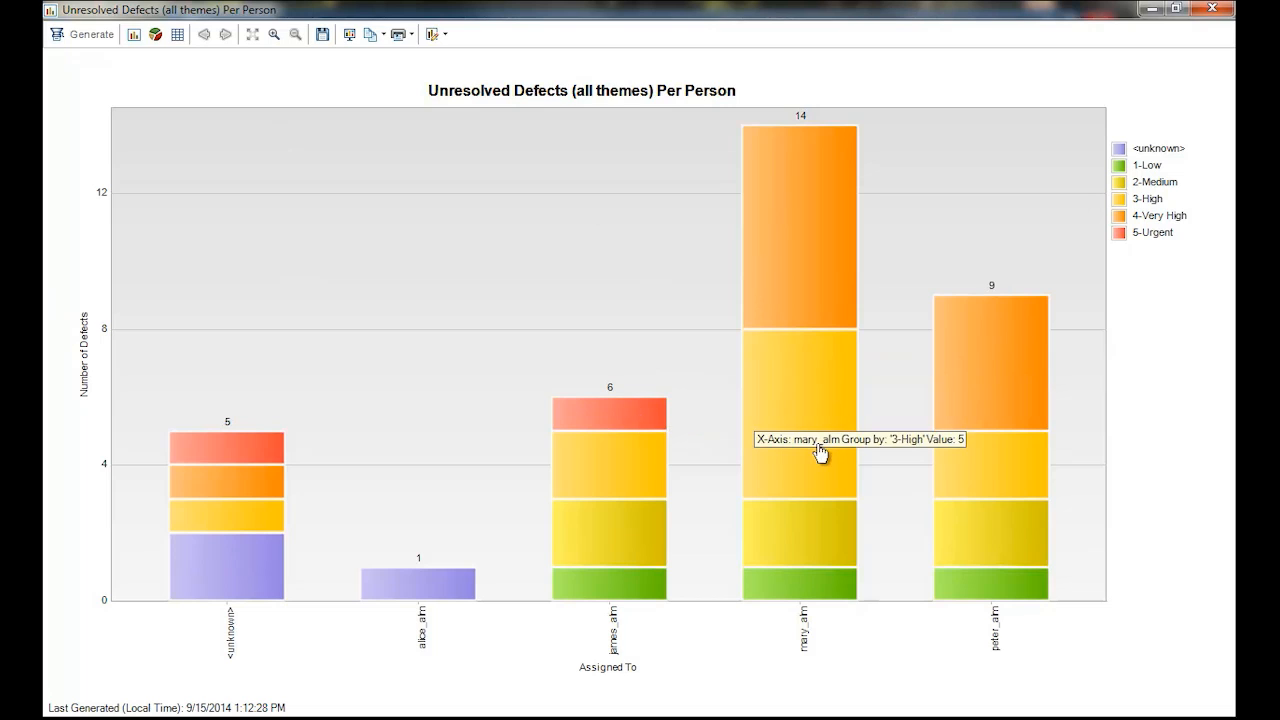
click(609, 410)
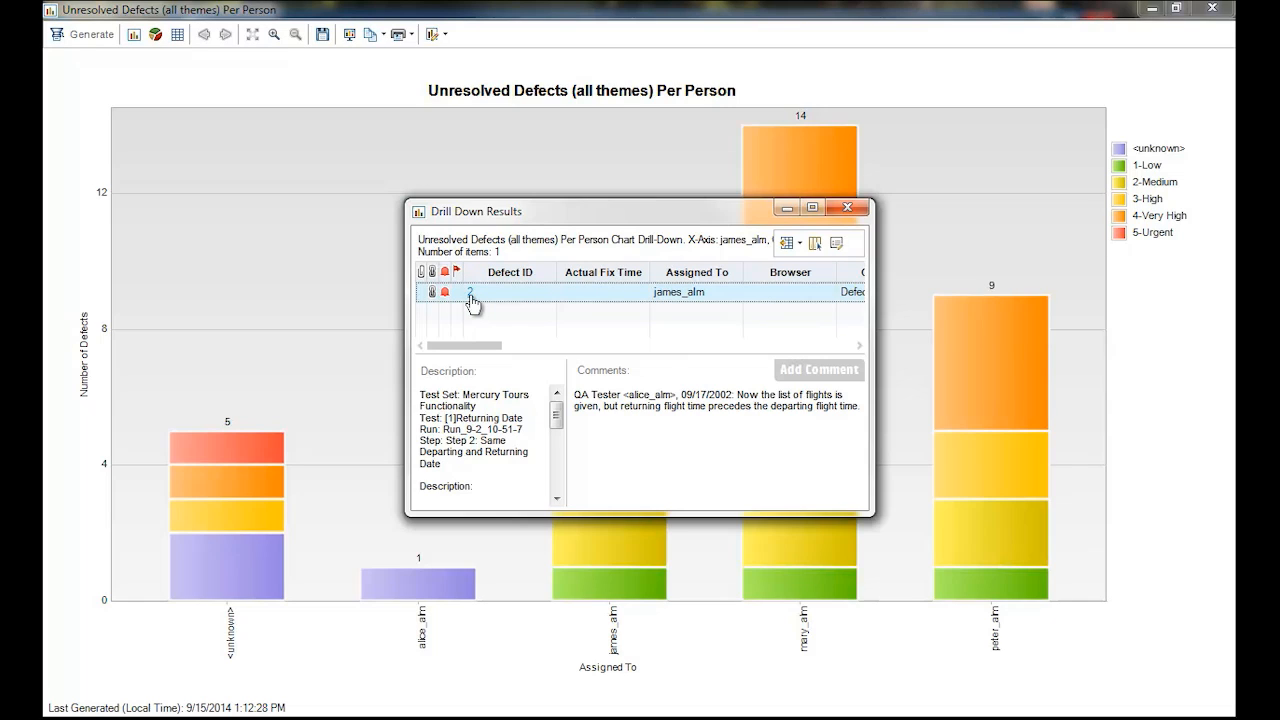
- Open the column selection for the drill-down results and hide the Actual Fix Time and Browser columns
click(816, 244)
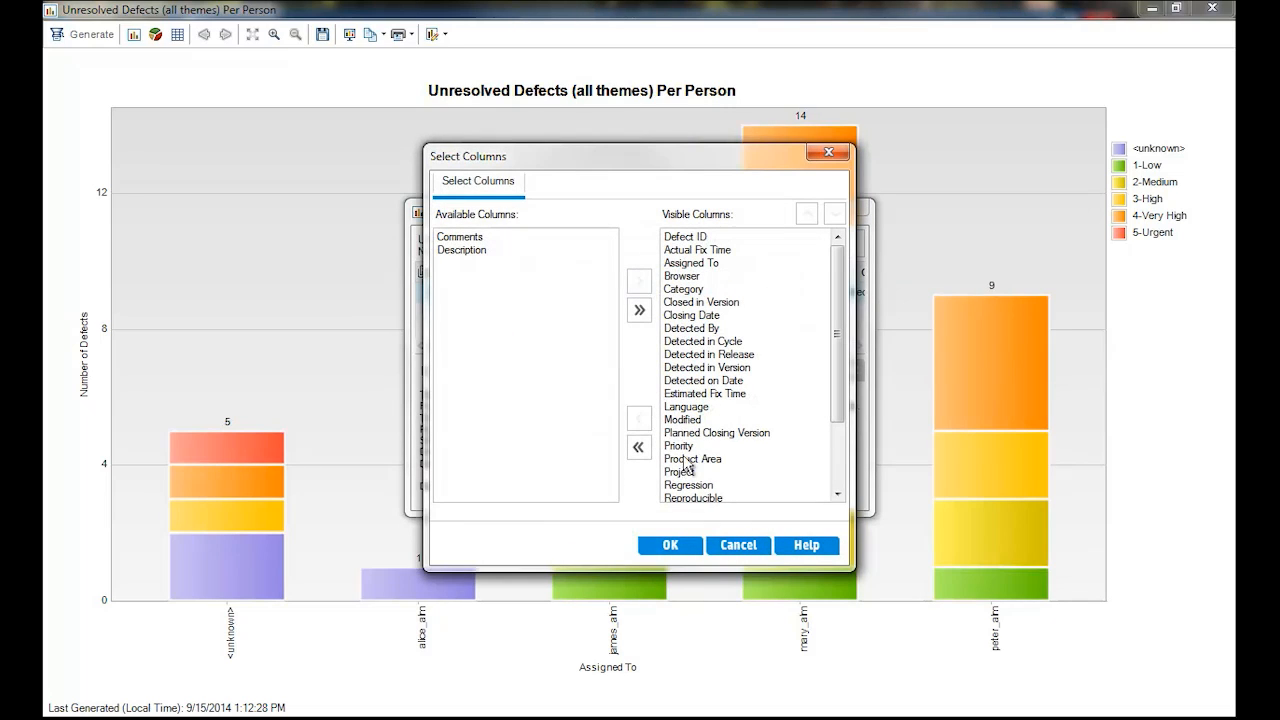
click(694, 251)
click(639, 418)
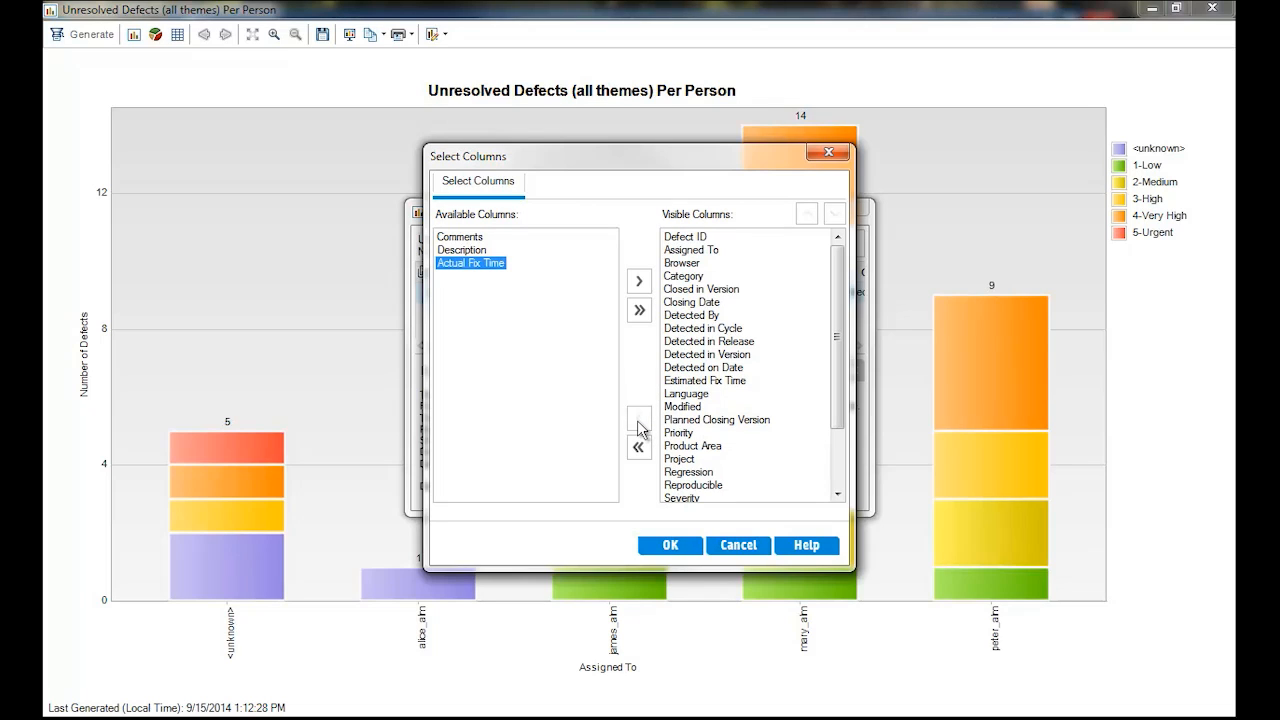
click(692, 250)
drag(465, 277, 686, 255)
click(678, 250)
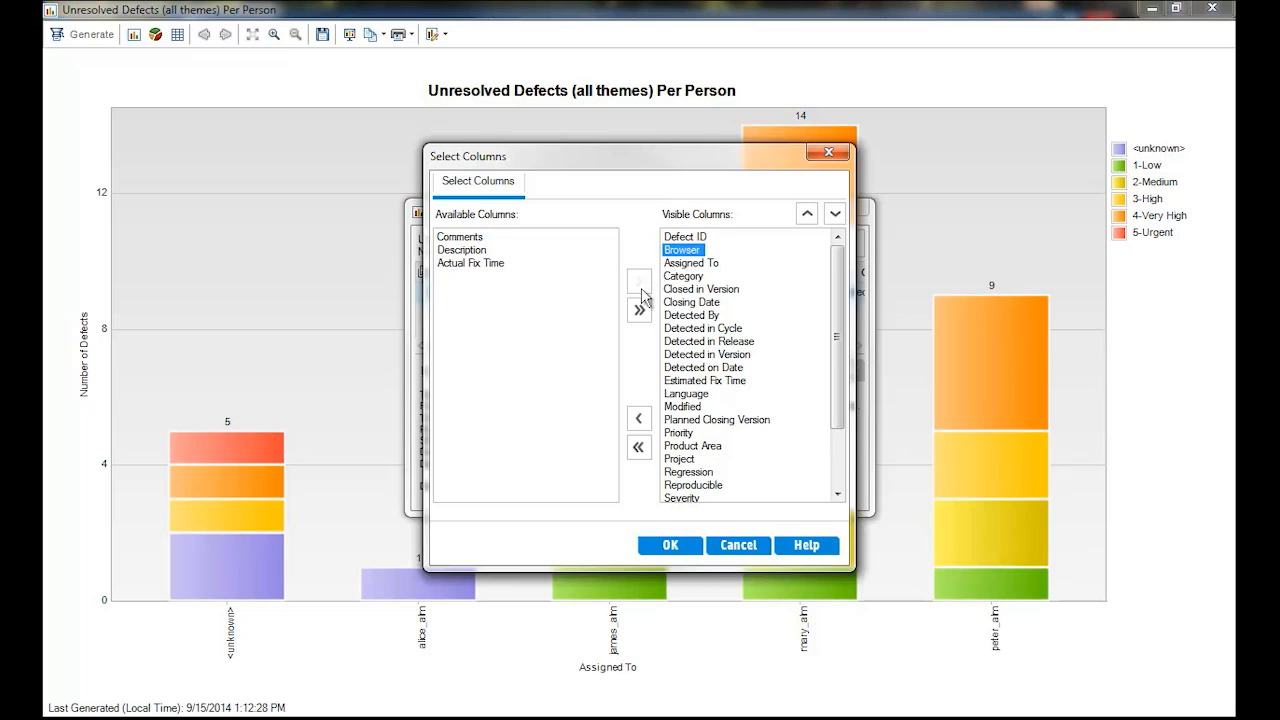
click(638, 418)
- Remove Category, Closed in Version, Closing Date and Detected in Version from the visible columns
click(680, 264)
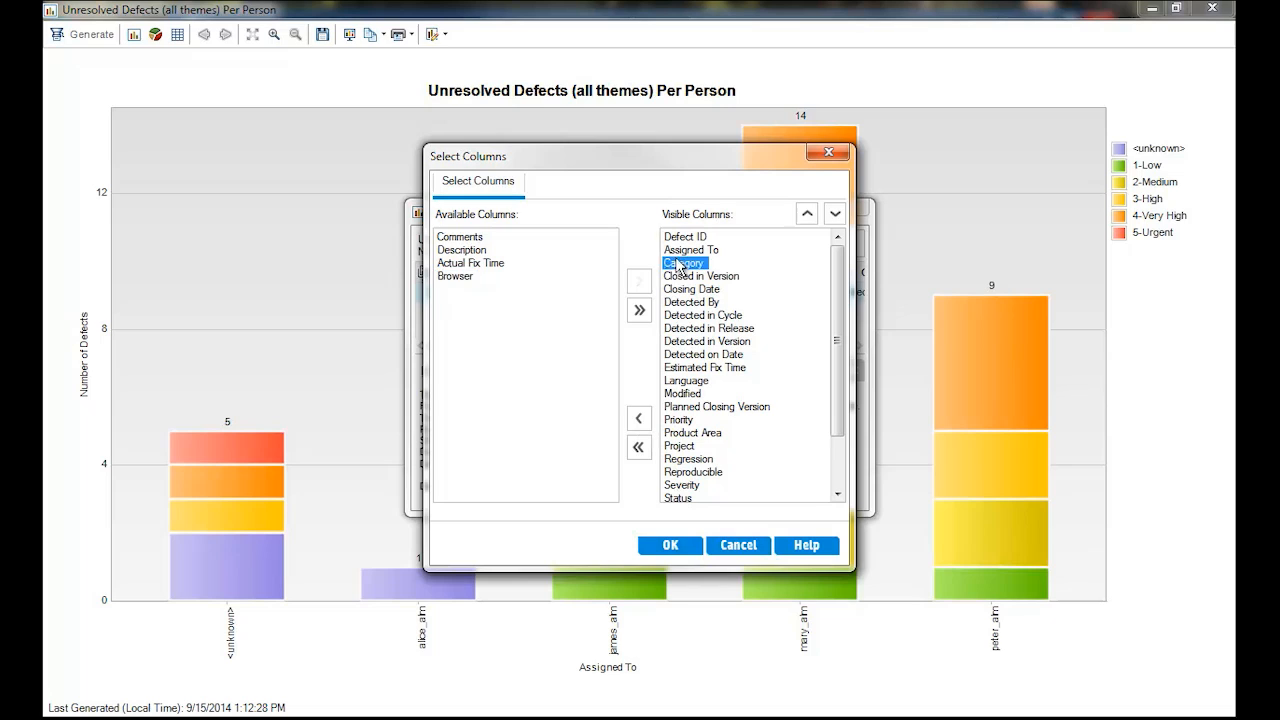
drag(530, 327, 530, 327)
drag(684, 263, 505, 314)
drag(684, 263, 500, 318)
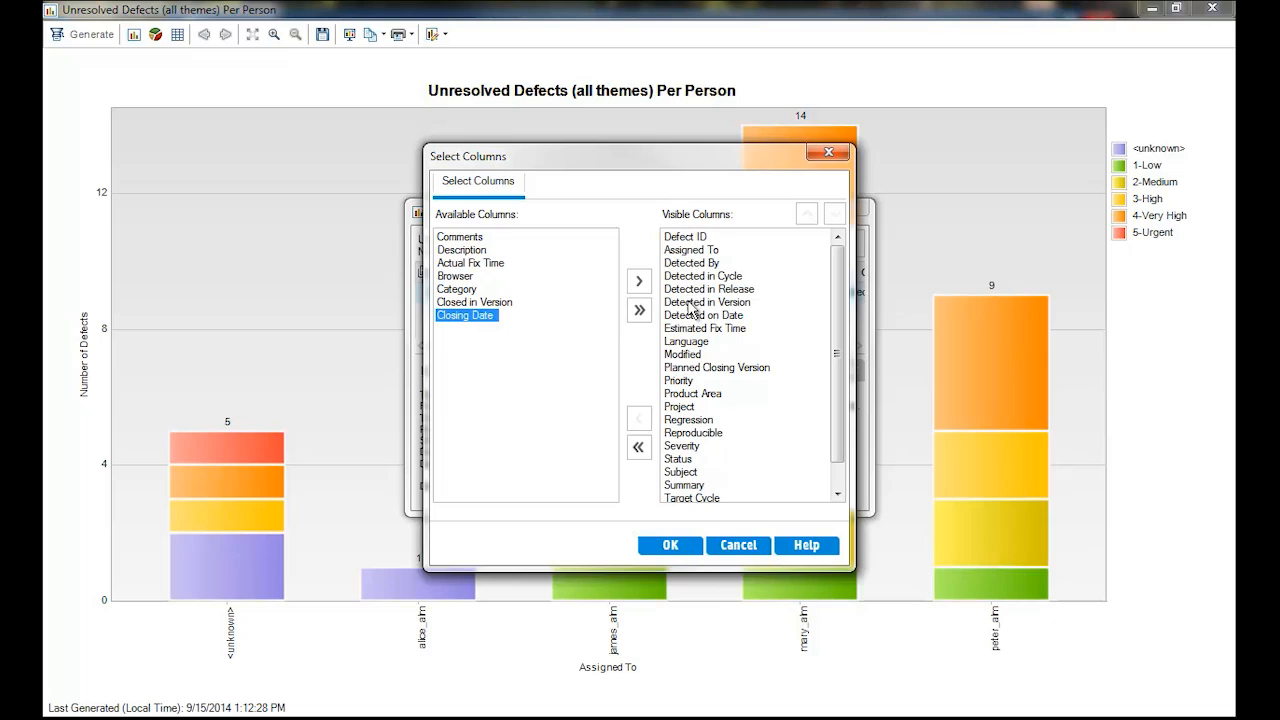
drag(692, 303, 520, 380)
- Hide the columns from Estimated Fix Time through Planned Closing Version and from Product Area through Reproducible
click(692, 304)
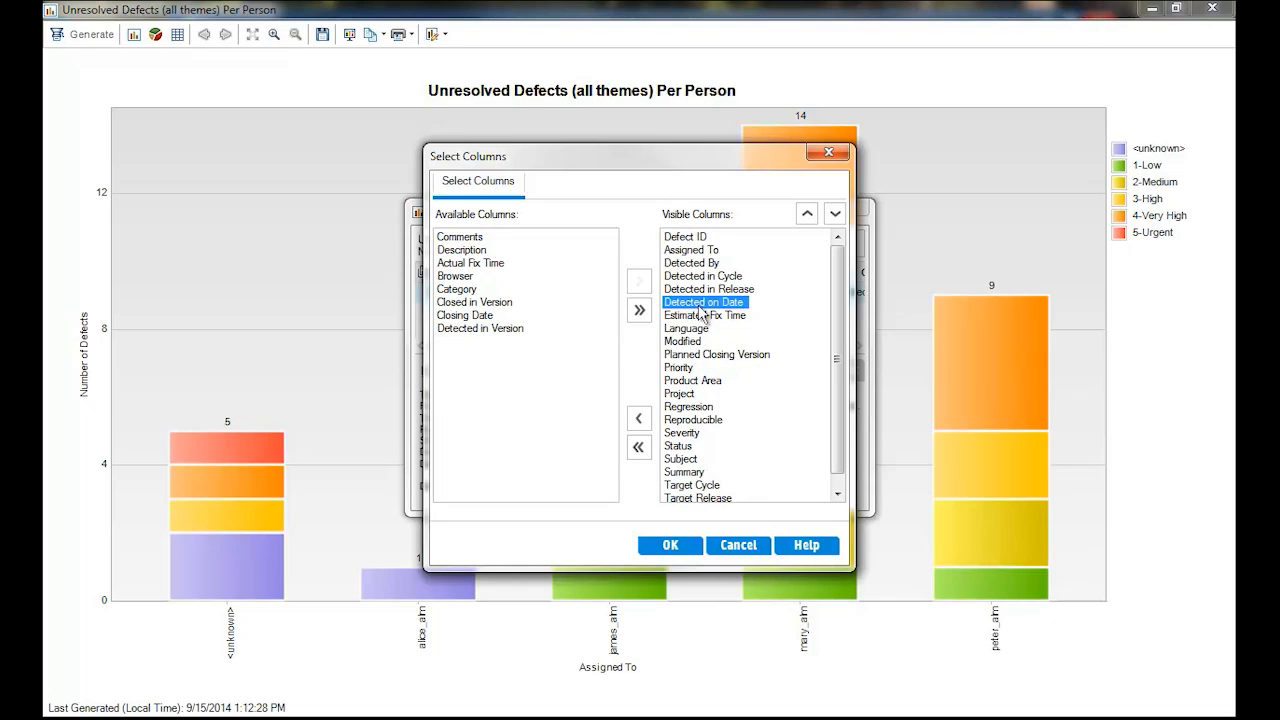
click(702, 318)
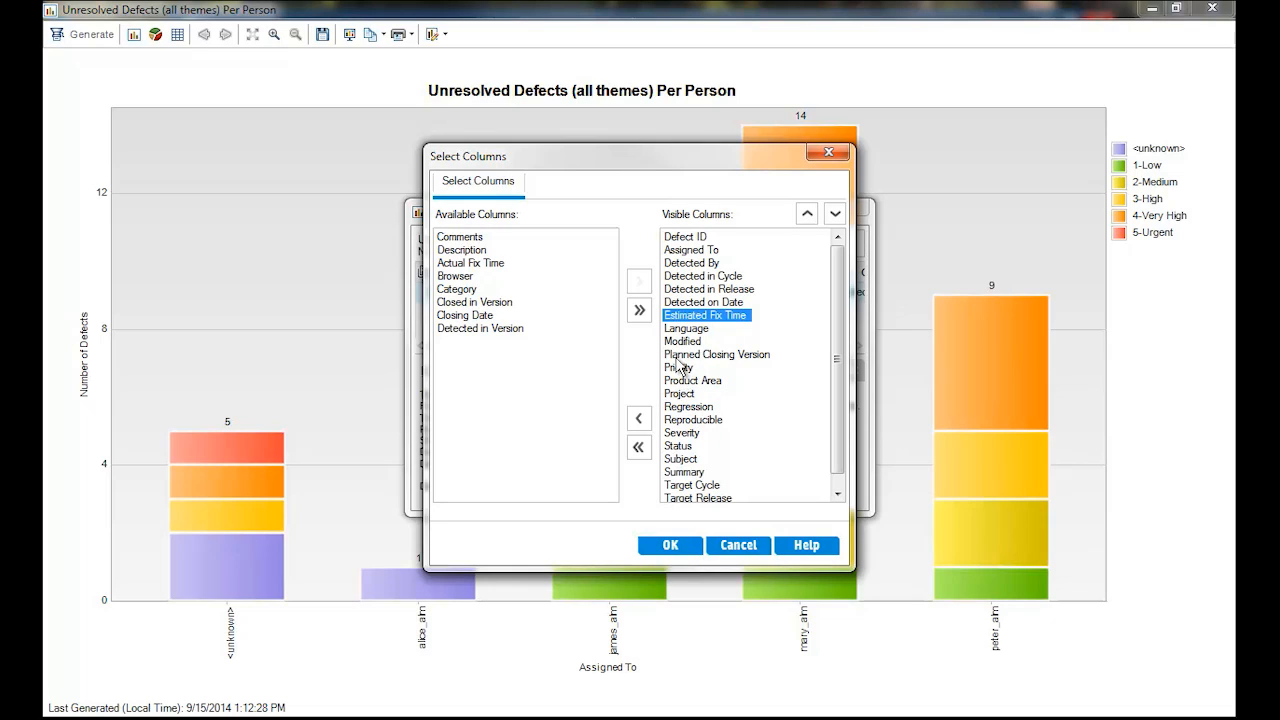
shift+click(676, 356)
click(638, 420)
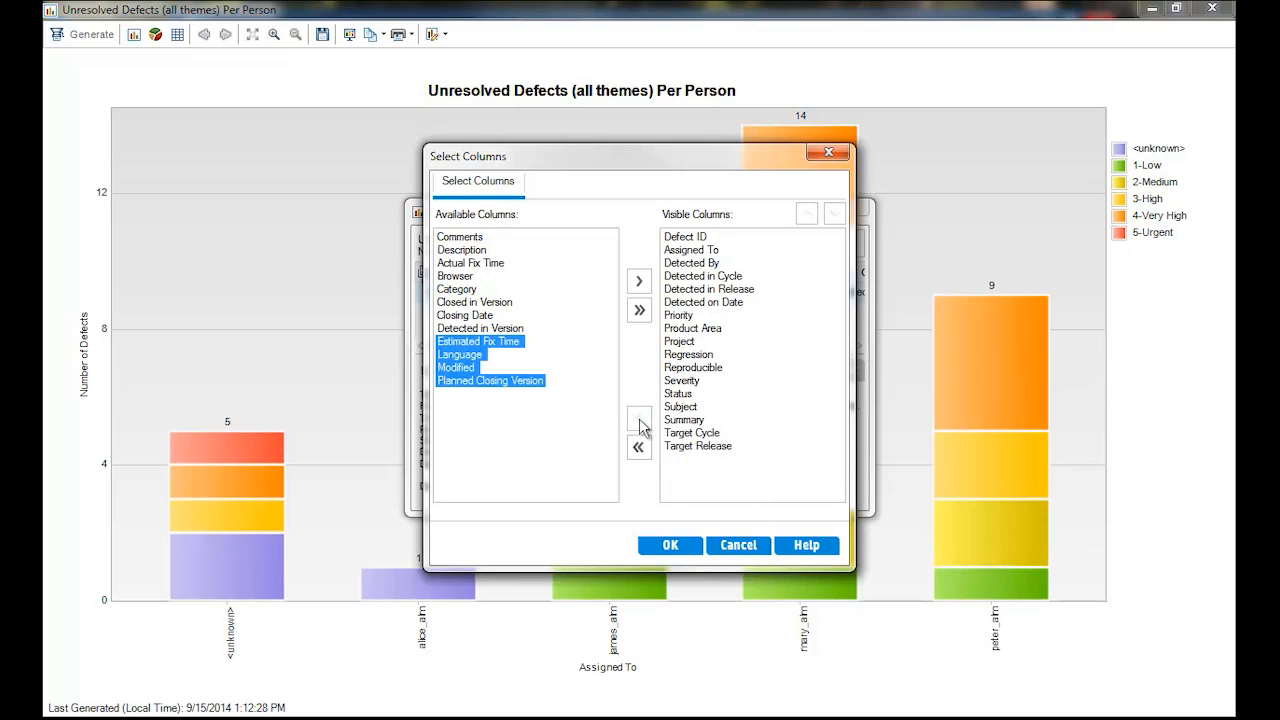
click(684, 330)
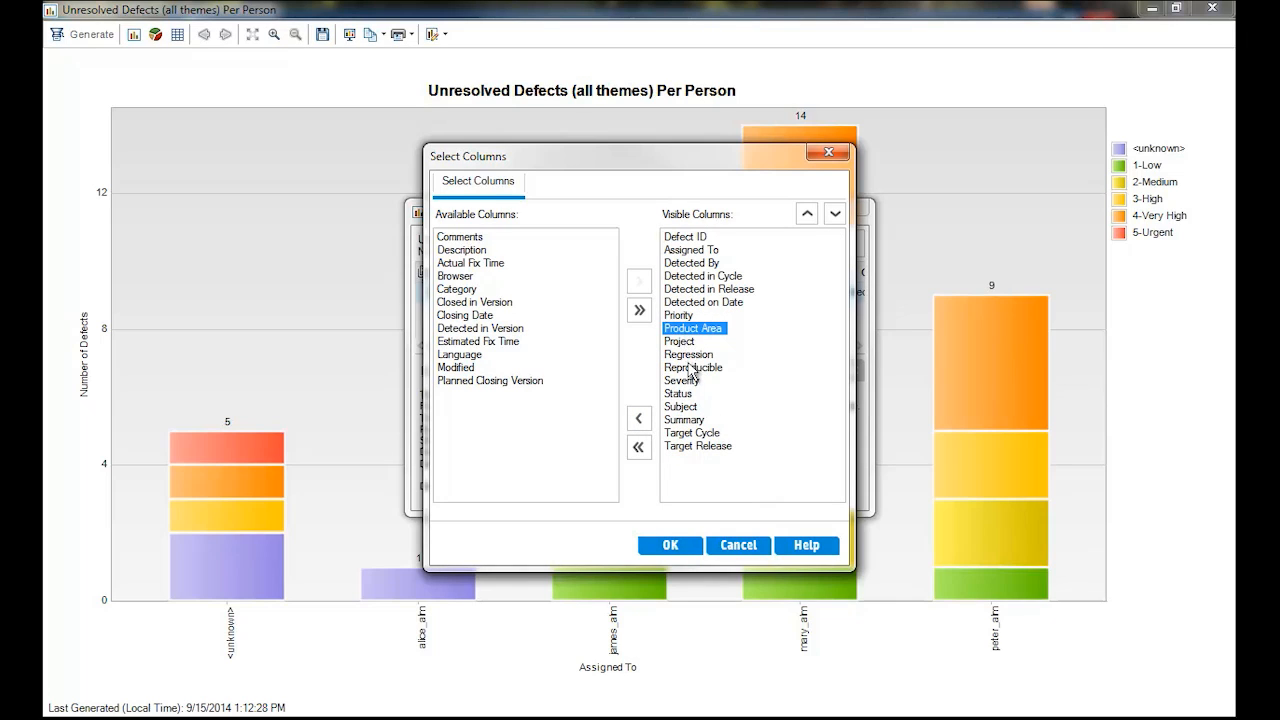
shift+click(688, 368)
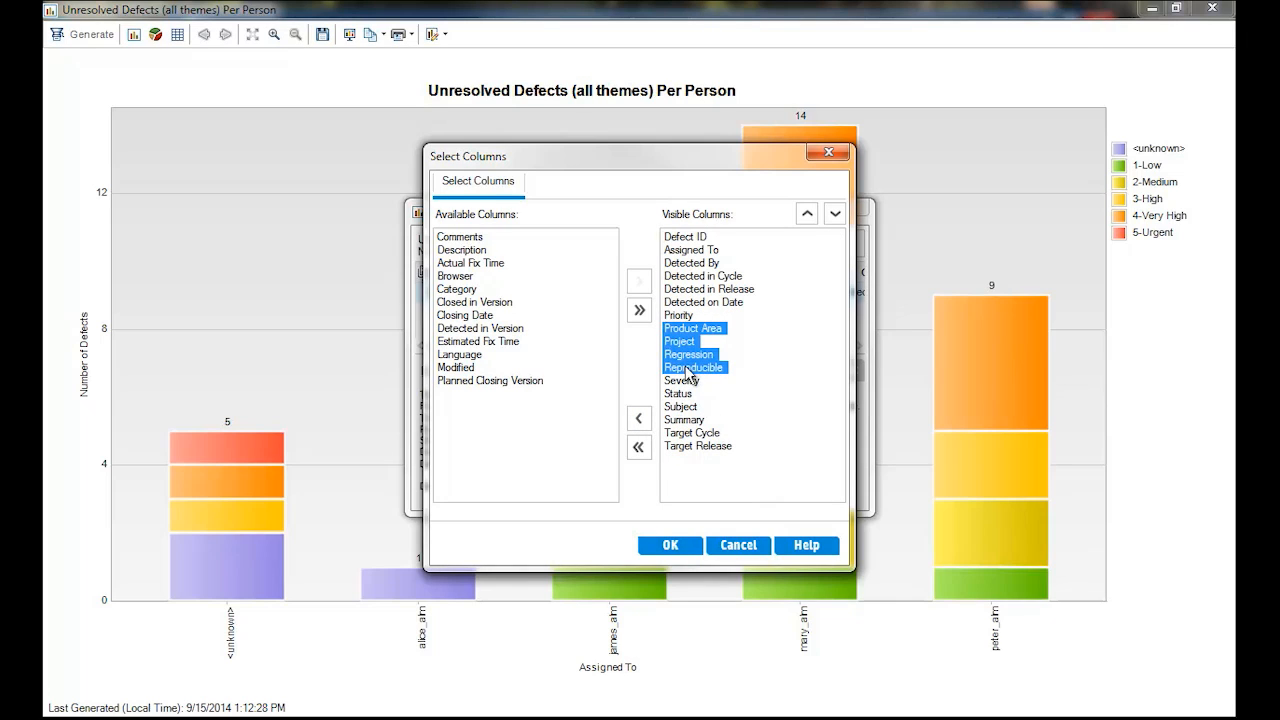
click(638, 420)
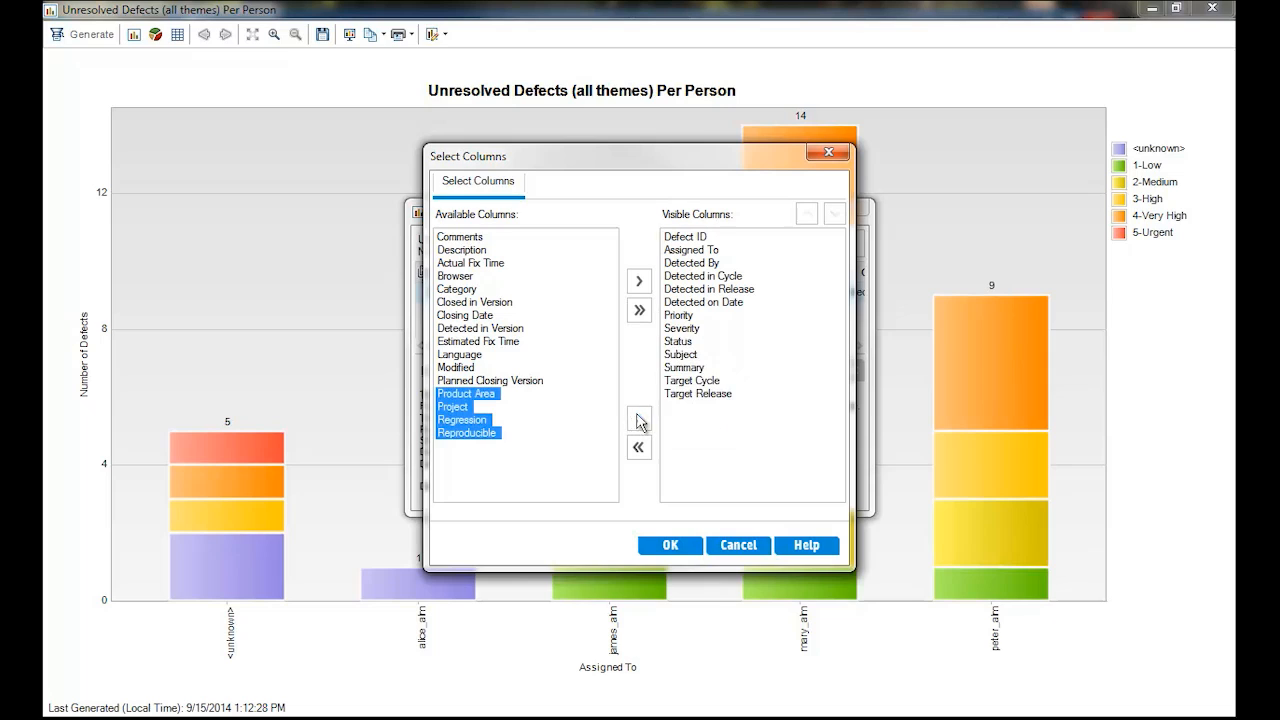
- Hide the Subject column, place Summary directly after Assigned To, and apply the column selection
click(679, 356)
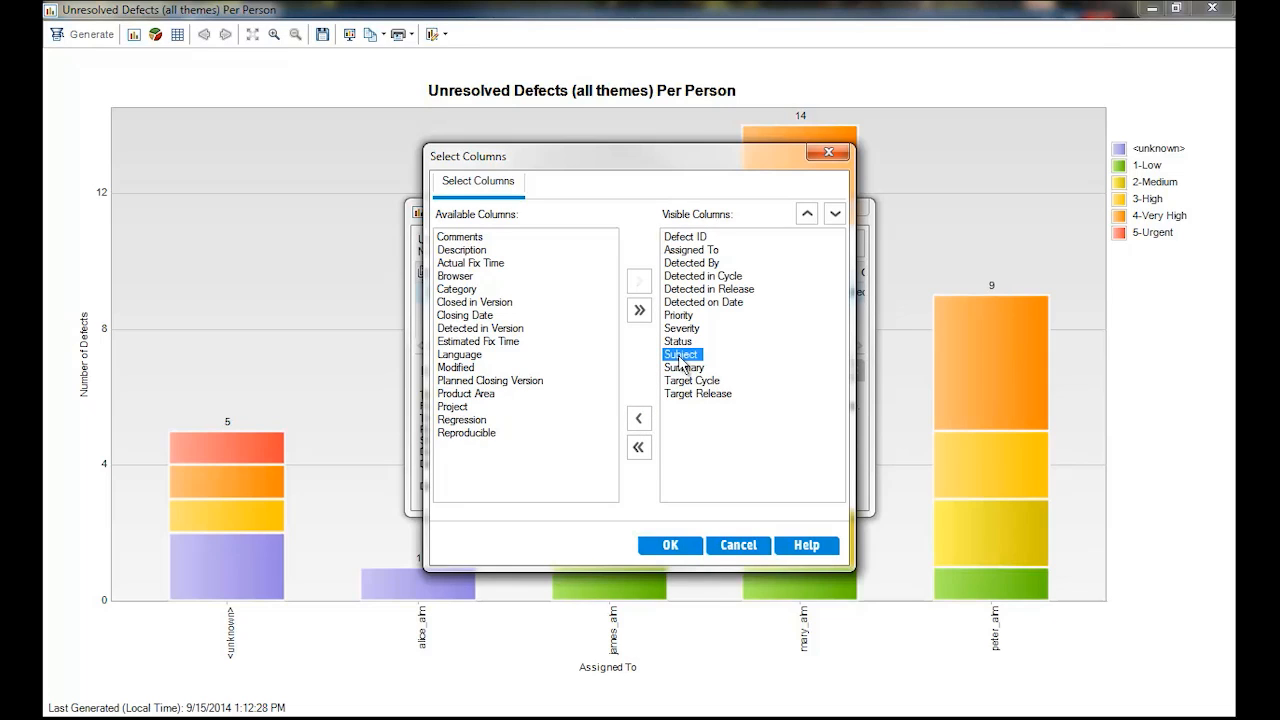
click(644, 420)
drag(679, 356, 688, 262)
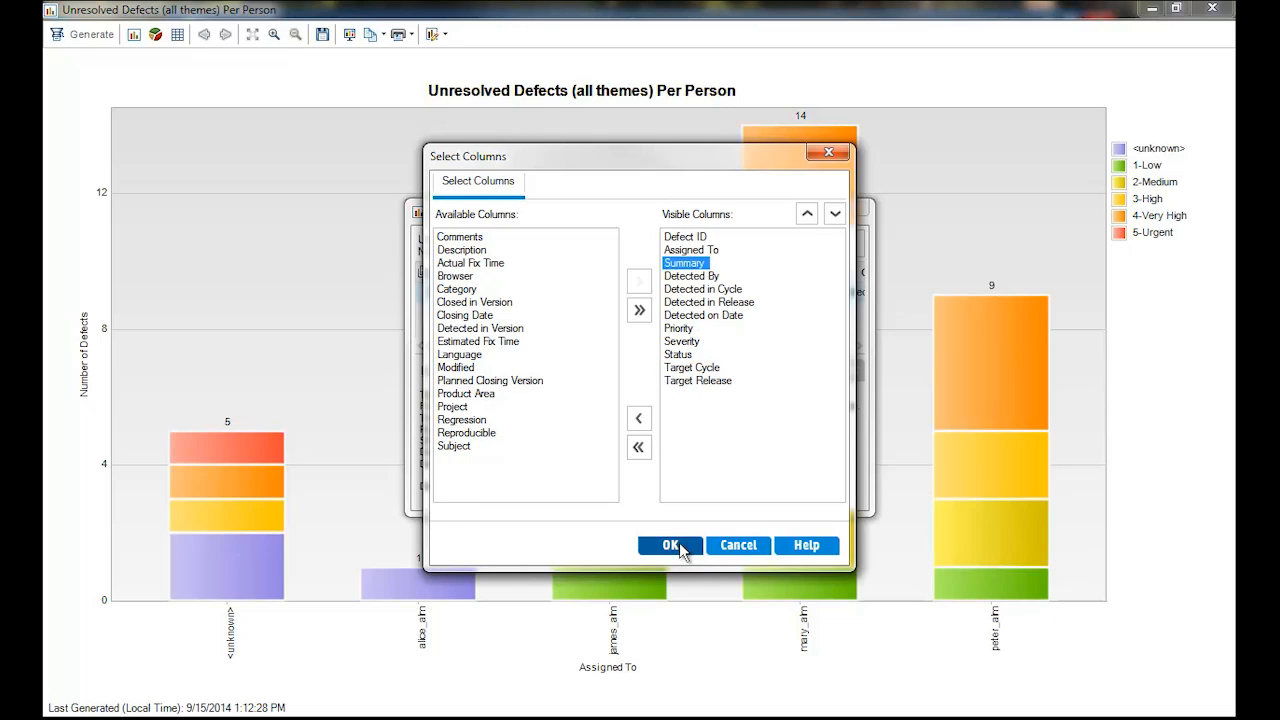
click(680, 546)
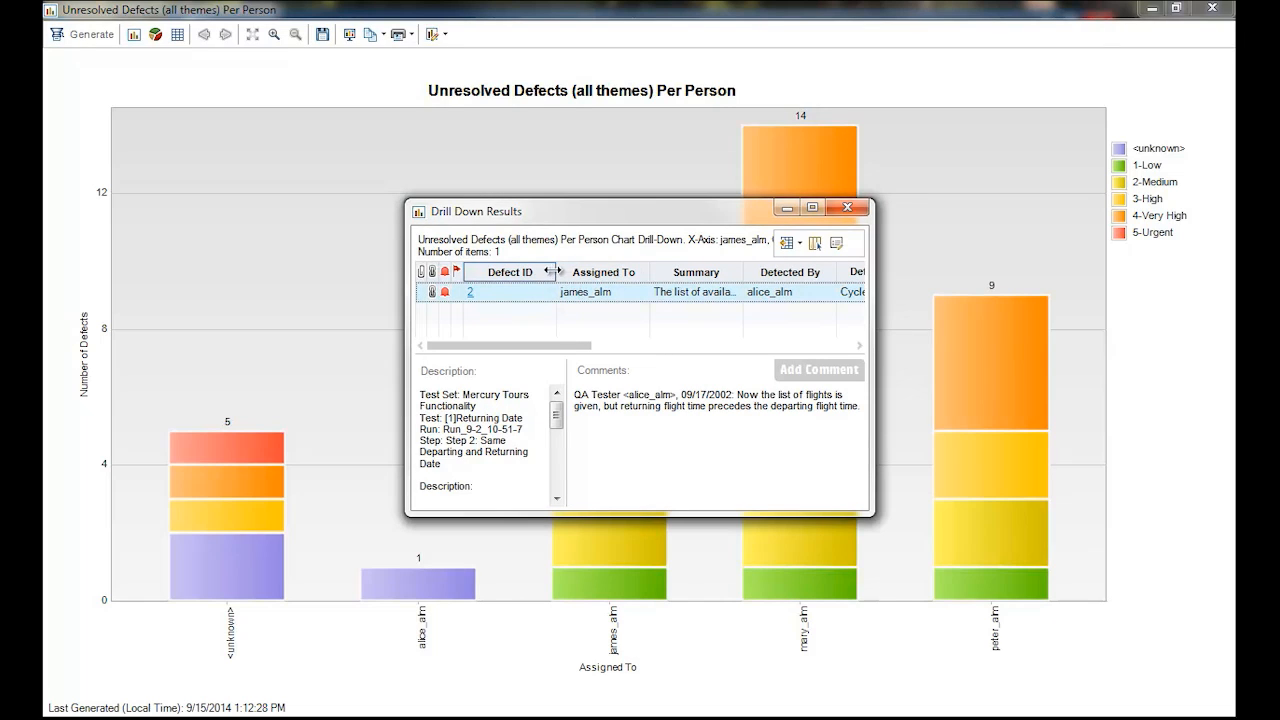
- Narrow the Defect ID column and widen the Summary column in the drill-down results, and close the results window
drag(556, 273, 512, 276)
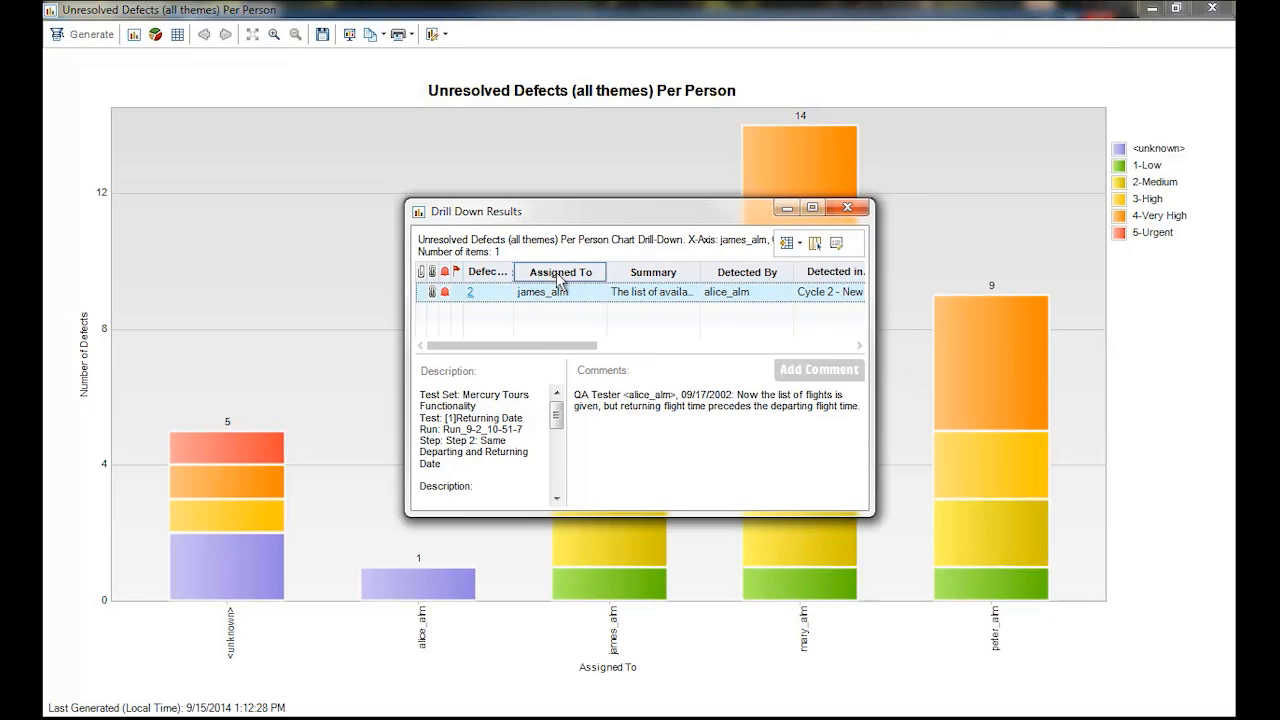
drag(700, 276, 760, 277)
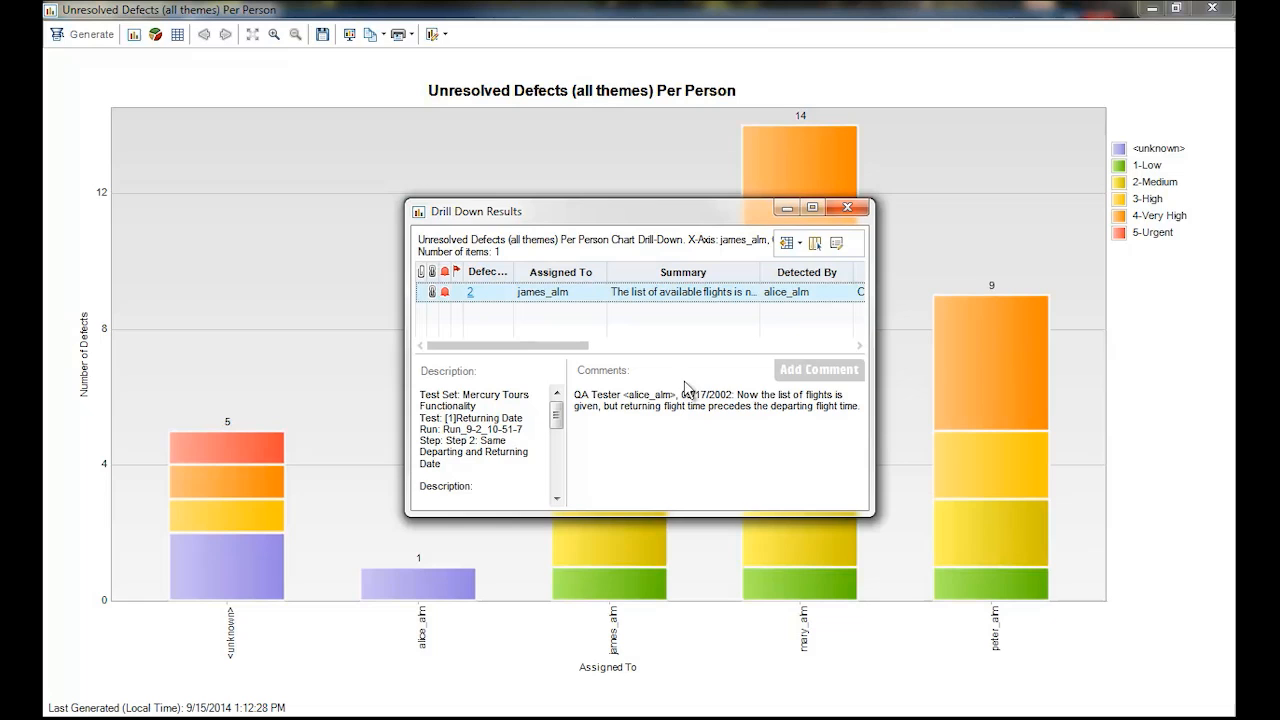
click(846, 210)
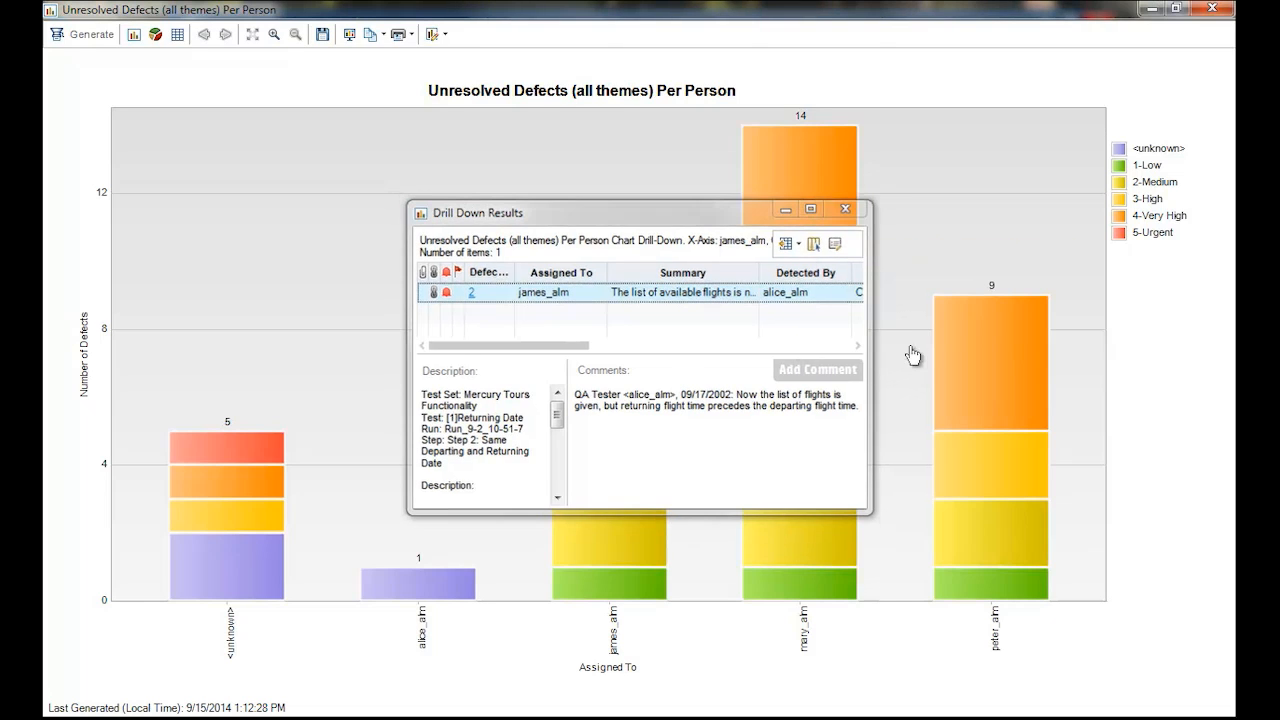
- Close the maximized graph window and select the Mercury Tours HTML Version 1.0 Status report in the Requirements folder
click(957, 352)
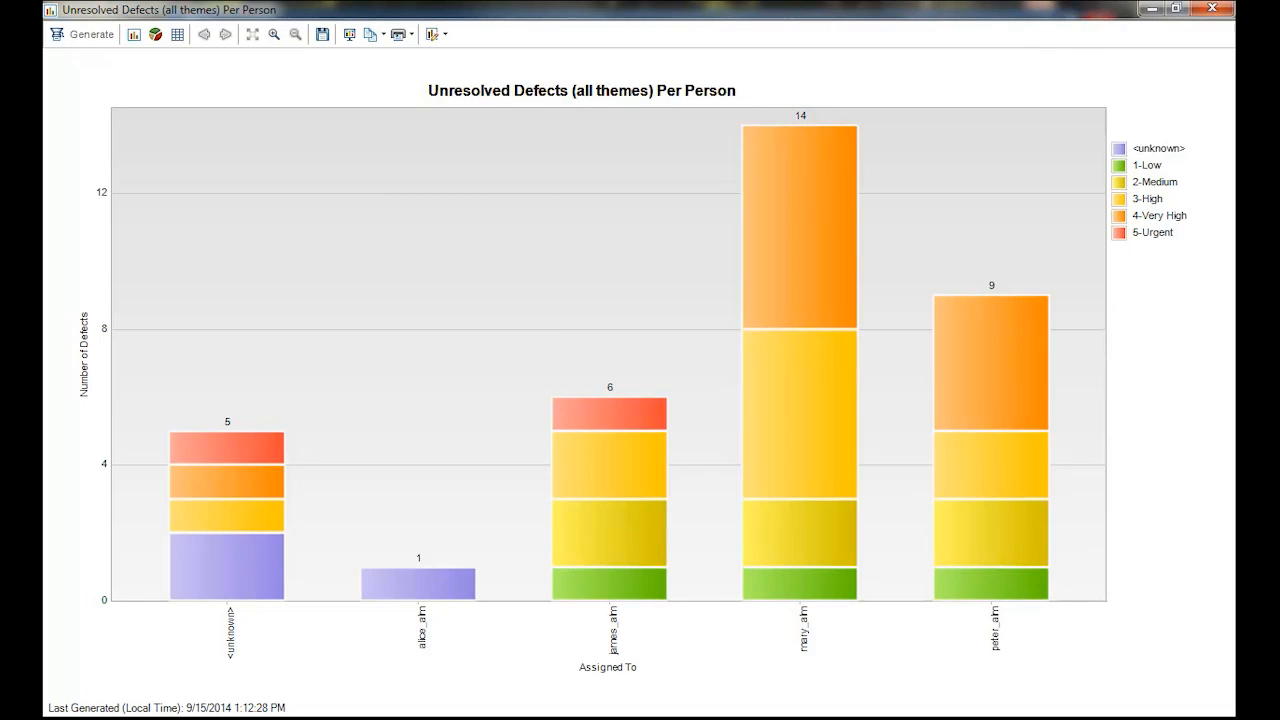
click(1218, 9)
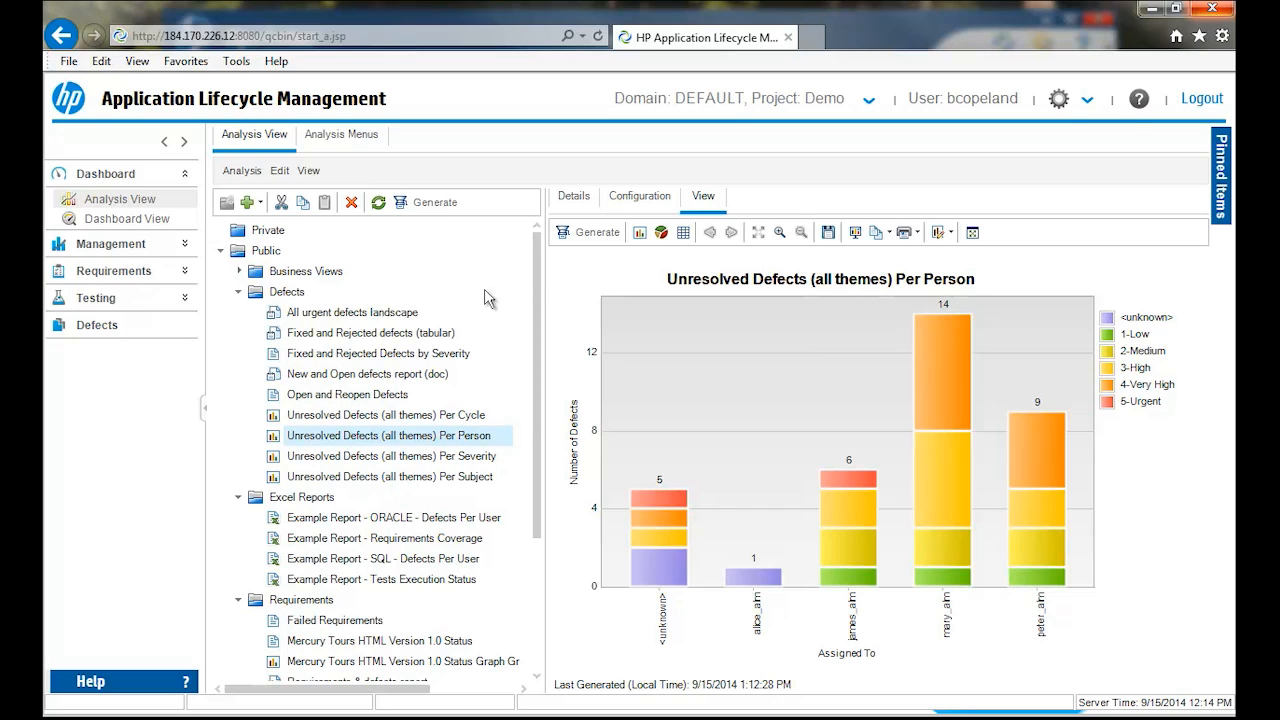
drag(537, 281, 553, 428)
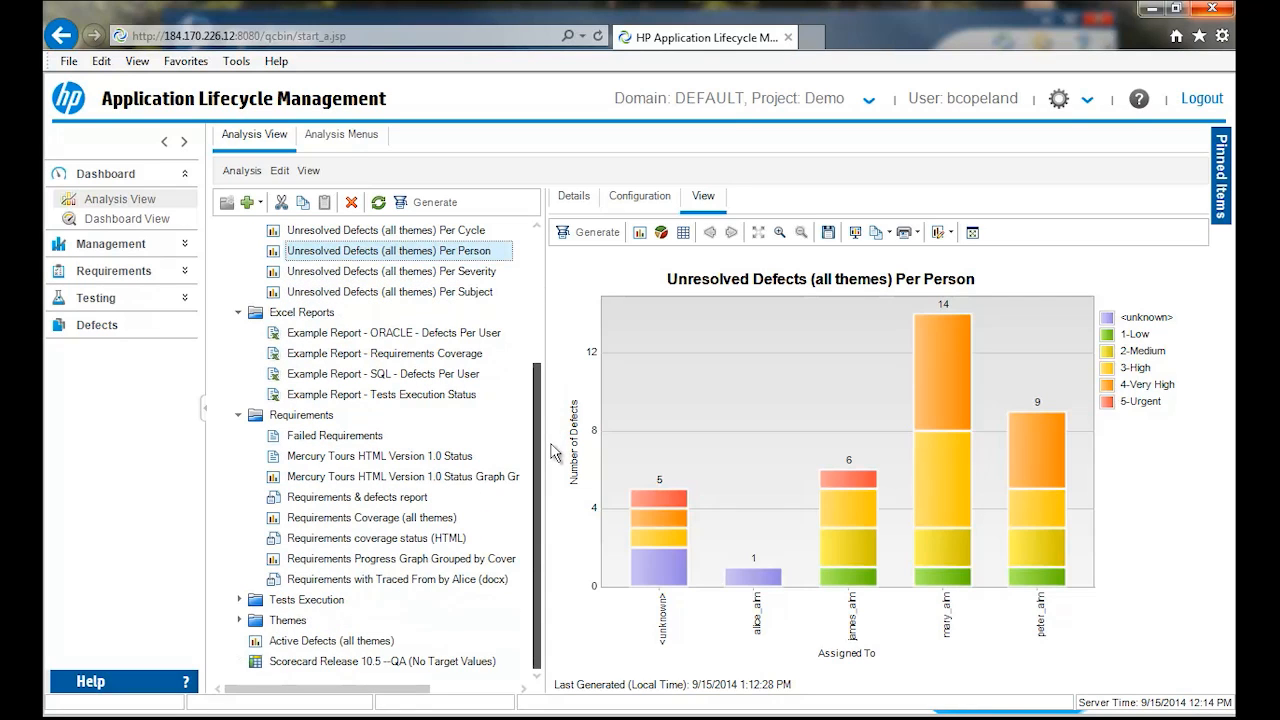
click(363, 461)
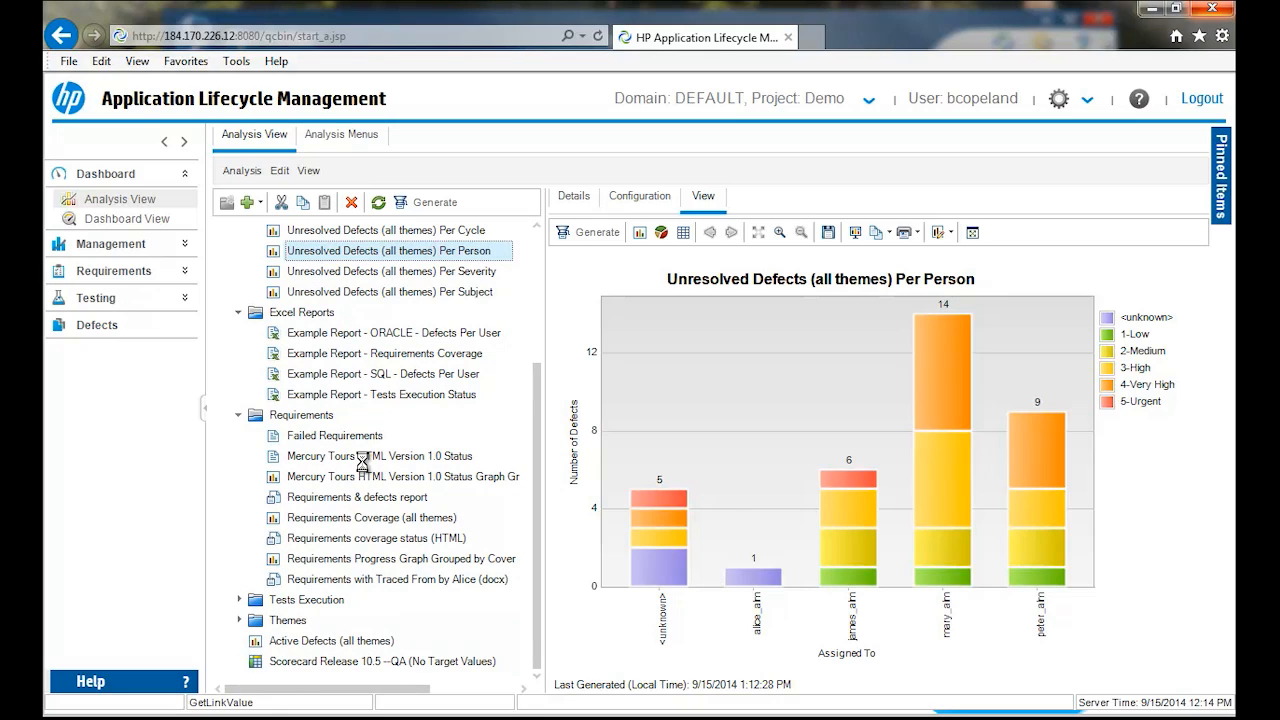
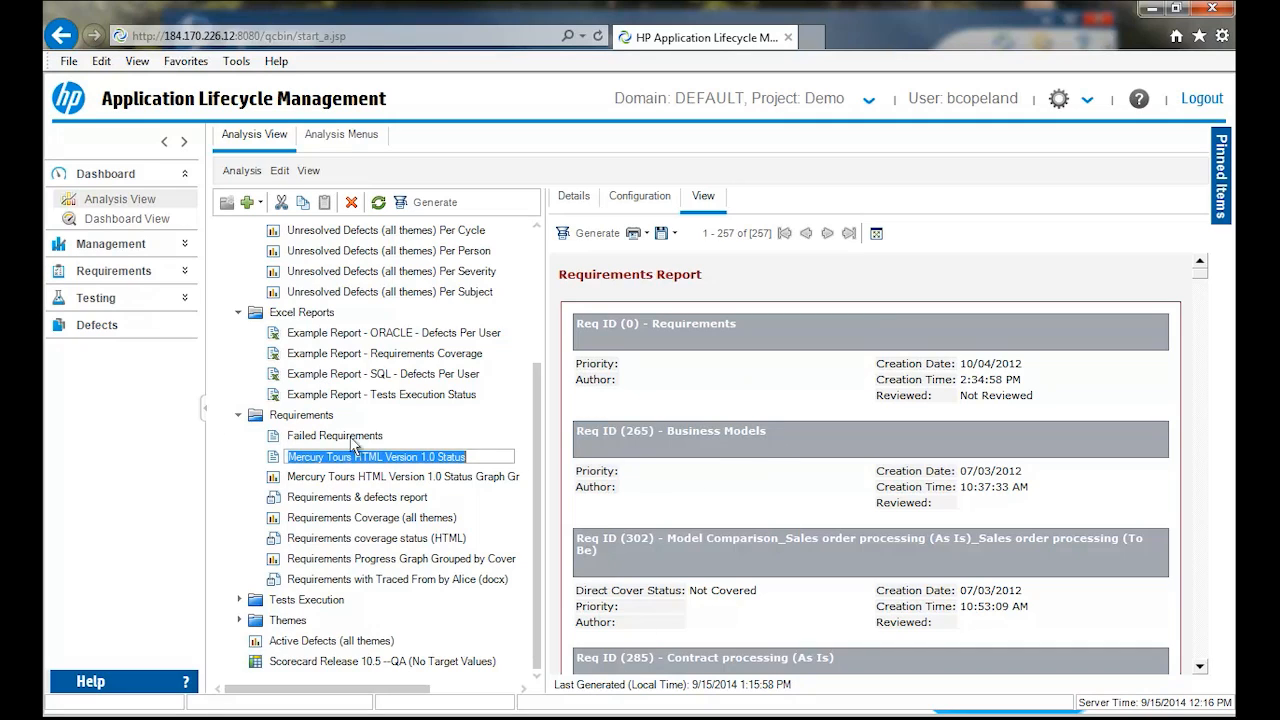
- Leave the selected report's name unedited and view the new analysis item types, including the release analysis options
click(612, 279)
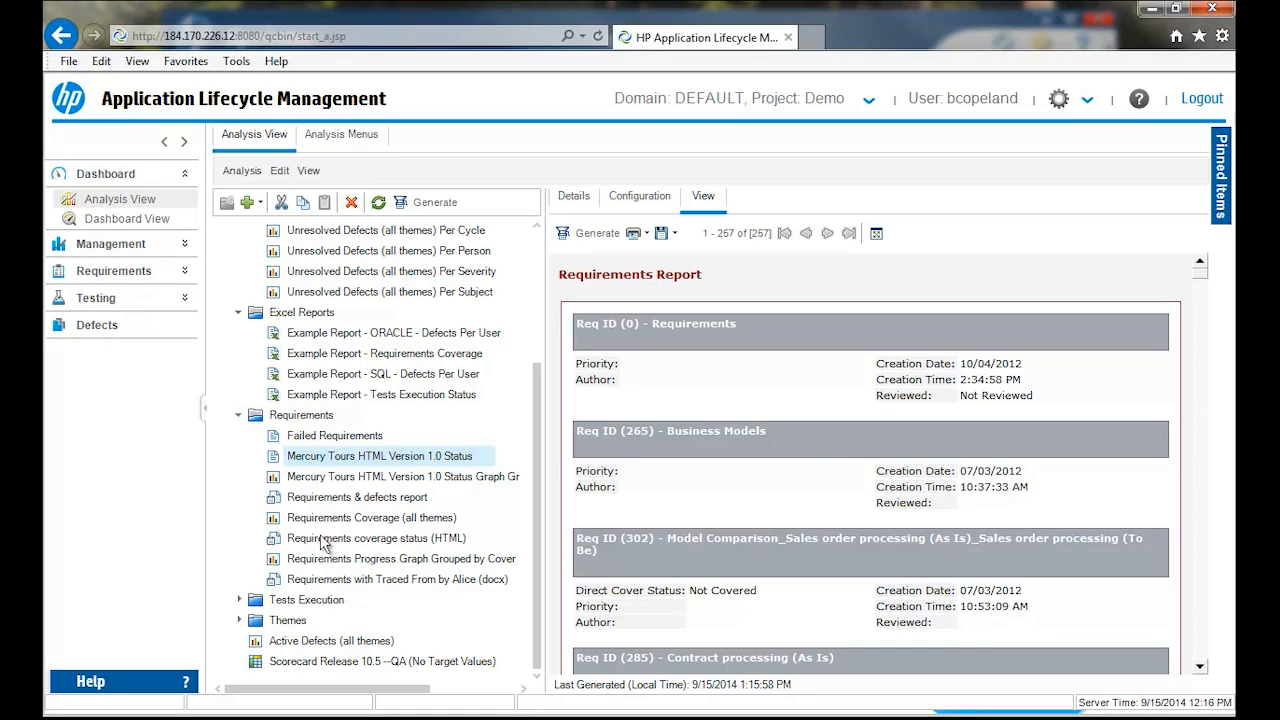
click(260, 203)
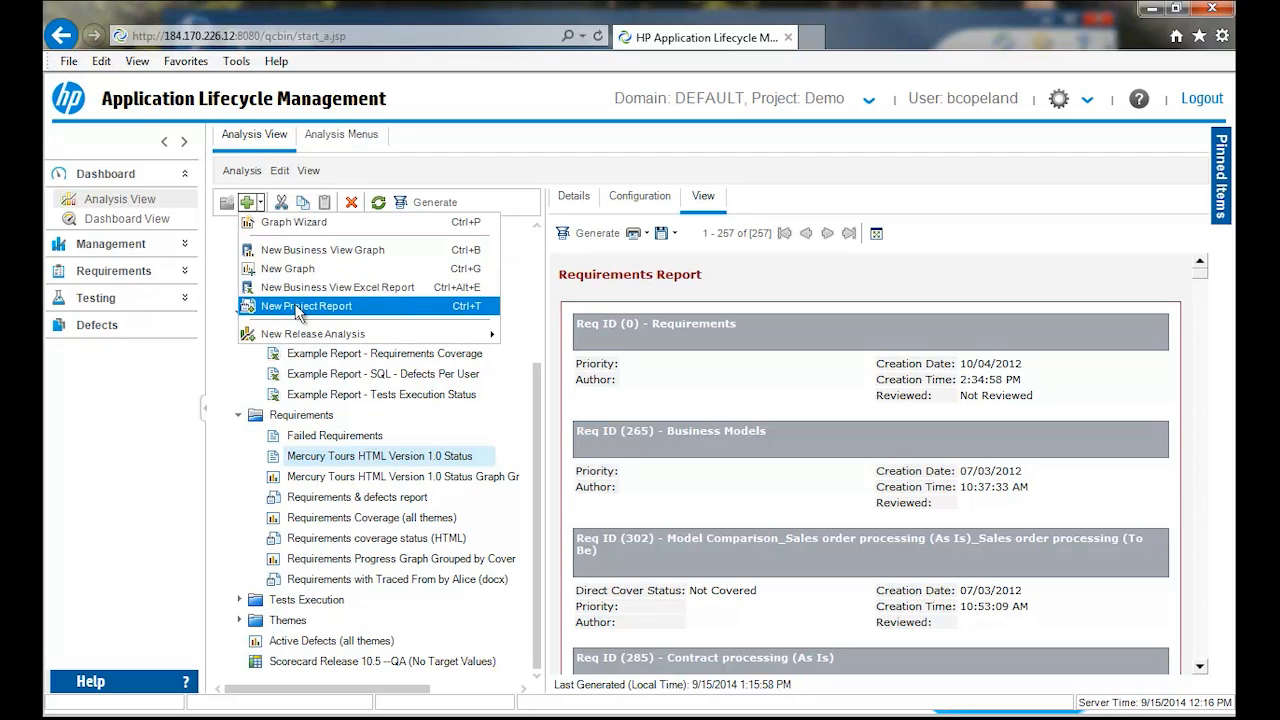
- Open the configuration of the Requirements with Traced From (docx) report and view its output format choices
click(308, 580)
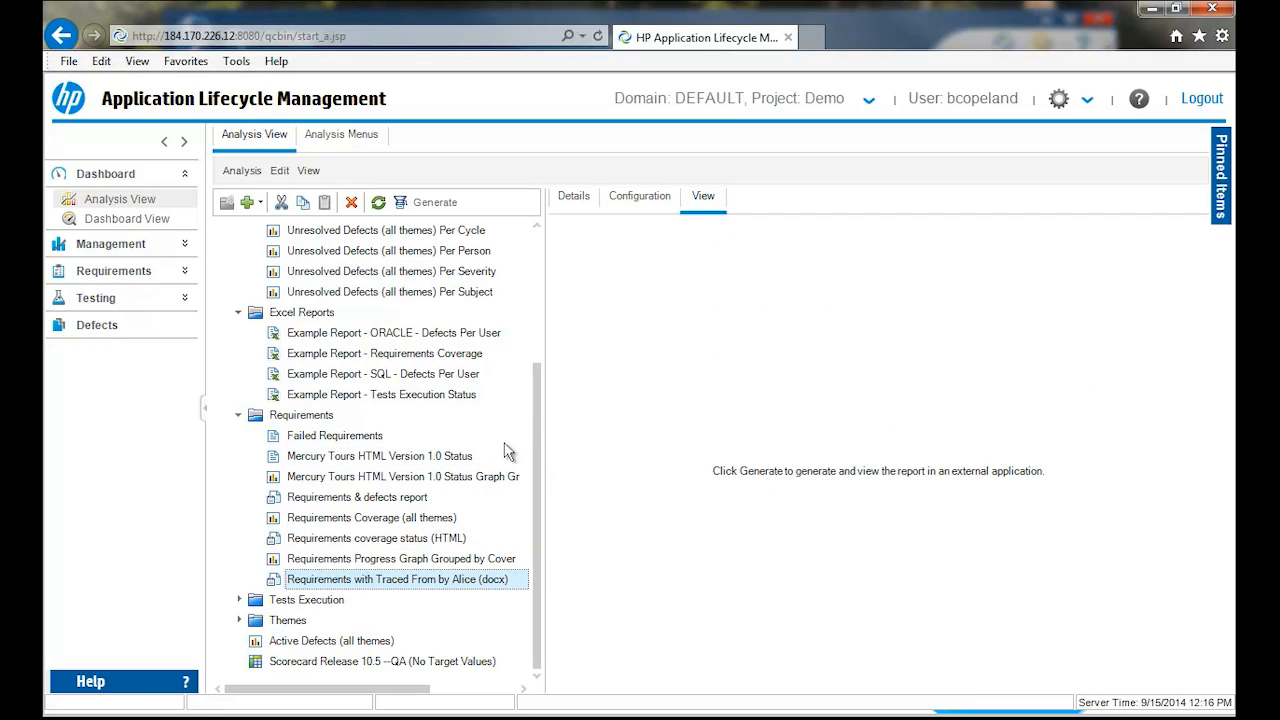
click(639, 200)
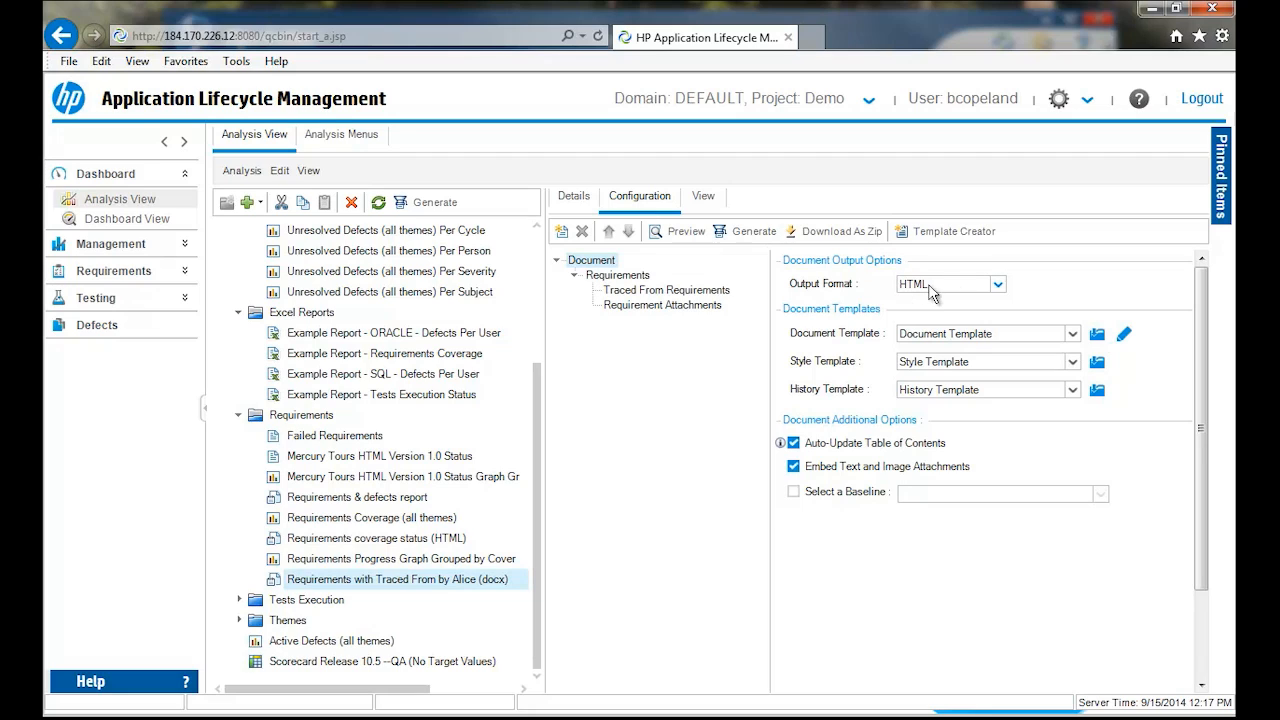
click(1001, 285)
click(1000, 286)
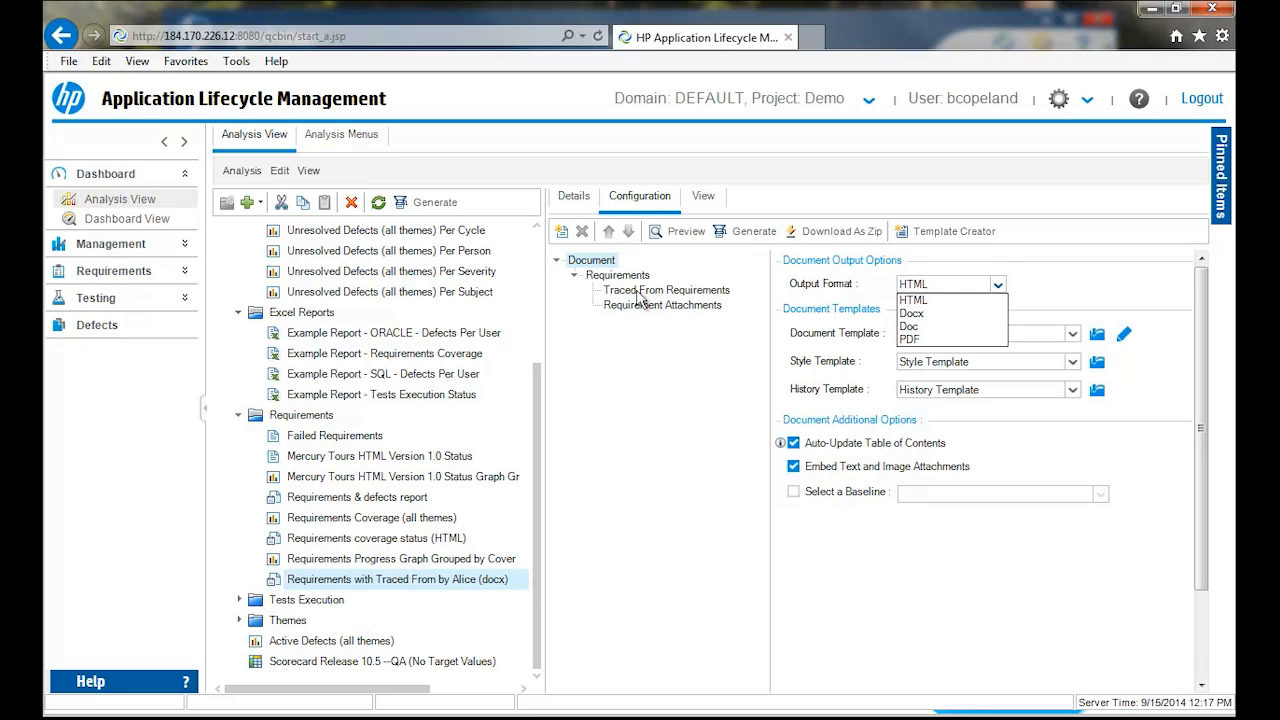
click(704, 296)
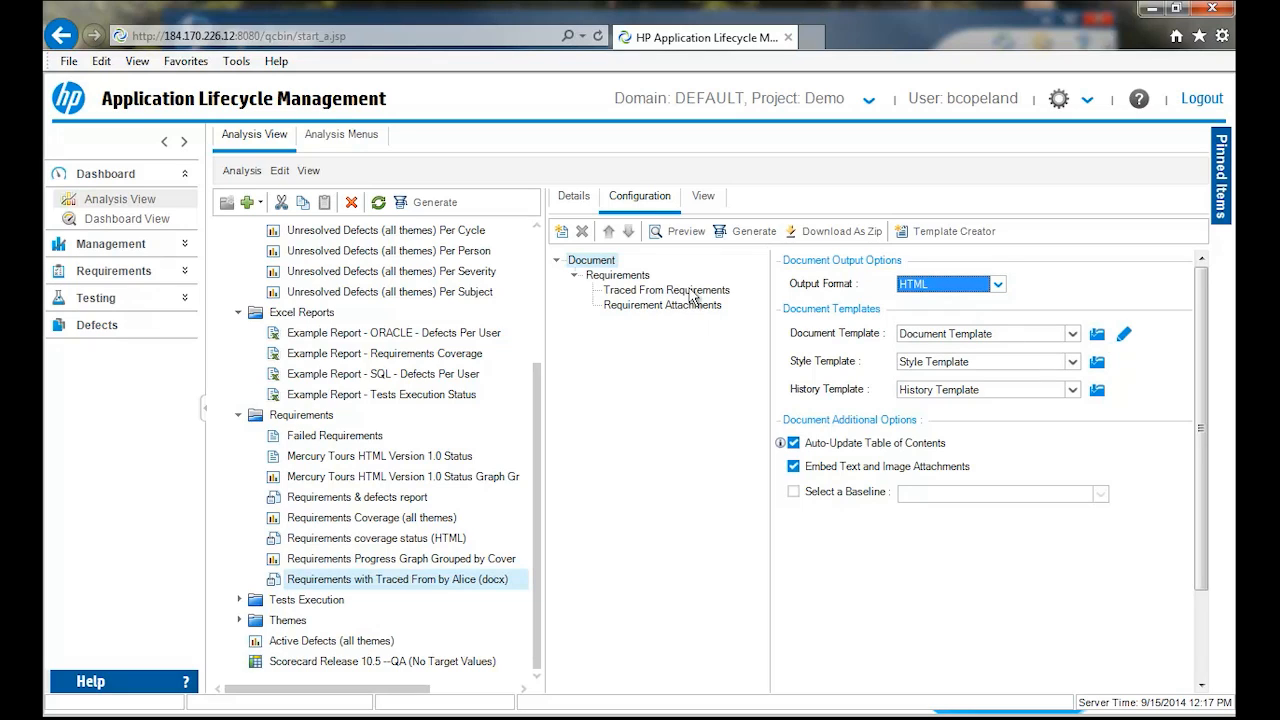
- Preview the report from its Requirements section, examine the contents list, requirement details, history and traced requirements, and close the preview
click(617, 277)
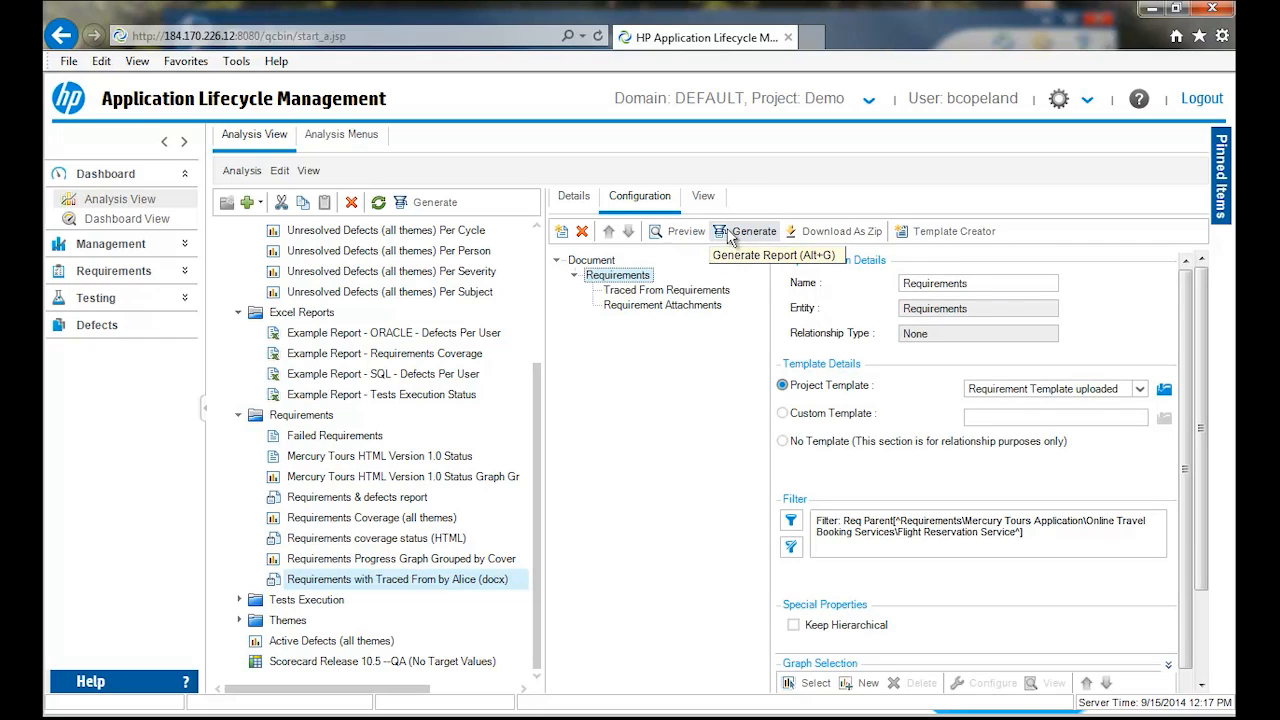
click(688, 234)
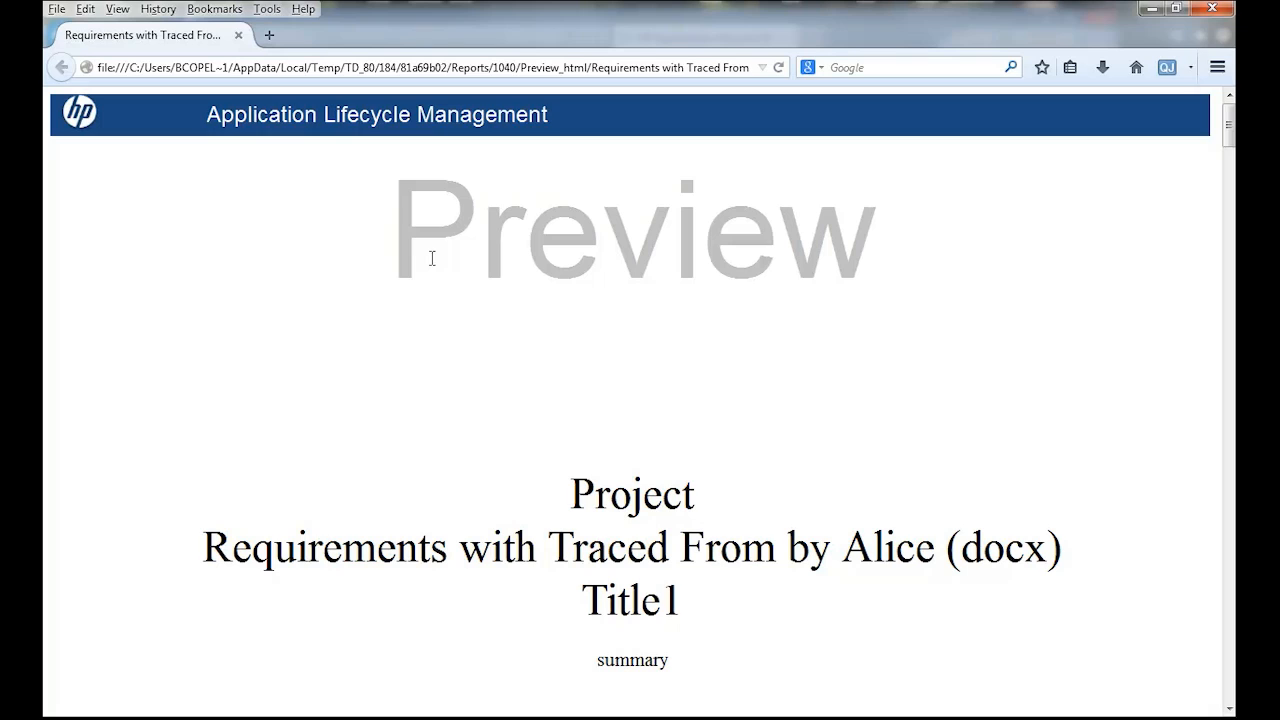
scroll(563, 282, down, 10)
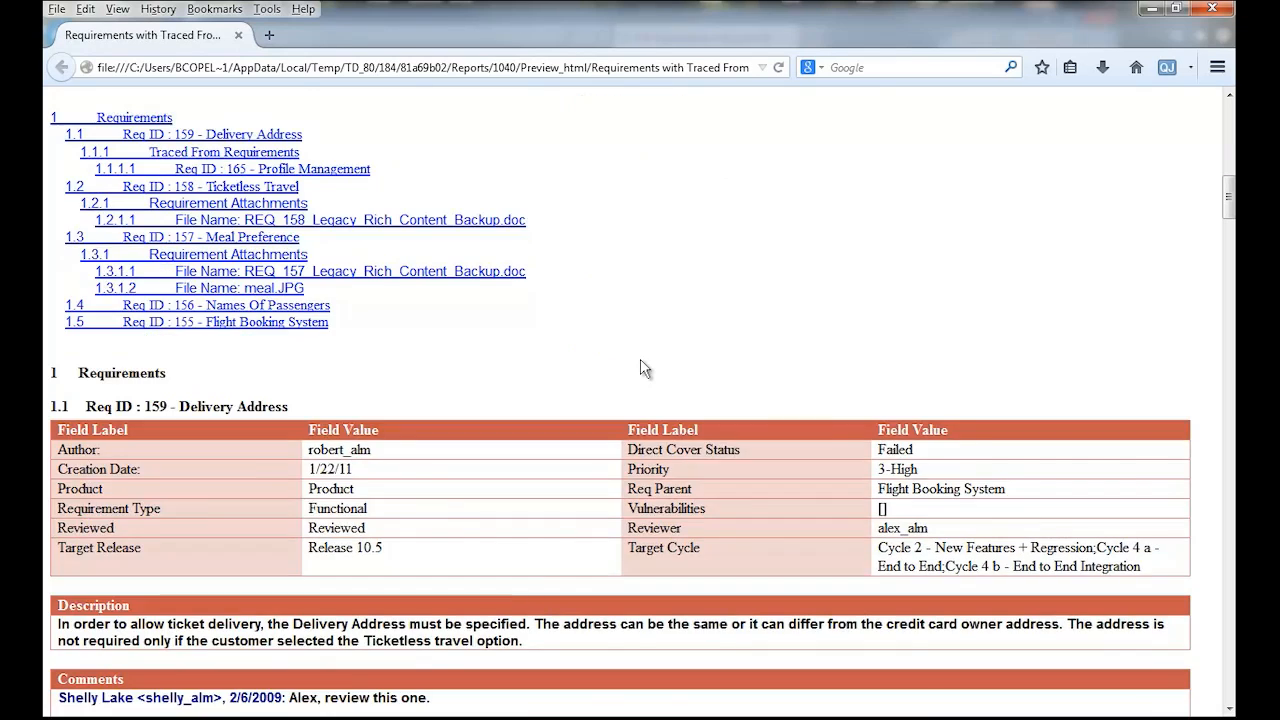
scroll(641, 360, down, 7)
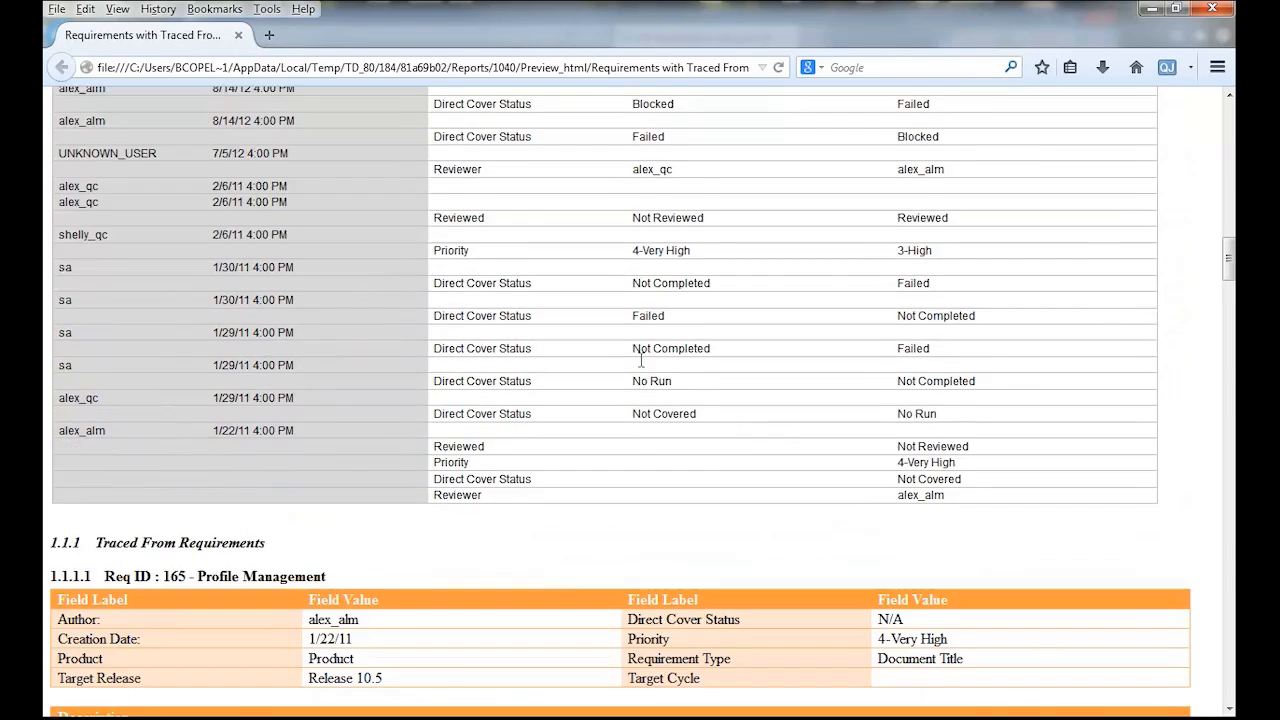
scroll(641, 360, up, 12)
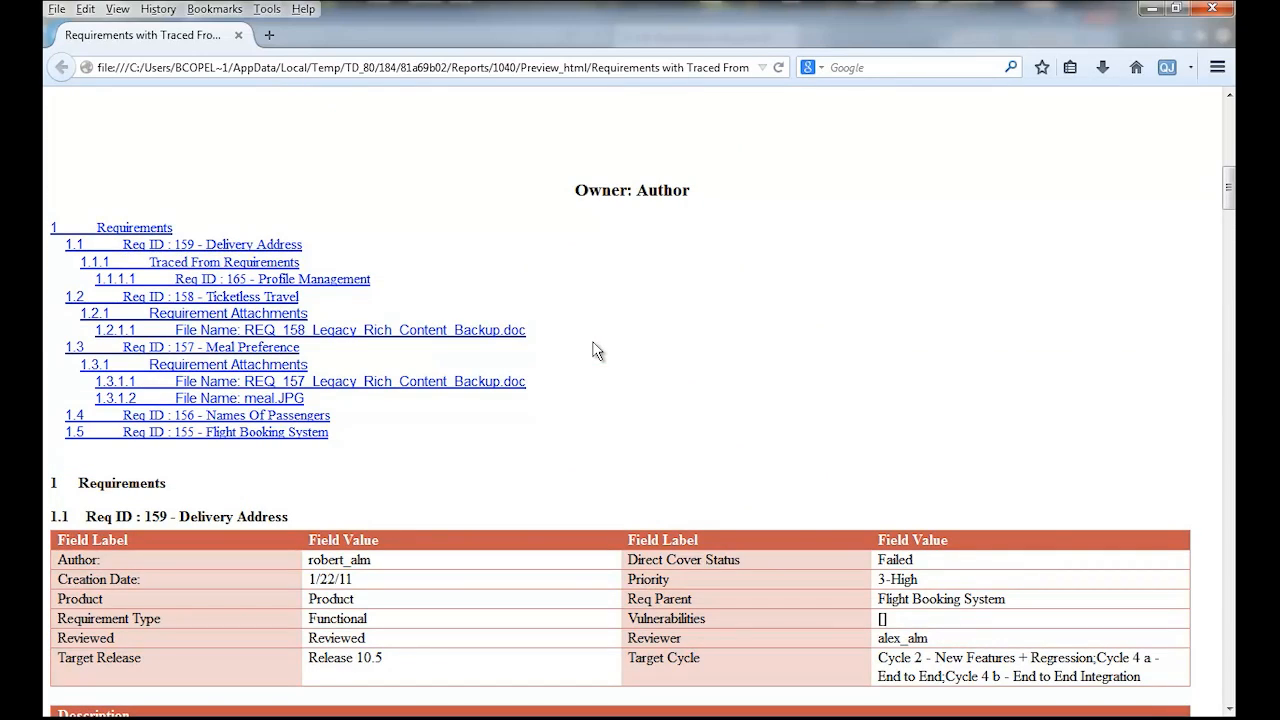
scroll(596, 350, down, 7)
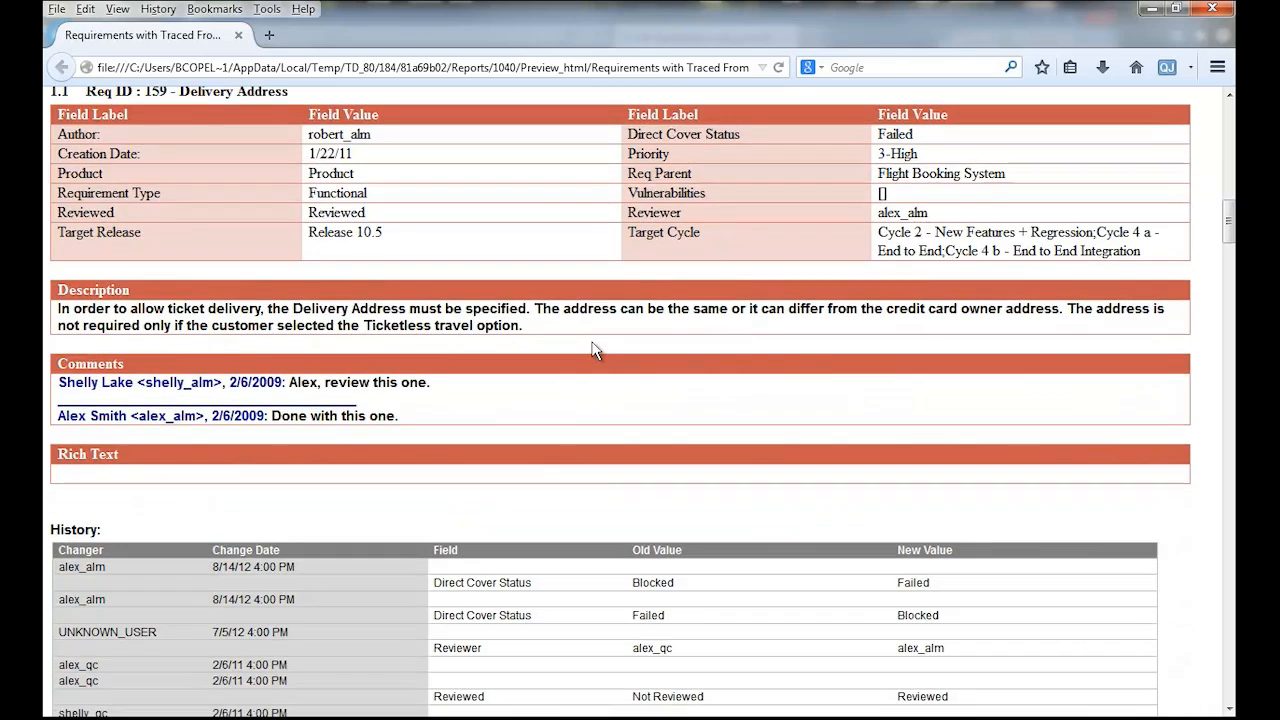
scroll(592, 350, down, 3)
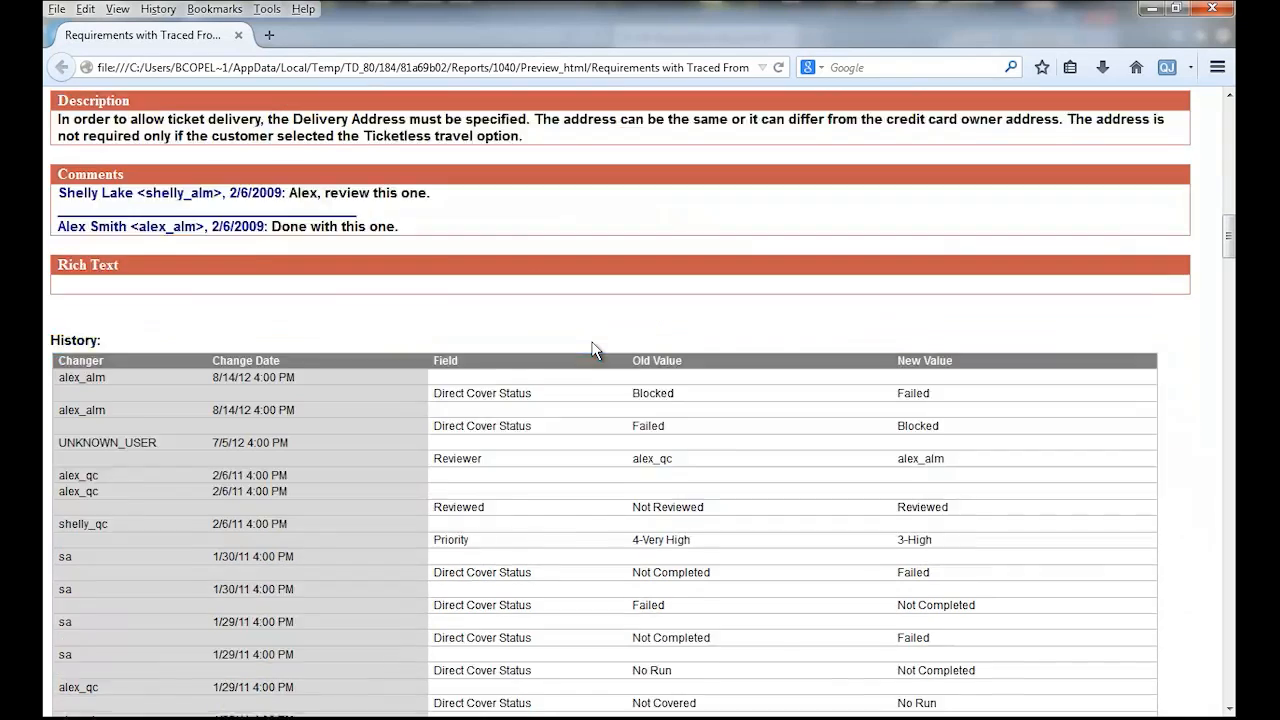
scroll(592, 350, down, 3)
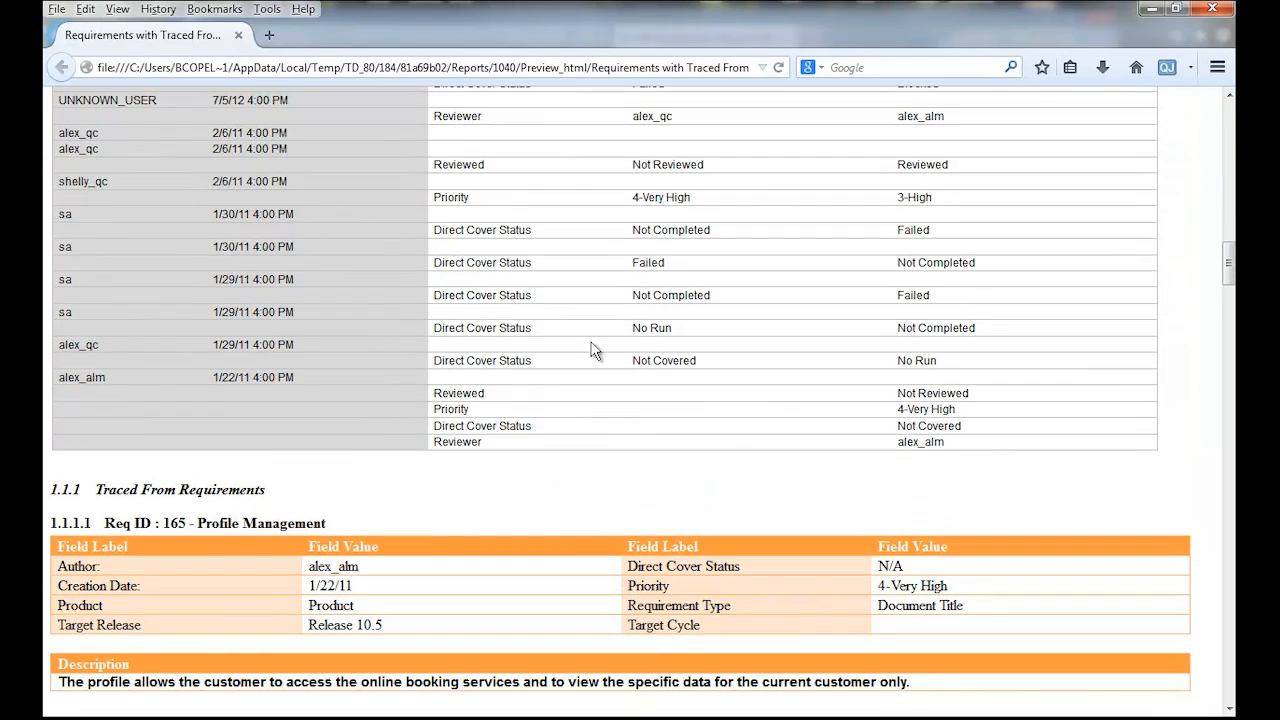
scroll(592, 350, down, 7)
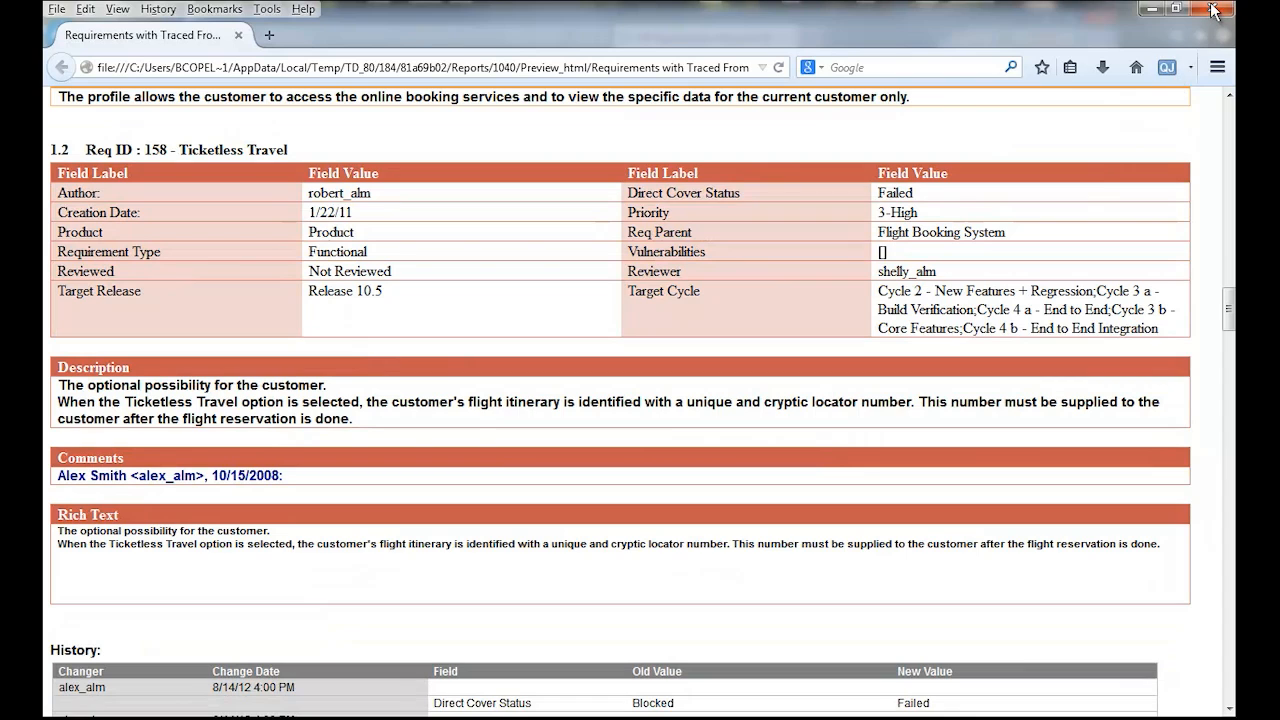
click(1213, 10)
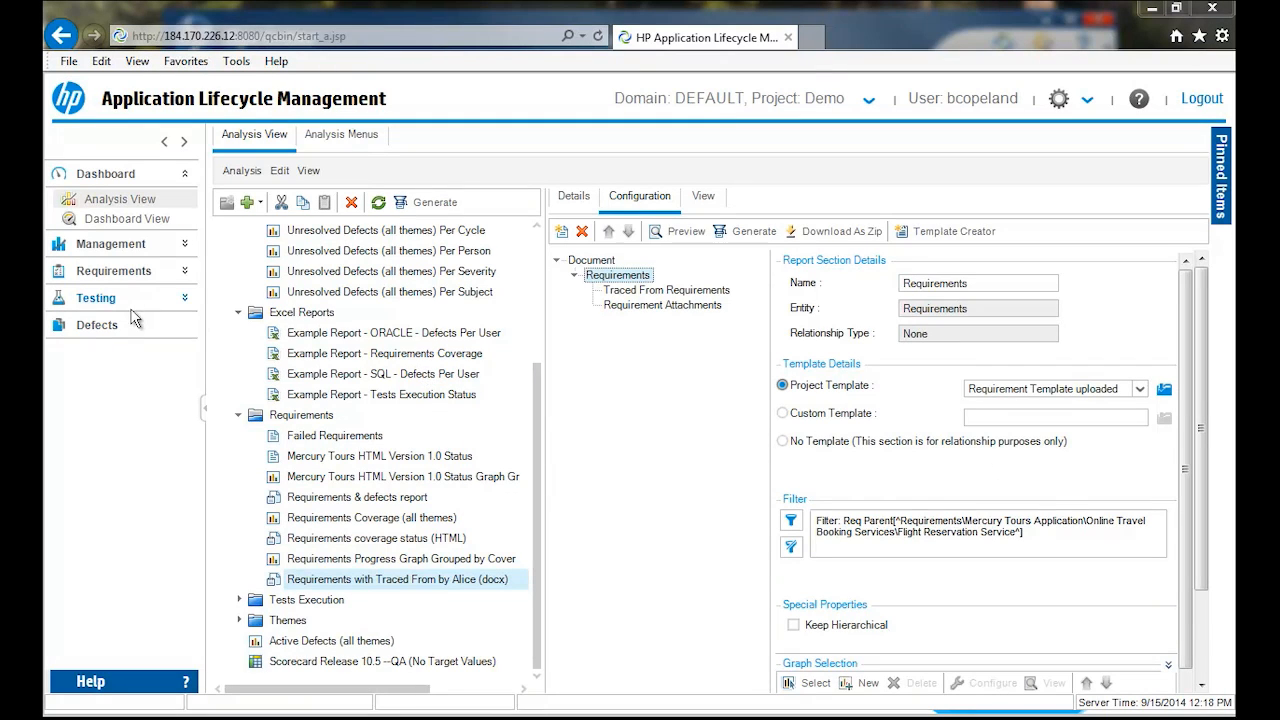
- Open the configuration of the public Mercury Tours Release 10.5 Status page in Dashboard View
click(115, 218)
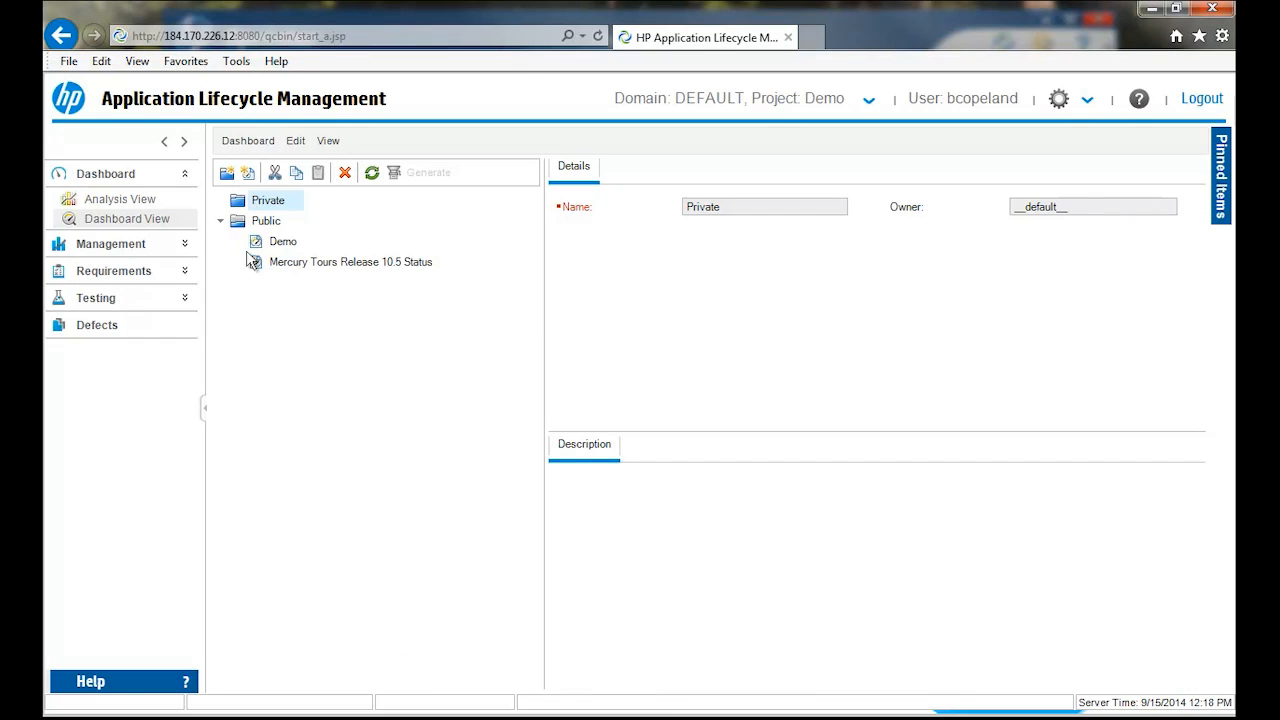
click(352, 266)
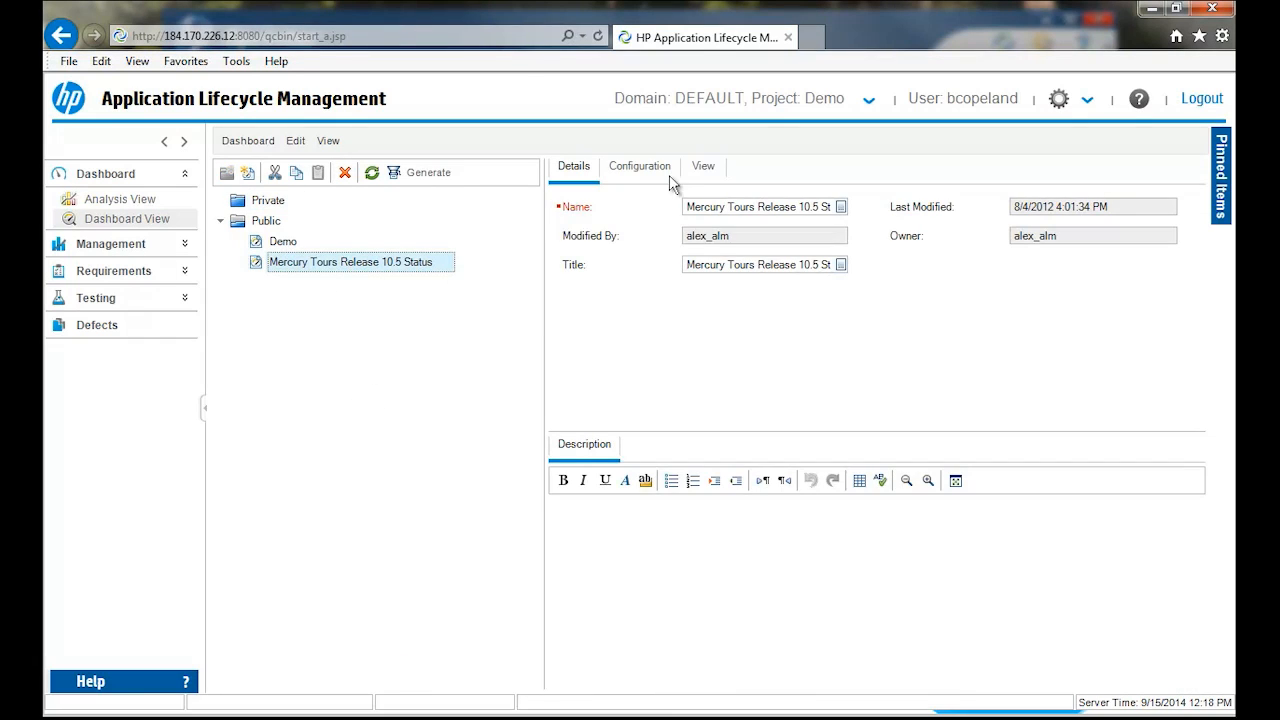
click(640, 168)
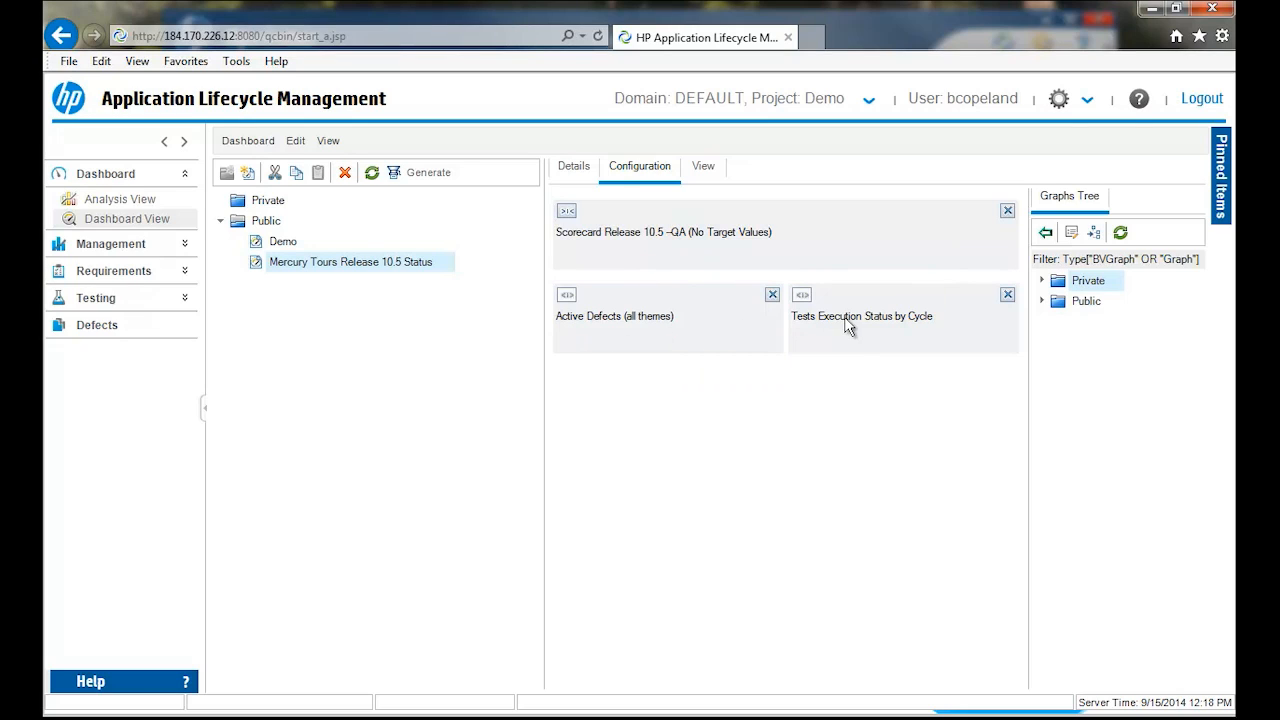
- Add the public Requirements Coverage (all themes) graph below the existing dashboard graphs and expand it to full row width
click(1042, 301)
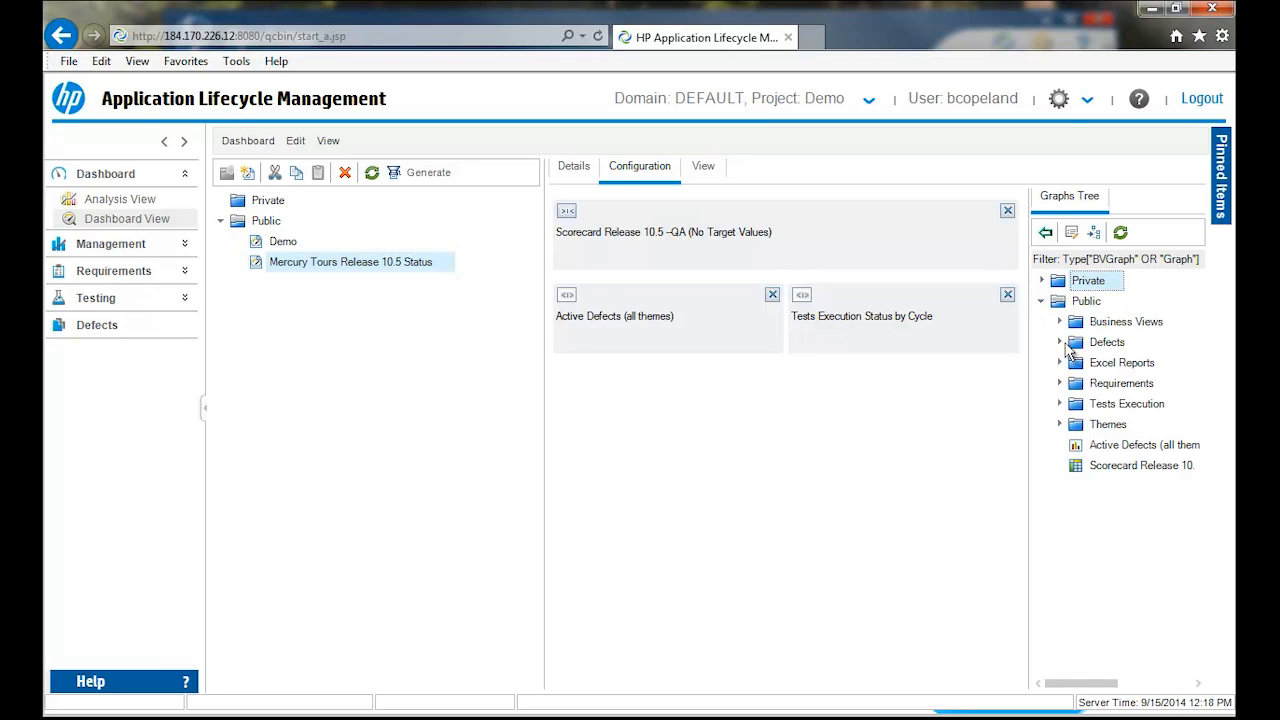
click(1061, 384)
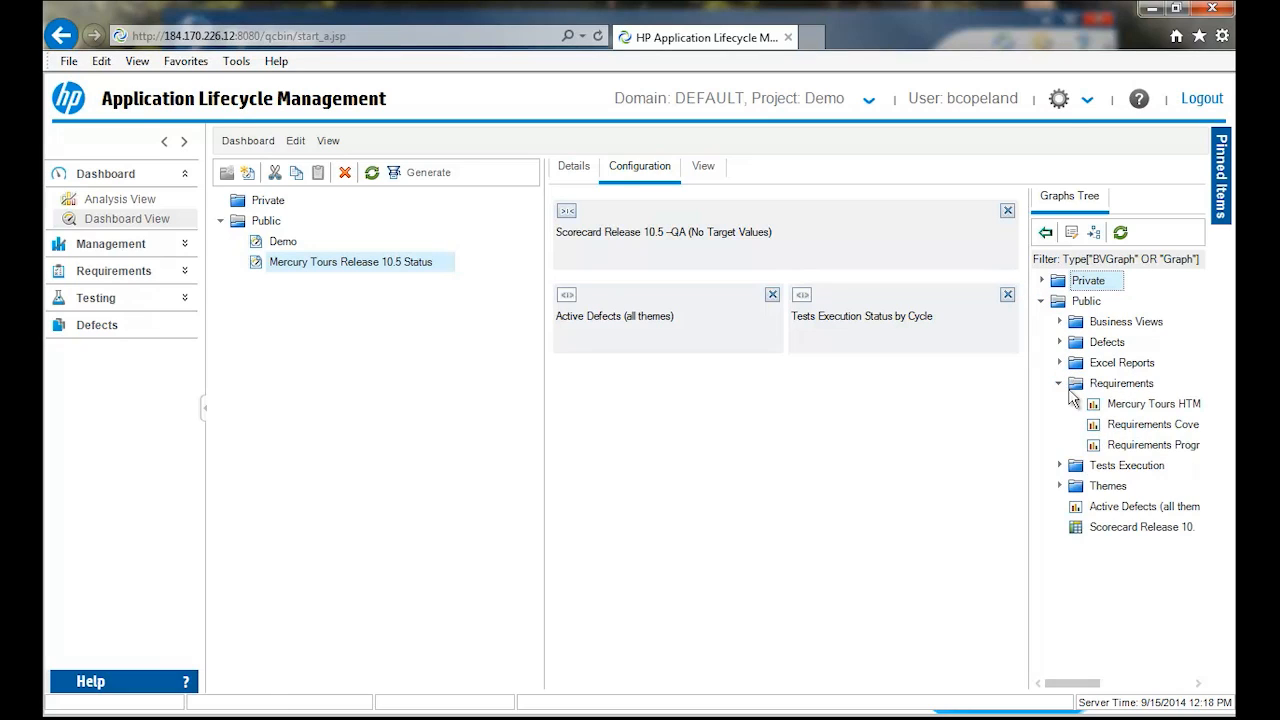
drag(1137, 432, 729, 410)
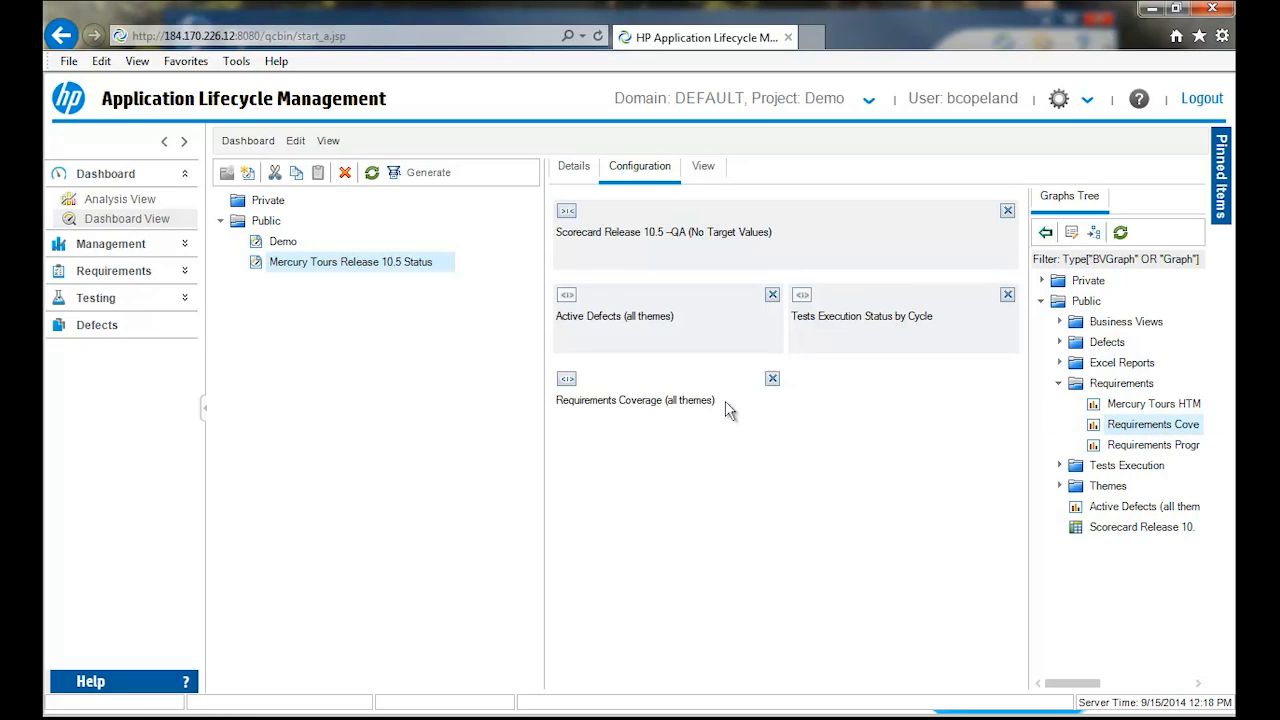
click(566, 381)
- View the dashboard in a maximized full-screen window, examine the scorecard and all graphs down to Requirements Coverage, and exit full screen
click(706, 166)
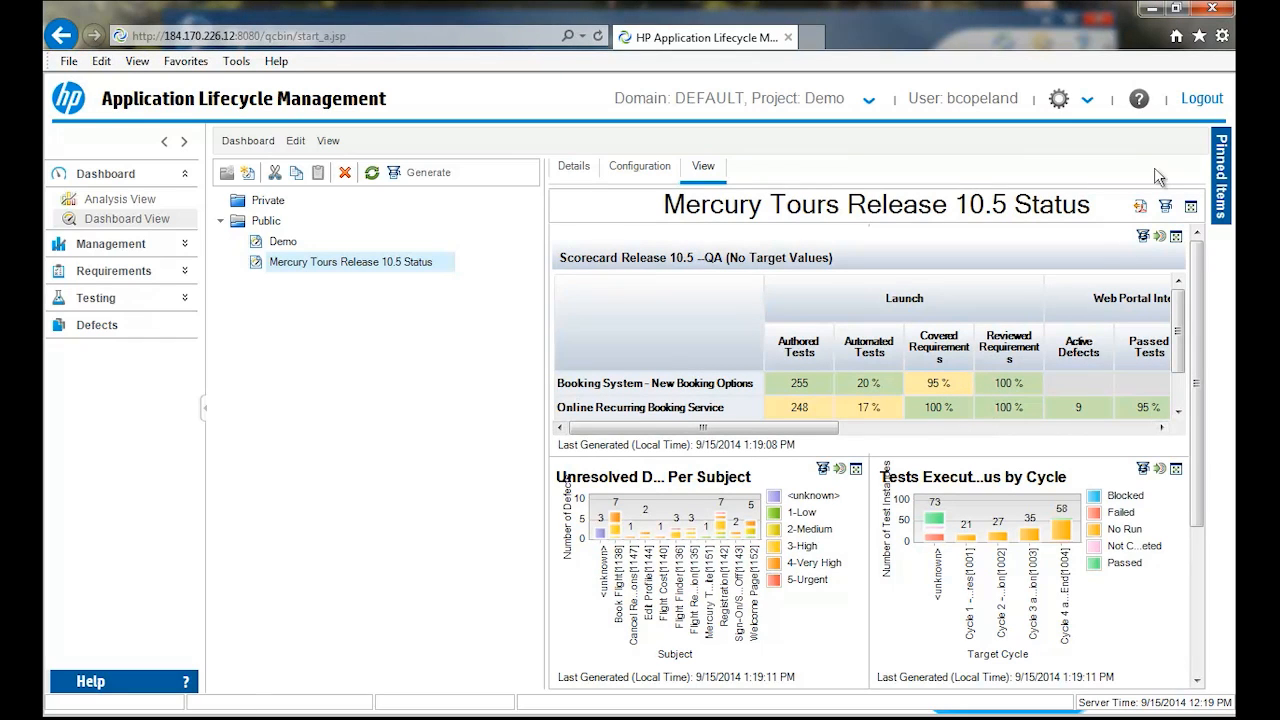
click(1193, 206)
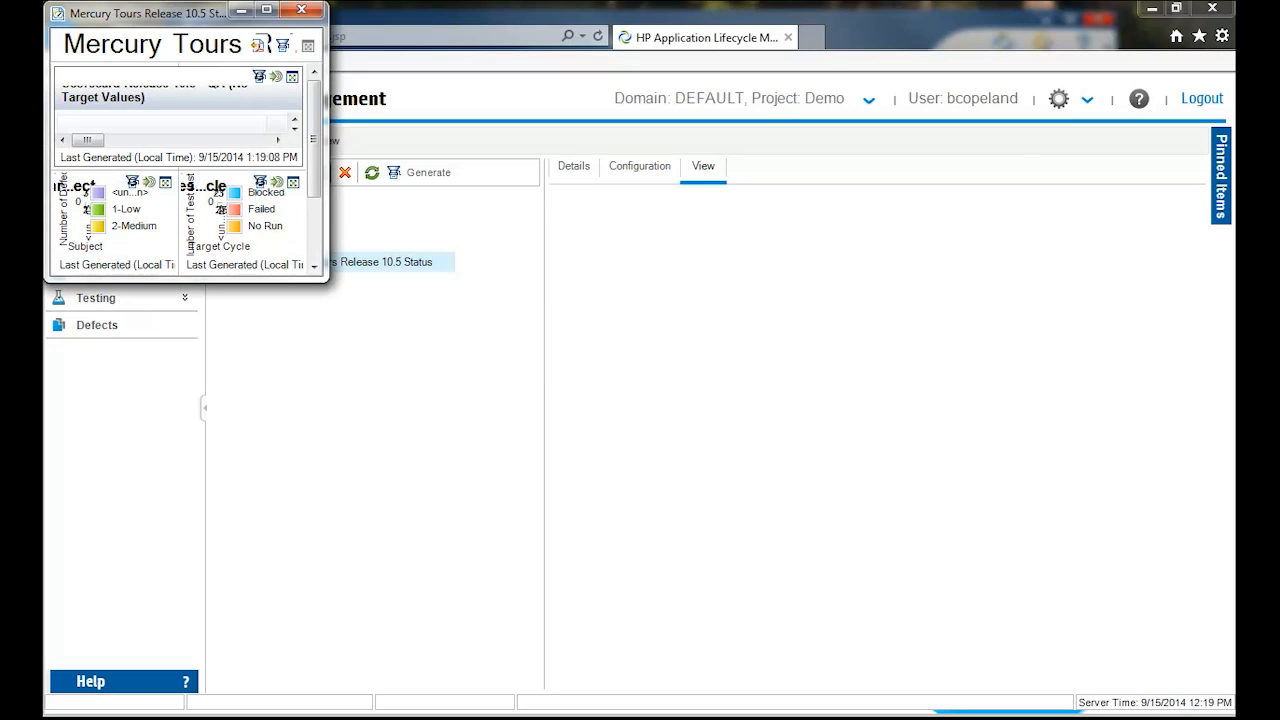
click(266, 9)
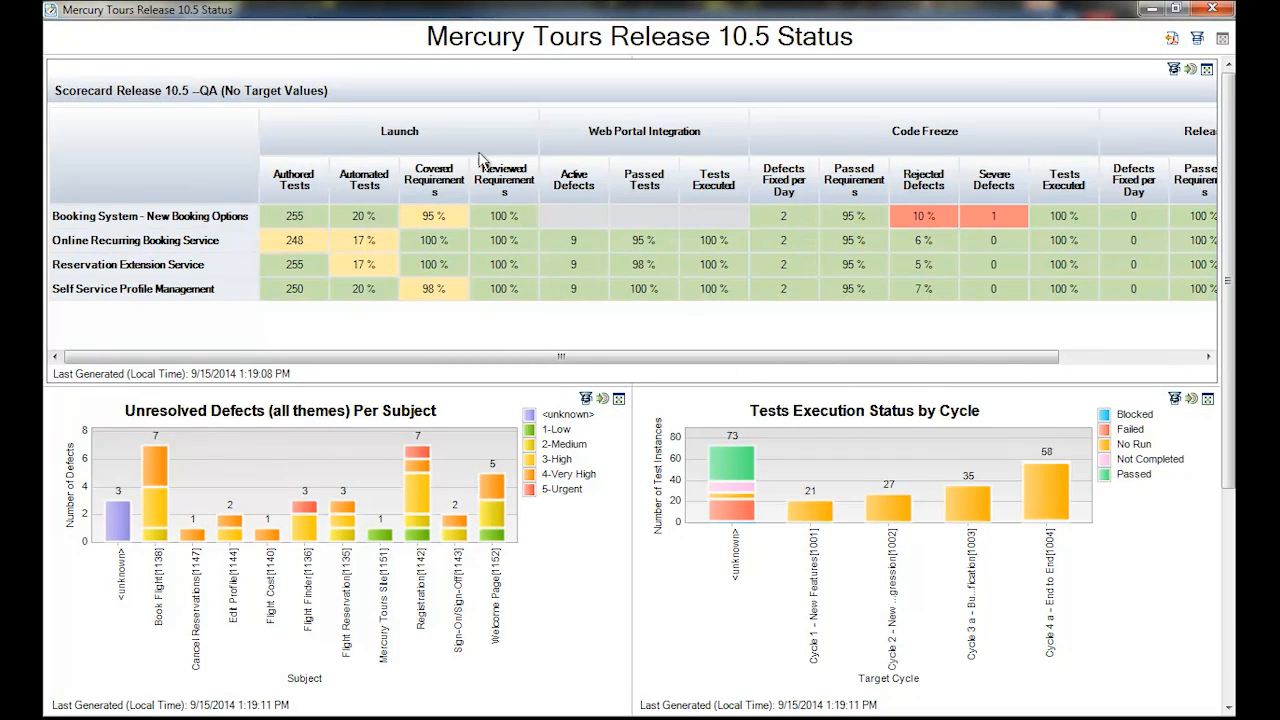
drag(1225, 211, 1228, 445)
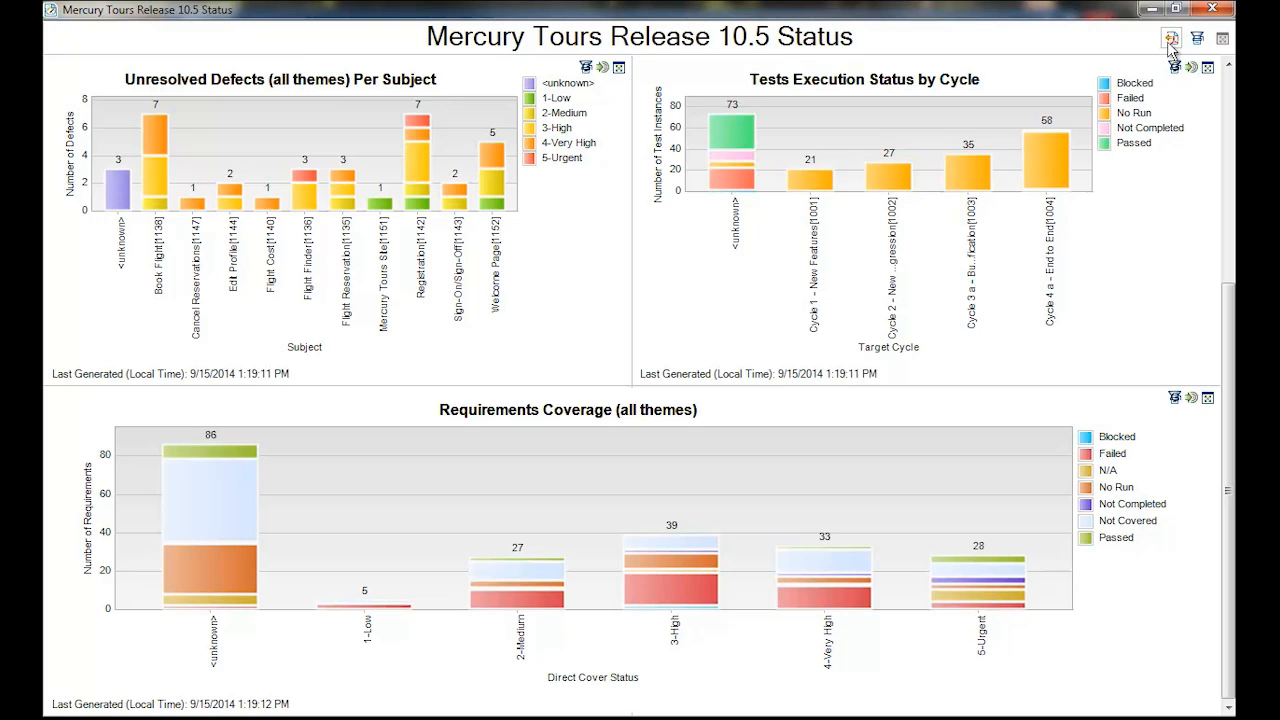
click(1222, 40)
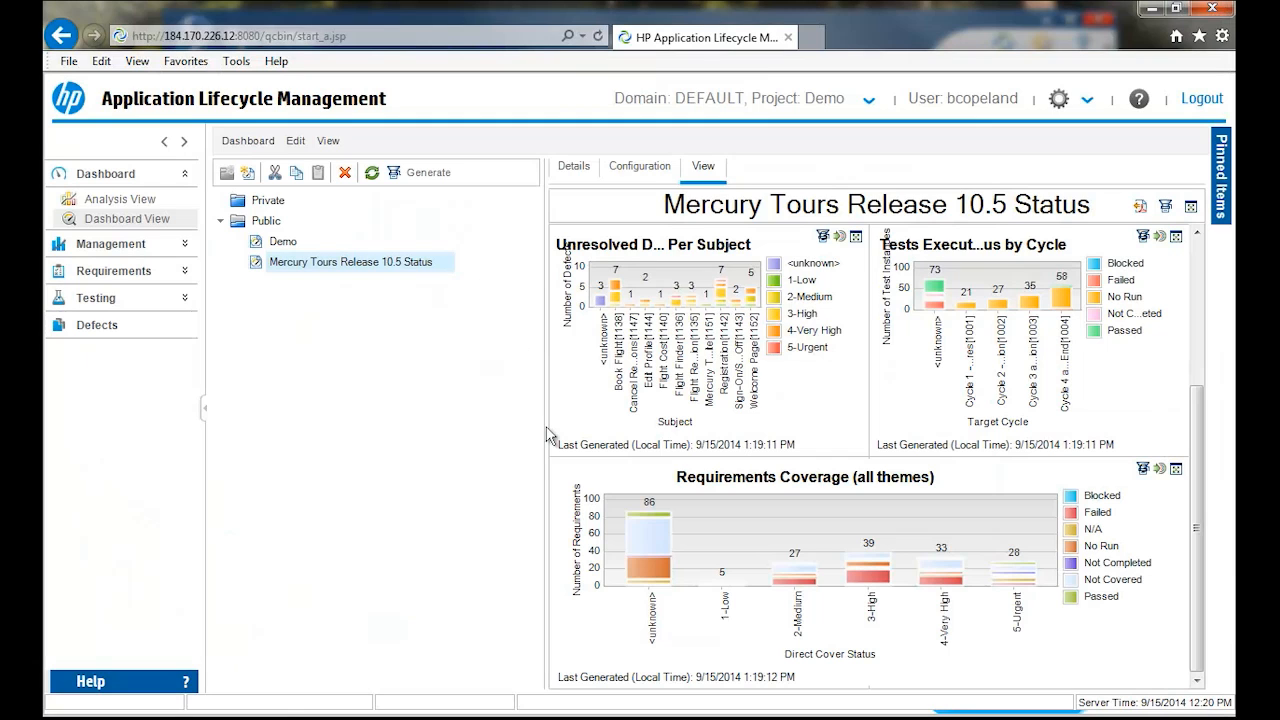
- Narrow the dashboard tree pane to give the Mercury Tours Release 10.5 Status page more width
drag(549, 434, 476, 437)
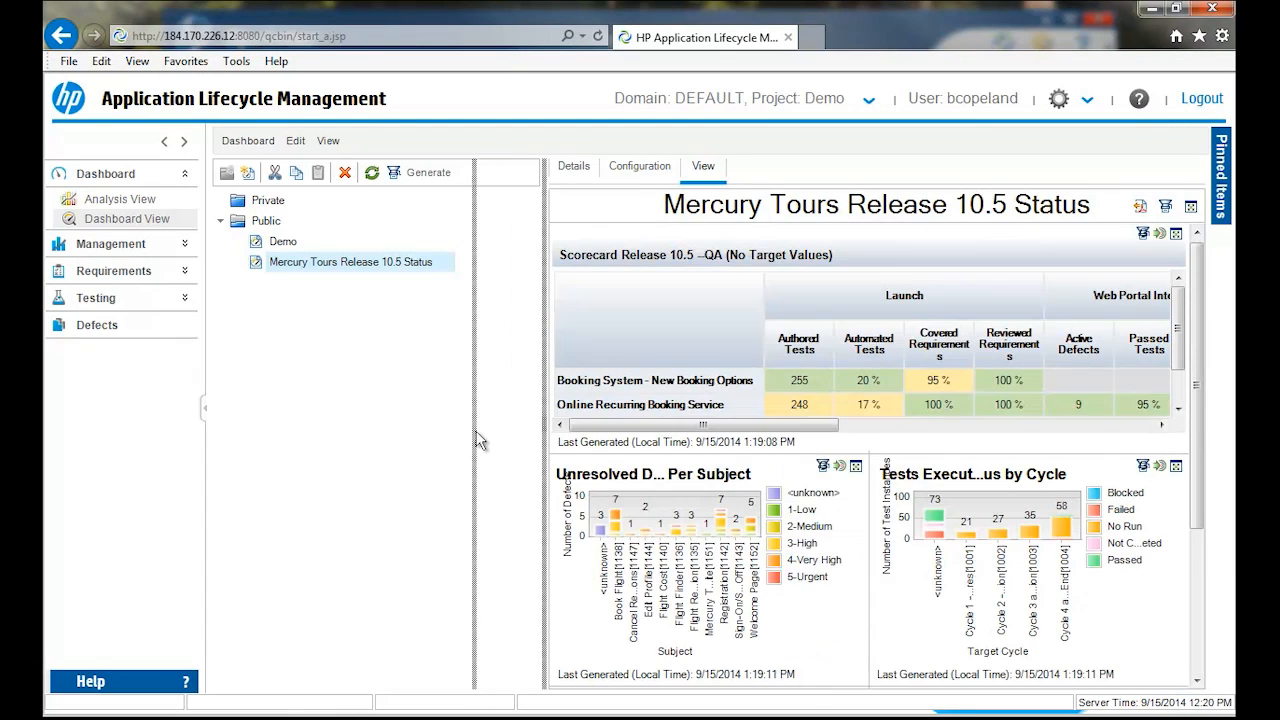